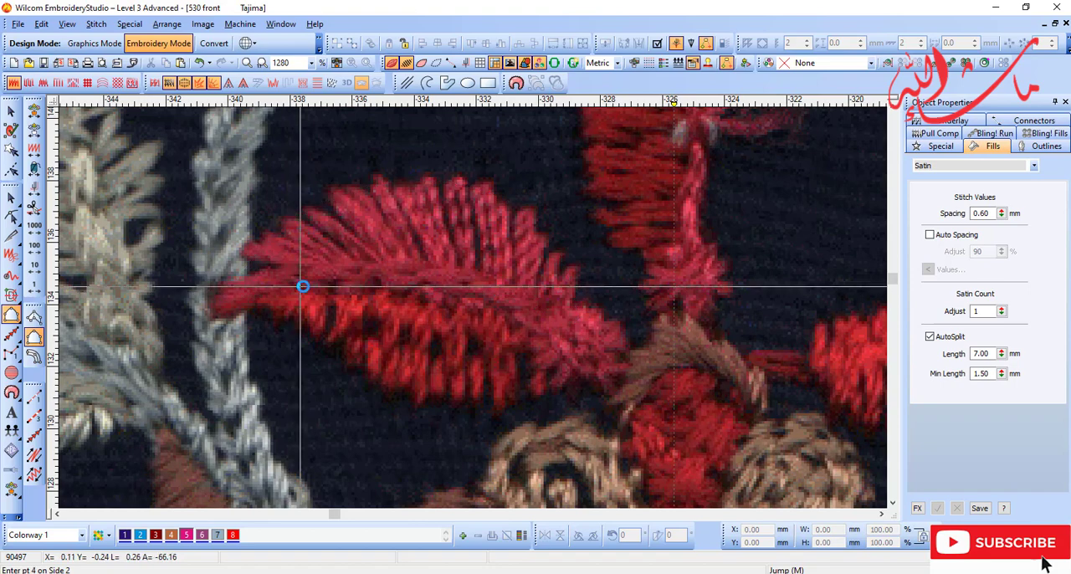
Step: Complete the satin of the leaf's upper half and add a stitch angle of about 106° across its middle
drag(220, 176, 576, 375)
key(d)
key(h)
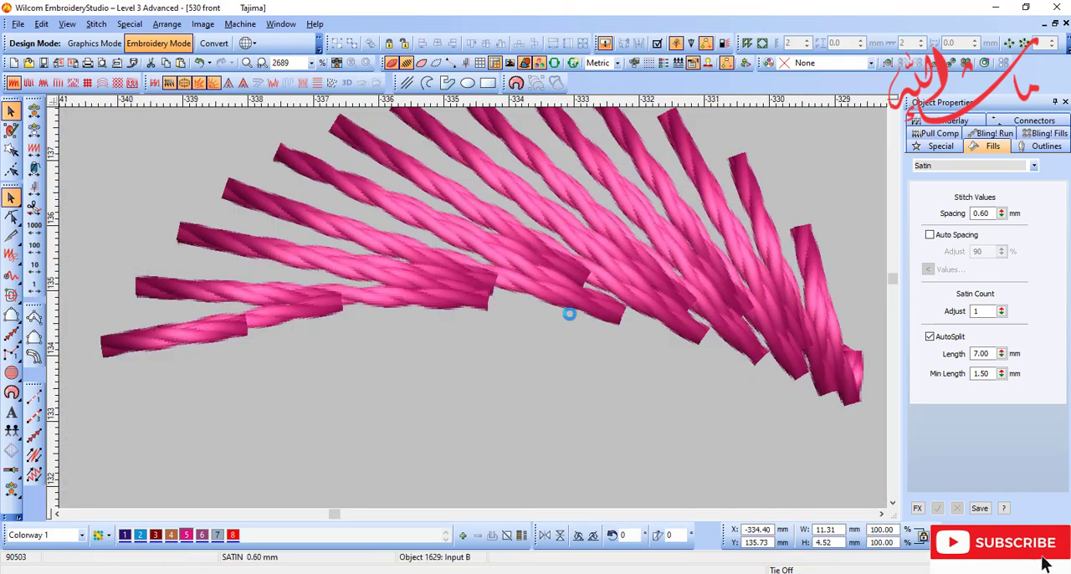
key(shift+z)
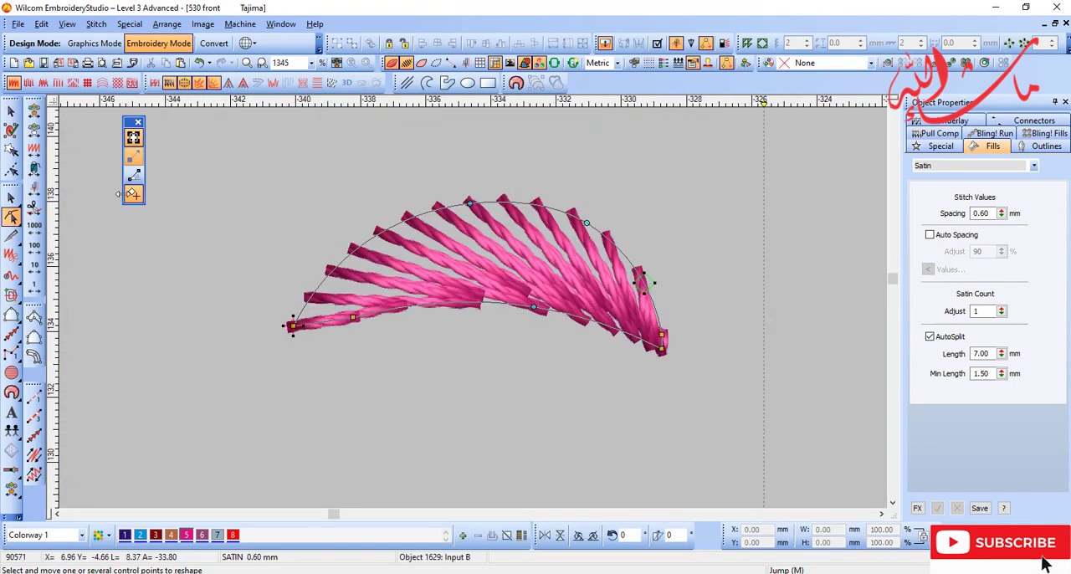
ctrl+click(504, 302)
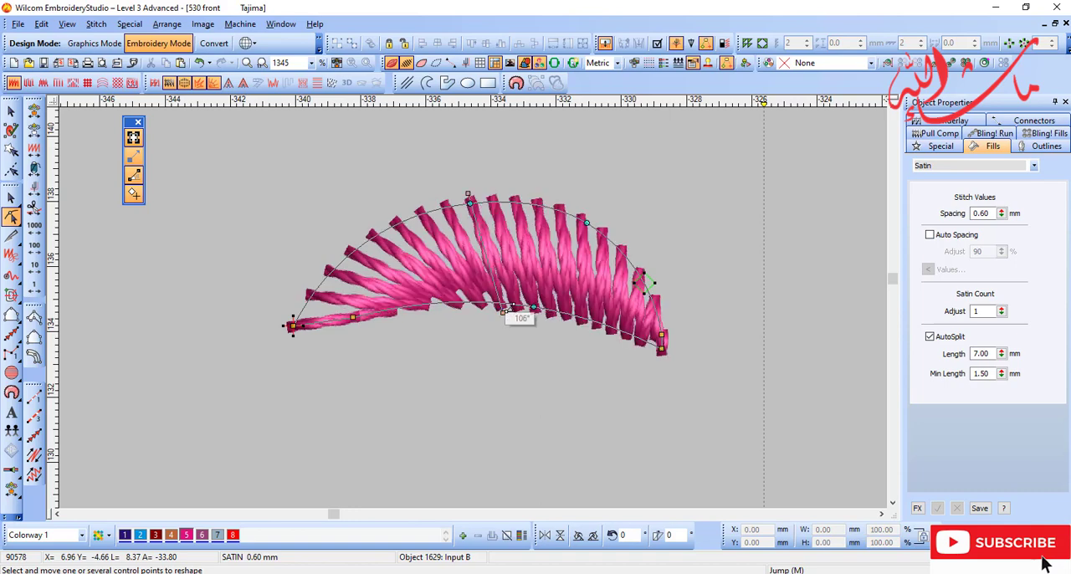
key(d)
key(Escape)
key(shift+z)
Step: Digitize the leaf's lower half as a curved satin shape in colour 3, tracing its lower edge and its midrib edge
key(b)
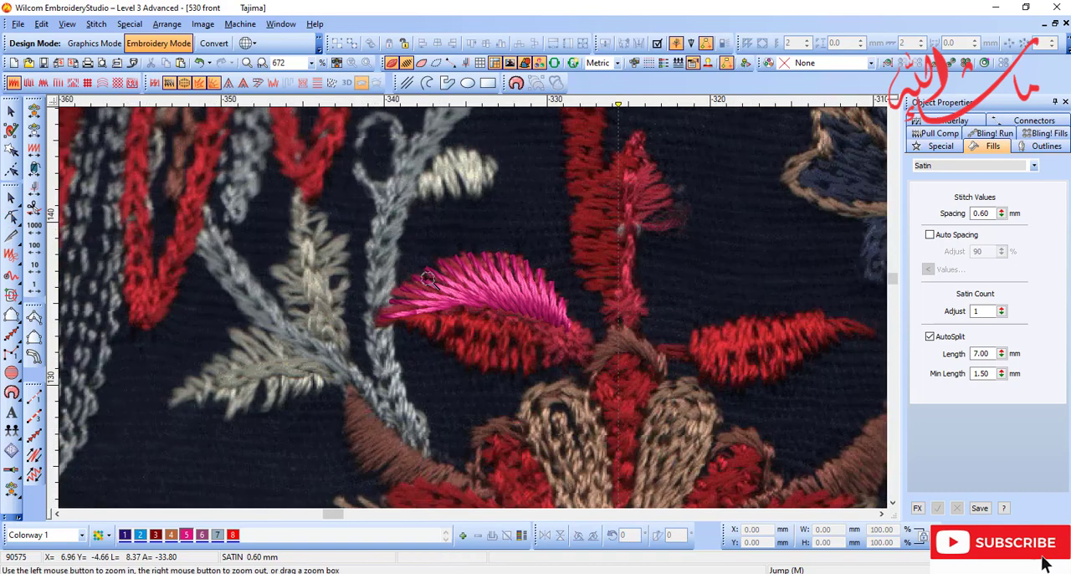
drag(342, 245, 618, 408)
click(170, 535)
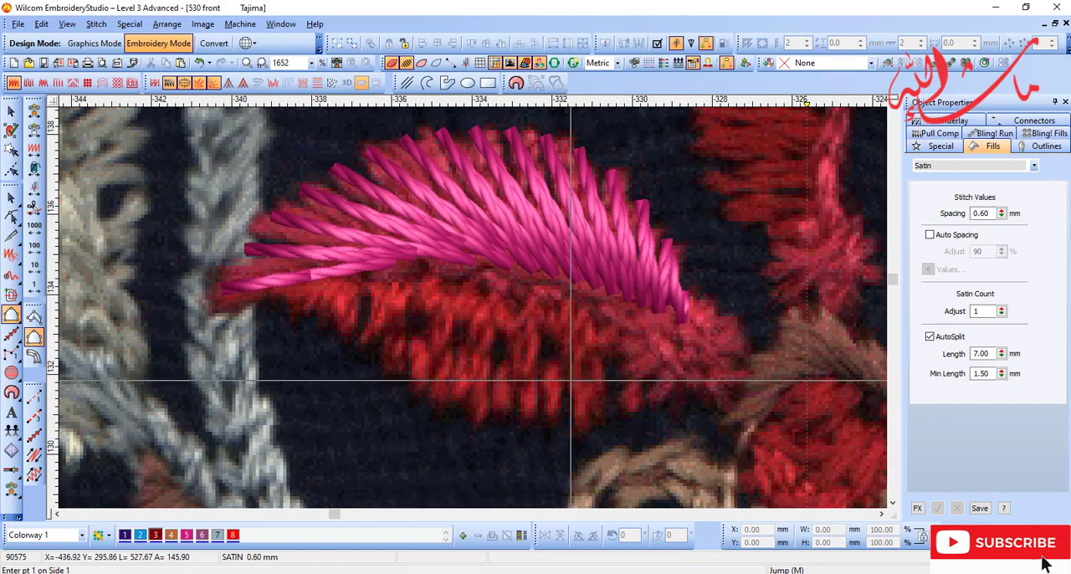
click(685, 385)
right_click(539, 416)
right_click(397, 367)
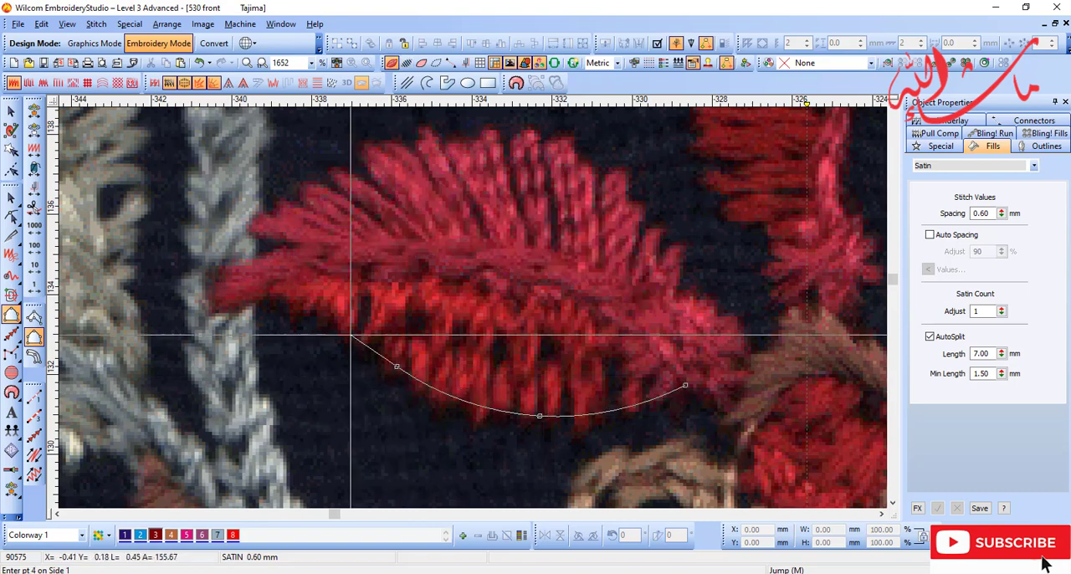
right_click(345, 330)
click(235, 292)
key(Return)
key(d)
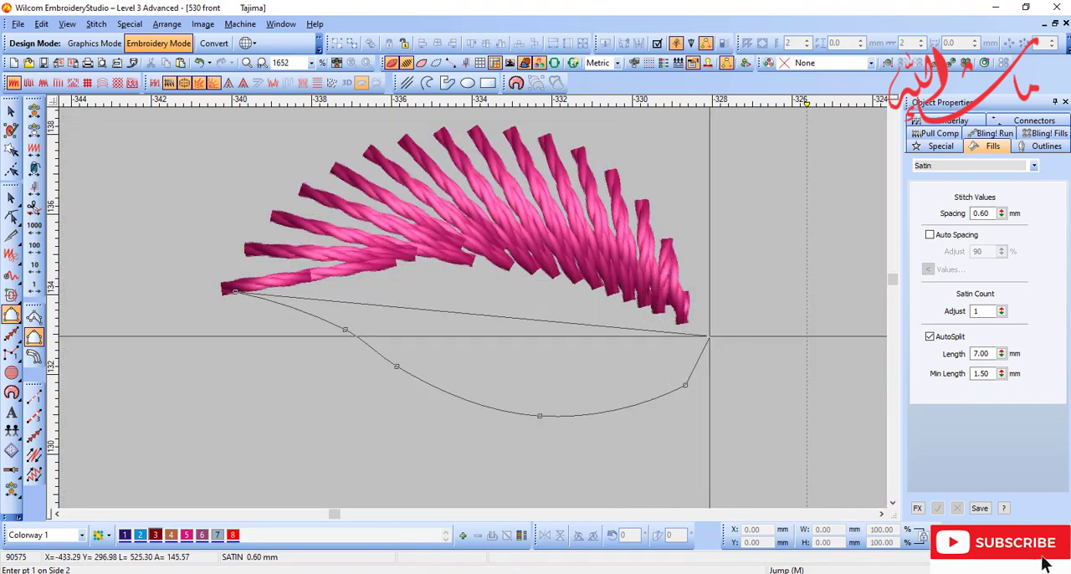
click(703, 336)
right_click(592, 277)
key(Return)
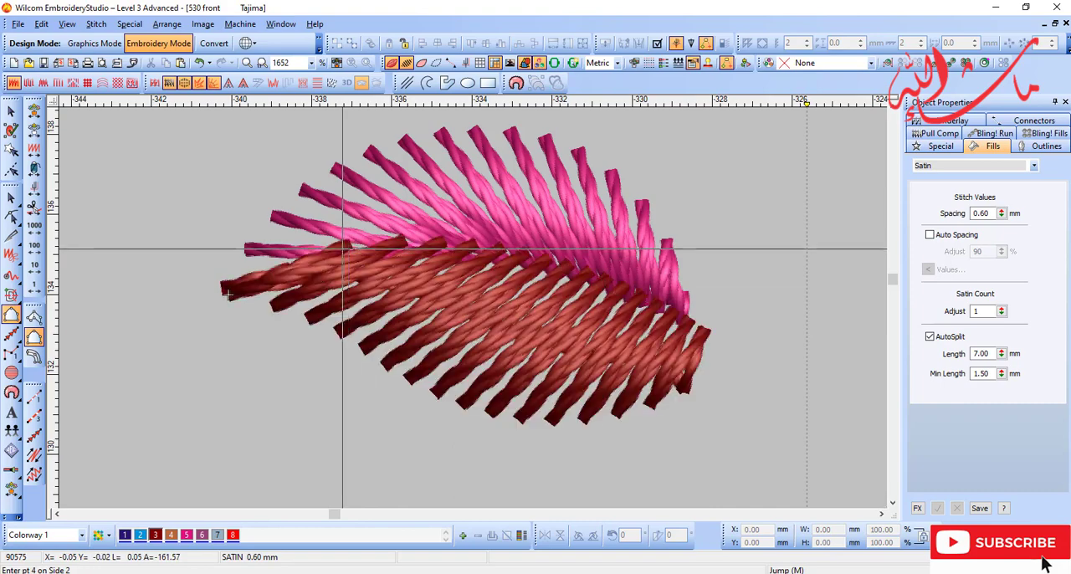
Step: Digitize a curved backstitch line along the leaf's midrib, from near the tip to the base
key(d)
key(shift+z)
key(b)
drag(680, 236, 351, 394)
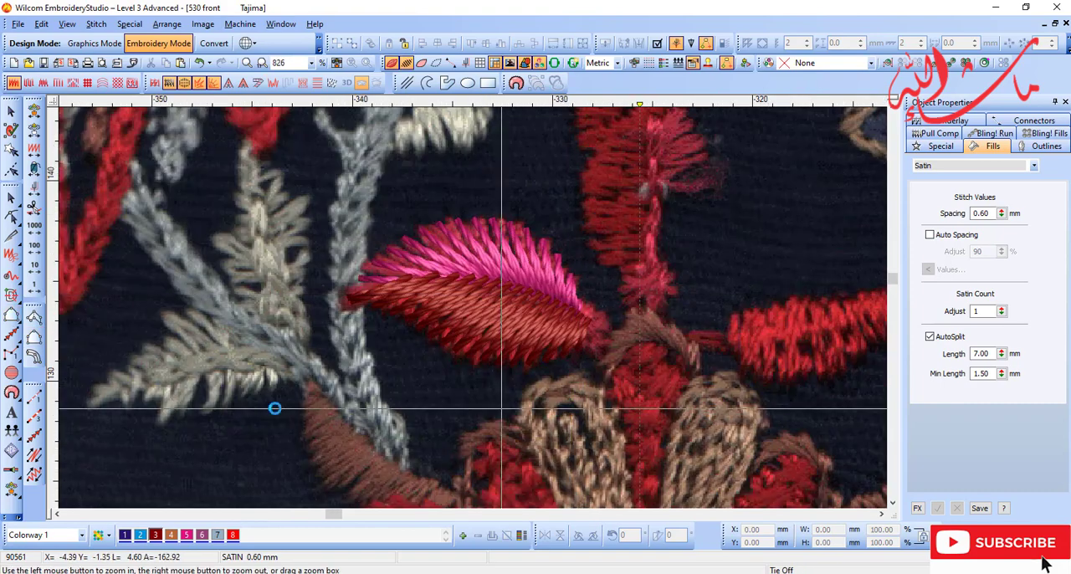
key(d)
click(34, 456)
key(shift+z)
key(d)
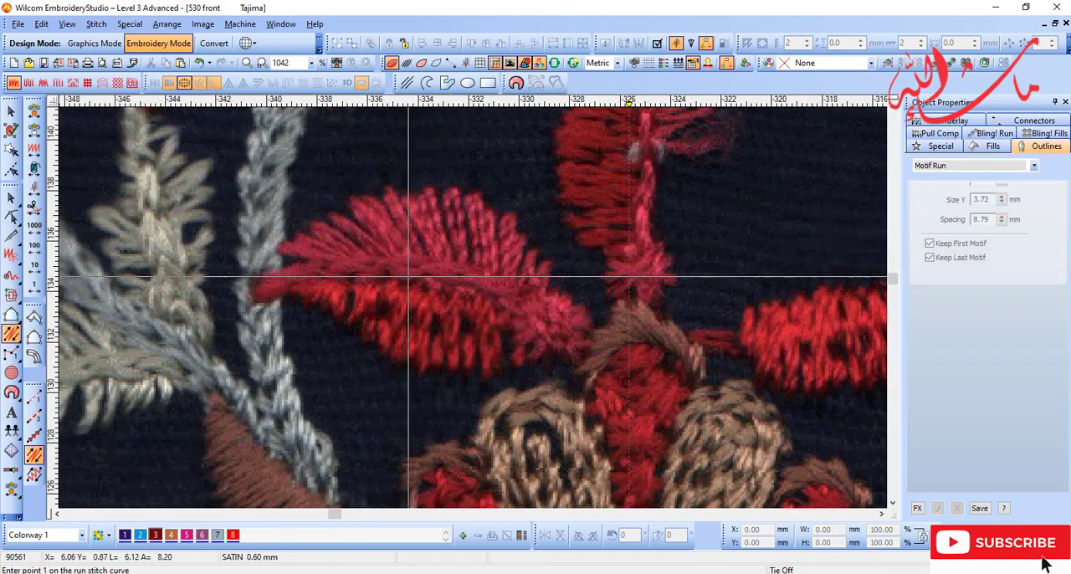
key(d)
click(310, 269)
right_click(426, 265)
key(d)
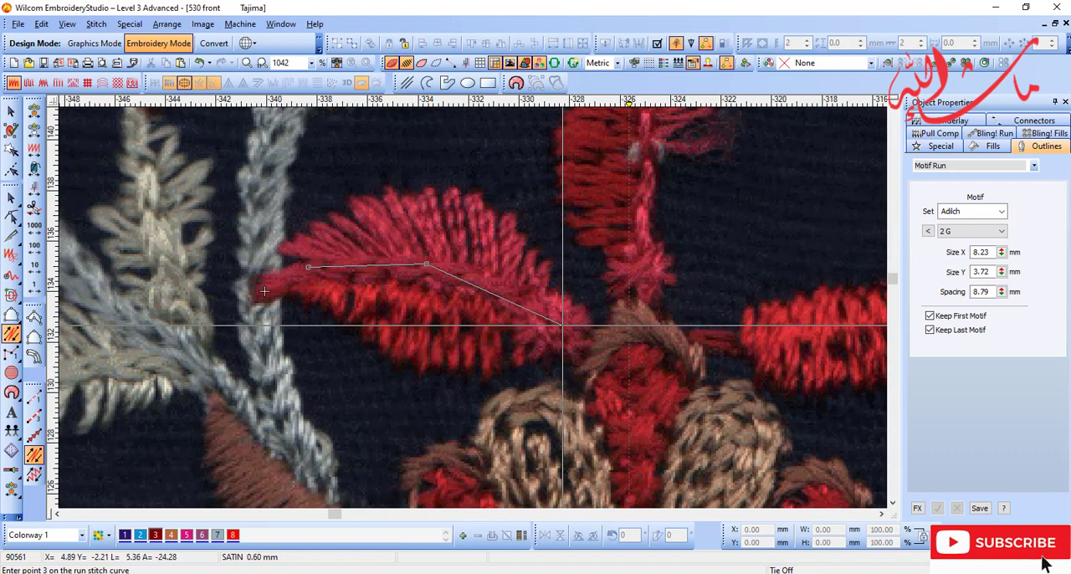
click(567, 320)
key(Return)
key(d)
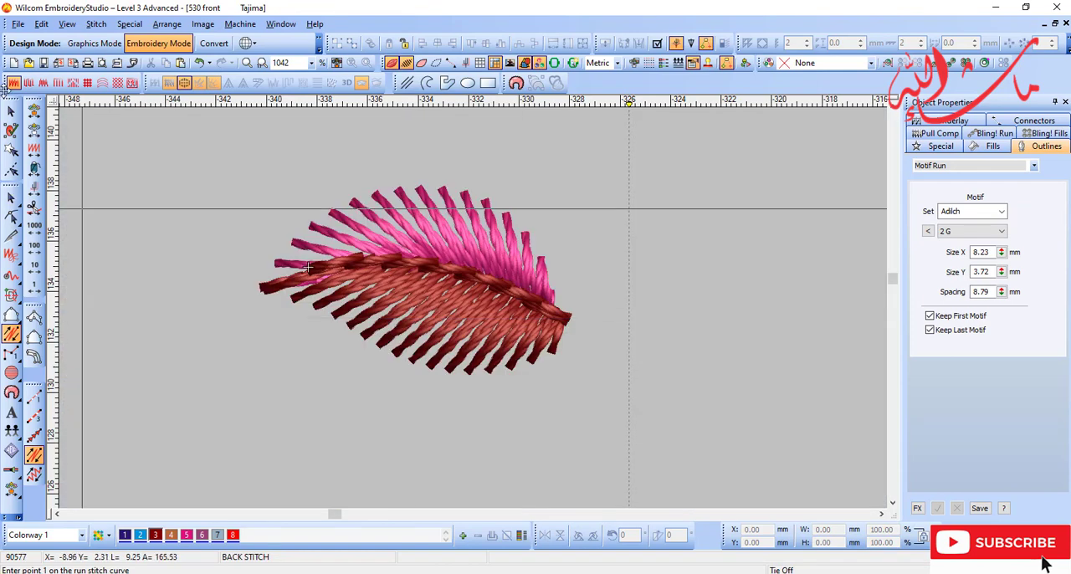
Step: Recolour the midrib backstitch line with colour 5
key(Escape)
click(186, 536)
key(d)
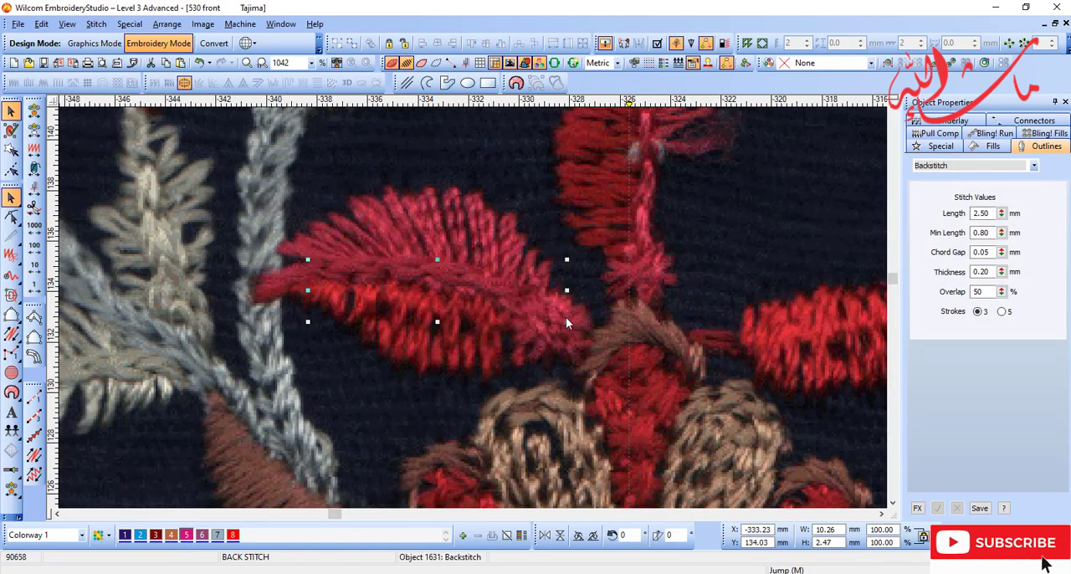
key(shift+z)
key(d)
key(Escape)
Step: Draw a vector guide circle about 2.8 mm in diameter beside the leaf's base
key(b)
drag(351, 173, 648, 404)
key(d)
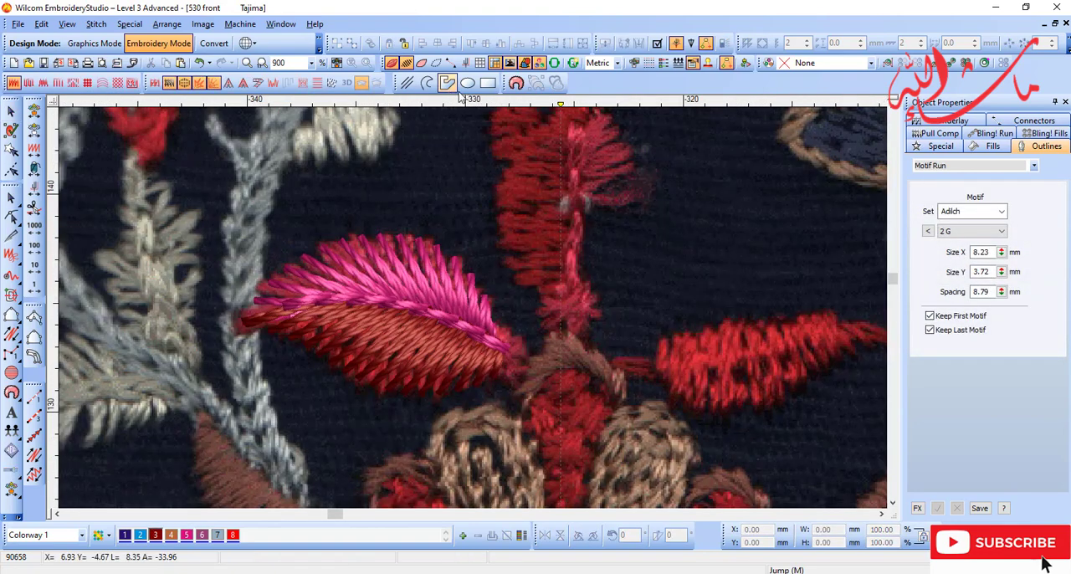
click(468, 83)
key(d)
click(561, 311)
click(572, 339)
key(Return)
key(Escape)
Step: Digitize a radiating satin rosette over the guide circle with Input A, placing its point pairs on the circle's quadrants
key(b)
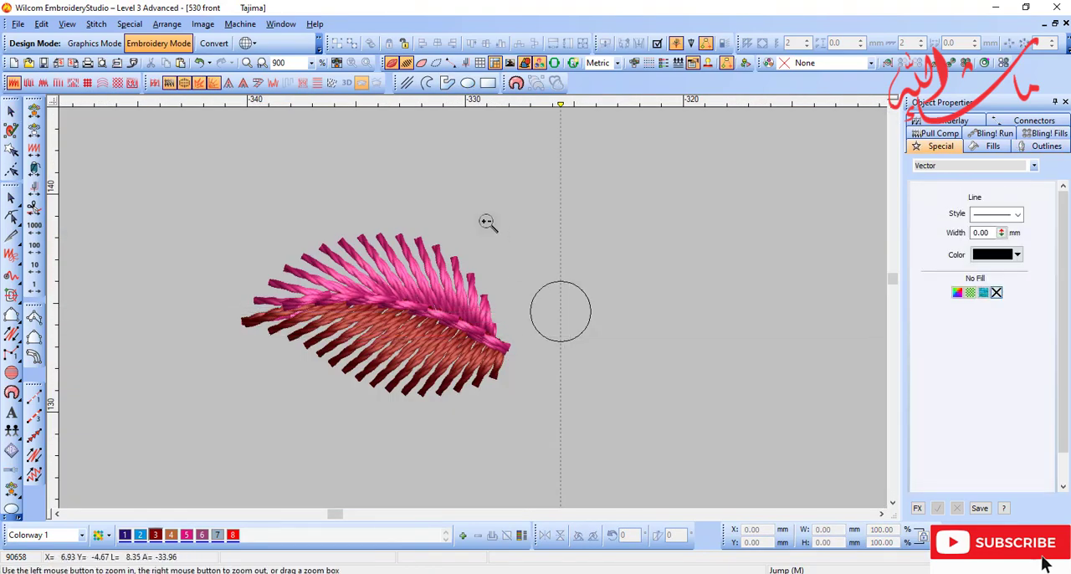
drag(497, 230, 621, 375)
key(a)
click(474, 248)
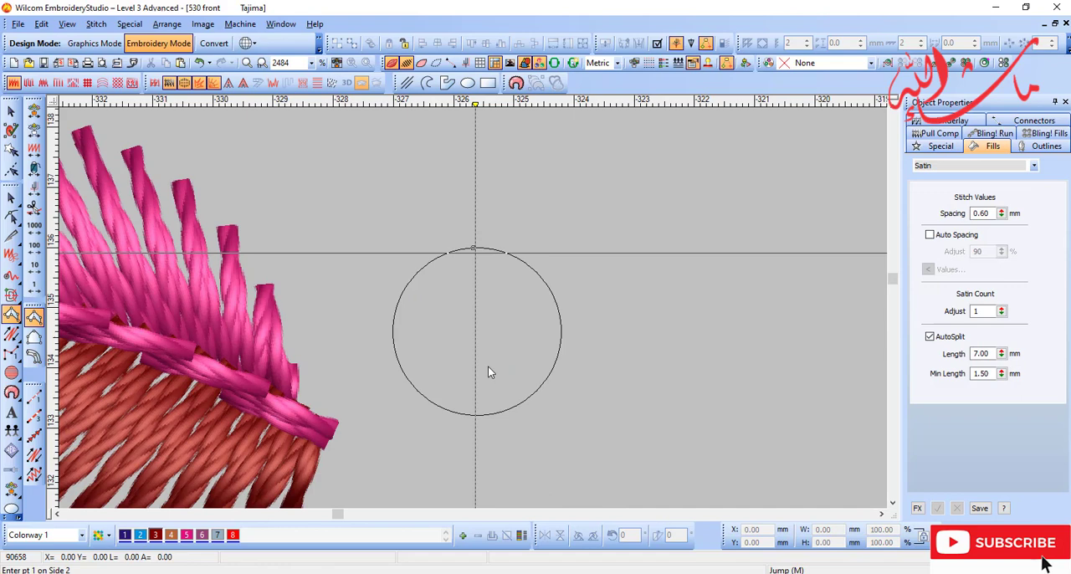
click(474, 412)
click(562, 338)
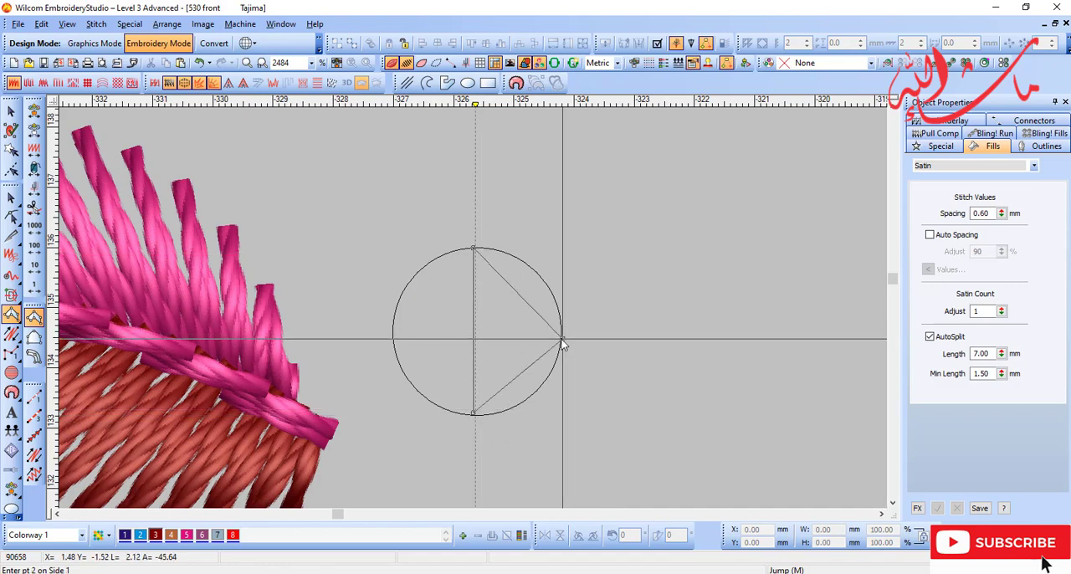
click(393, 328)
click(473, 413)
click(475, 248)
key(Return)
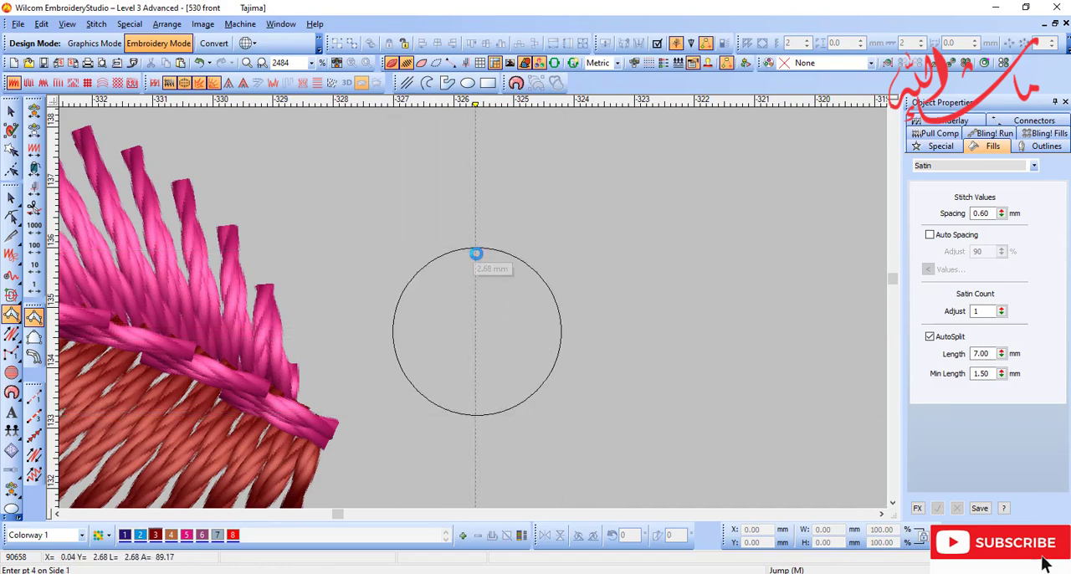
Step: Move the satin rosette off the guide circle onto the leaf's base and recolour it with colour 5
key(Escape)
drag(480, 352, 652, 320)
key(shift+z)
key(d)
drag(585, 312, 412, 383)
key(s)
key(s)
key(d)
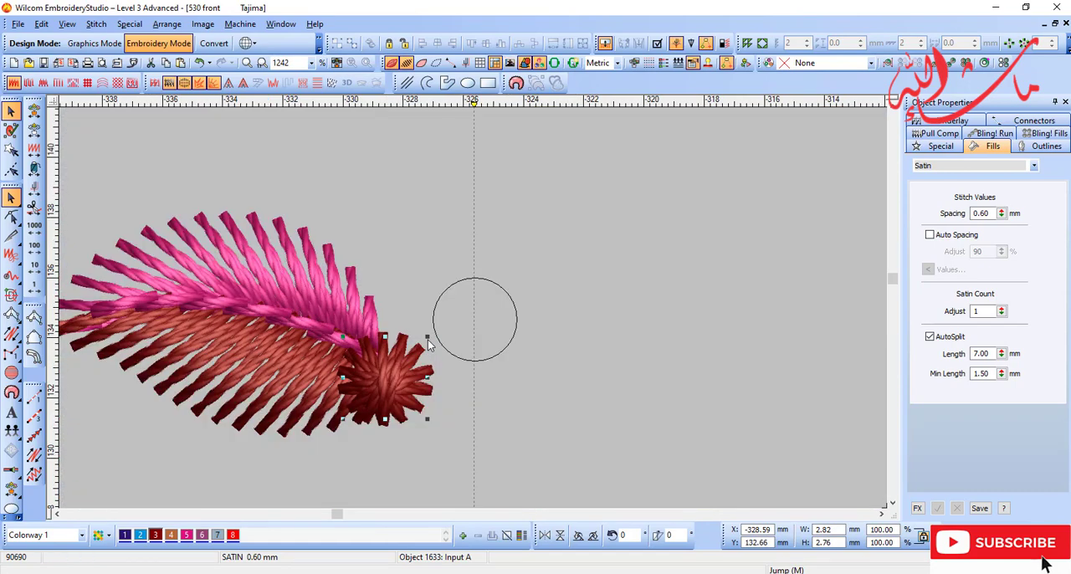
click(191, 539)
Step: Delete the guide circle and set the rosette's satin spacing to 0.70 mm
click(483, 373)
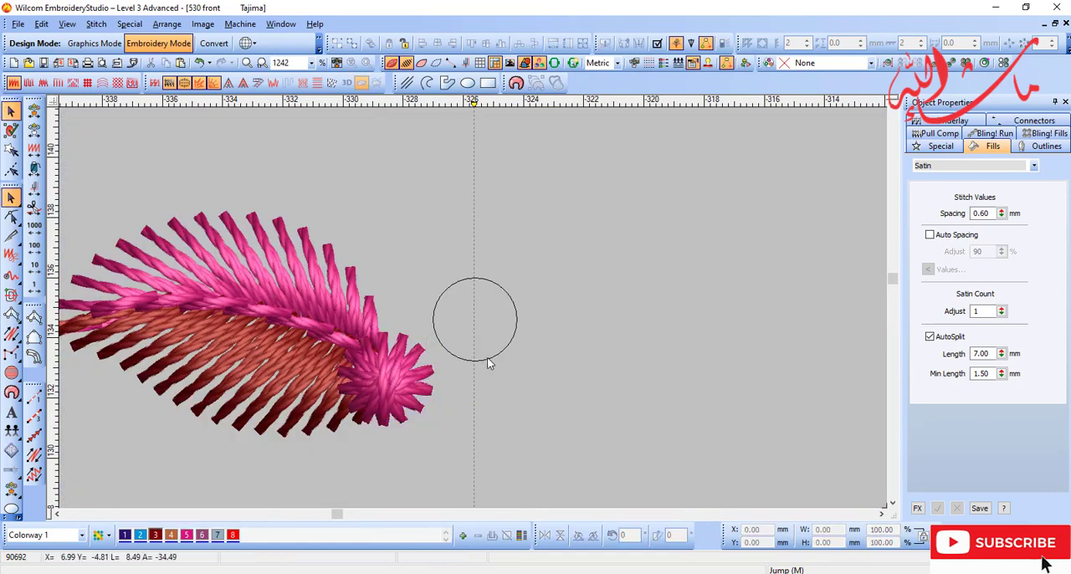
click(409, 380)
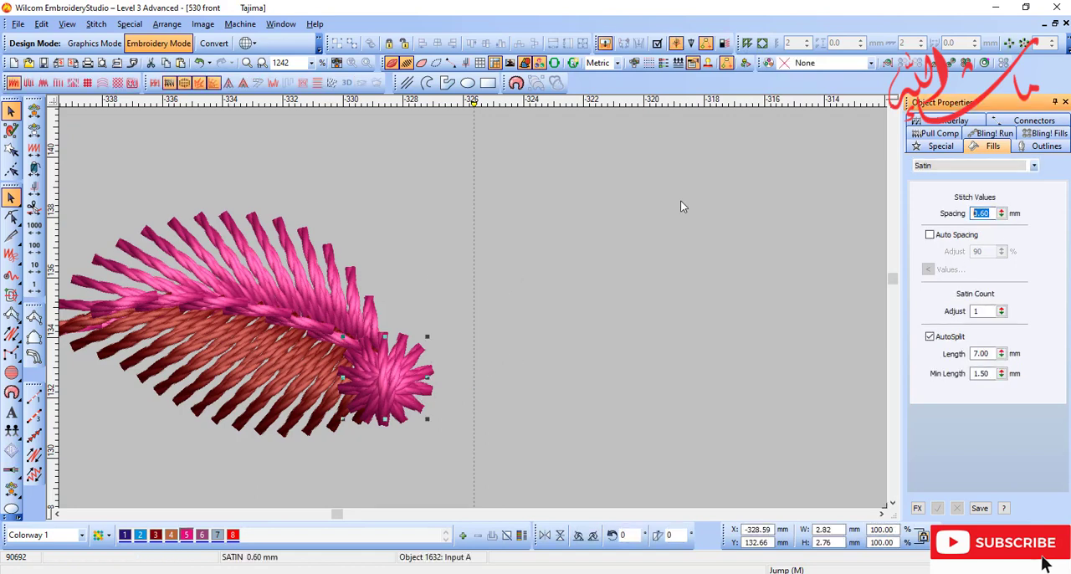
text(.7)
key(Return)
key(shift+z)
key(d)
key(shift+z)
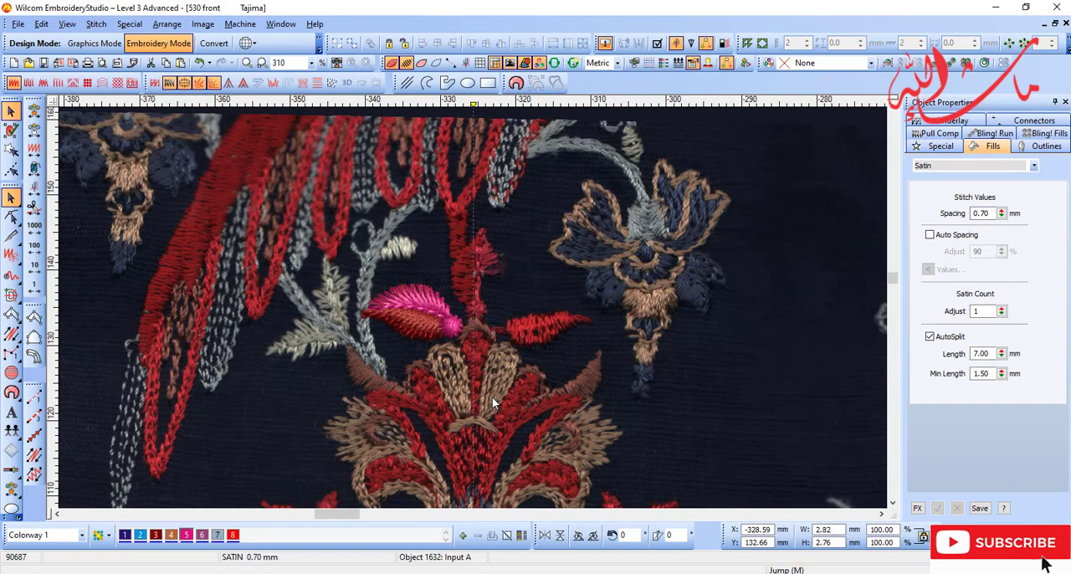
Step: Group the finished leaf with its rosette and place a duplicate above and to the right of it
key(Escape)
key(o)
drag(355, 263, 479, 355)
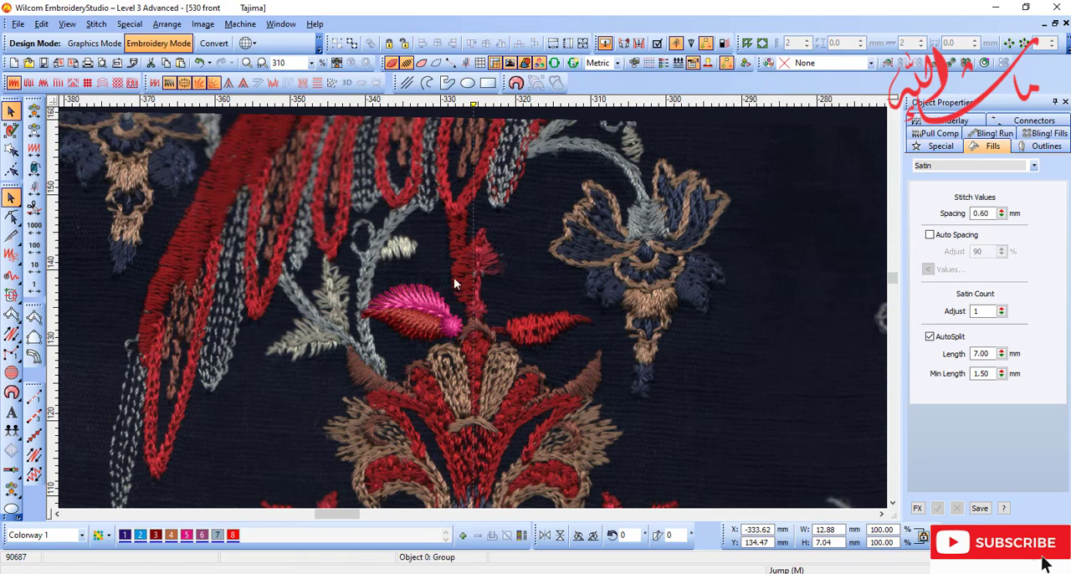
key(b)
drag(346, 195, 589, 410)
drag(394, 327, 512, 285)
Step: Mirror the duplicated leaf both horizontally and vertically
key(x)
key(y)
key(d)
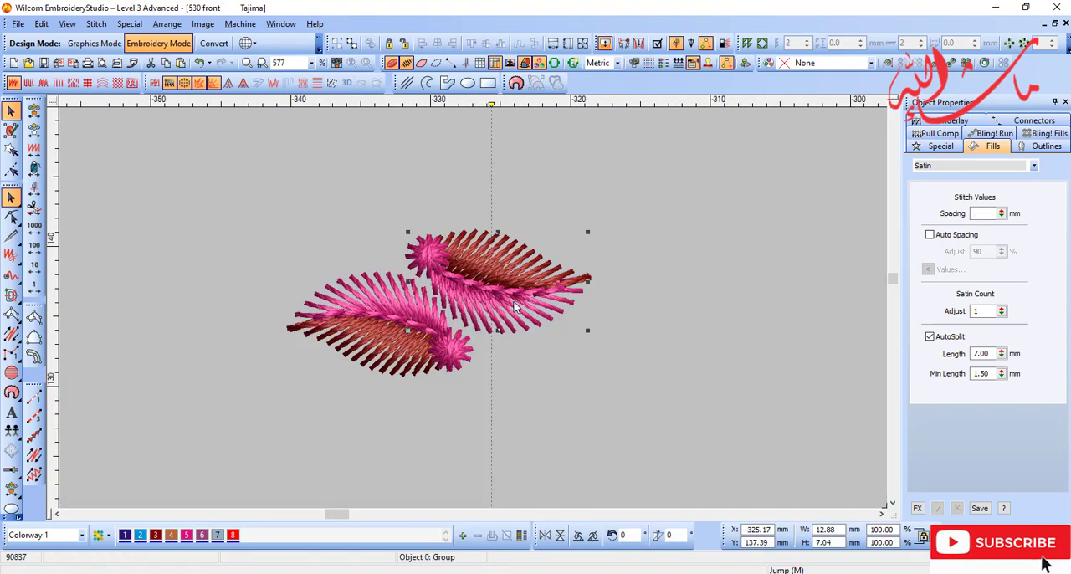
key(x)
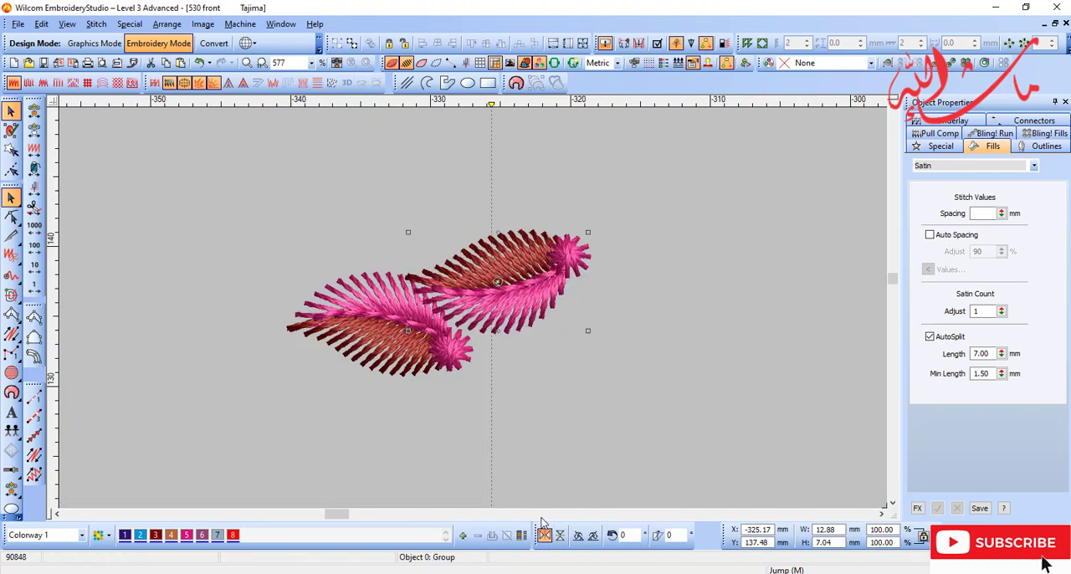
click(545, 535)
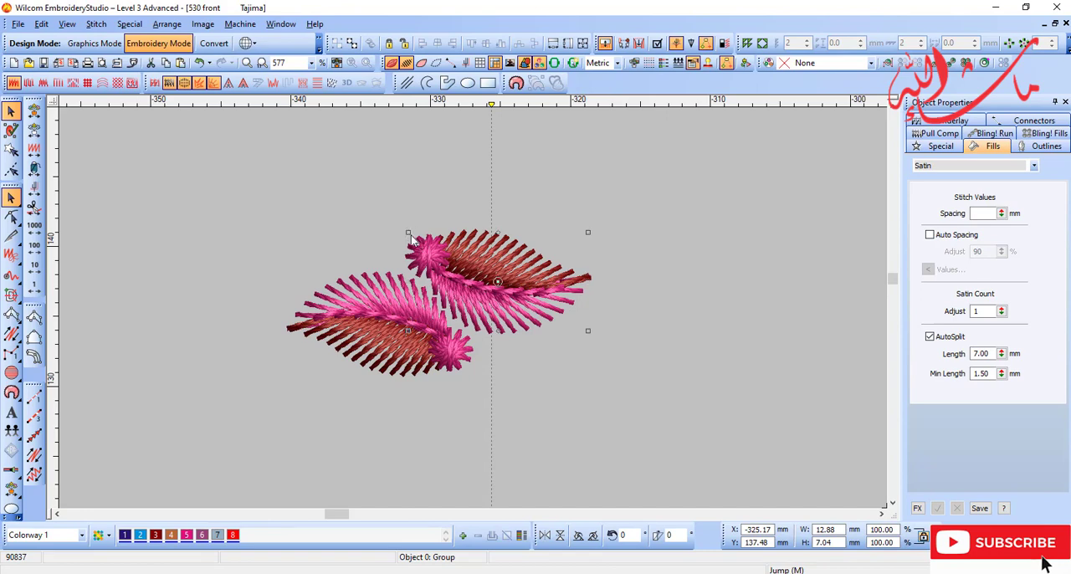
Step: Rotate the duplicated leaf upright and mirror it horizontally so its pink half faces the first leaf
drag(409, 233, 466, 379)
key(d)
drag(502, 305, 499, 302)
key(x)
key(d)
click(499, 302)
Step: Rotate the upright leaf by about -5° and shift its base closer to the vertical centre line
drag(543, 355, 532, 360)
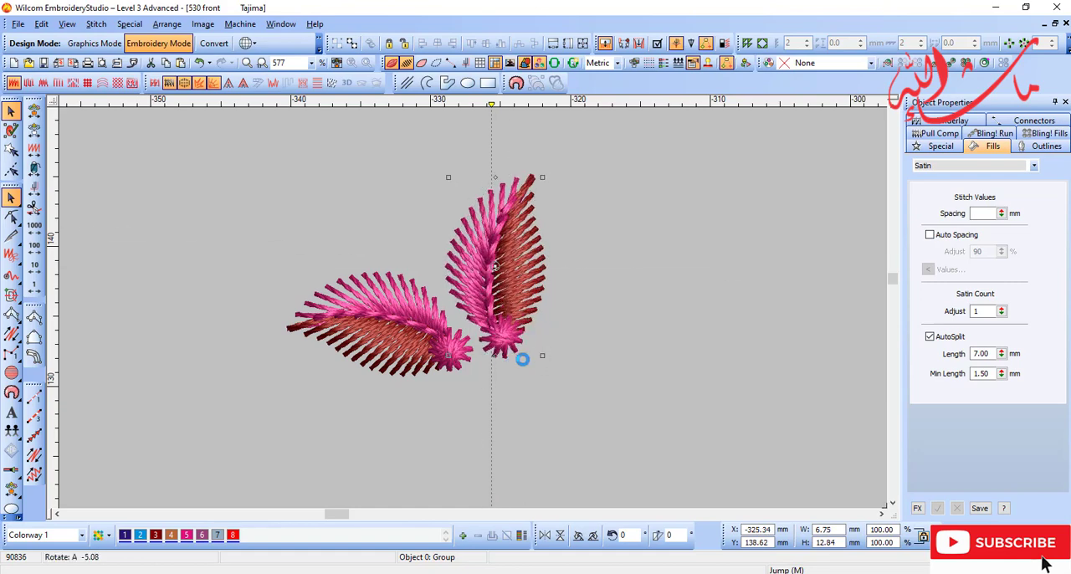
key(d)
drag(515, 325, 506, 329)
key(d)
key(Escape)
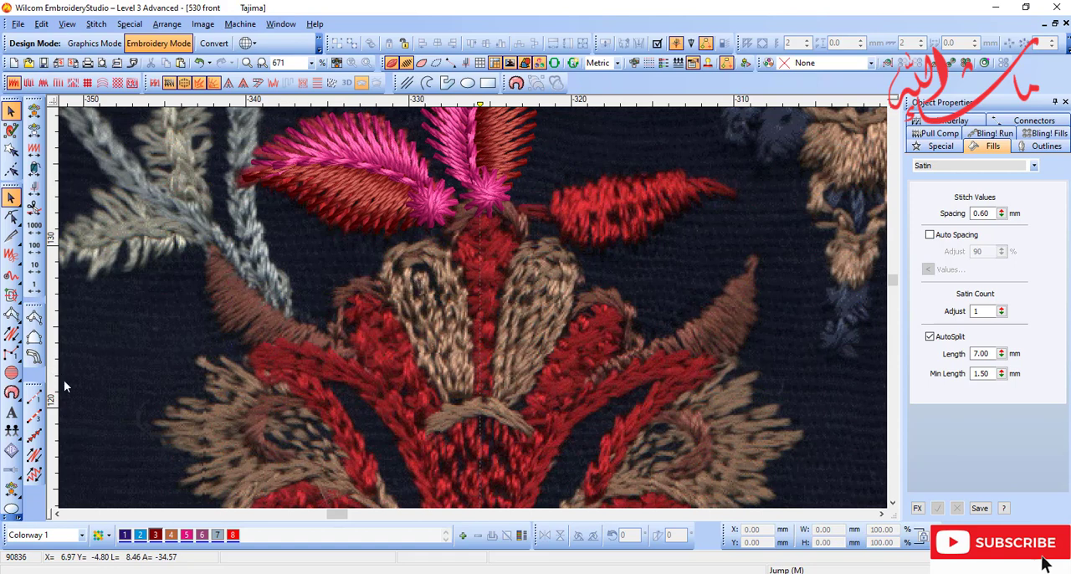
Step: Outline the brown petal just left of the centre line with a backstitch line in colour 4
click(34, 455)
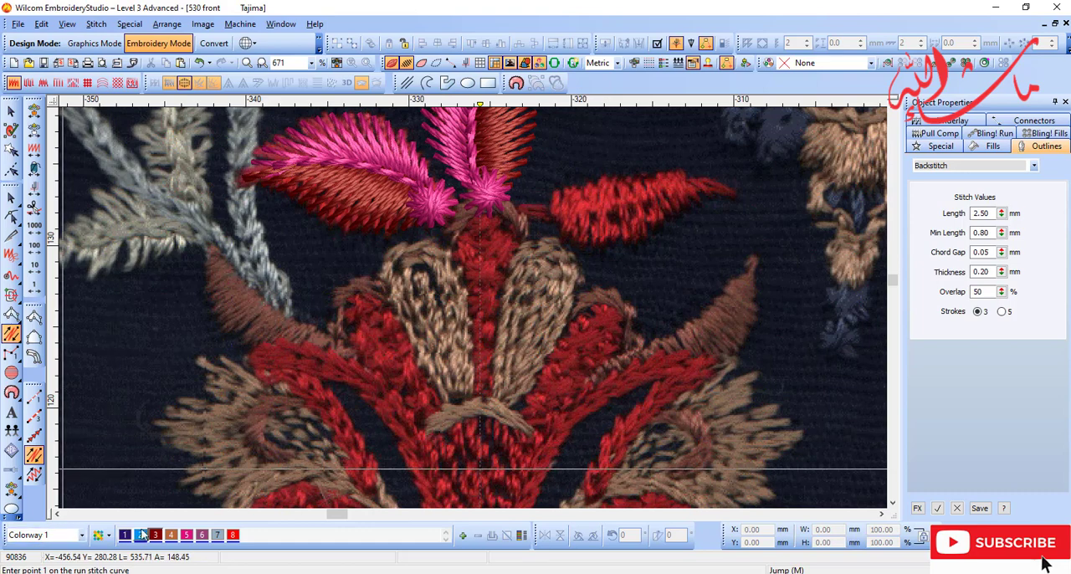
click(174, 540)
key(b)
drag(303, 204, 567, 488)
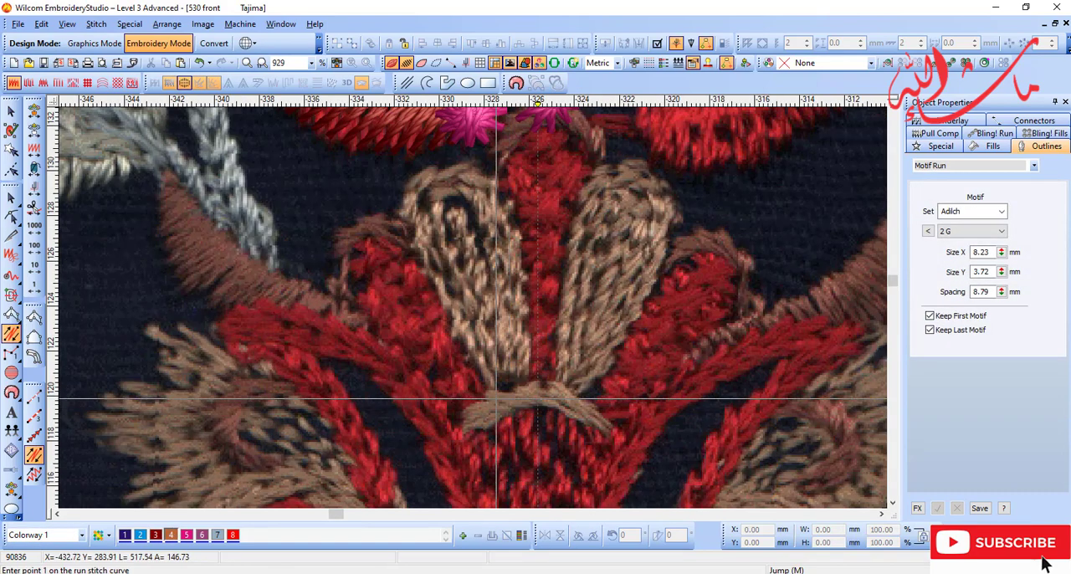
click(493, 400)
click(403, 225)
click(432, 177)
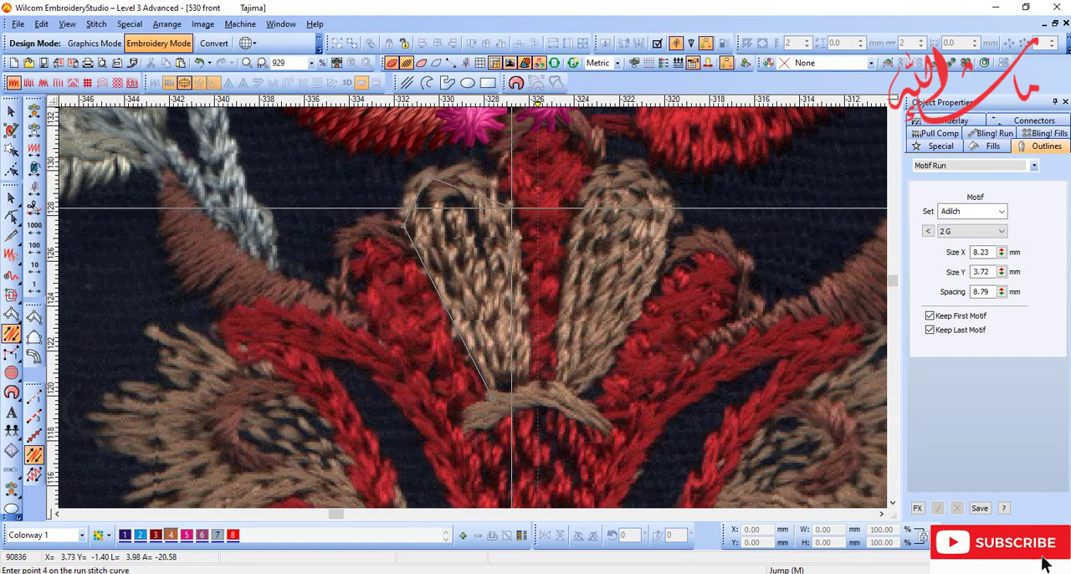
click(502, 199)
click(530, 390)
key(Return)
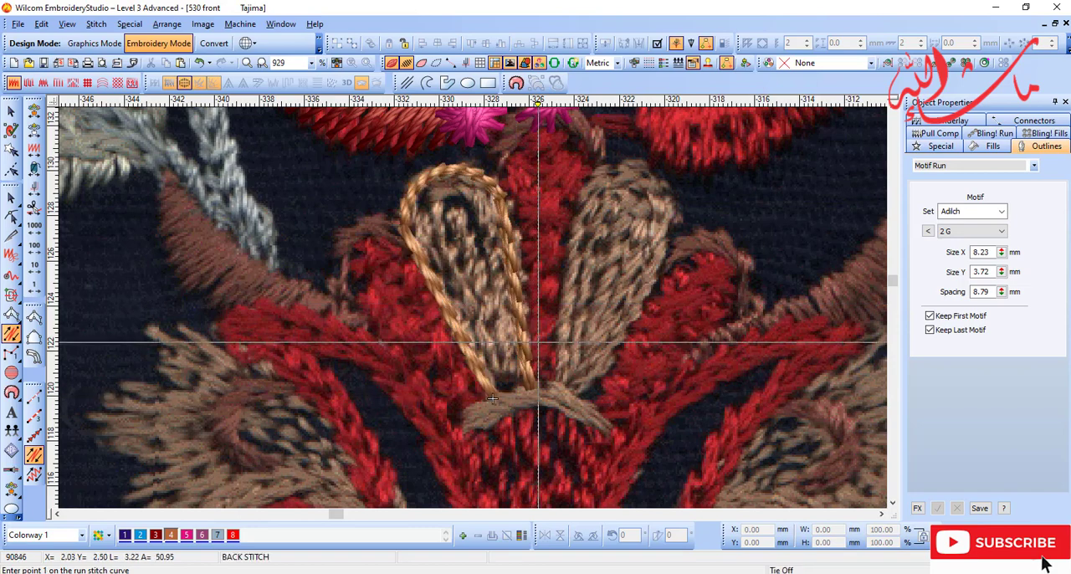
Step: Fill the outlined brown petal with a satin column (Input A) from its rounded top down to its base
key(d)
key(d)
key(shift+z)
key(t)
key(b)
drag(380, 215, 577, 341)
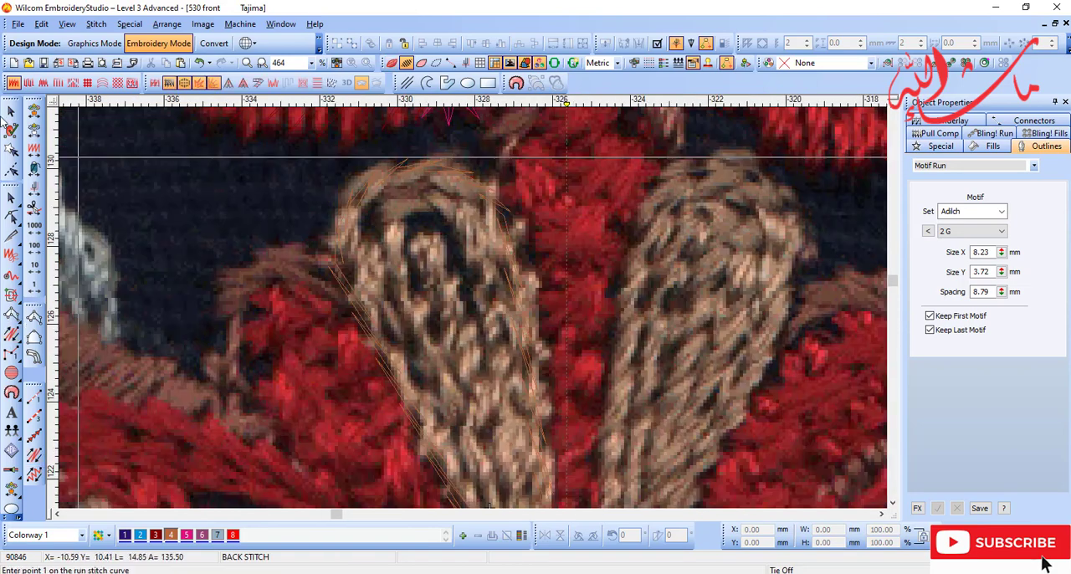
key(t)
key(a)
click(389, 170)
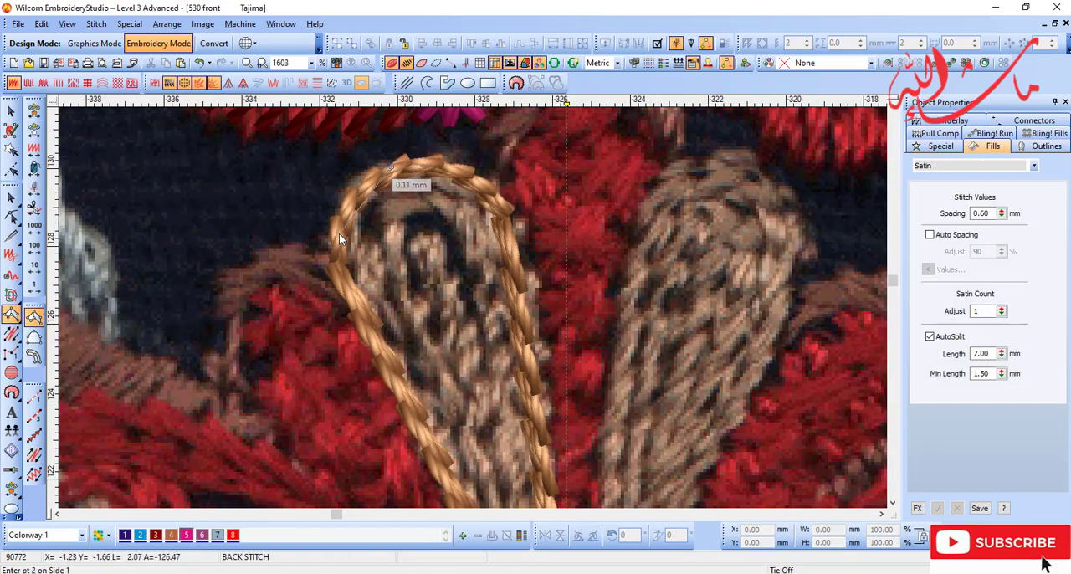
click(461, 173)
click(337, 267)
key(d)
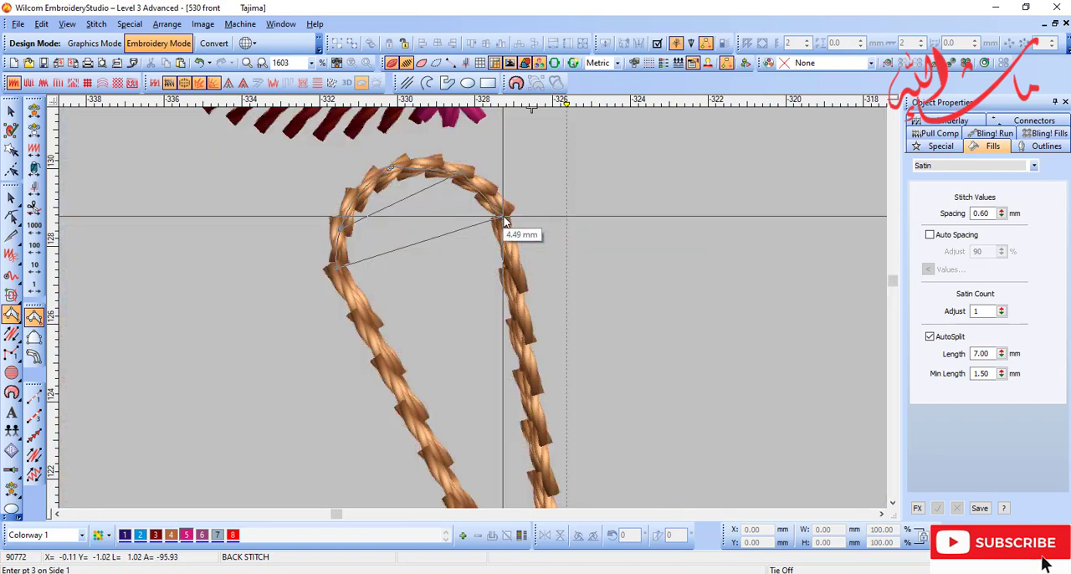
click(503, 217)
click(417, 430)
click(517, 373)
key(shift+z)
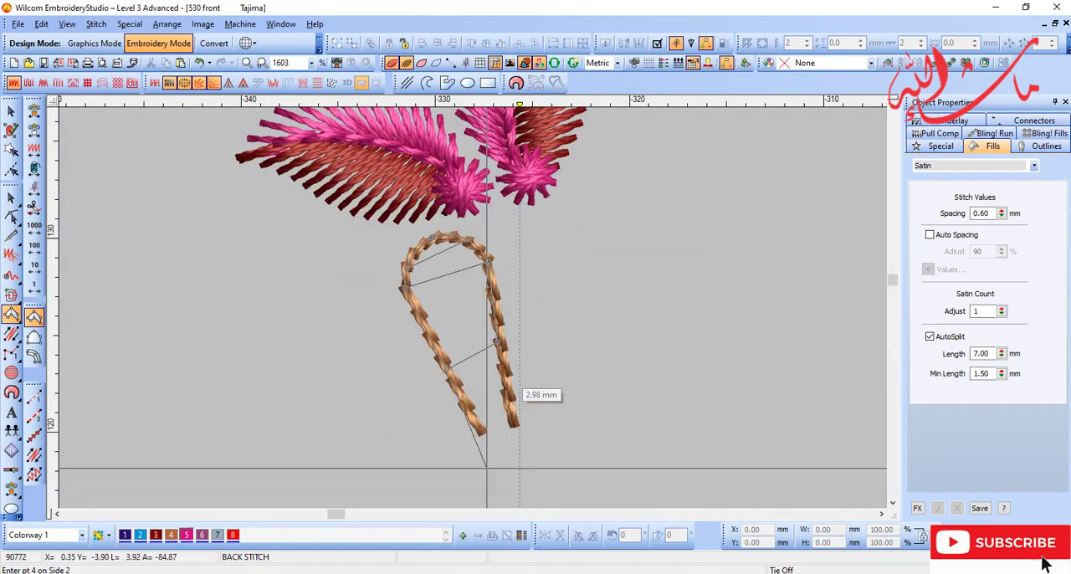
key(d)
Step: Change the petal's fill from satin to Contour and recolour it with colour 4
key(d)
key(Return)
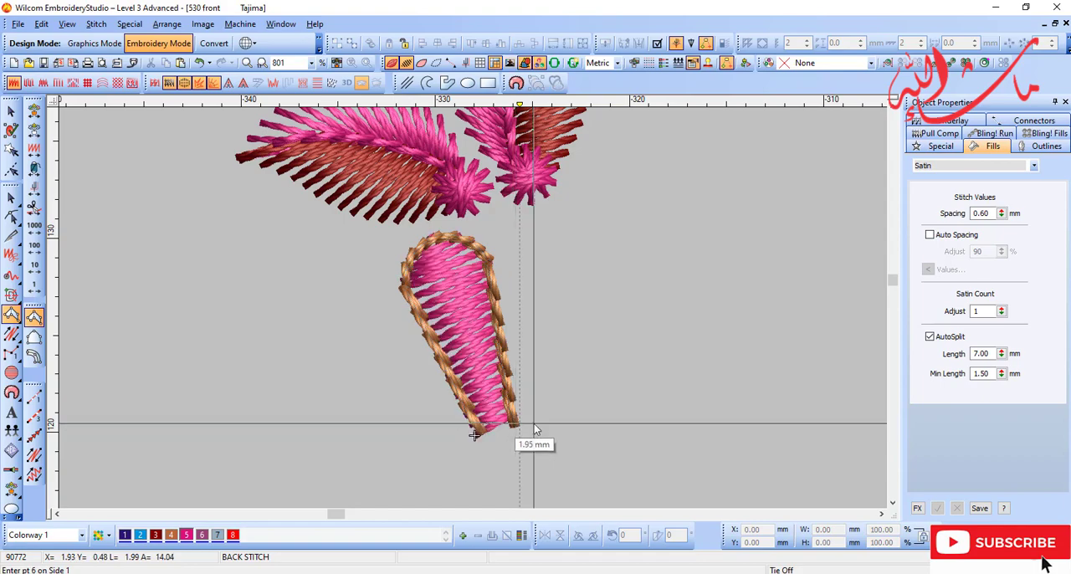
key(Escape)
click(102, 82)
key(d)
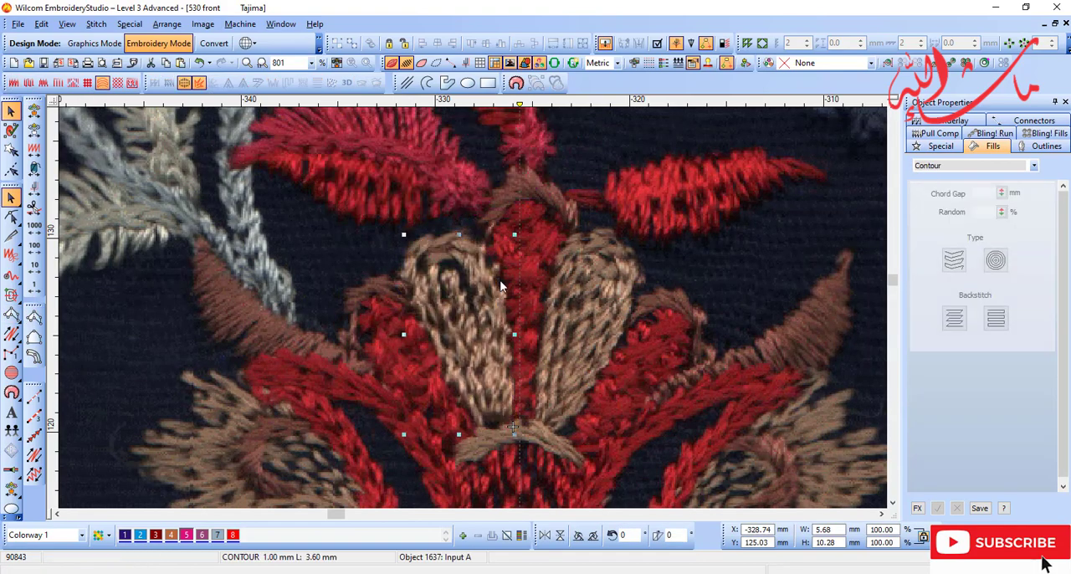
key(d)
click(171, 535)
key(Escape)
key(d)
key(shift+z)
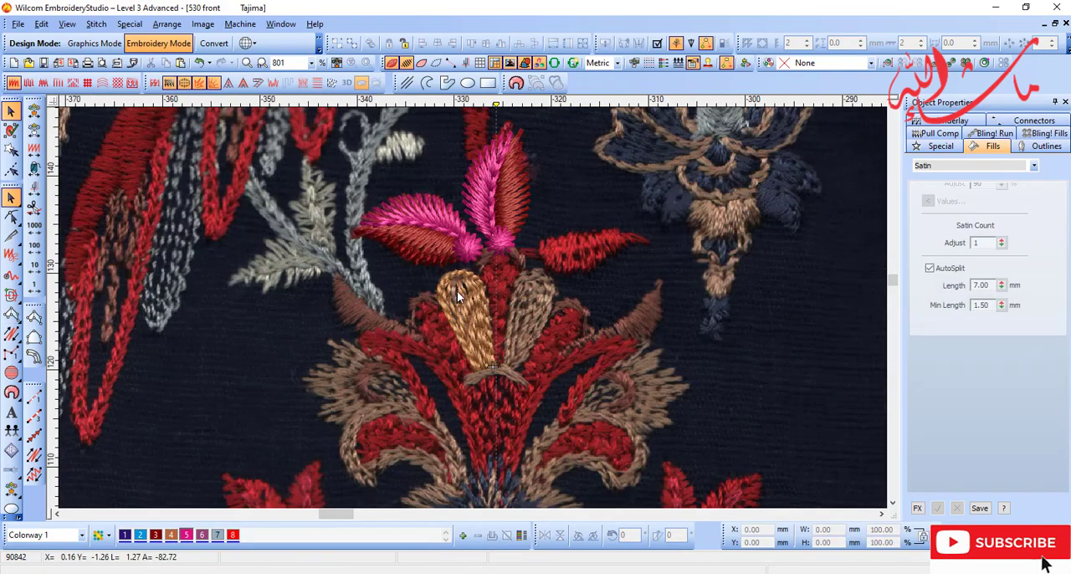
Step: Trace the small brown curl left of the filled petal with a tapering satin column (Input A)
key(b)
drag(362, 251, 555, 433)
key(space)
key(b)
drag(328, 154, 465, 300)
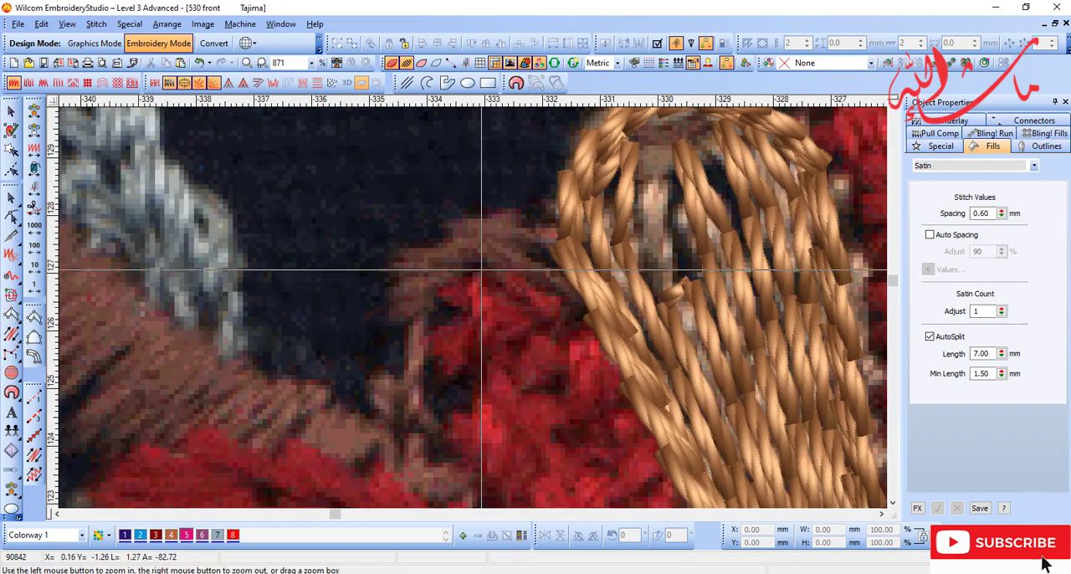
click(585, 293)
click(464, 232)
click(530, 227)
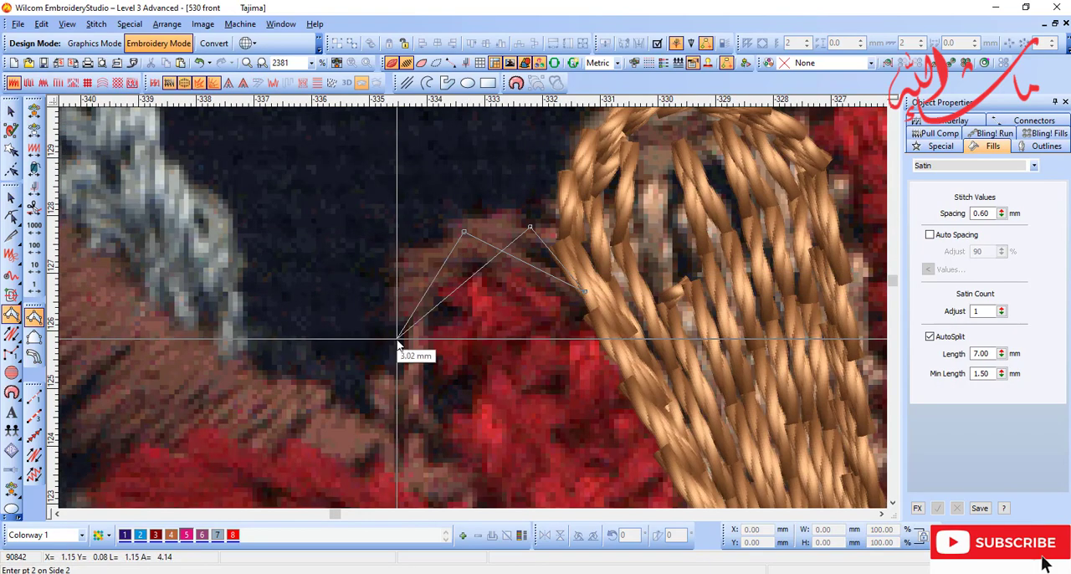
click(398, 318)
click(406, 259)
click(410, 441)
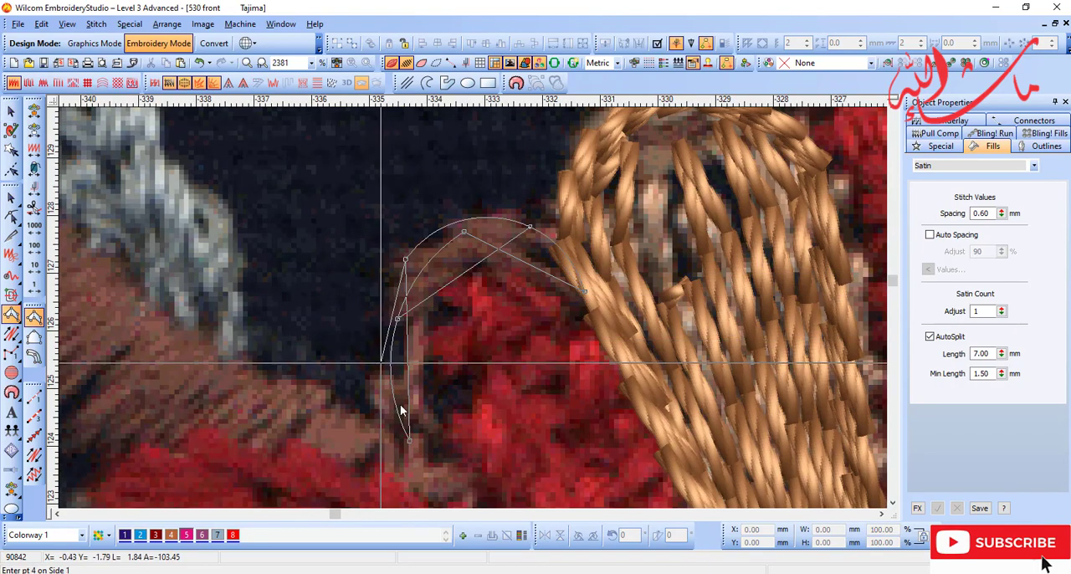
click(382, 363)
click(464, 413)
key(Return)
key(shift+z)
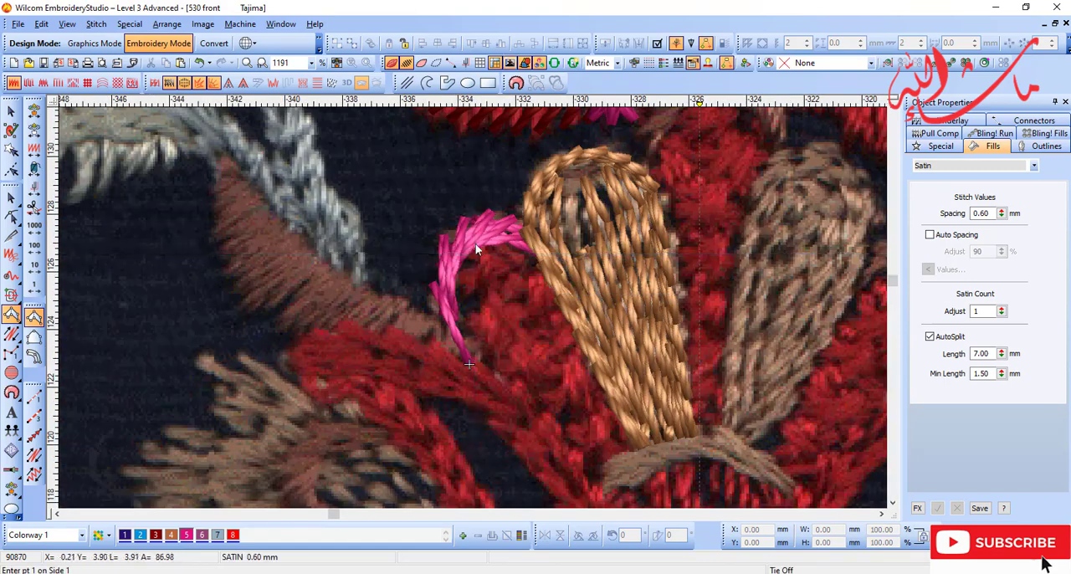
Step: Recolour the curl's satin column with colour 6 and show its reshape control points
key(space)
click(176, 538)
key(h)
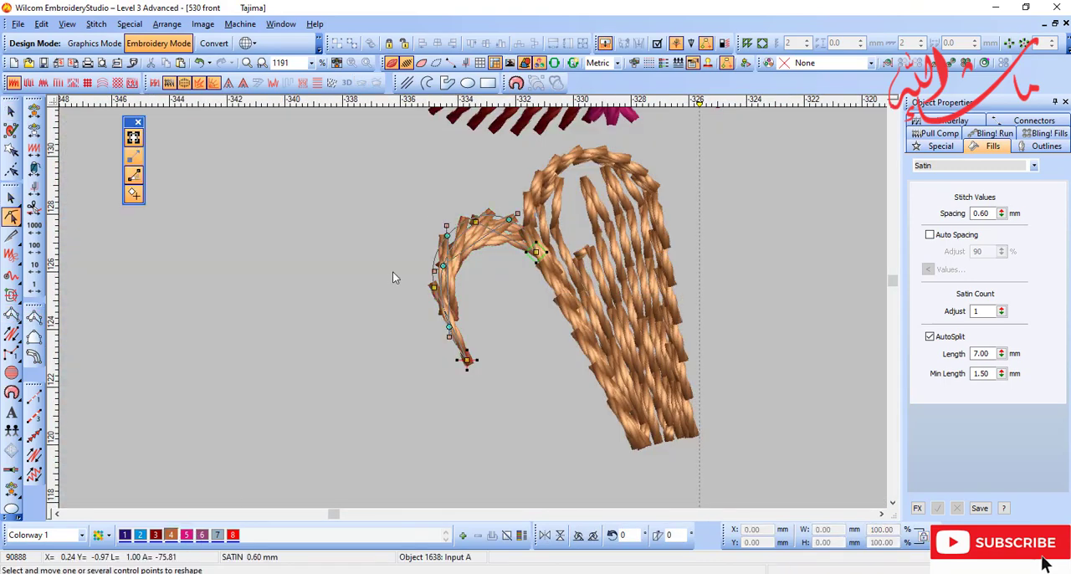
key(shift+b)
key(d)
click(202, 535)
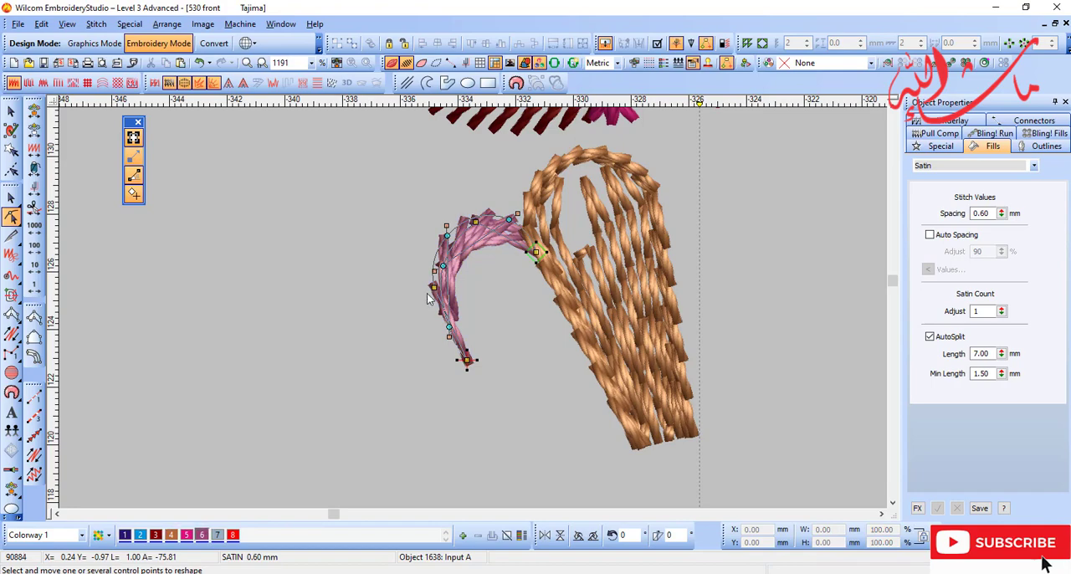
Step: Reshape the curl's outer left edge by moving its middle control points outward
click(428, 285)
drag(445, 266, 436, 261)
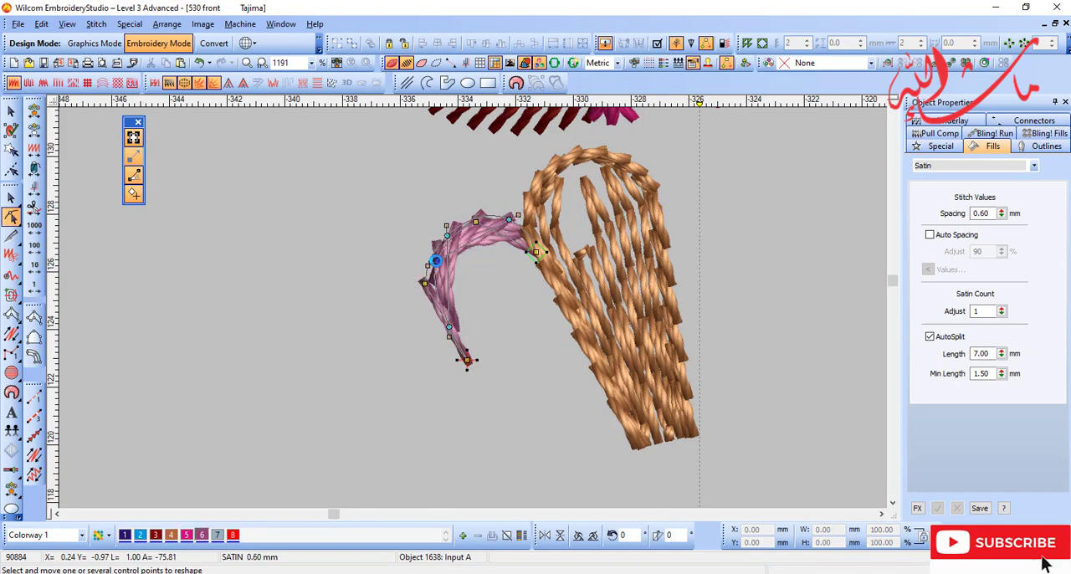
key(d)
key(Escape)
Step: Travel back one object in the stitching sequence so new stitching is inserted before the curl
key(shift+z)
key(shift+z)
key(b)
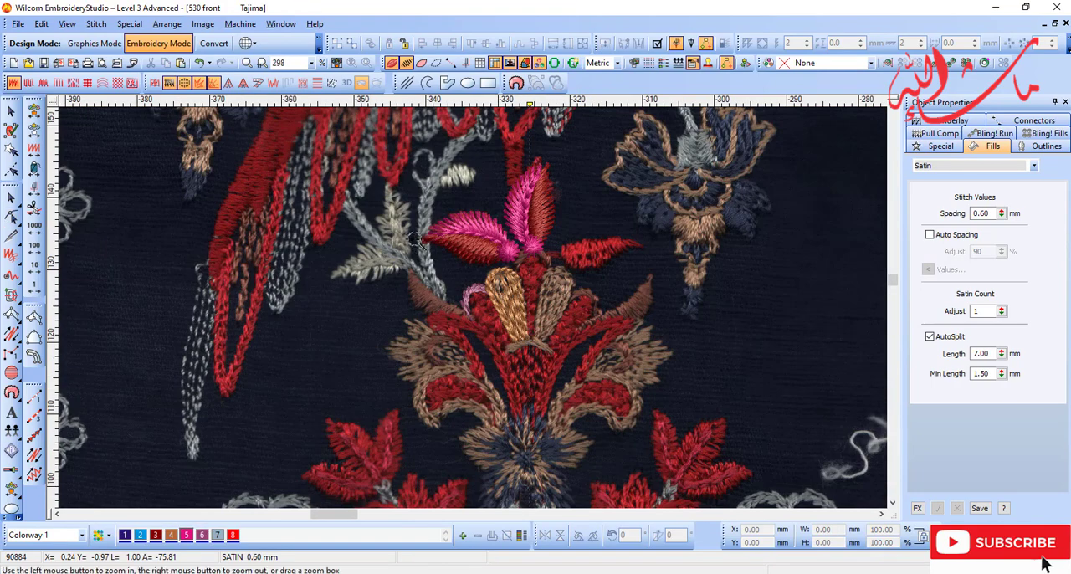
click(583, 424)
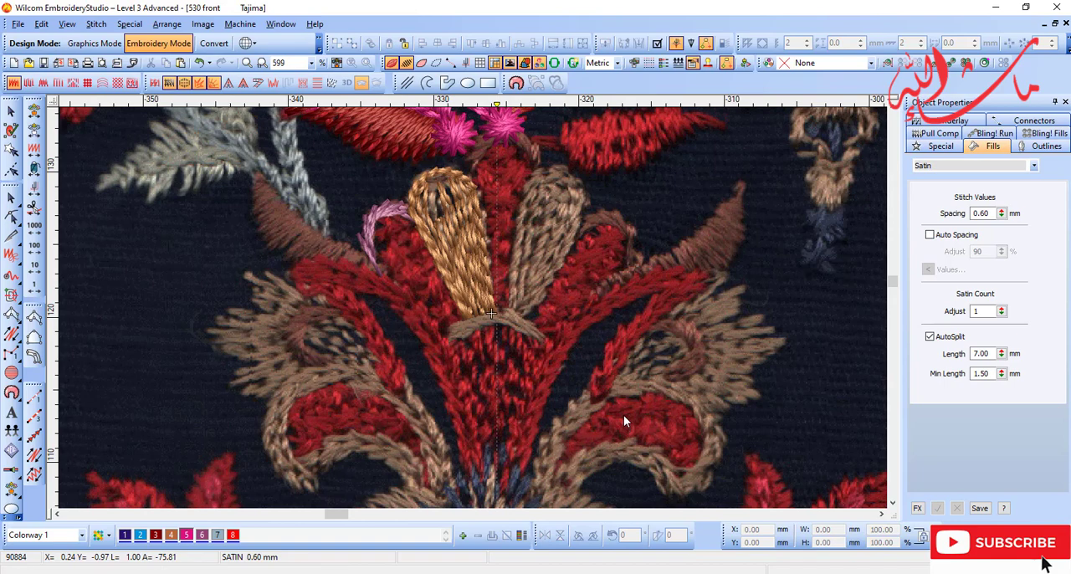
click(35, 133)
key(t)
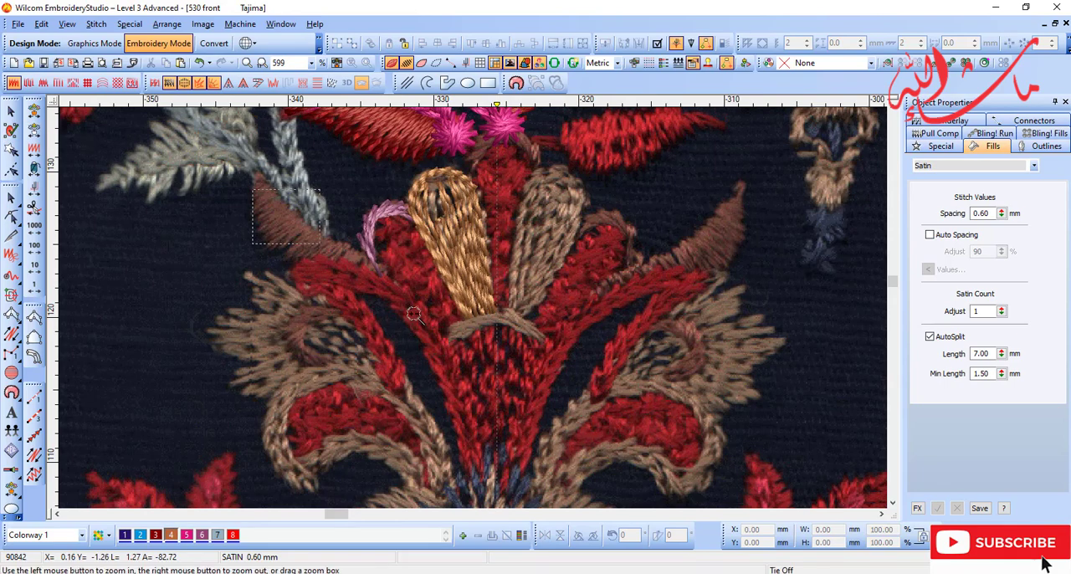
drag(414, 313, 552, 422)
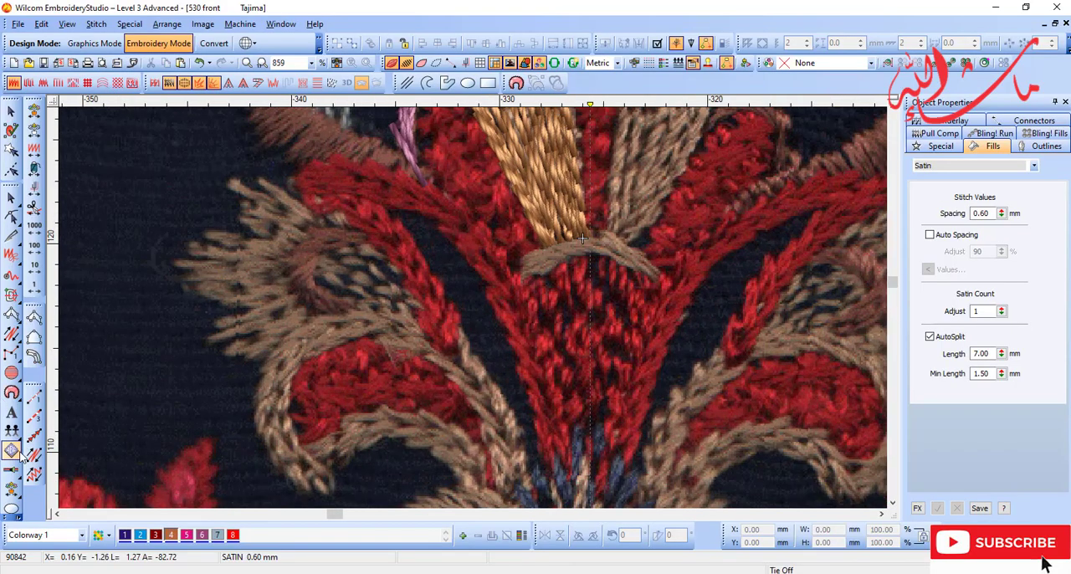
Step: Trace the red forked stem left of the centre line with a Motif Run, from its short branch over the tip to the base
click(33, 435)
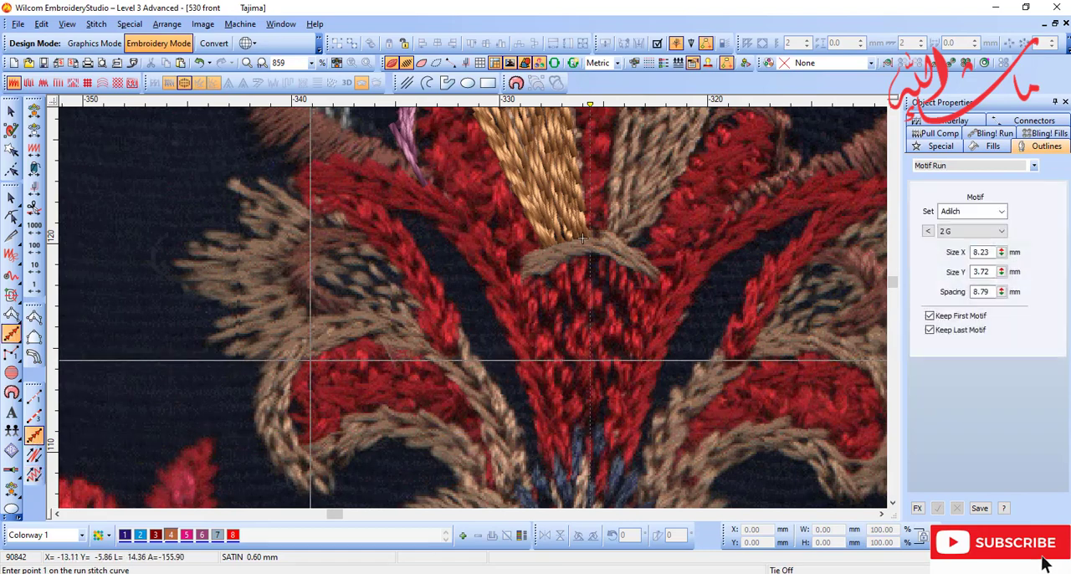
click(449, 339)
click(404, 256)
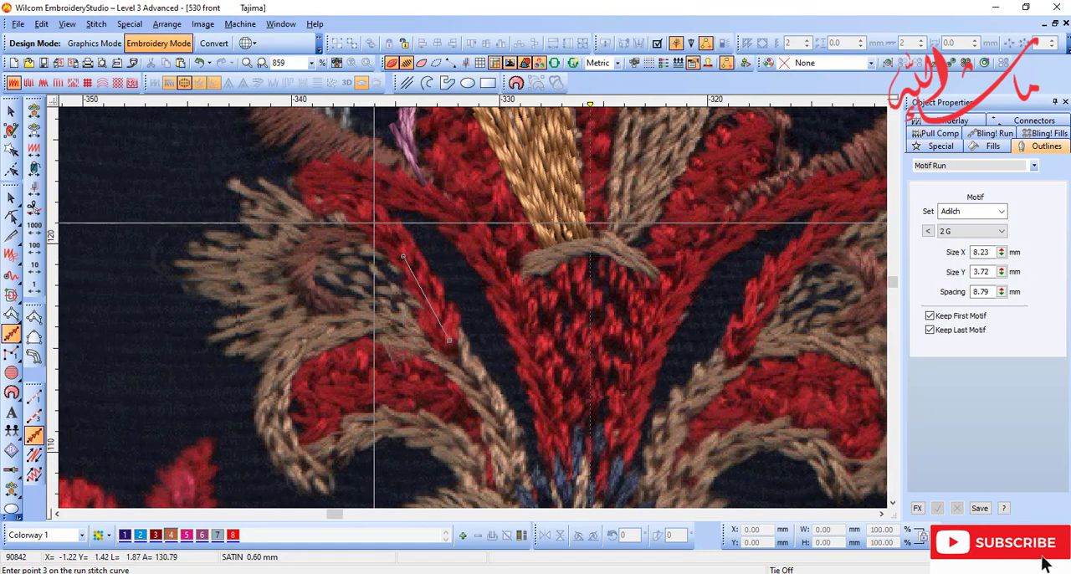
click(308, 176)
click(431, 207)
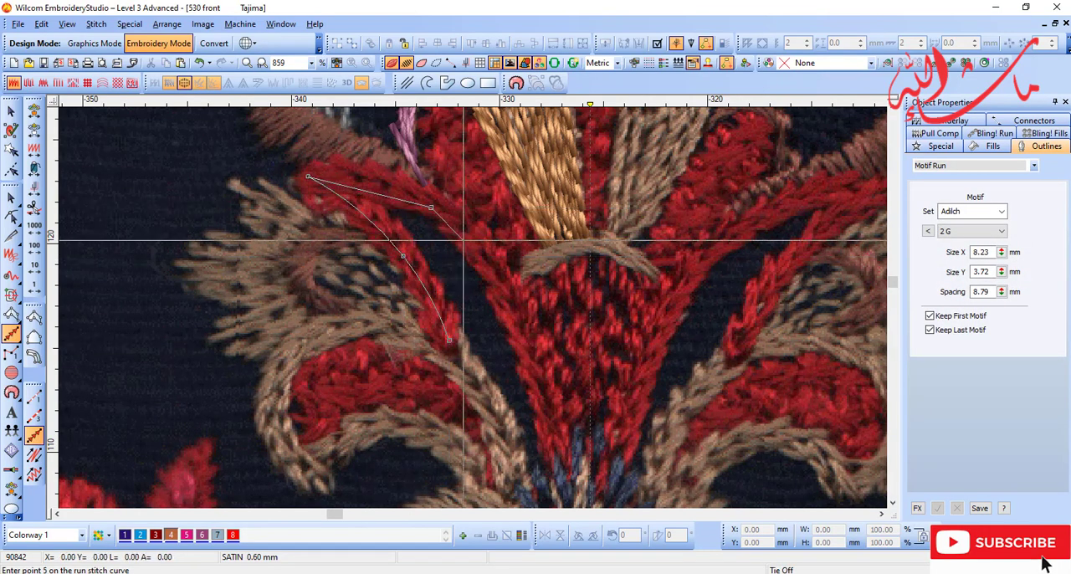
click(507, 302)
click(530, 396)
key(Return)
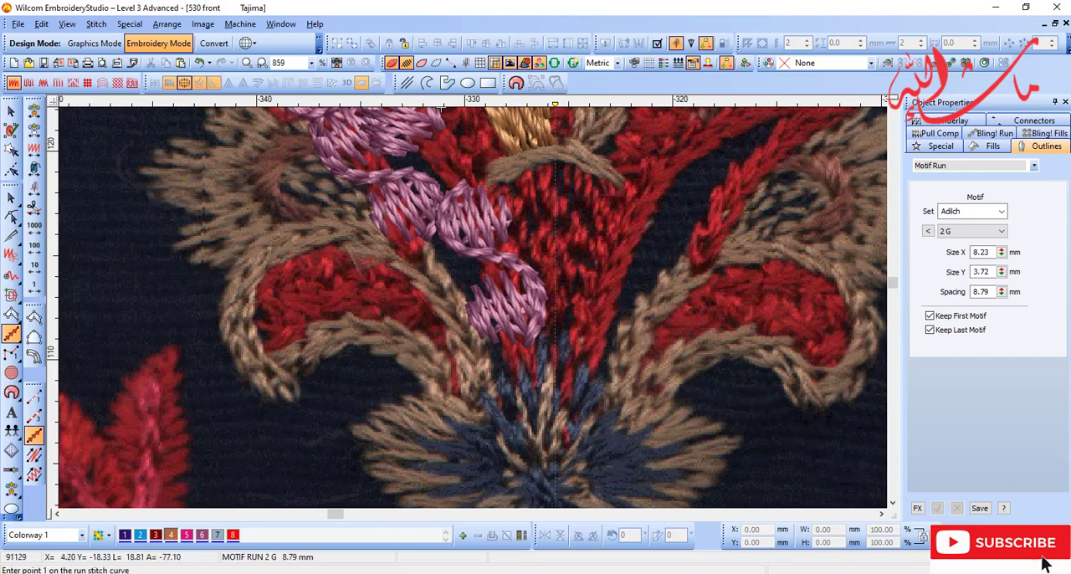
Step: Change the stem's run motif to 2 times from the Adilch set with a spacing of 1.50 mm
click(12, 111)
key(shift+z)
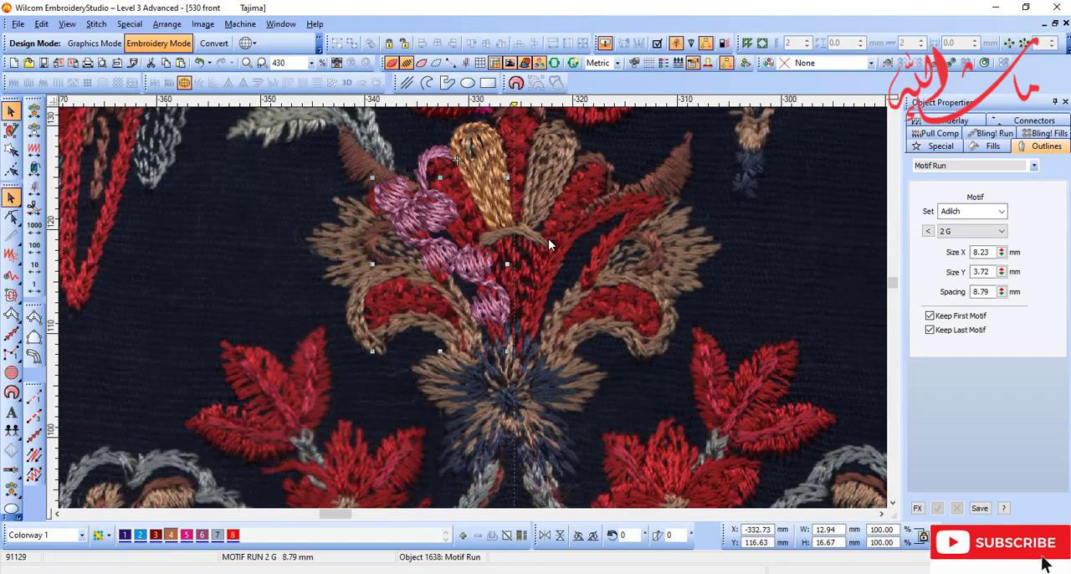
key(d)
click(950, 166)
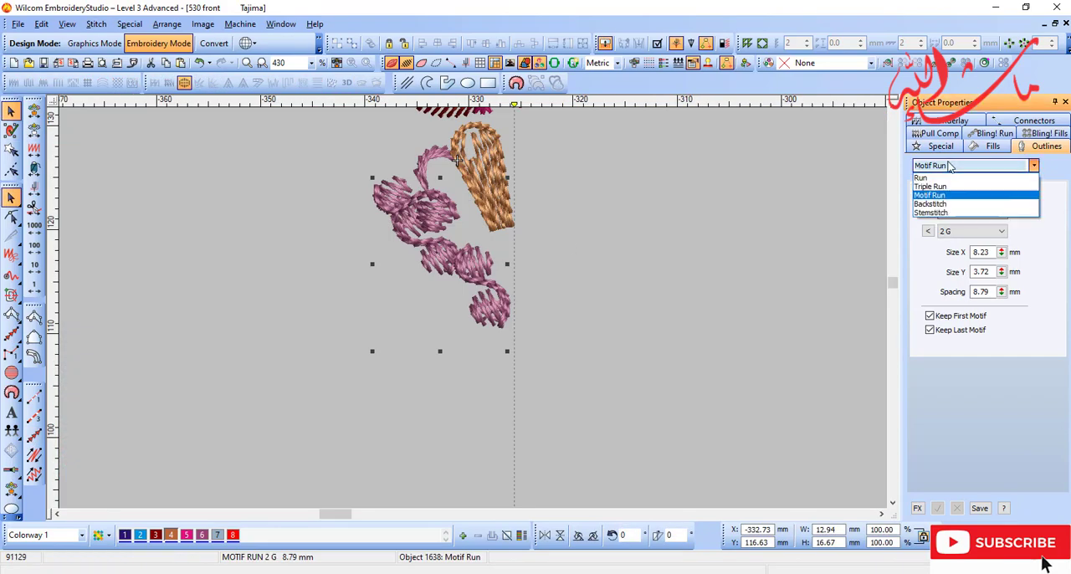
click(944, 195)
click(928, 232)
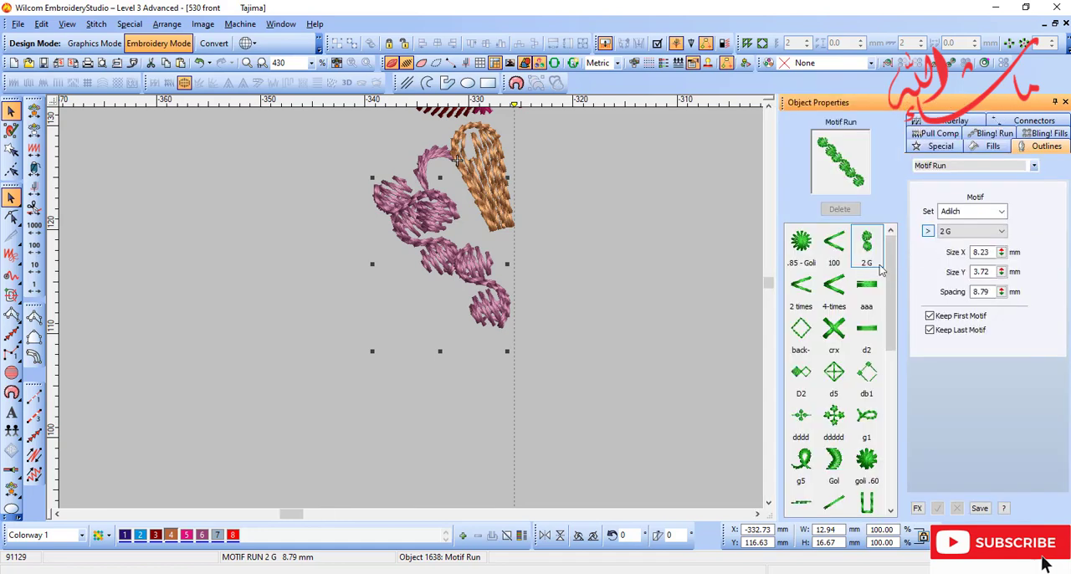
click(845, 291)
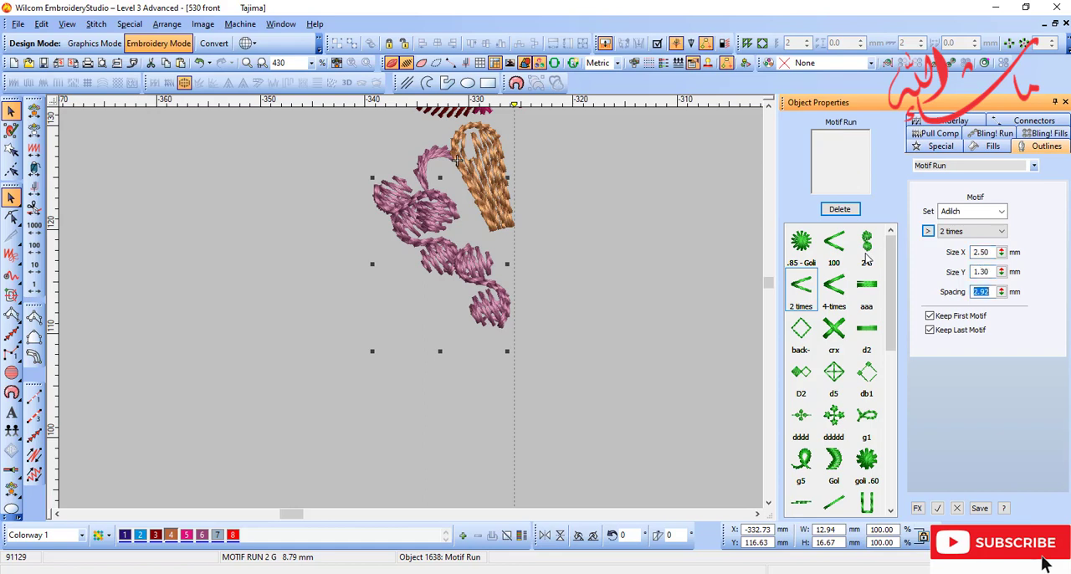
text(1.5)
key(Return)
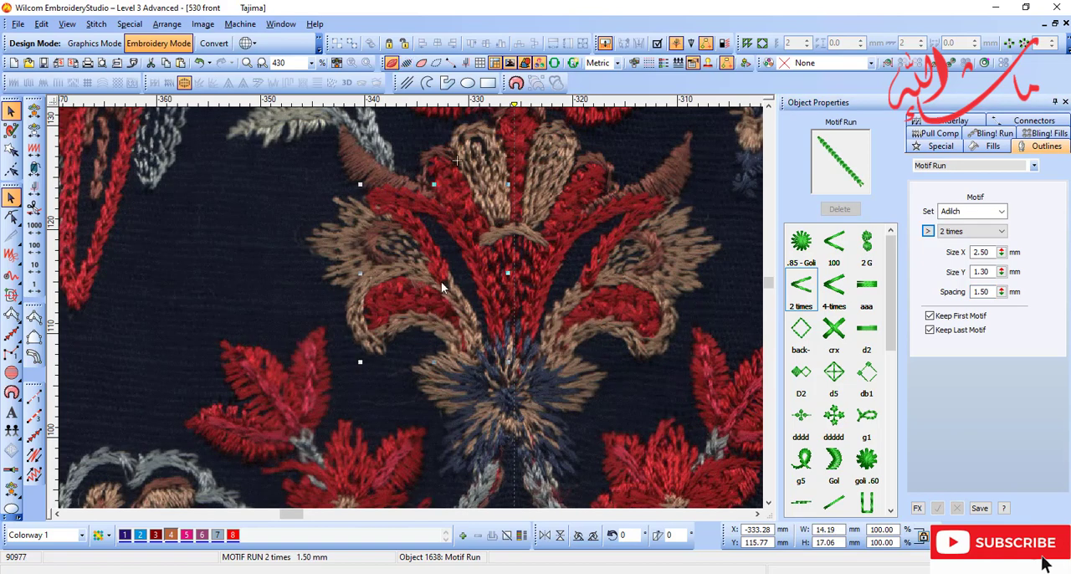
Step: Set the stem motif's Size Y to 1.40 mm
key(d)
drag(994, 272, 768, 268)
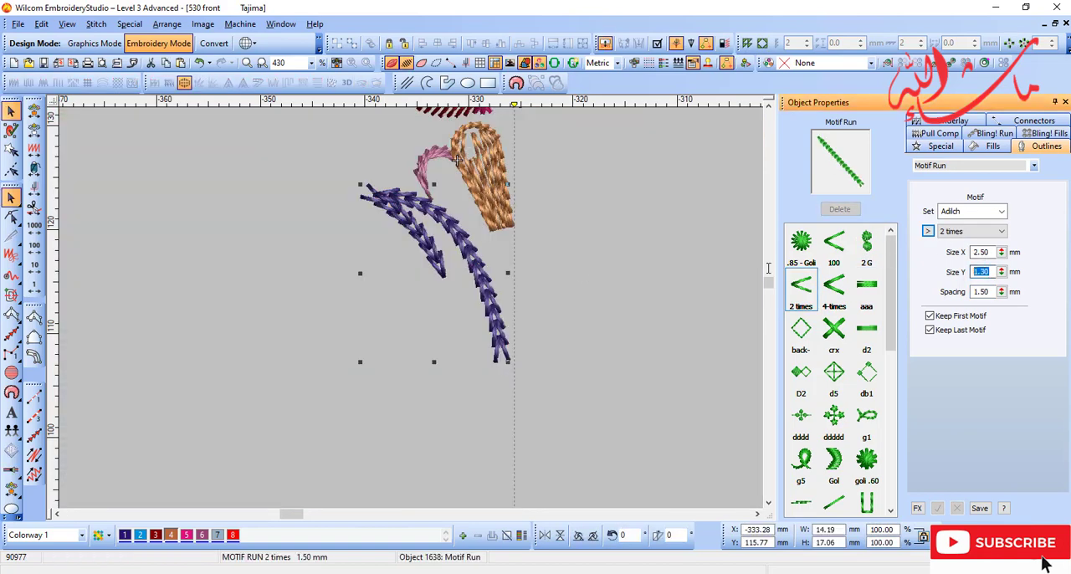
text(1.40)
key(Return)
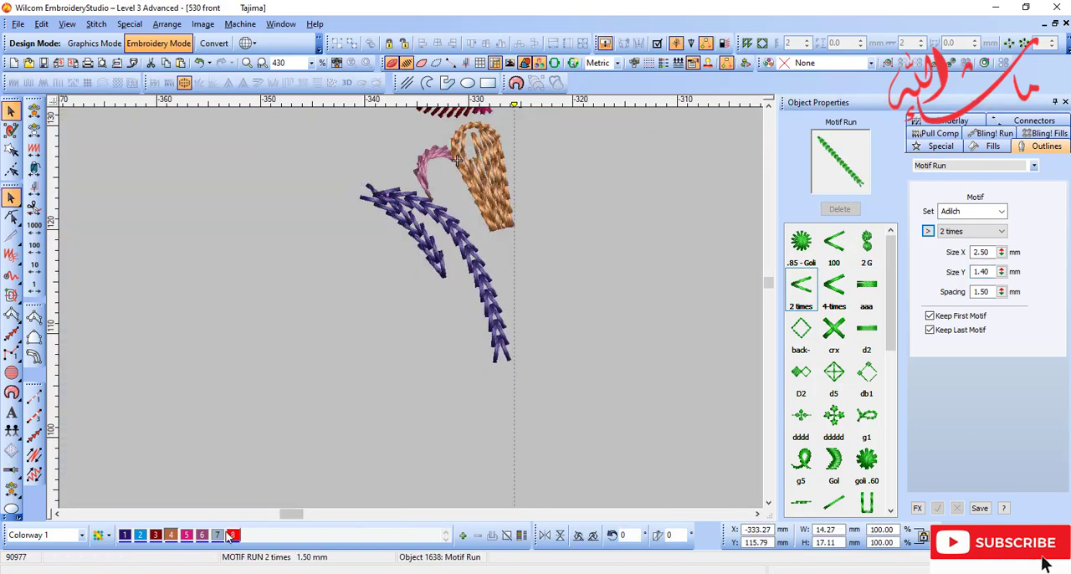
Step: Recolour the stem's motif run with colour 8 and make its properties current
right_click(458, 235)
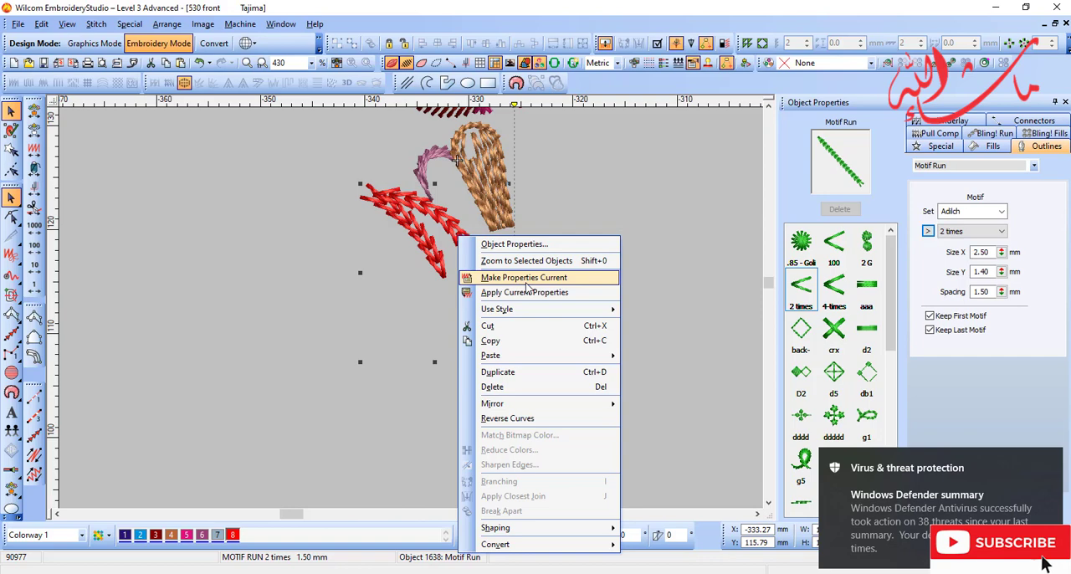
click(526, 282)
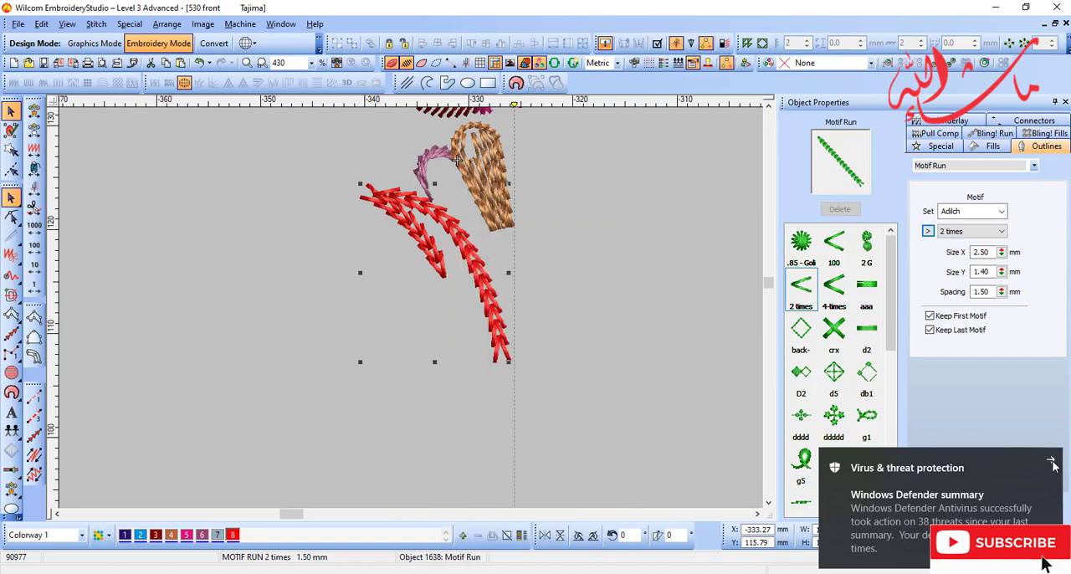
click(1052, 462)
click(927, 232)
click(554, 257)
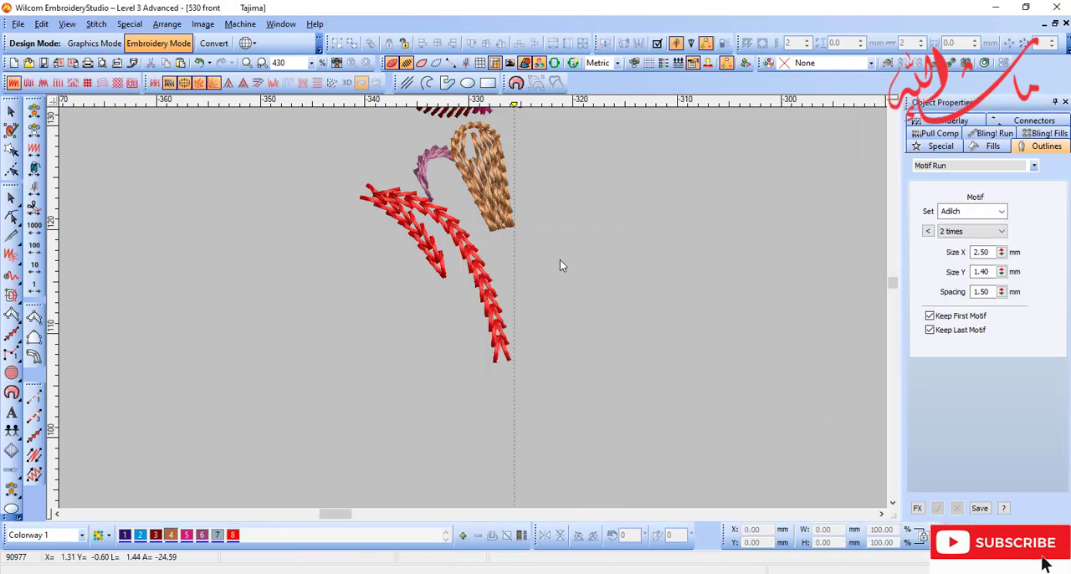
Step: Compare the red motif run with the scanned stem and the surrounding petals
key(d)
key(shift+z)
click(566, 364)
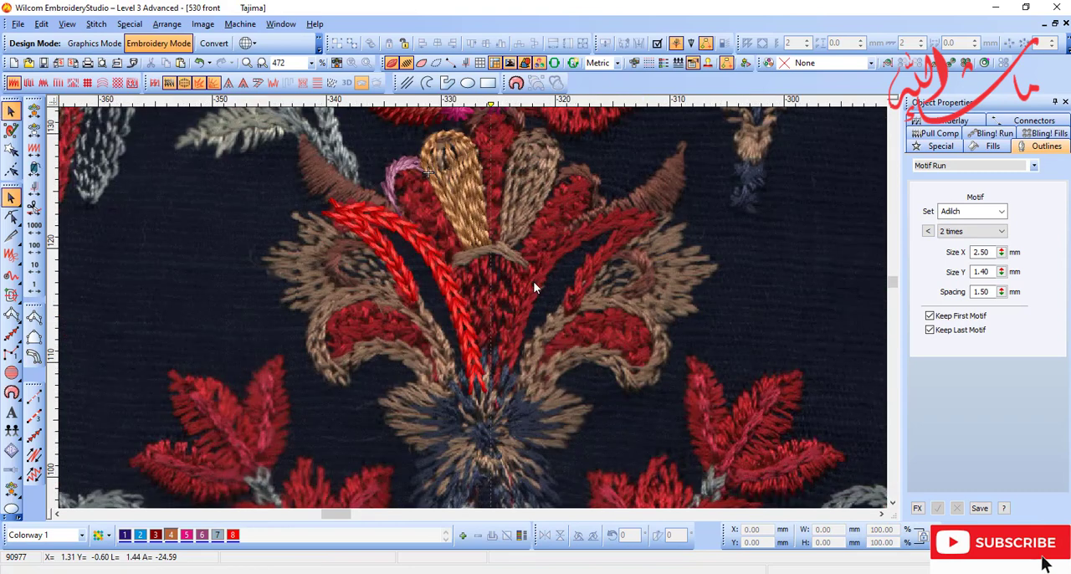
scroll(533, 281, down, 1)
scroll(409, 330, up, 1)
key(b)
drag(319, 157, 631, 366)
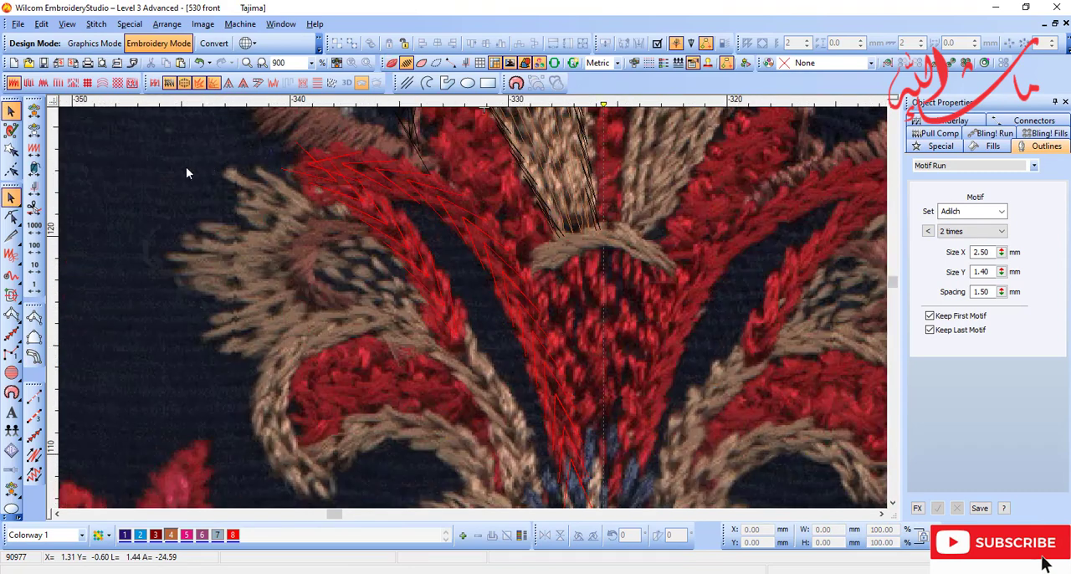
key(shift+z)
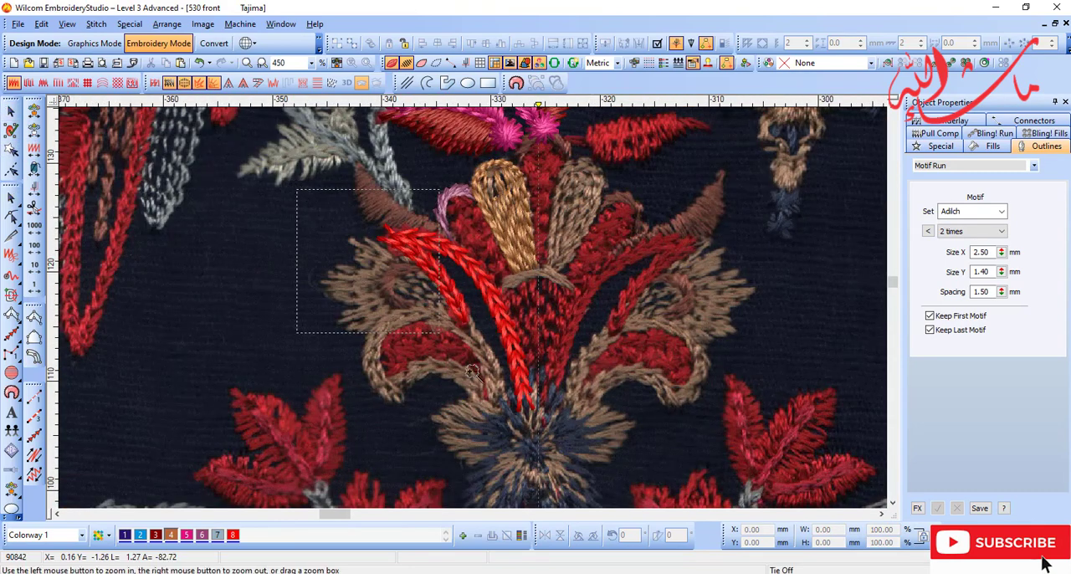
Step: Trace the beige outline of the curled left petal with a 2 times motif run, from the flower base around the tip and back
drag(583, 456, 581, 437)
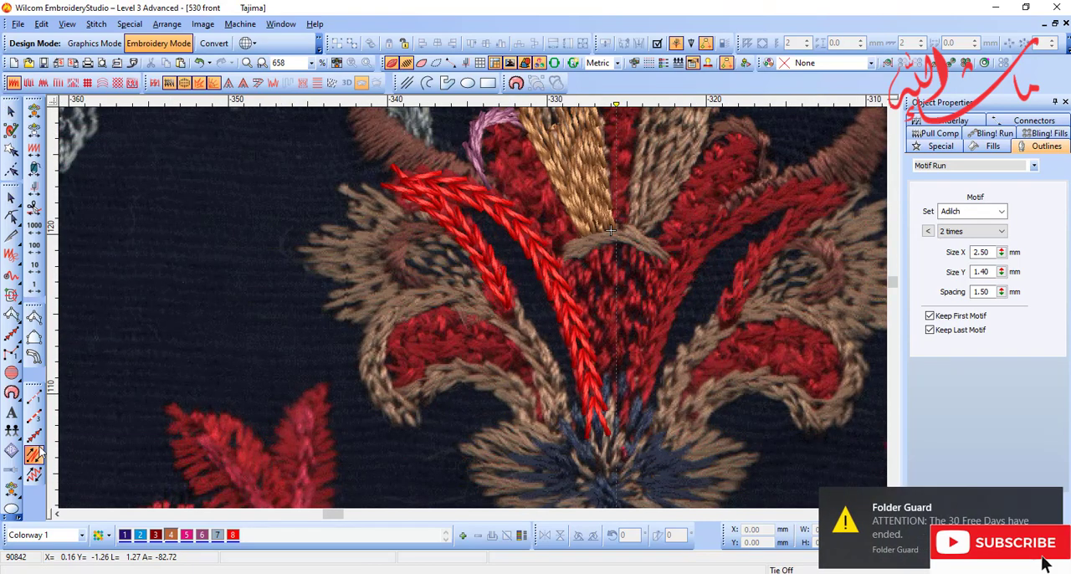
click(36, 454)
click(35, 475)
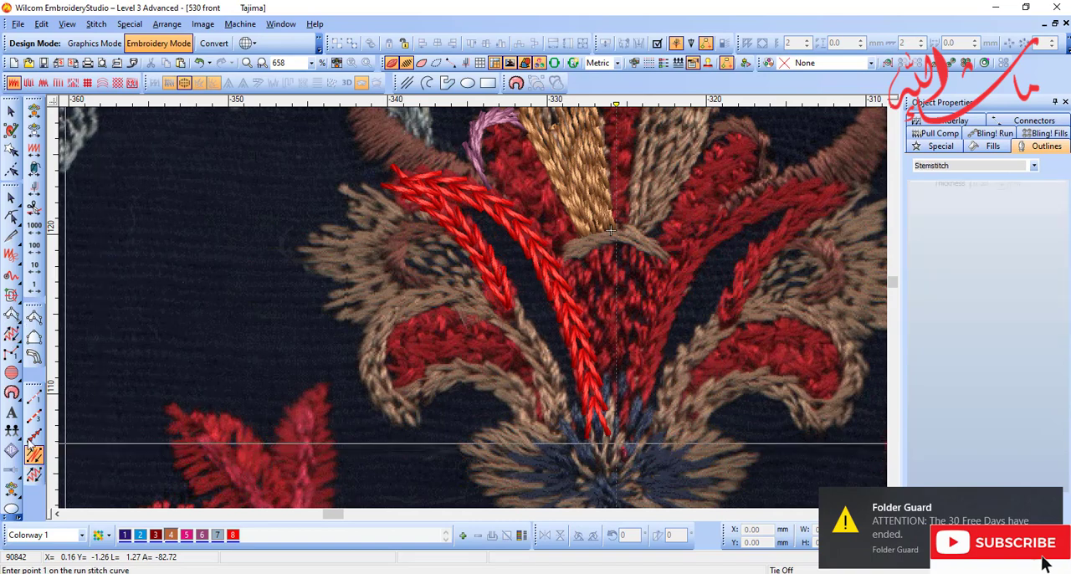
click(35, 436)
key(b)
drag(285, 235, 706, 486)
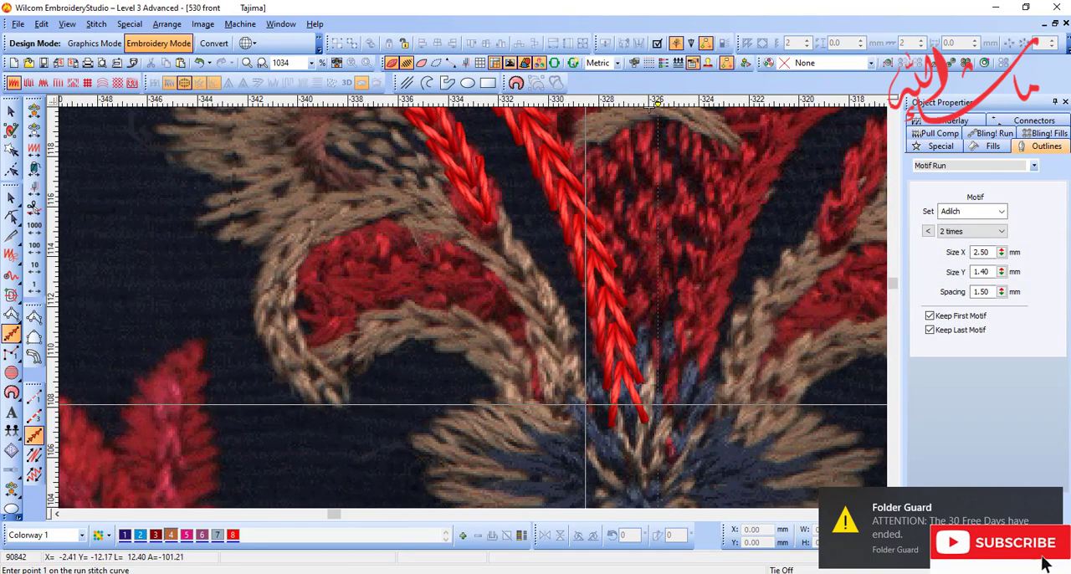
click(583, 404)
click(554, 301)
click(323, 208)
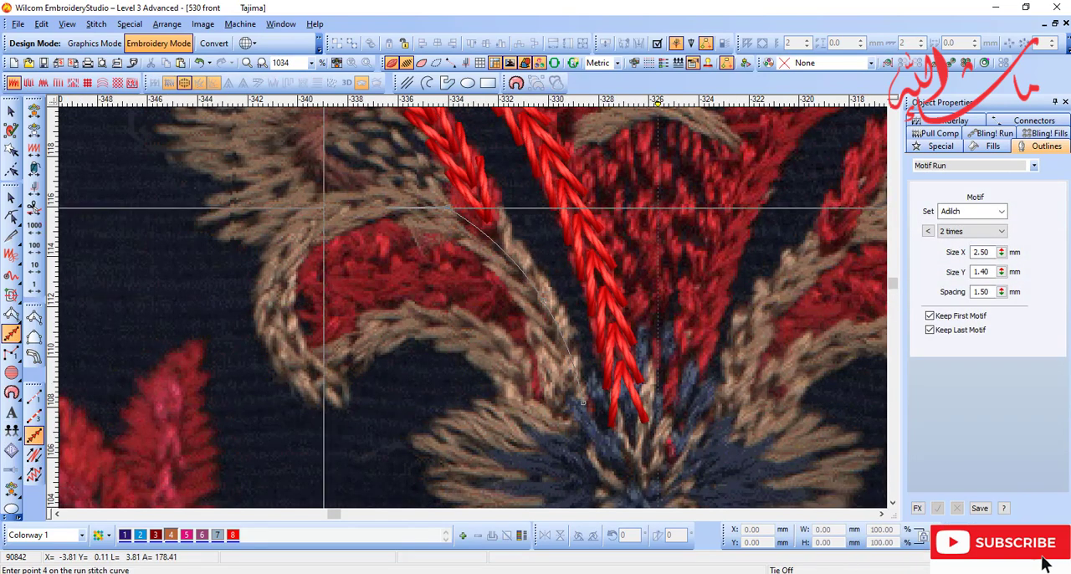
click(273, 300)
click(289, 362)
click(314, 377)
right_click(374, 331)
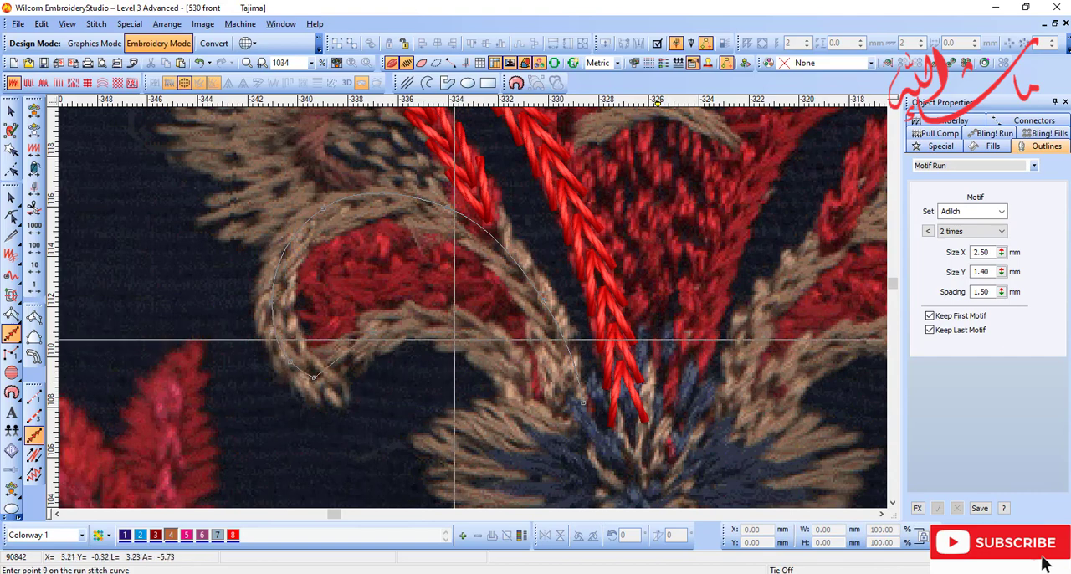
right_click(476, 339)
key(Return)
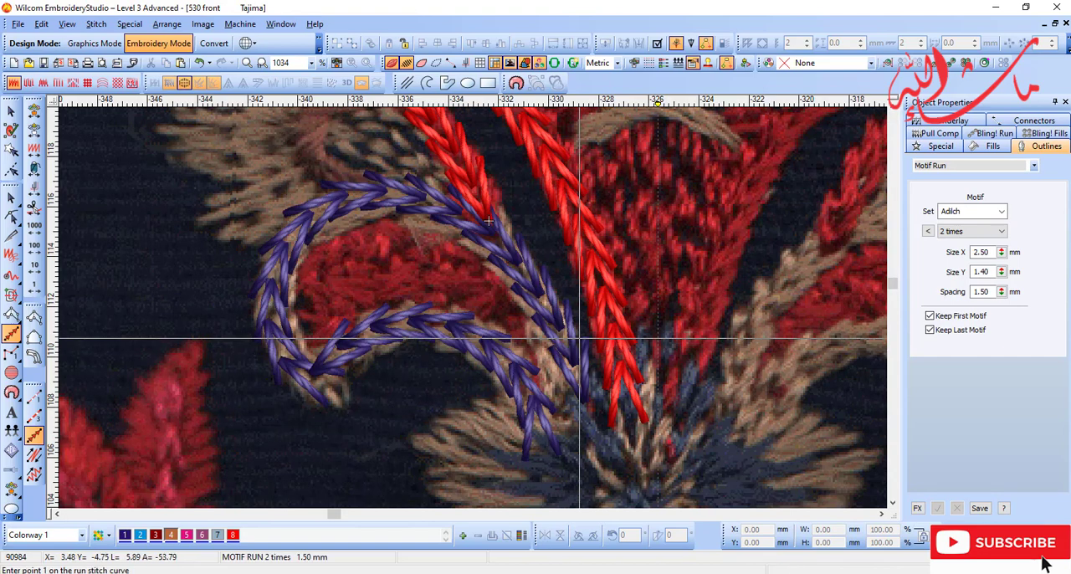
Step: Recolour the curled petal's motif run with colour 4 and compare it with the scan
key(Escape)
key(d)
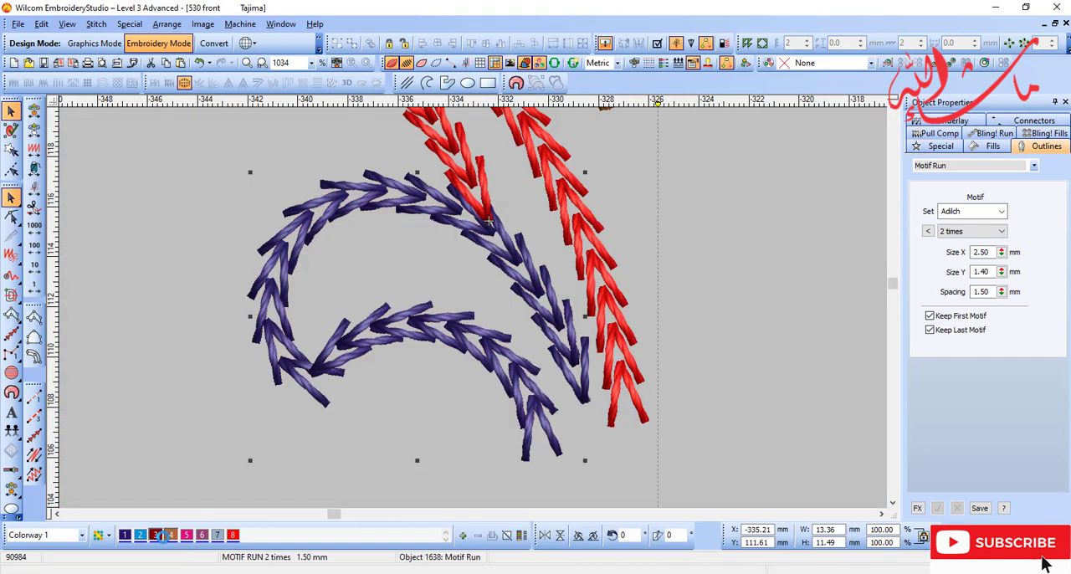
click(171, 534)
key(d)
scroll(424, 346, down, 2)
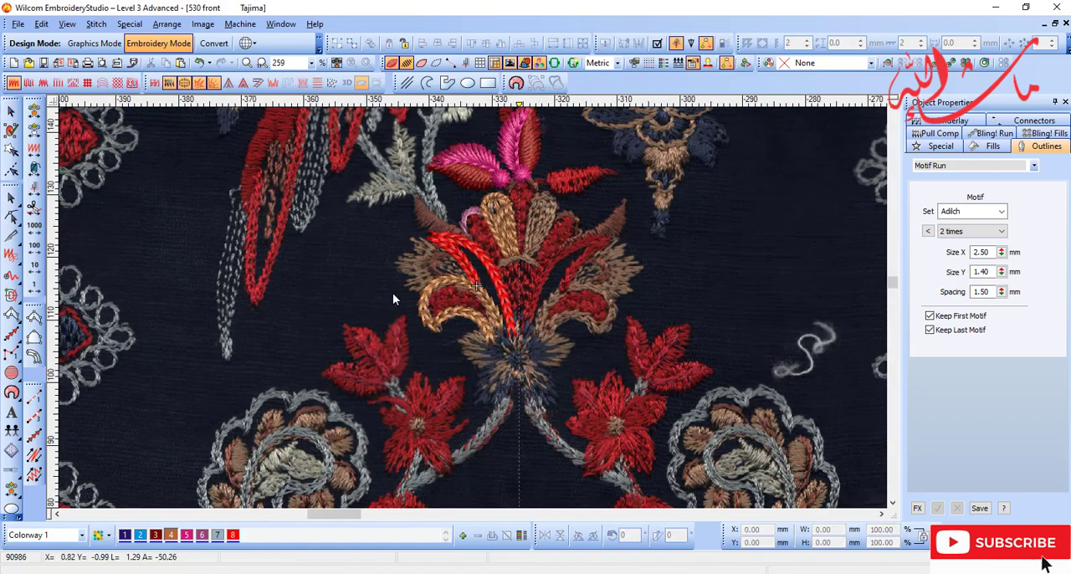
scroll(393, 293, up, 1)
key(t)
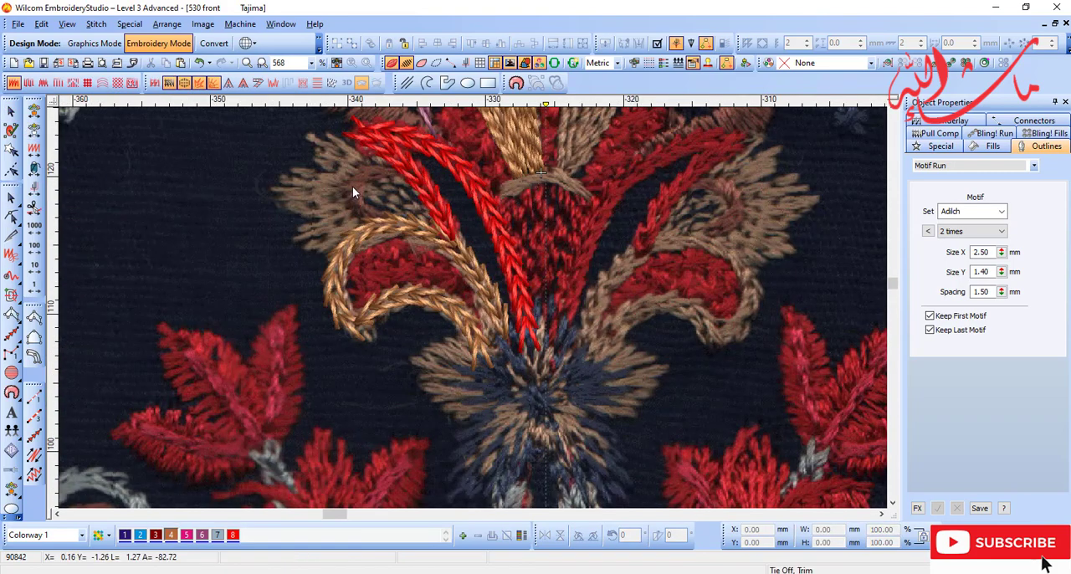
Step: Trace the small brown crescent inside the left serrated leaf as an Input A satin column in colour 6
key(shift+z)
key(b)
drag(351, 197, 485, 314)
click(32, 342)
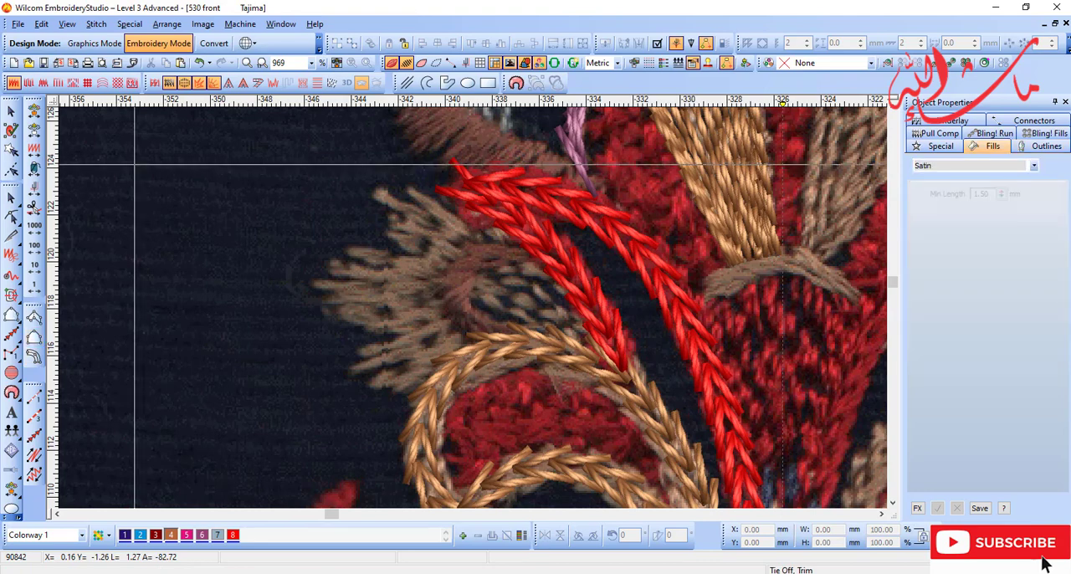
key(b)
drag(260, 171, 559, 416)
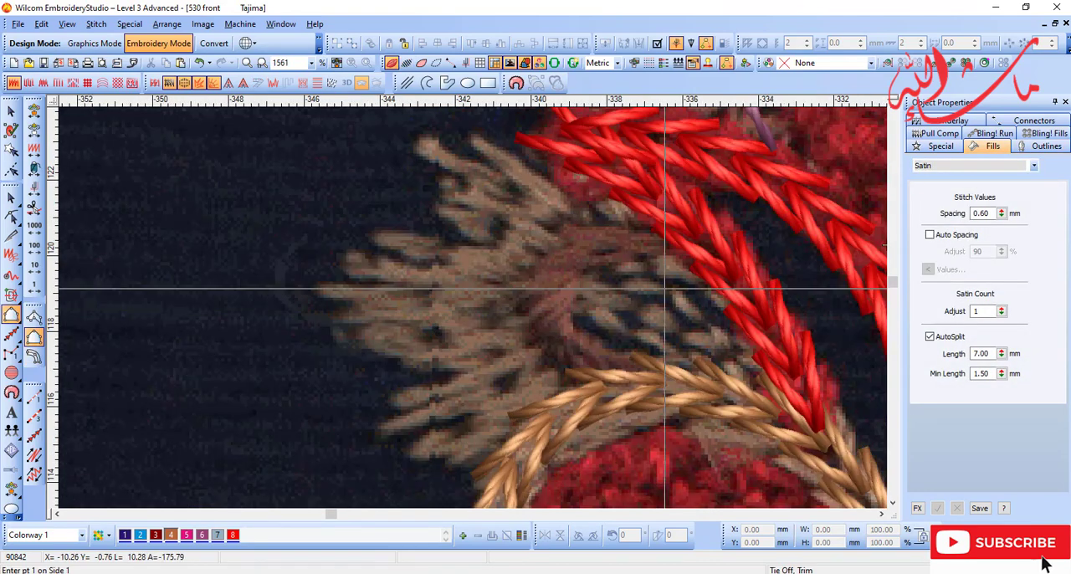
key(space)
click(203, 534)
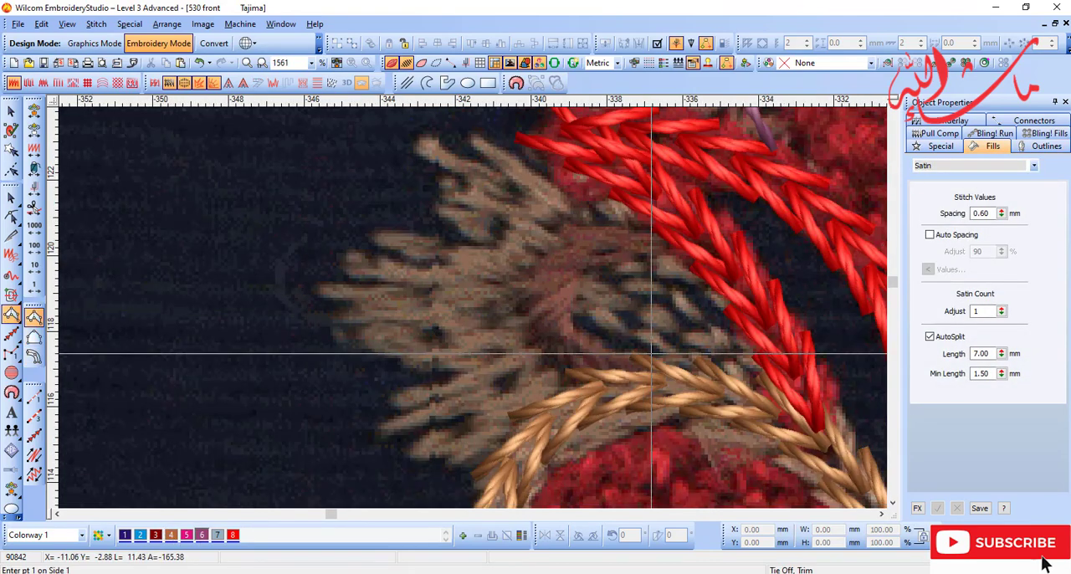
click(646, 384)
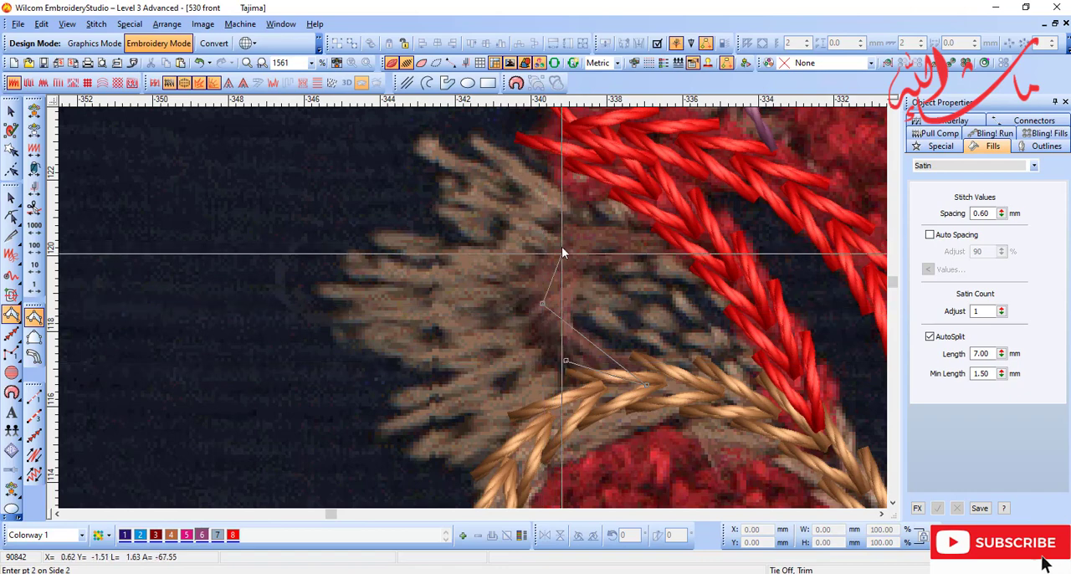
right_click(538, 298)
right_click(616, 229)
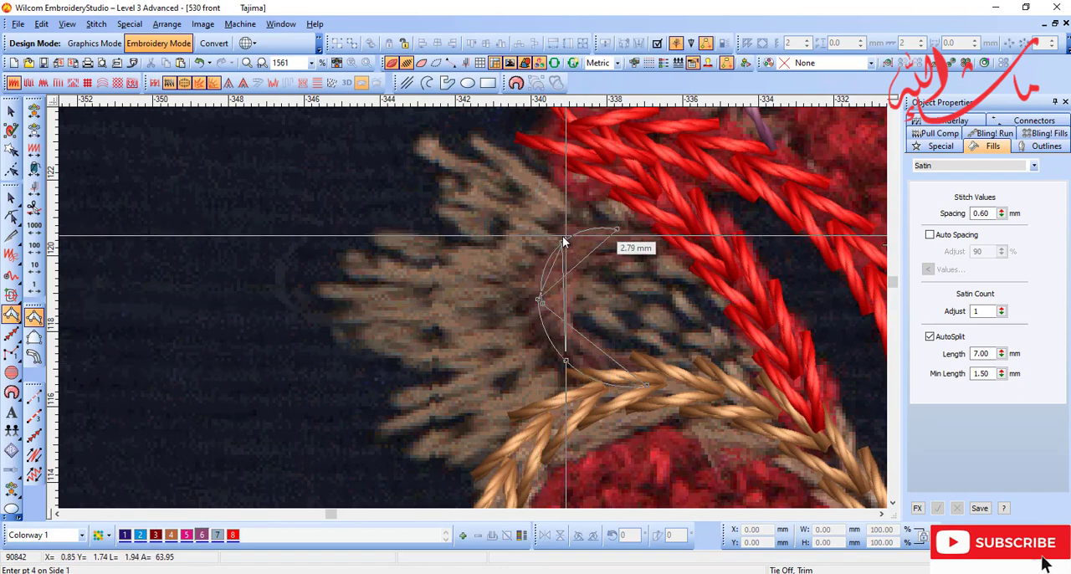
right_click(562, 236)
key(Return)
key(shift+z)
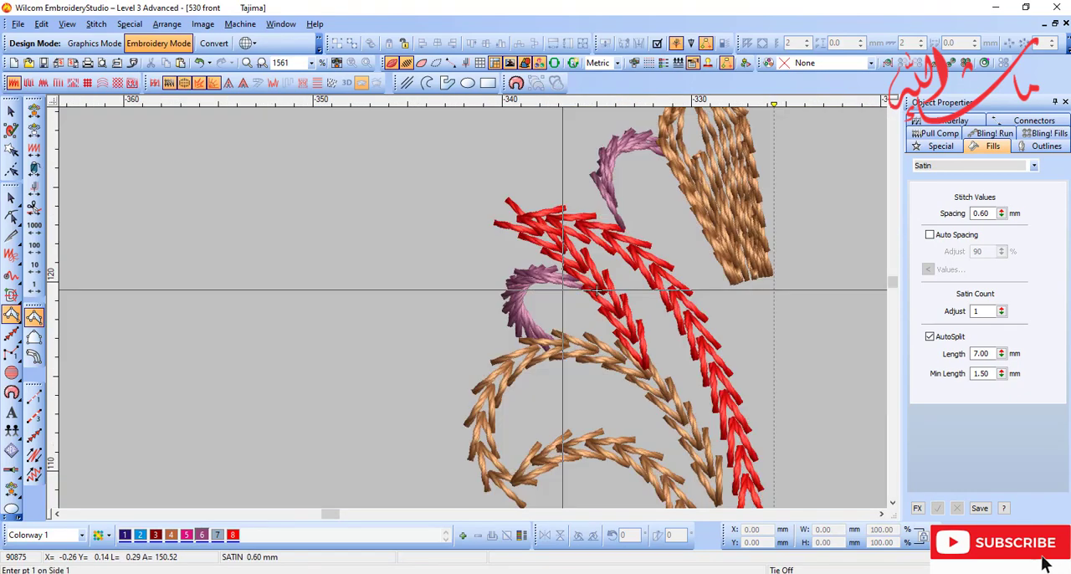
Step: Outline the left leaf's serrated outer edge as side 1 of an Input B satin shape in colour 4
scroll(597, 291, up, 3)
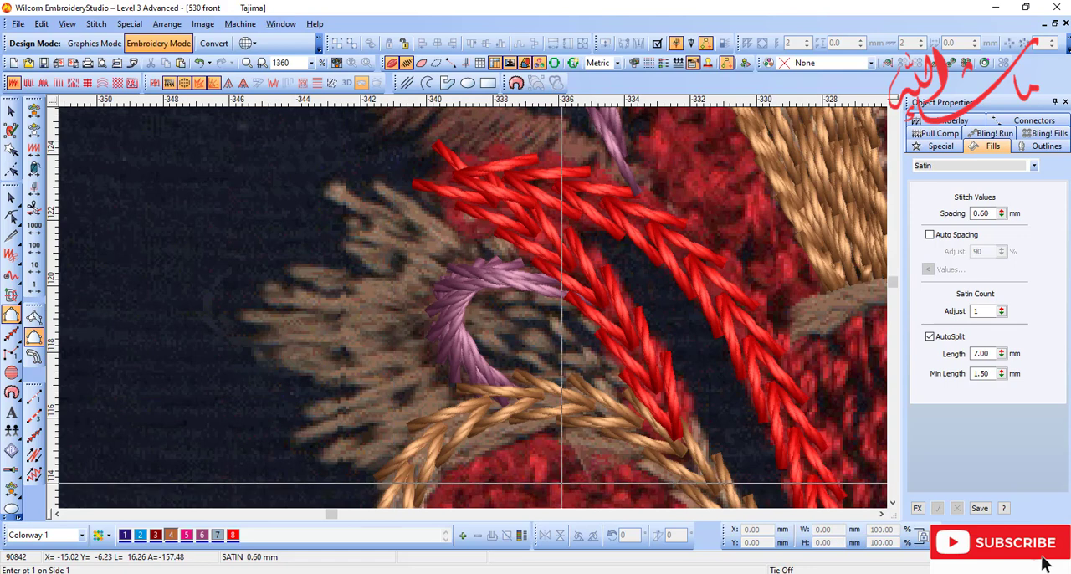
key(shift+z)
drag(350, 205, 512, 378)
click(29, 337)
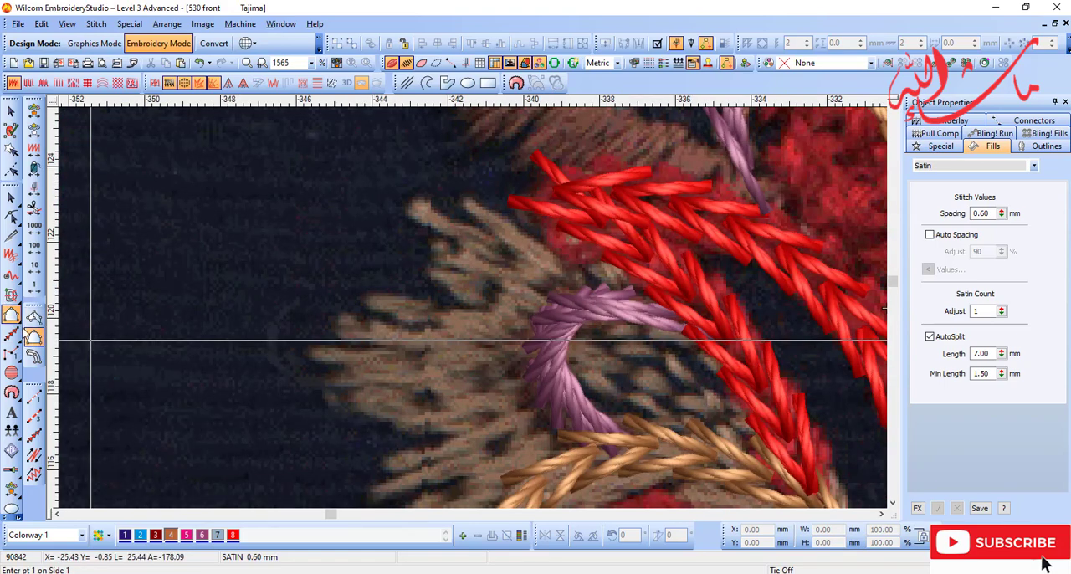
click(569, 248)
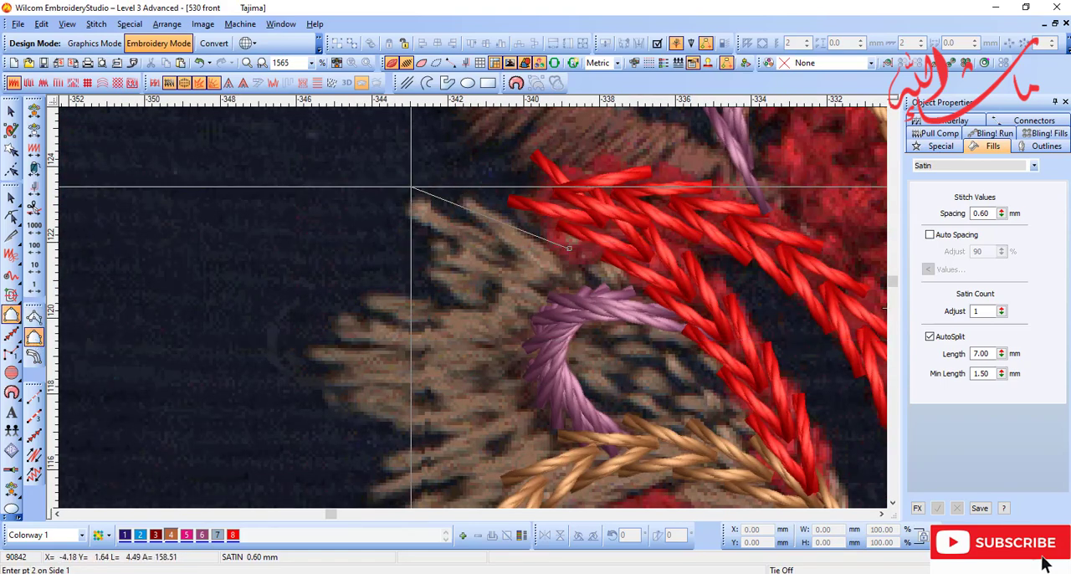
click(411, 187)
click(459, 301)
click(357, 317)
click(307, 344)
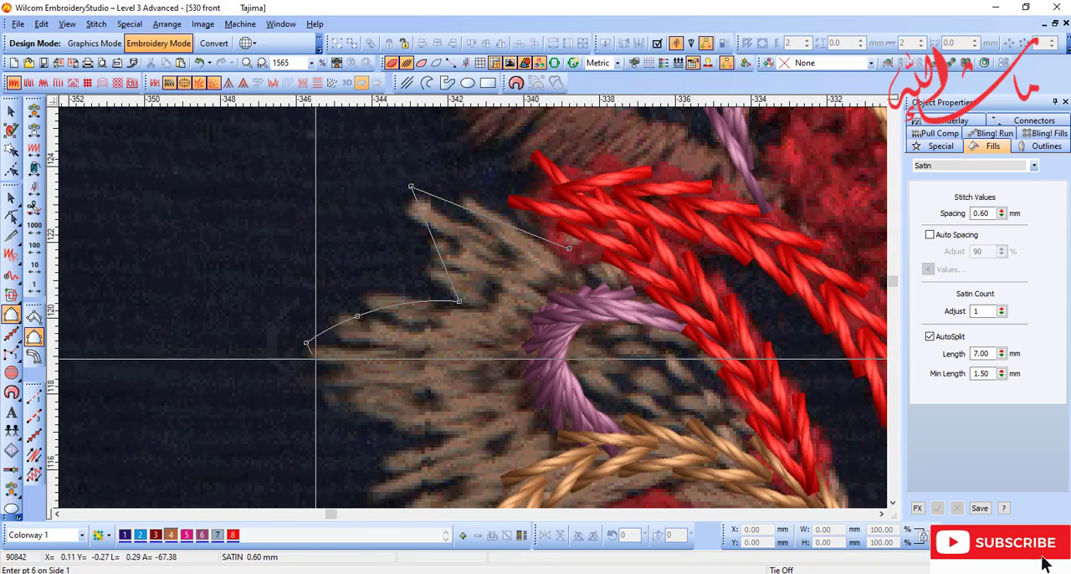
click(328, 379)
click(411, 431)
key(shift+z)
key(shift+z)
drag(446, 317, 509, 402)
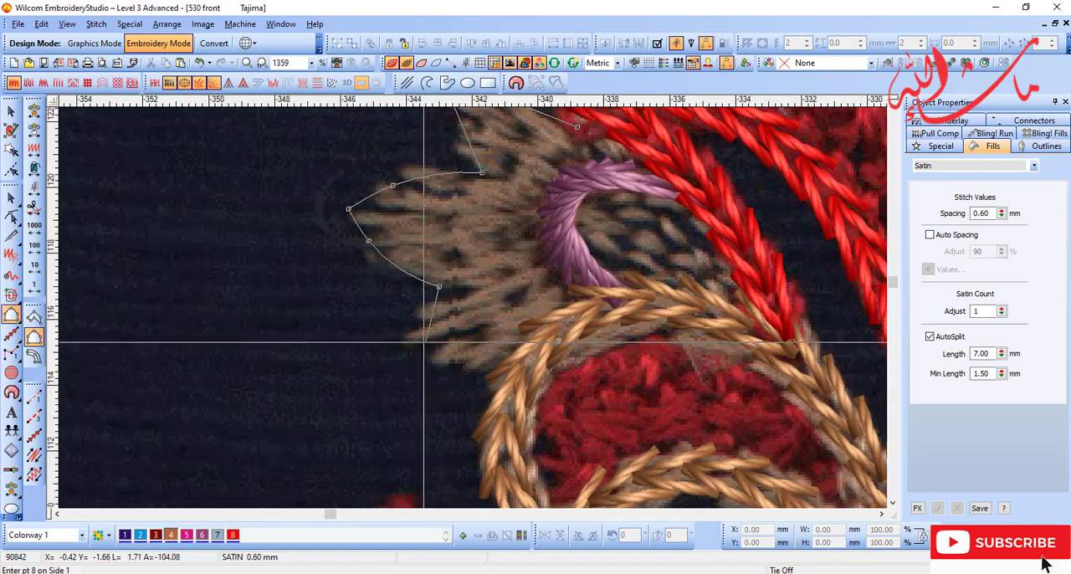
click(398, 340)
right_click(441, 359)
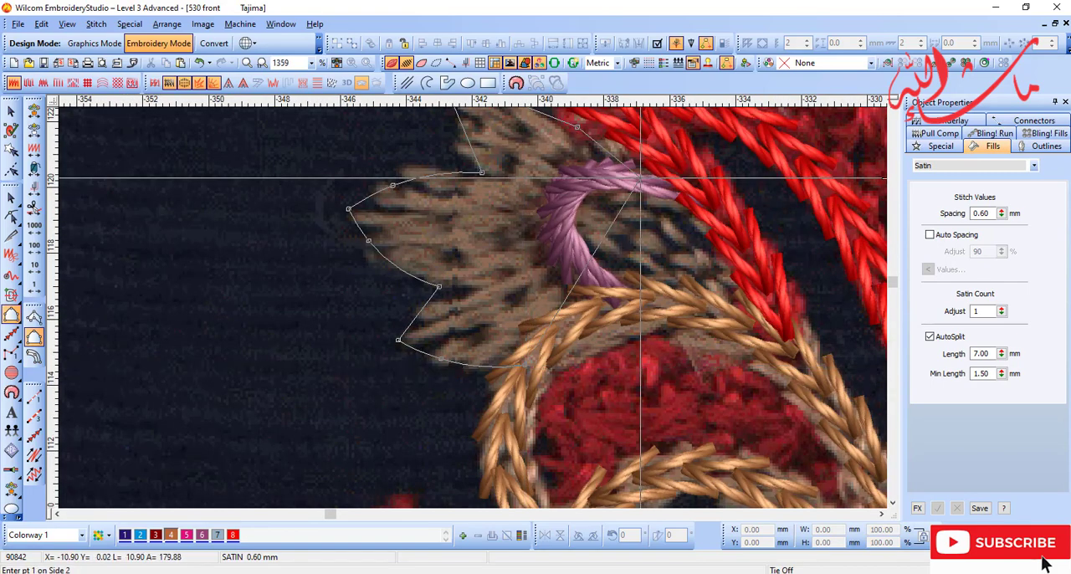
Step: Outline the leaf's inner curve around the purple crescent as side 2 and complete the Input B satin shape
key(p)
drag(712, 140, 659, 232)
click(572, 262)
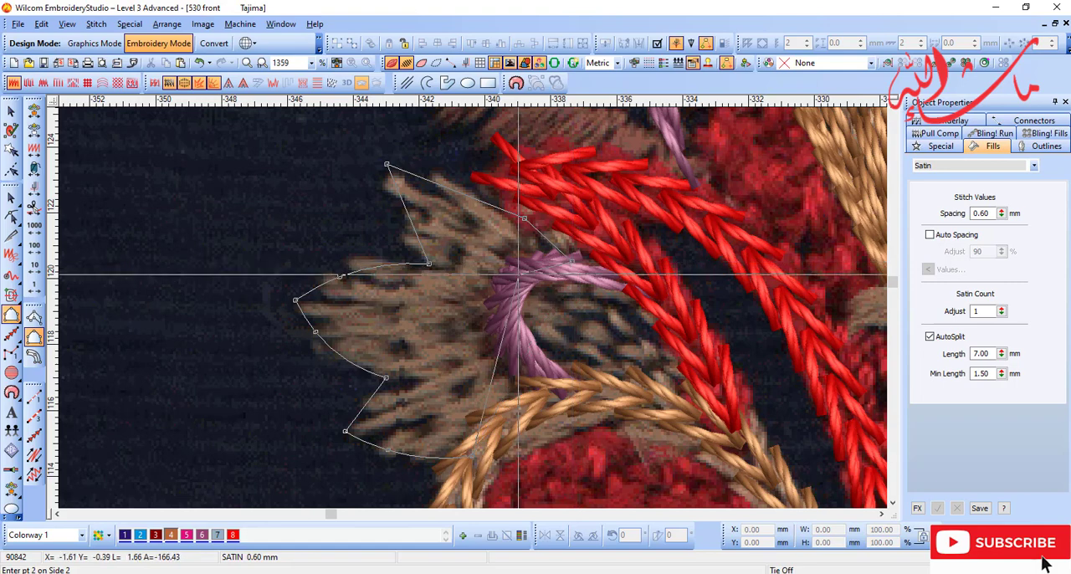
right_click(509, 285)
right_click(518, 373)
click(562, 392)
key(Return)
key(d)
key(shift+z)
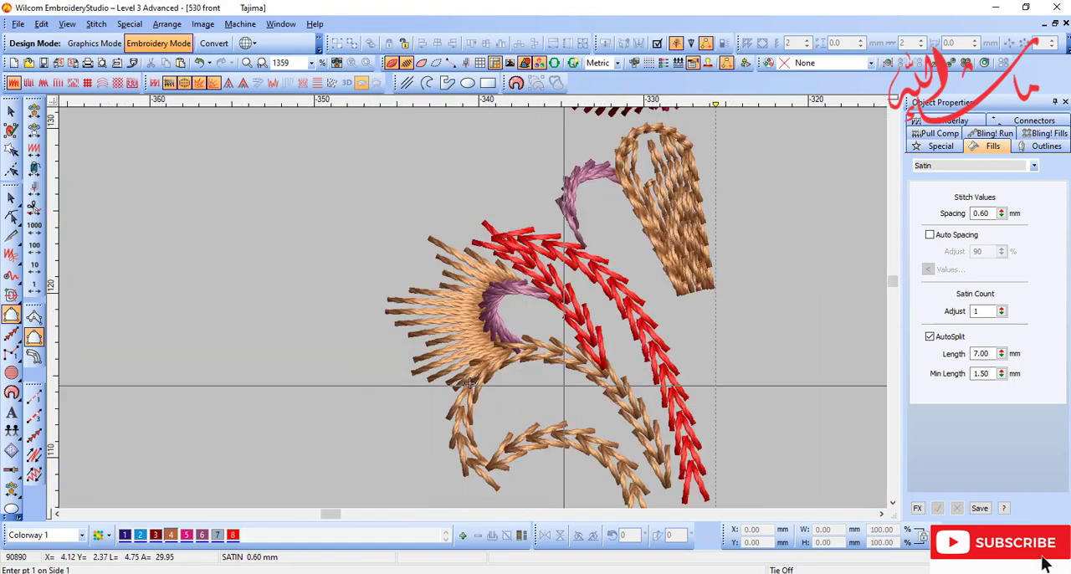
Step: Reshape the serrated leaf by moving the control point on its upper edge slightly upward, toward the red stem
key(d)
key(h)
key(b)
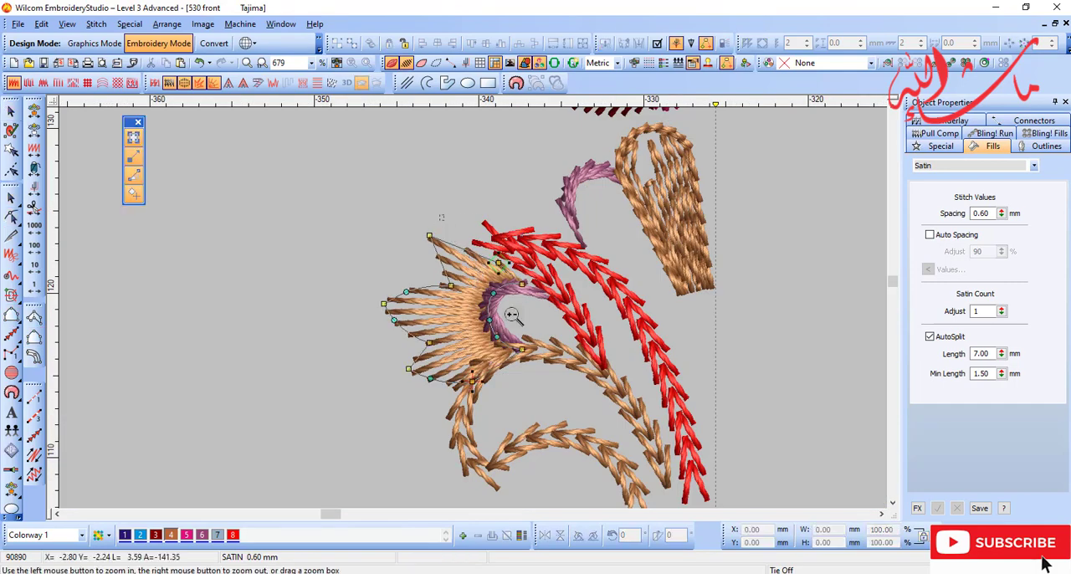
drag(511, 313, 437, 224)
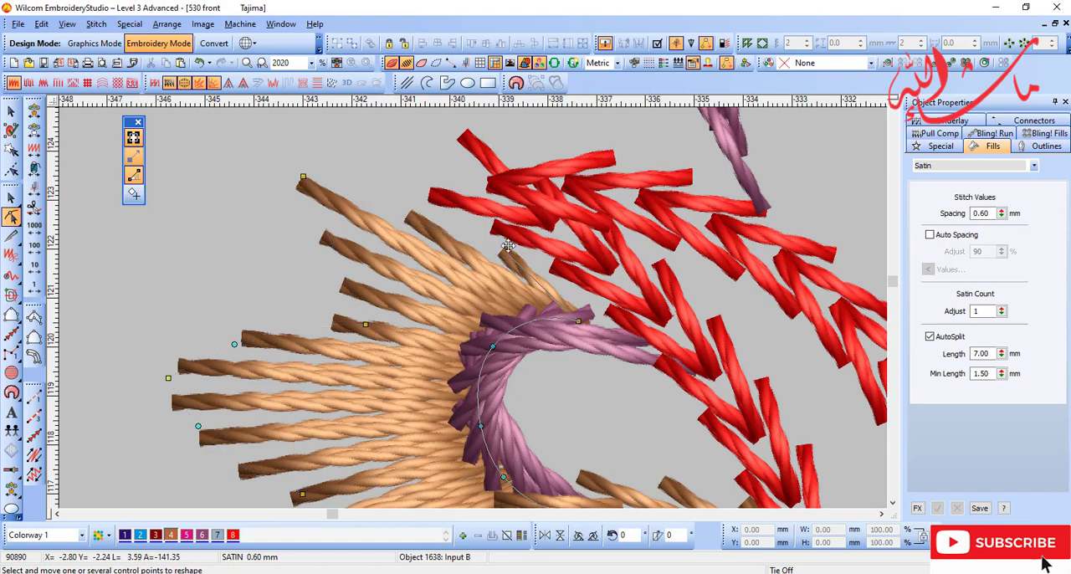
drag(508, 246, 504, 227)
key(Return)
Step: Change the serrated leaf to a Tatami fill with stitches that fan out from its inner curve
key(shift+z)
click(28, 82)
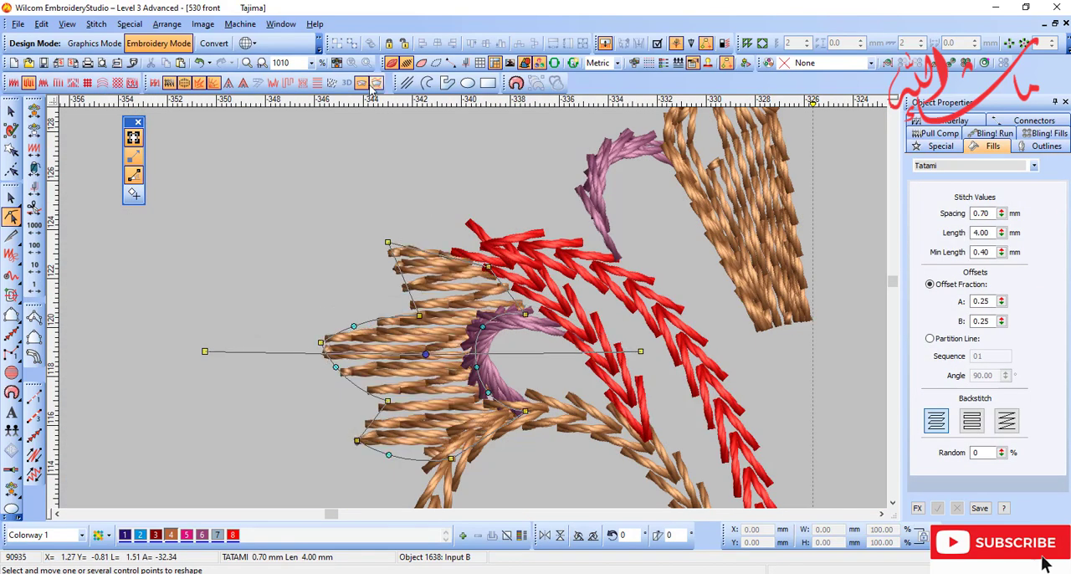
key(Return)
key(d)
key(shift+z)
key(d)
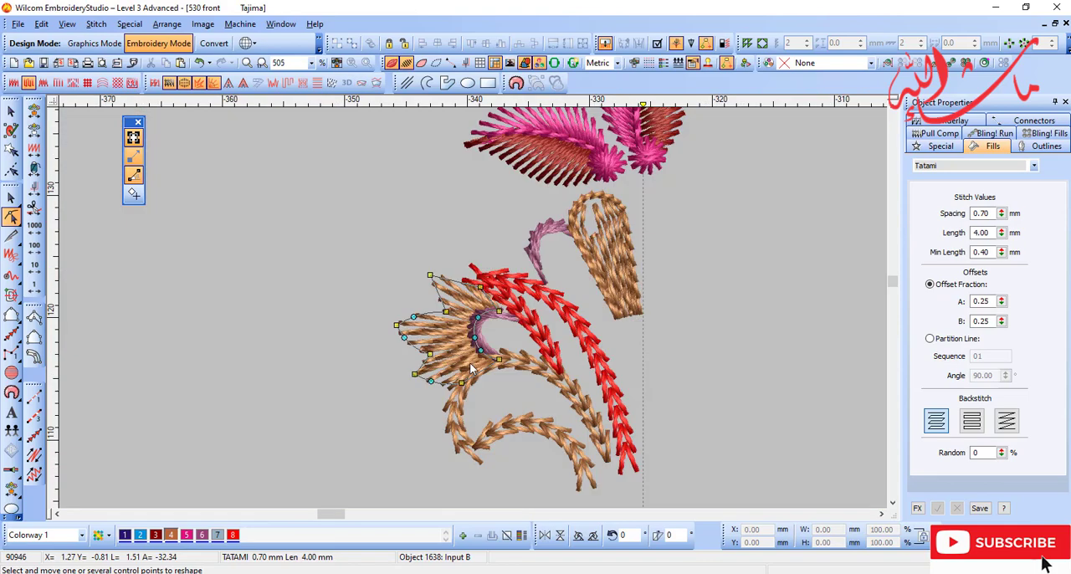
key(Escape)
Step: Fill the area between the purple crescent, red stem and beige curl with an Input A column in colour 4
key(d)
key(shift+z)
key(b)
drag(454, 280, 505, 345)
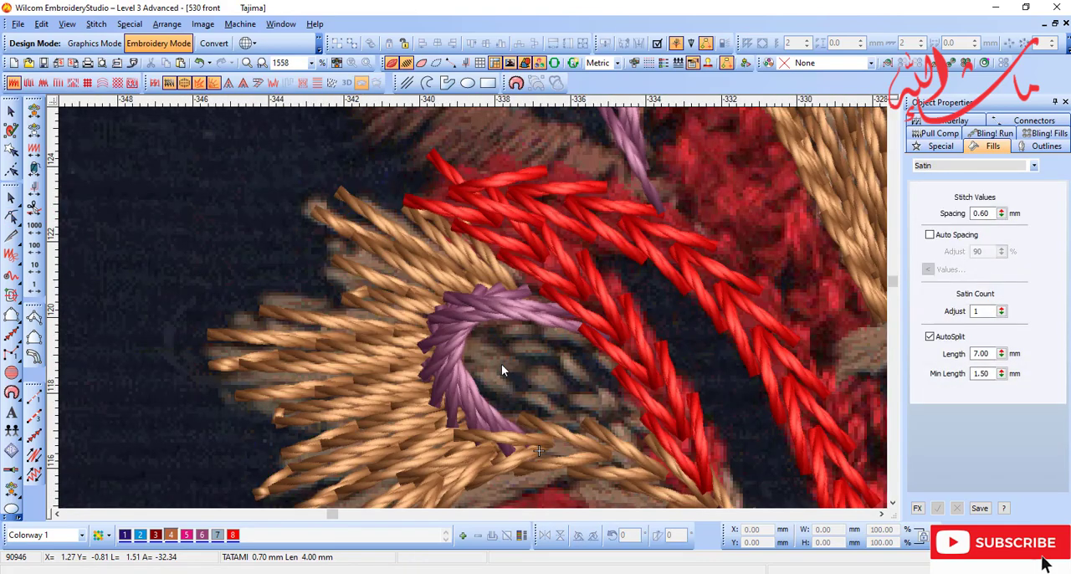
key(d)
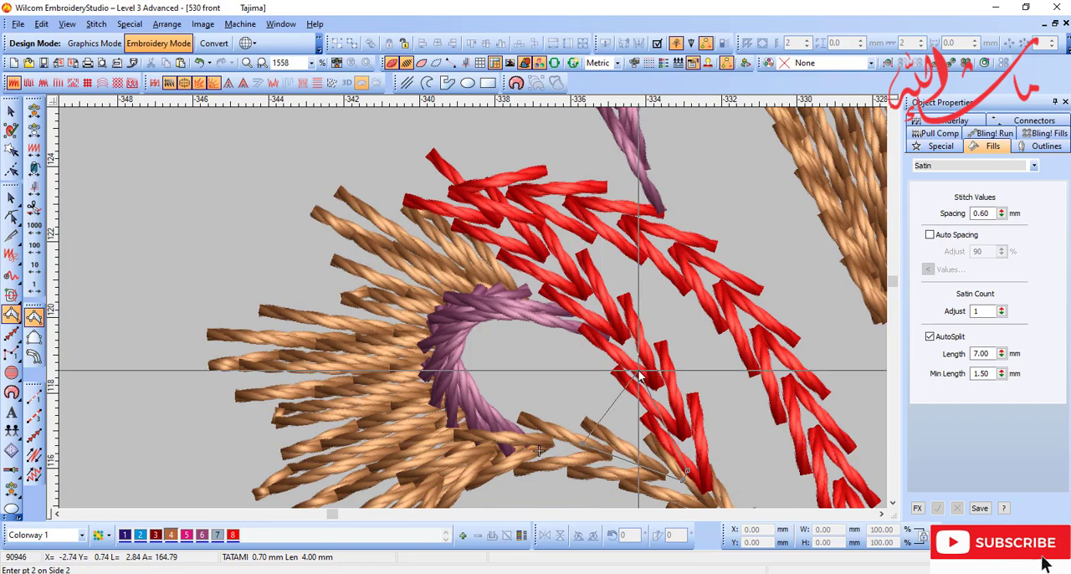
click(638, 376)
click(525, 308)
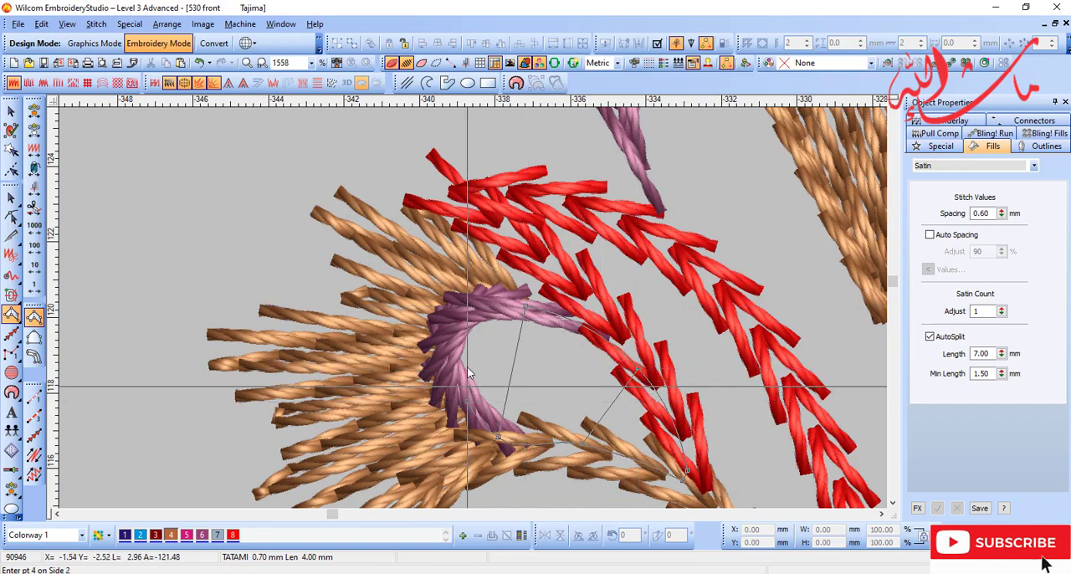
click(471, 323)
click(451, 350)
click(450, 342)
key(Return)
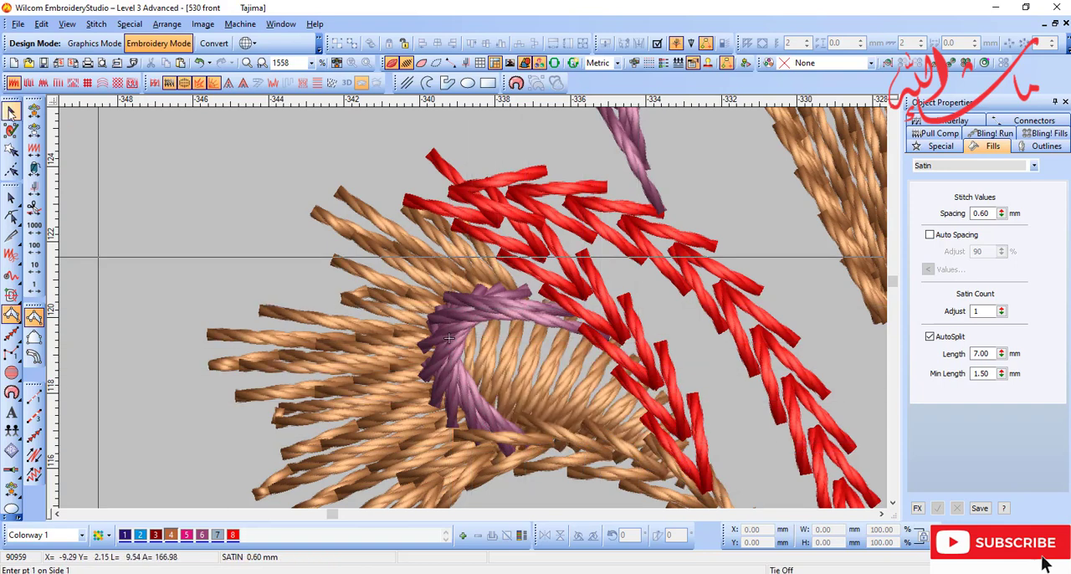
Step: Change the new inner leaf area to a Contour fill
key(Escape)
key(shift+z)
key(d)
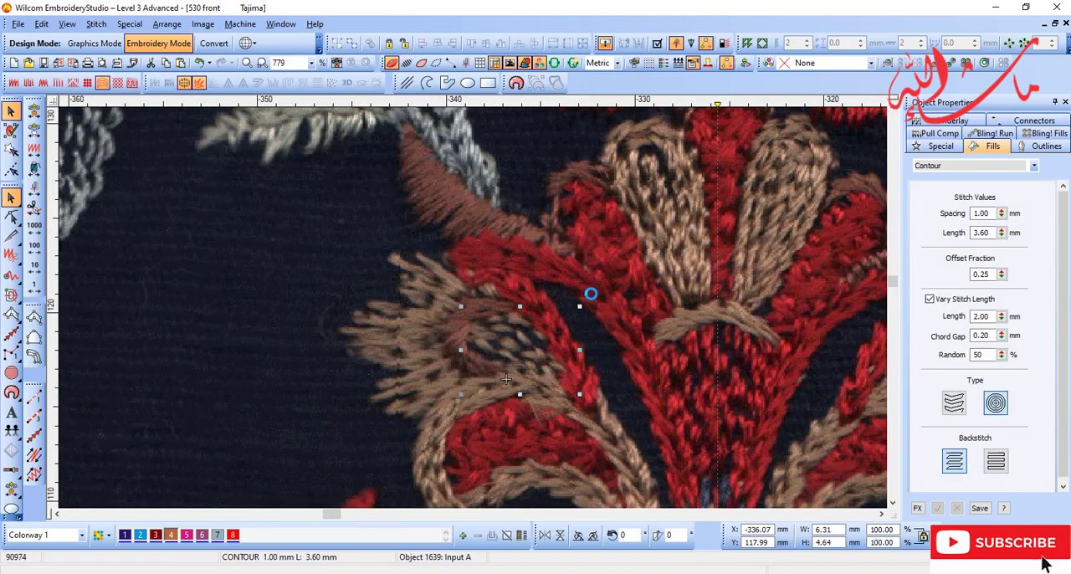
Step: Compare the digitized leaf, crescent and curl with the scanned embroidery by switching the stitches and image on and off
key(d)
key(shift+z)
key(d)
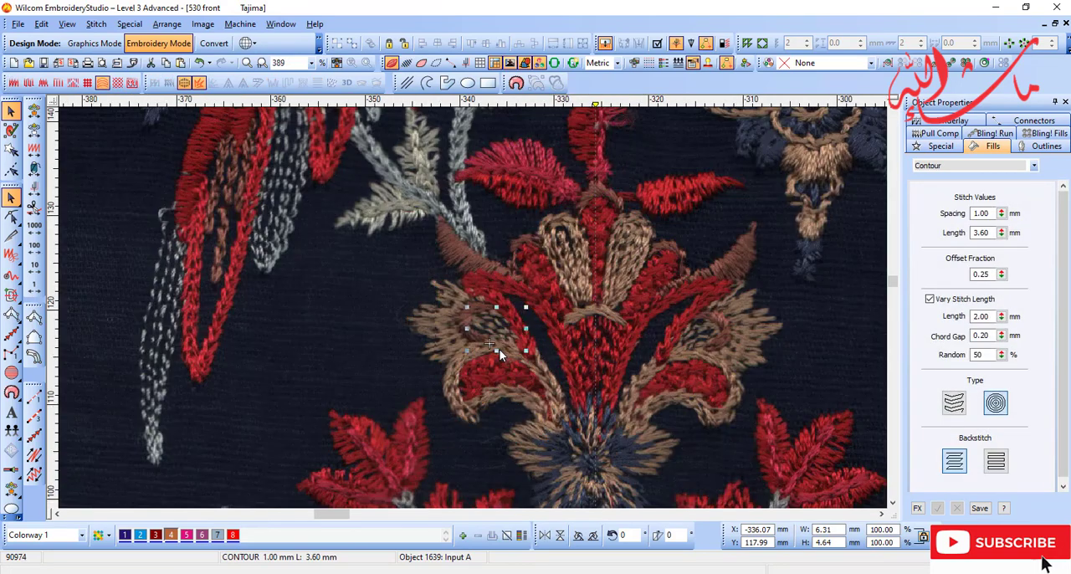
key(s)
key(s)
key(s)
key(d)
key(d)
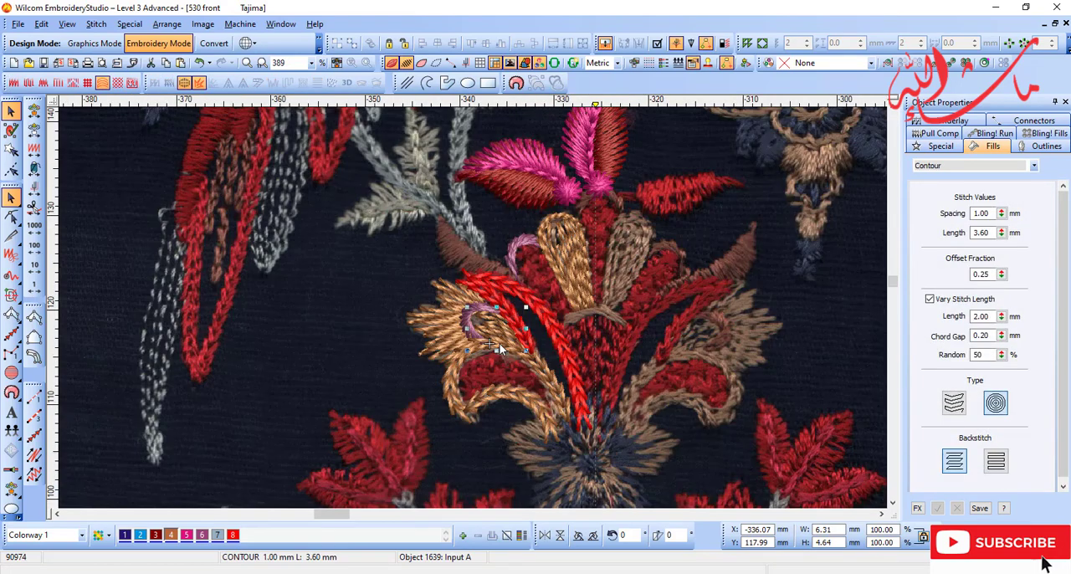
key(s)
key(s)
key(Escape)
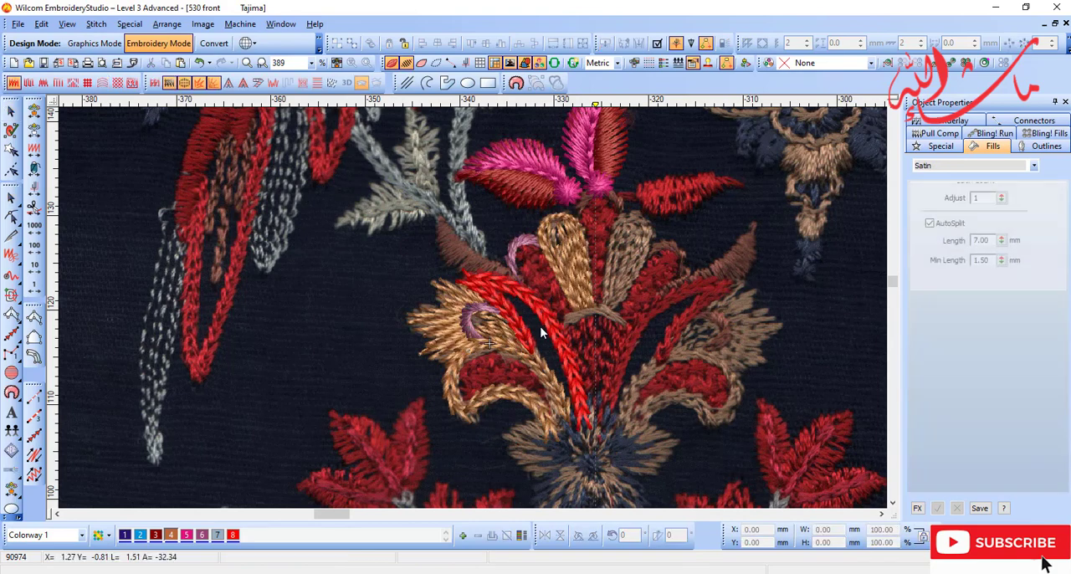
Step: Trace the brown horn-shaped leaf left of the flower head with an Input A satin column in colour 4
key(d)
key(d)
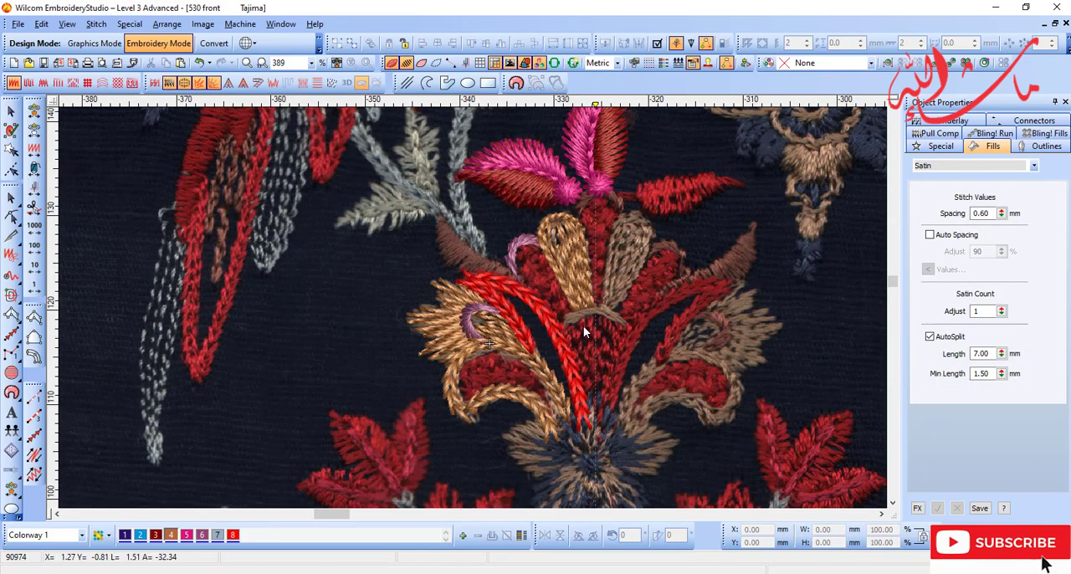
key(s)
key(s)
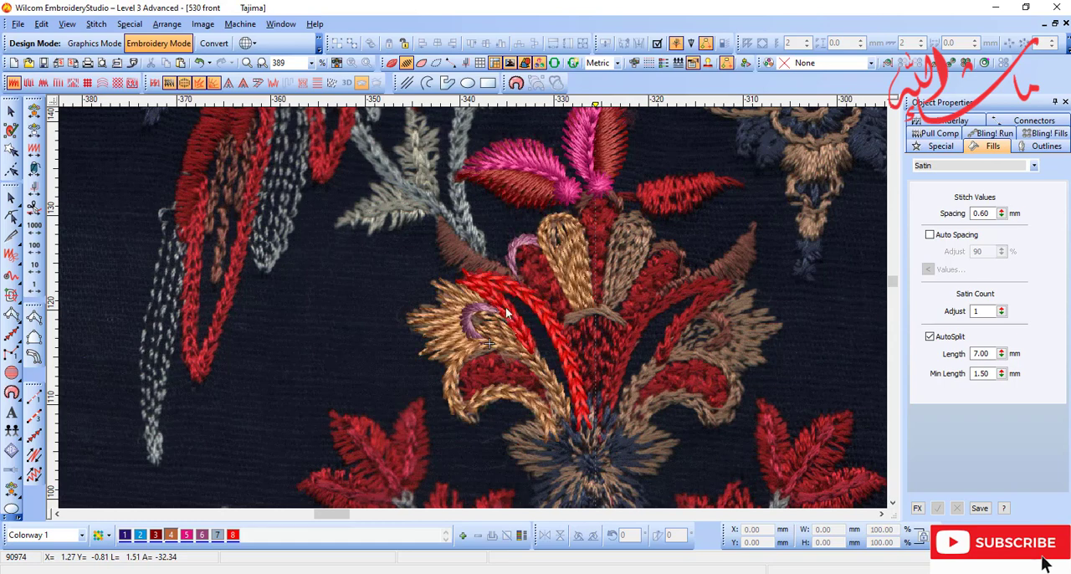
drag(695, 423, 372, 185)
key(s)
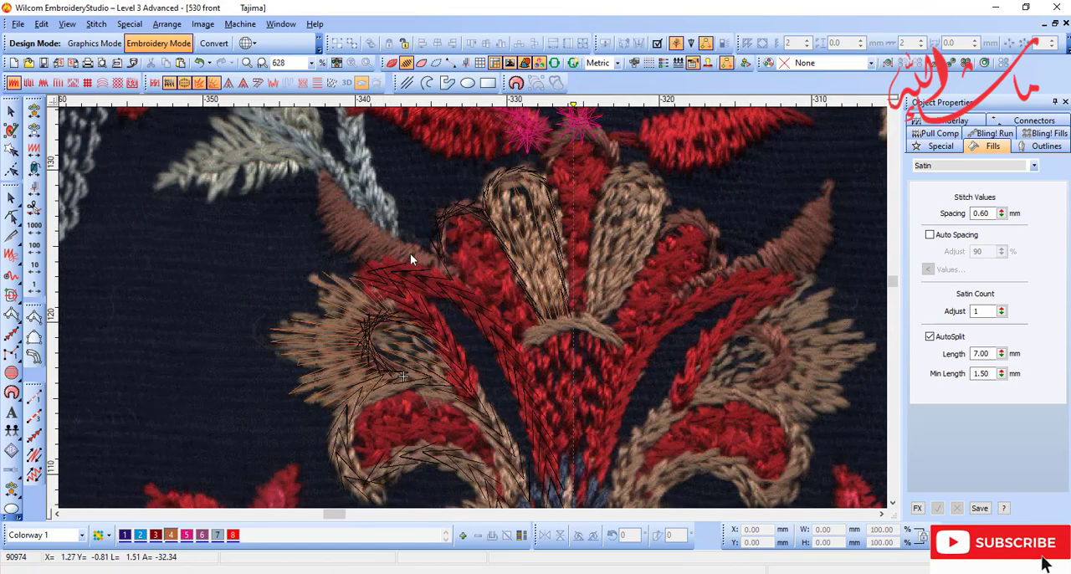
key(s)
scroll(410, 254, up, 1)
key(d)
key(d)
click(349, 166)
click(338, 165)
right_click(387, 217)
right_click(340, 205)
right_click(452, 275)
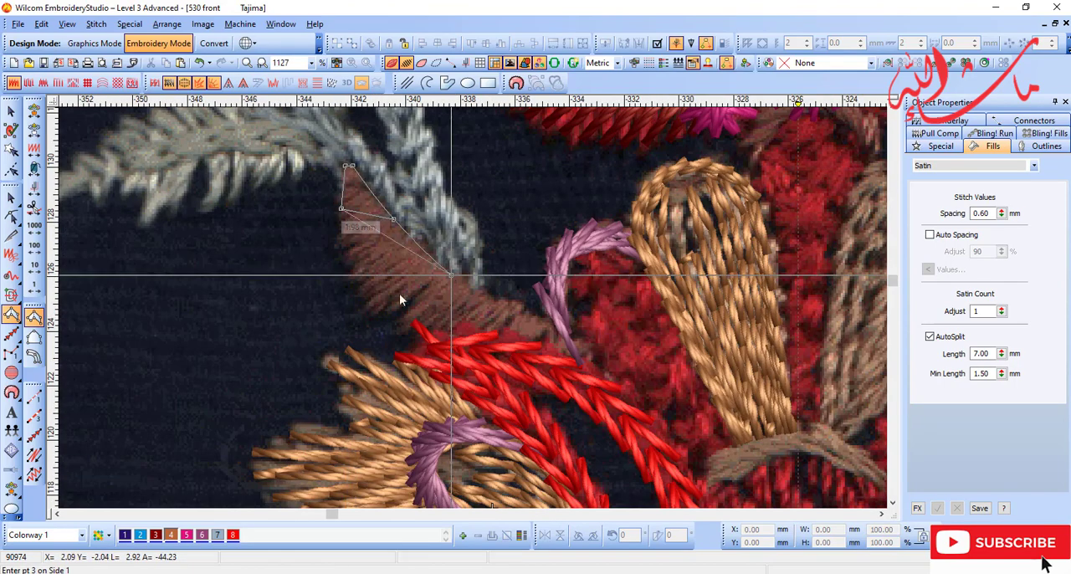
right_click(378, 304)
click(580, 343)
click(575, 355)
key(Return)
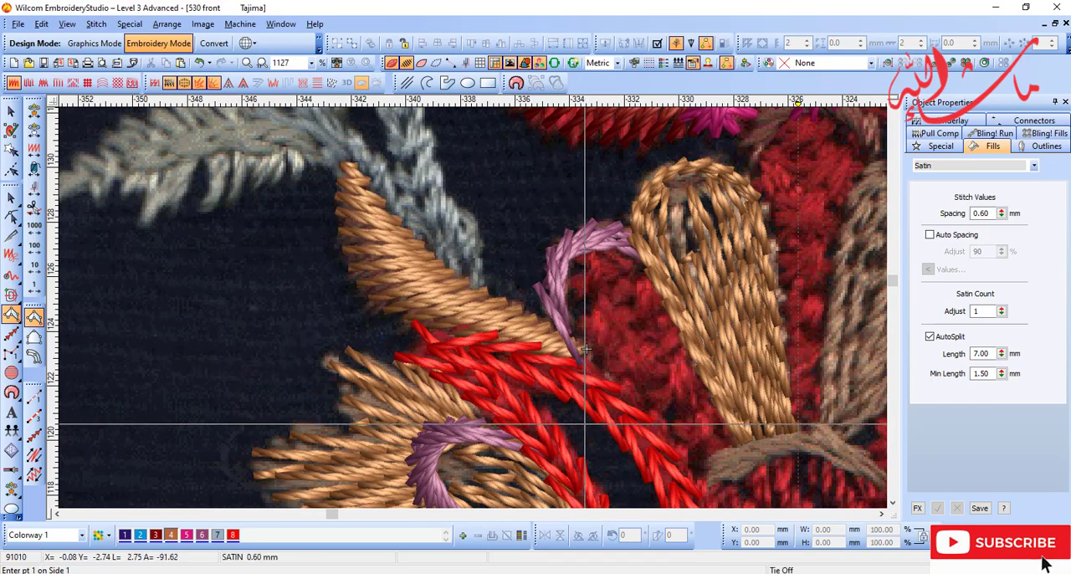
Step: Fill the area enclosed by the lower beige curl with an Input A satin column about 12.3 mm wide and 9.1 mm high
scroll(585, 363, down, 5)
key(d)
key(b)
key(h)
drag(392, 266, 509, 346)
drag(413, 296, 586, 418)
scroll(511, 365, down, 5)
key(d)
scroll(452, 293, down, 2)
key(b)
key(d)
key(t)
key(t)
click(563, 453)
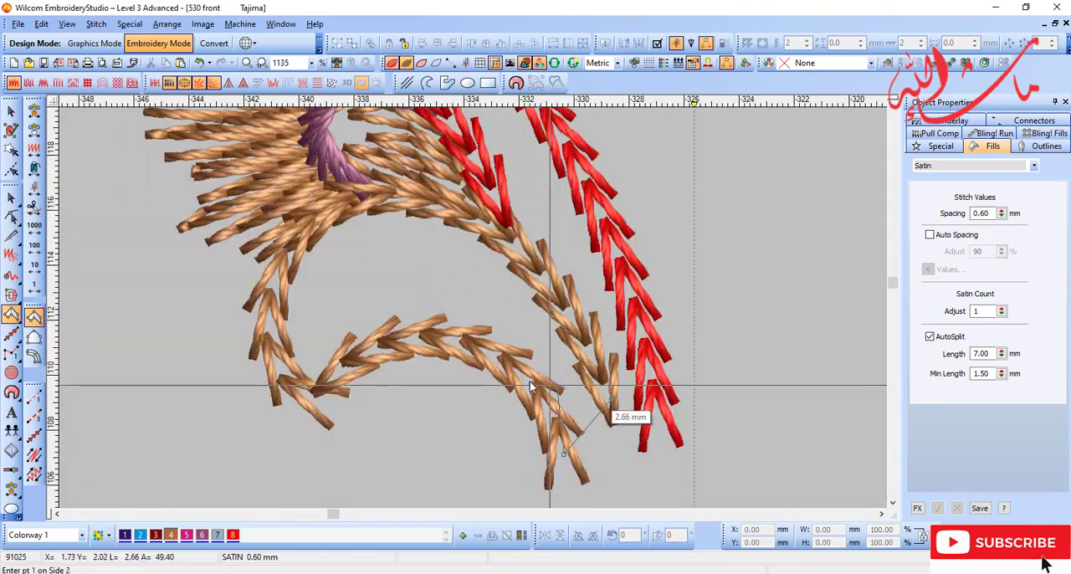
right_click(530, 376)
right_click(552, 299)
right_click(434, 335)
right_click(444, 214)
right_click(350, 349)
right_click(313, 239)
click(293, 387)
key(Return)
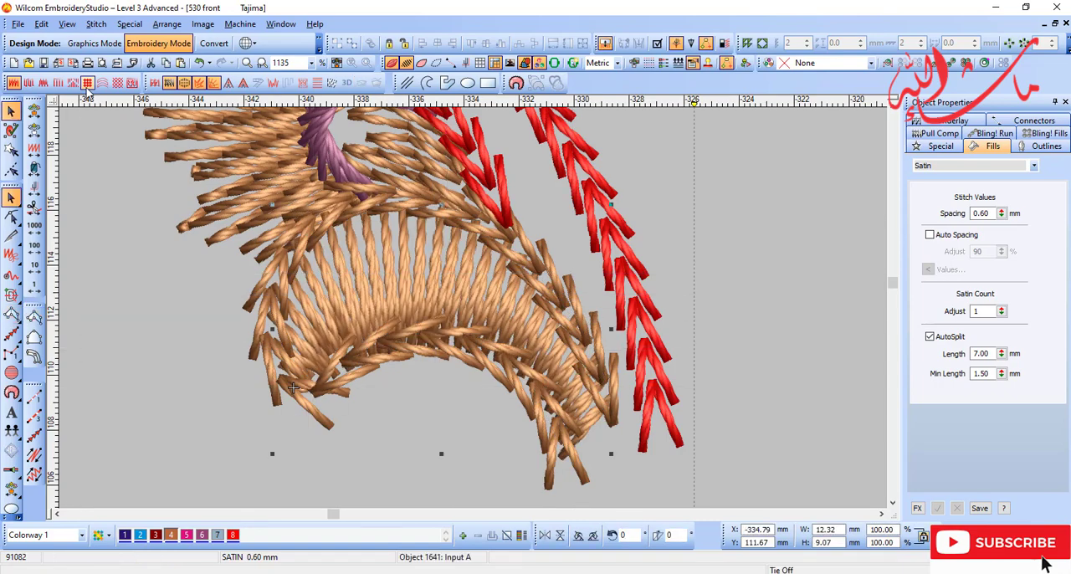
Step: Change the new column inside the lower curl to a Motif Fill using the goli .60 motif from the Adilch set
click(87, 87)
key(shift+z)
key(d)
key(d)
click(928, 260)
click(873, 462)
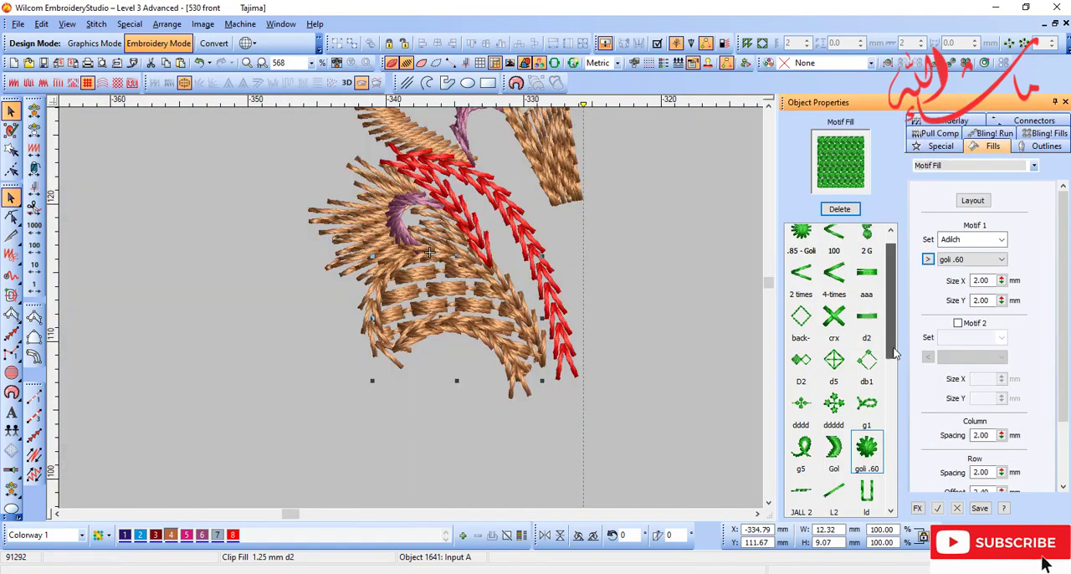
Step: Try the .85 - Goli motif with sizes X and Y, column spacing and row spacing all at 2.25 mm
drag(894, 349, 894, 335)
click(801, 238)
double_click(982, 280)
text(2.25)
key(Tab)
text(2.25)
key(Tab)
key(Tab)
text(2.25)
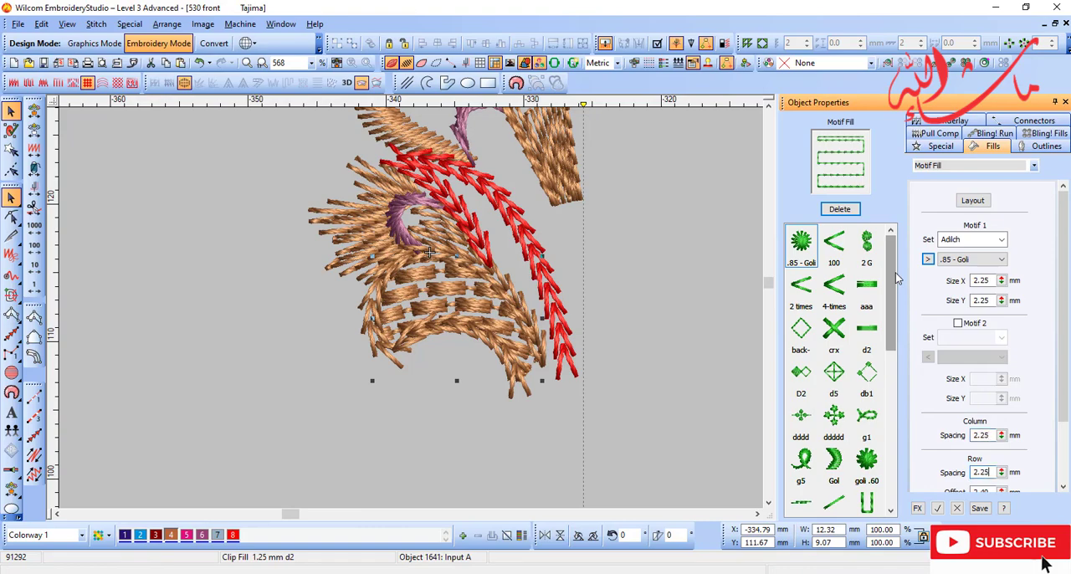
key(Return)
Step: Apply the goli .60 motif to the fill inside the lower curl and compare it with the scanned embroidery
key(d)
key(d)
click(867, 462)
click(940, 508)
key(d)
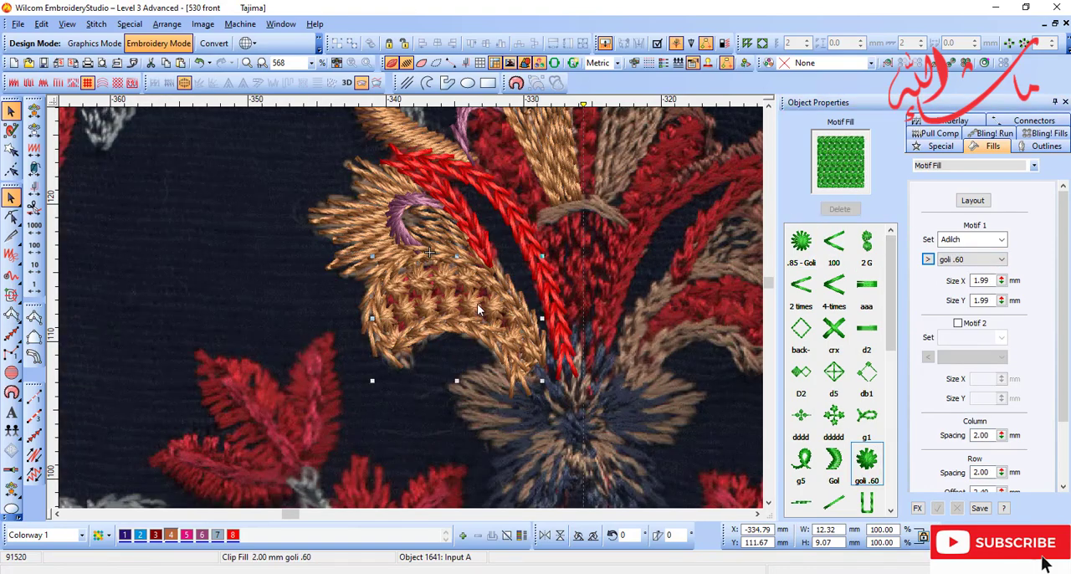
key(d)
key(d)
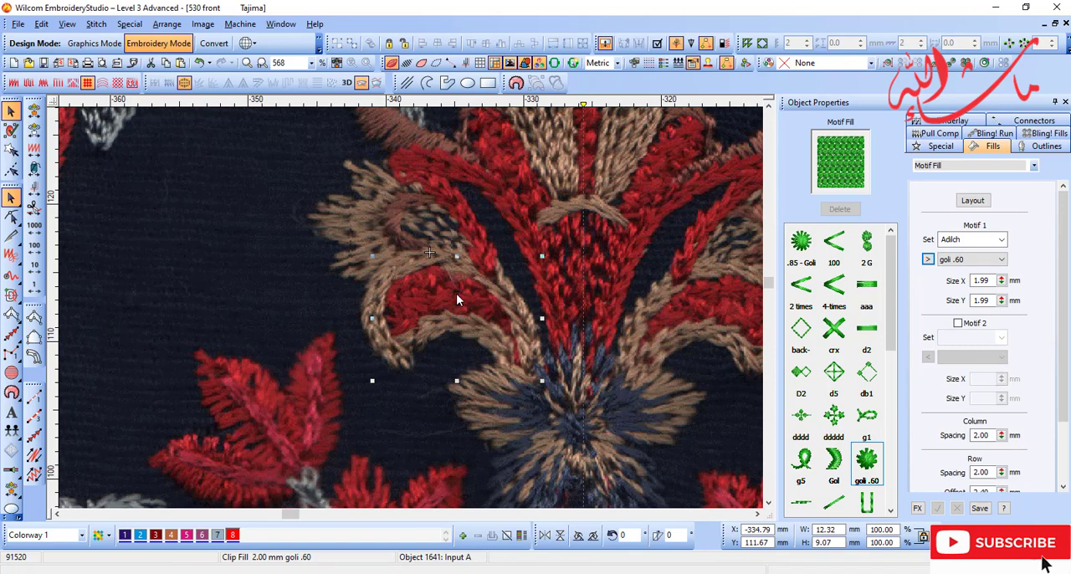
Step: Recolour the motif fill inside the lower curl with dark red, colour 3
key(s)
key(d)
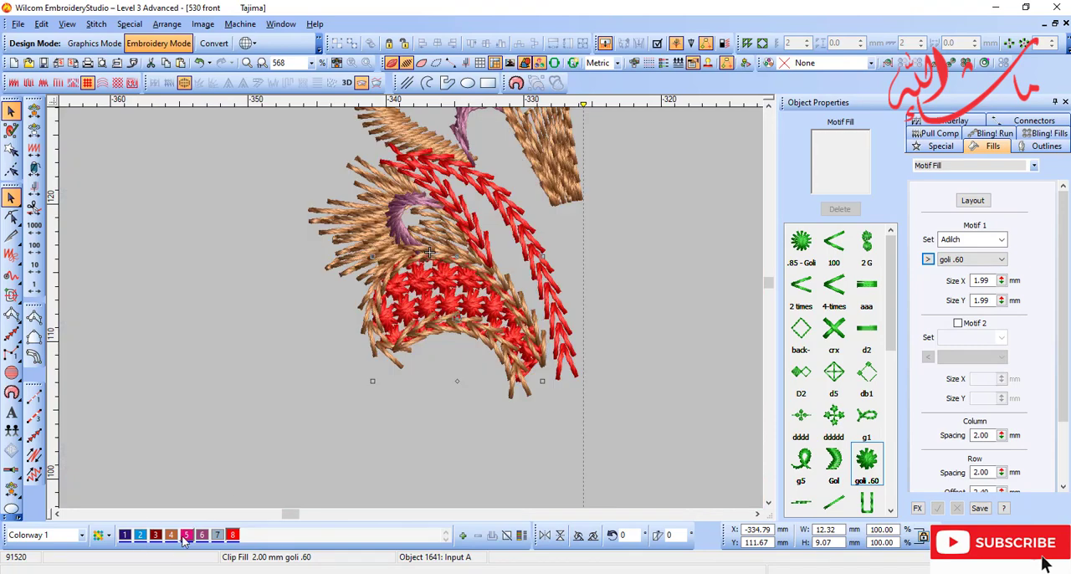
click(156, 535)
key(d)
key(shift+z)
key(Escape)
scroll(416, 209, up, 1)
click(495, 348)
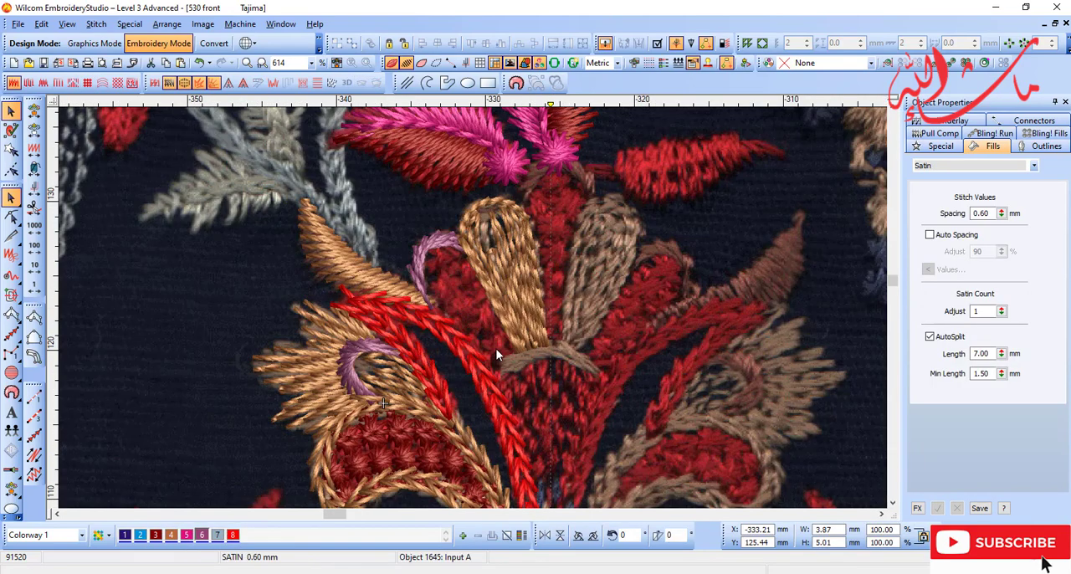
key(Escape)
scroll(495, 348, up, 1)
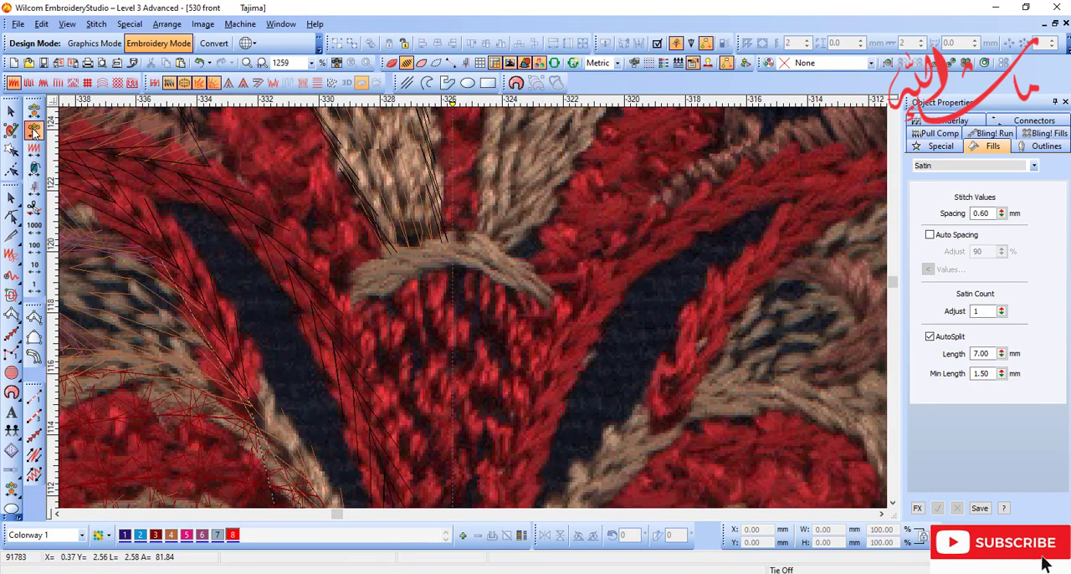
key(t)
key(b)
drag(256, 156, 511, 409)
key(space)
click(400, 367)
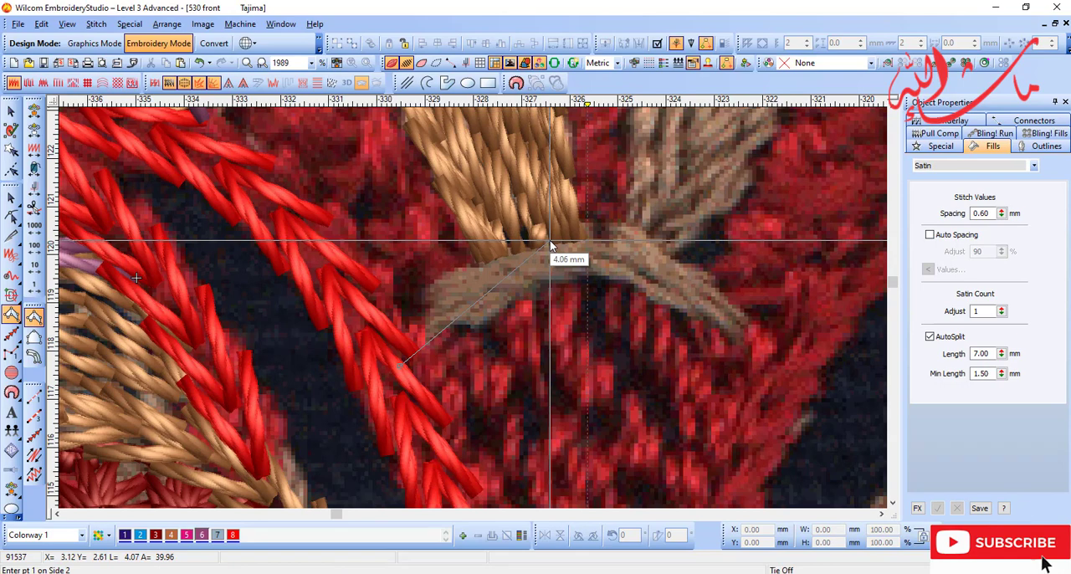
scroll(550, 240, down, 5)
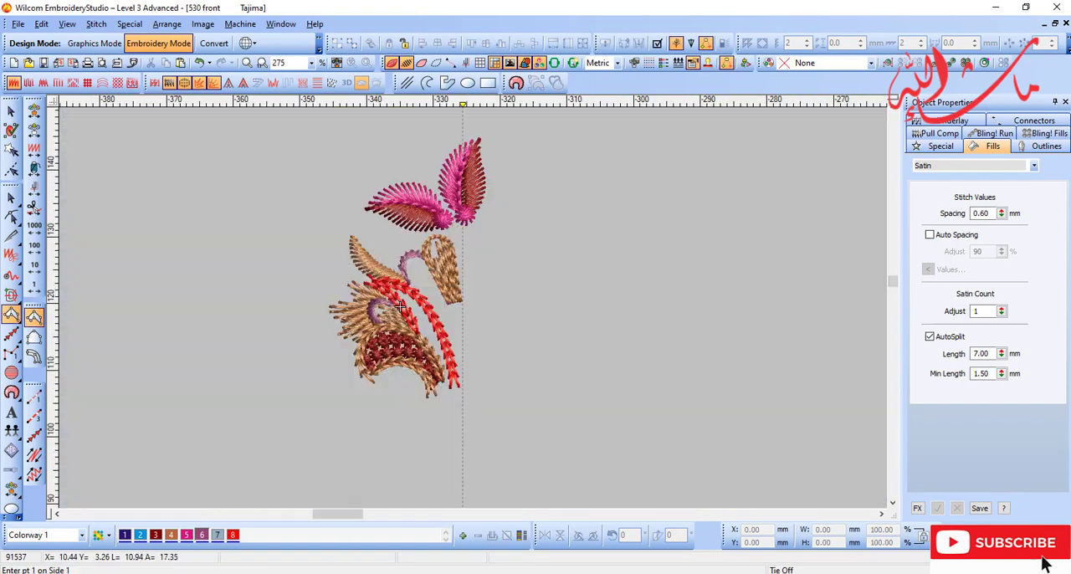
key(shift+z)
key(Escape)
Step: Create a mirrored copy of the left half of the flower head across the vertical centre line
drag(508, 376, 534, 379)
key(b)
key(6)
click(471, 267)
click(471, 307)
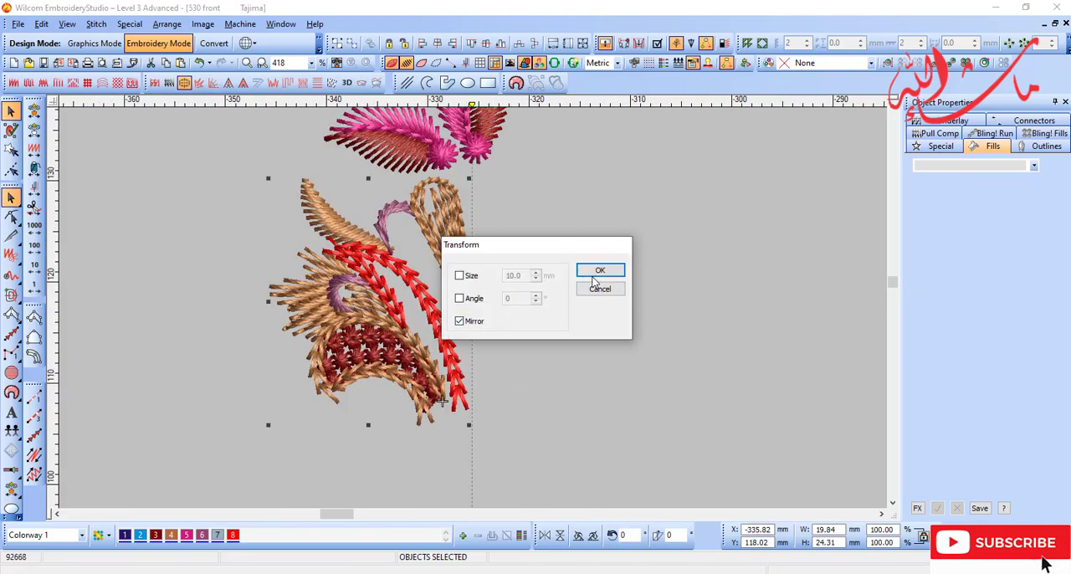
click(593, 279)
scroll(496, 226, up, 3)
scroll(373, 194, down, 2)
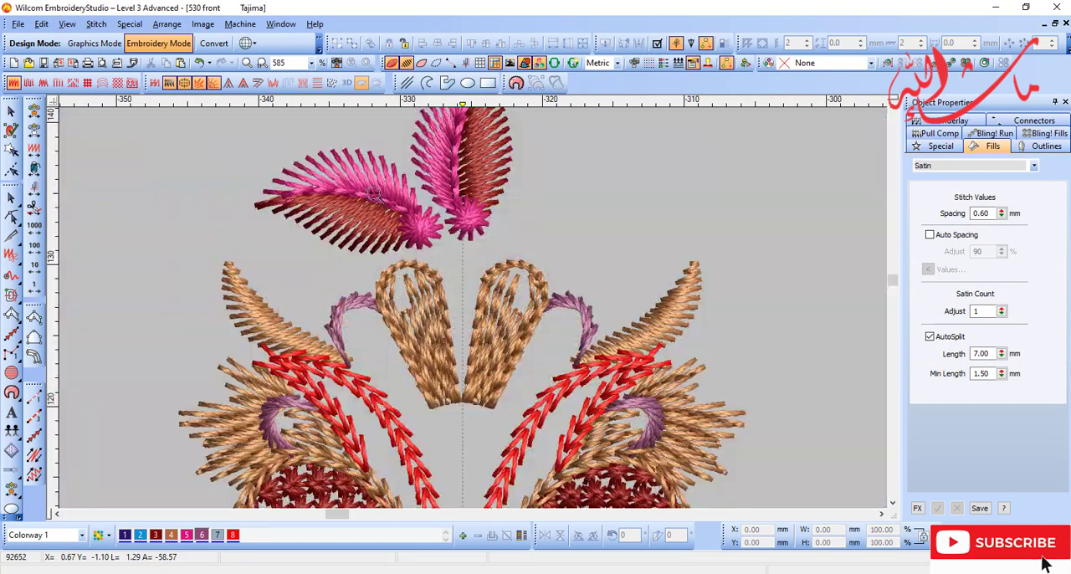
Step: Trace the arched curl above the two beige petals with an Input A satin column in colour 6
drag(373, 195, 577, 354)
click(34, 318)
key(d)
key(s)
click(381, 276)
click(406, 201)
click(447, 175)
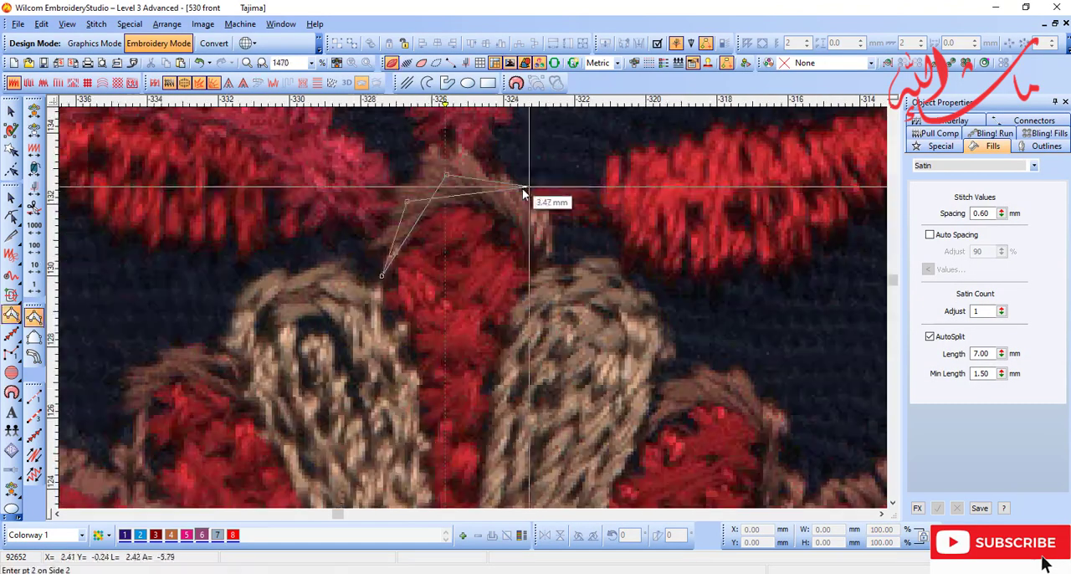
right_click(517, 188)
click(468, 169)
key(s)
click(540, 272)
key(Return)
Step: Reshape the purple arch by moving its control points so it curves more evenly between the two beige petals
key(d)
key(shift+z)
key(h)
key(b)
drag(351, 233, 514, 364)
drag(457, 283, 439, 294)
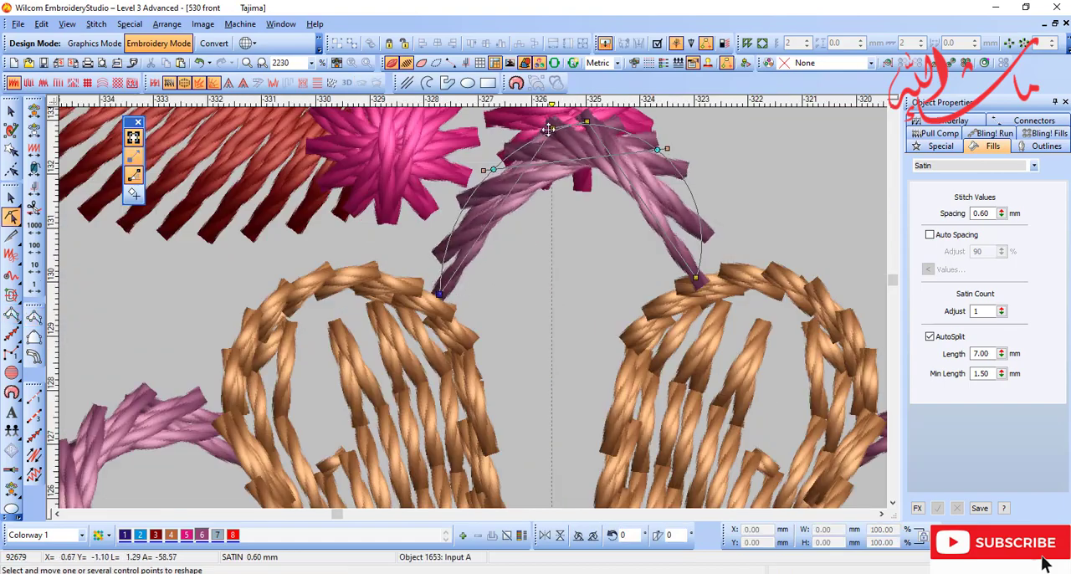
drag(548, 129, 542, 138)
drag(657, 149, 664, 182)
scroll(633, 246, down, 1)
key(Escape)
key(d)
key(s)
scroll(472, 307, down, 1)
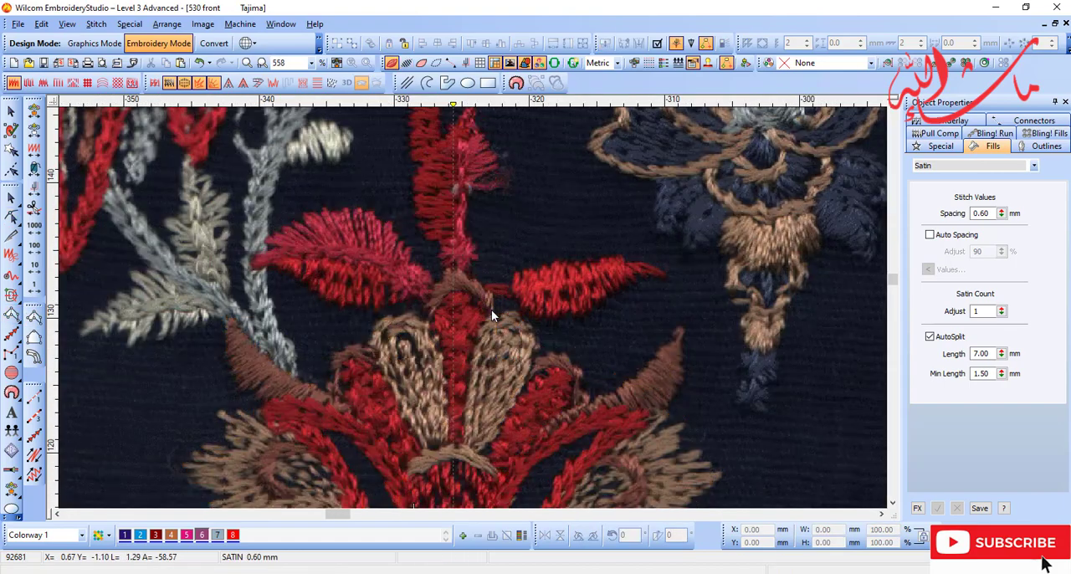
Step: Move the current stitch position back to an earlier object in the stitching sequence
key(d)
key(s)
key(t)
key(b)
drag(419, 259, 615, 426)
key(t)
key(e)
click(361, 325)
key(t)
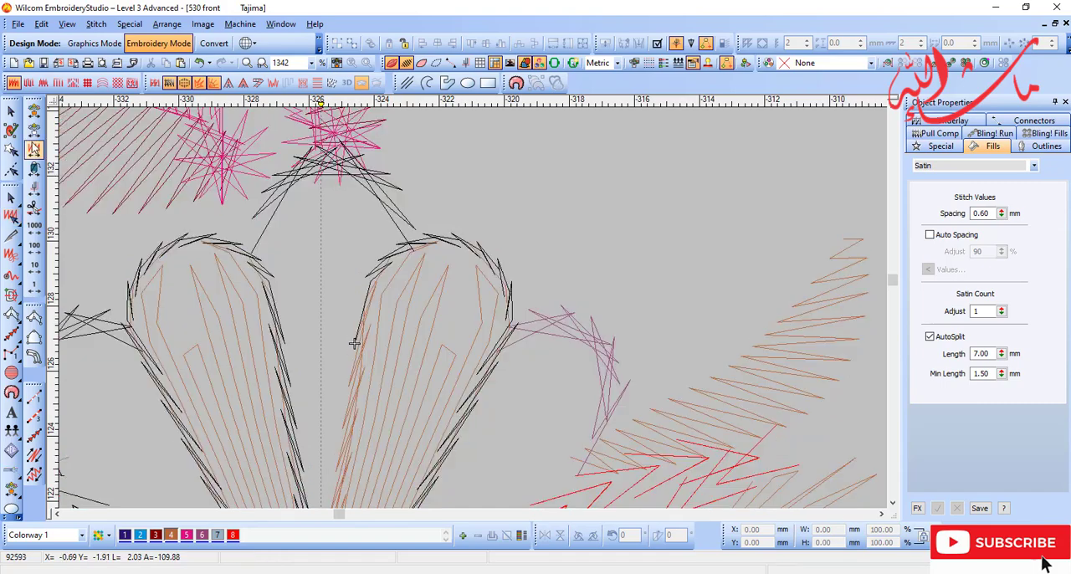
key(shift+z)
click(33, 132)
Step: Fill the gap between the two beige petals with an Input A satin column about 4.7 mm wide and 12 mm high in colour 4
click(34, 317)
key(t)
key(b)
drag(122, 193, 650, 449)
key(d)
key(d)
double_click(504, 182)
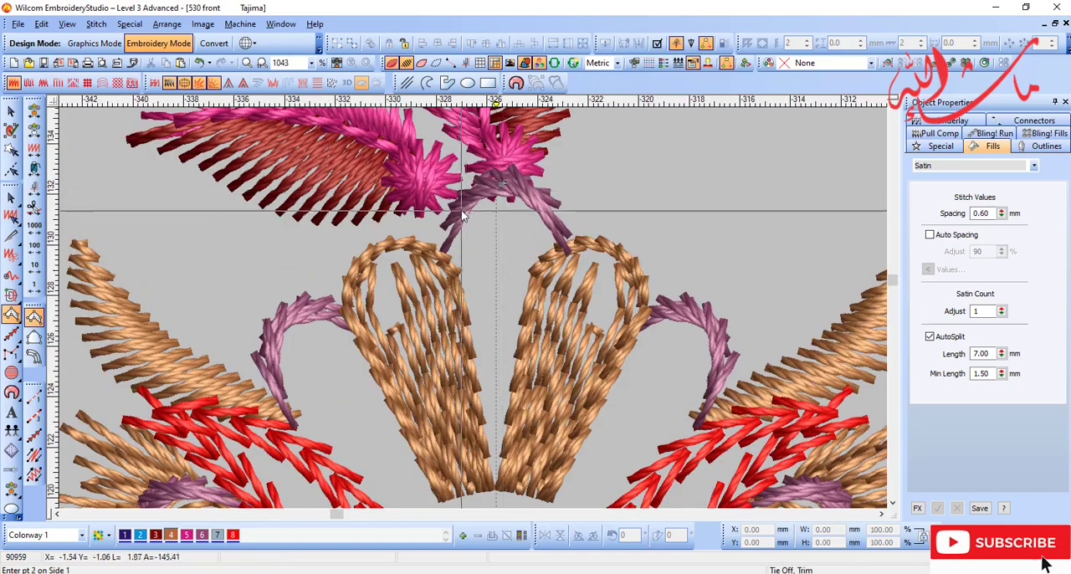
click(459, 208)
click(541, 203)
click(437, 254)
click(554, 245)
click(467, 333)
click(524, 322)
click(503, 490)
key(Return)
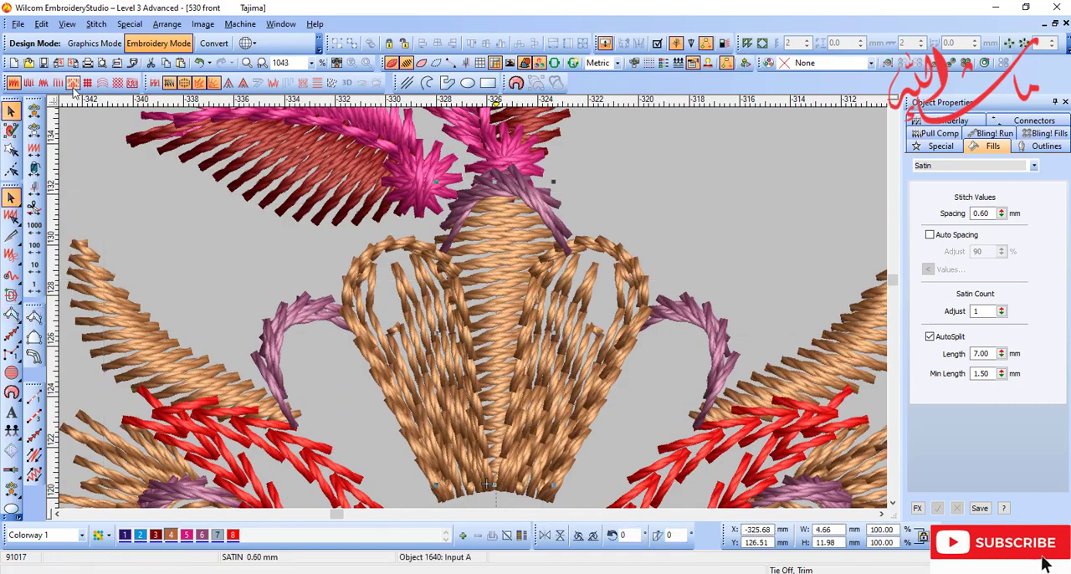
click(652, 421)
key(shift+z)
key(d)
right_click(330, 474)
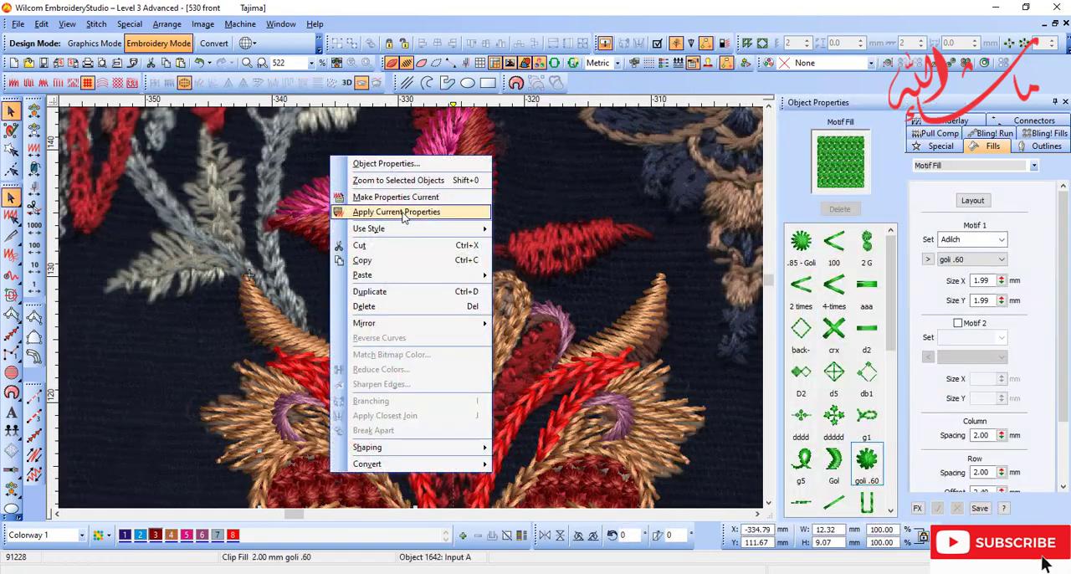
click(404, 215)
key(ctrl+z)
Step: Copy the goli .60 motif fill properties from the dark red area to the strip between the petals and recolour it with colour 8
right_click(314, 473)
click(376, 198)
key(d)
right_click(450, 323)
click(507, 55)
key(d)
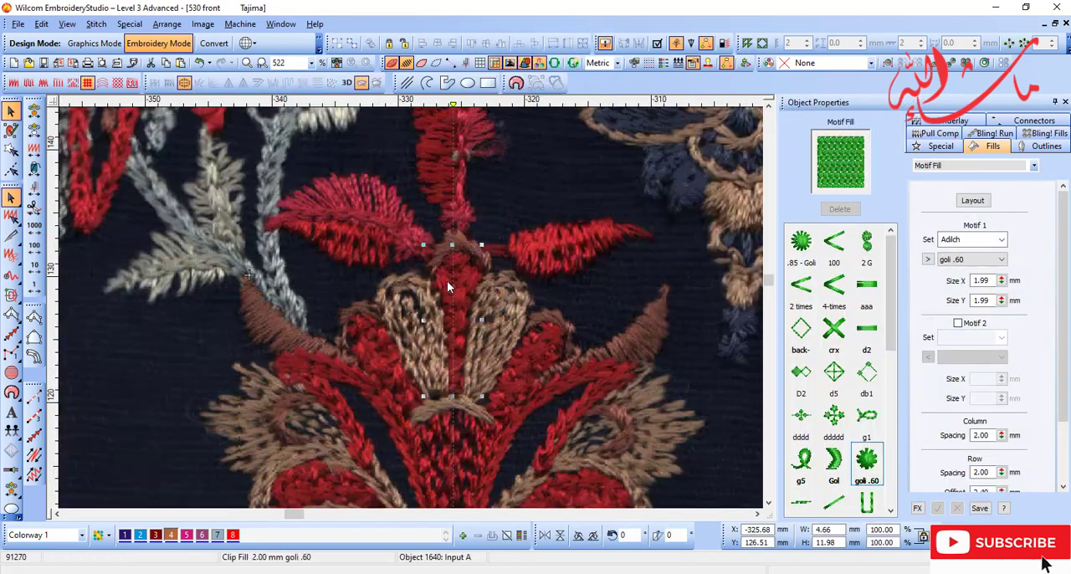
key(d)
click(232, 535)
key(d)
scroll(521, 434, down, 1)
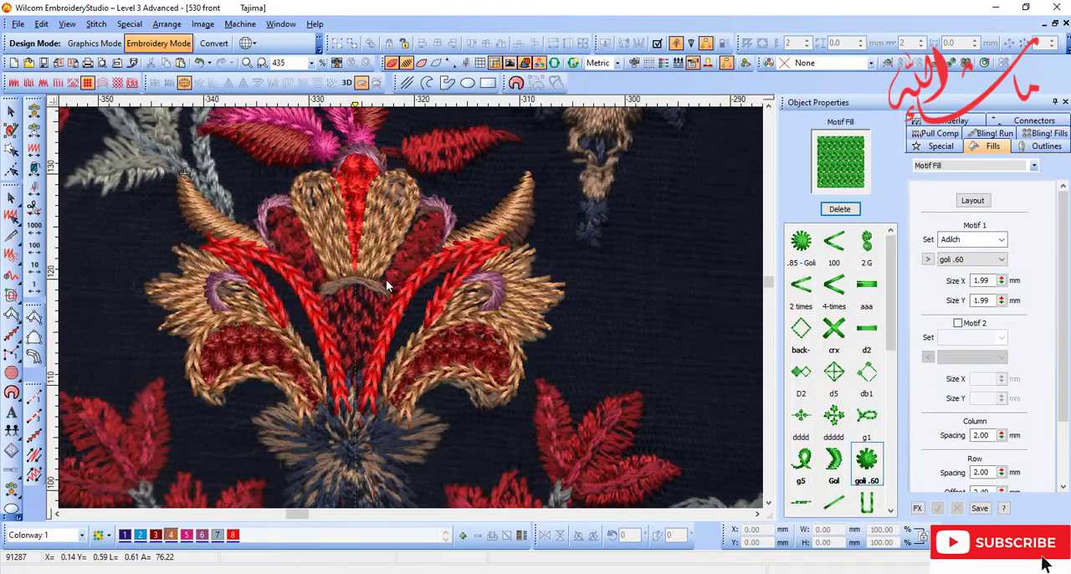
Step: Move the current stitch position back to the preceding colour change in the stitching sequence
key(d)
click(36, 170)
key(d)
key(t)
key(b)
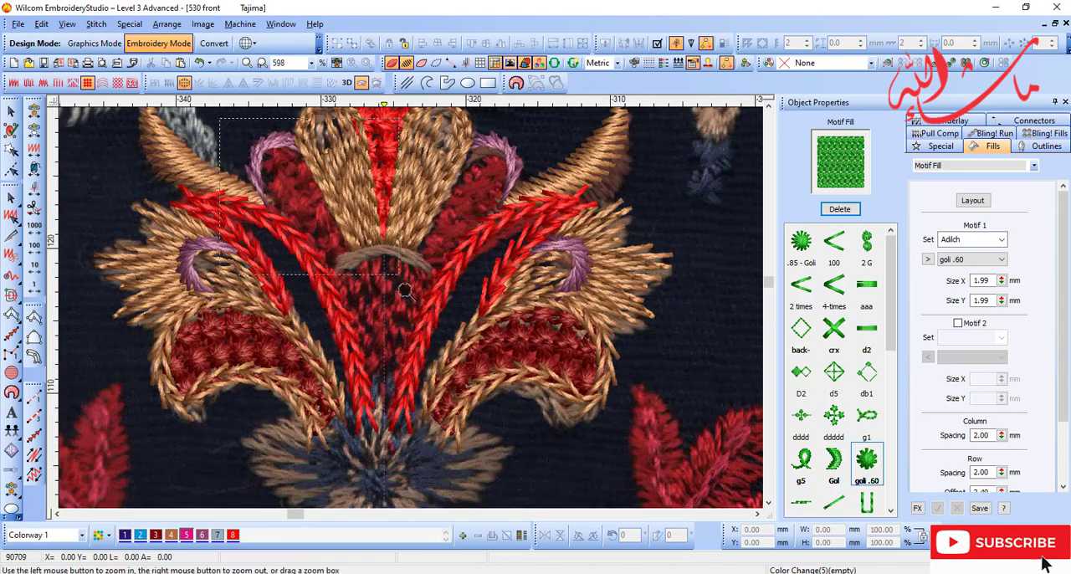
Step: Trace the dark red petal beside the left beige petal as an Input A column with the goli .60 motif fill
drag(167, 117, 457, 259)
key(d)
click(11, 315)
click(297, 172)
click(336, 376)
click(432, 294)
key(d)
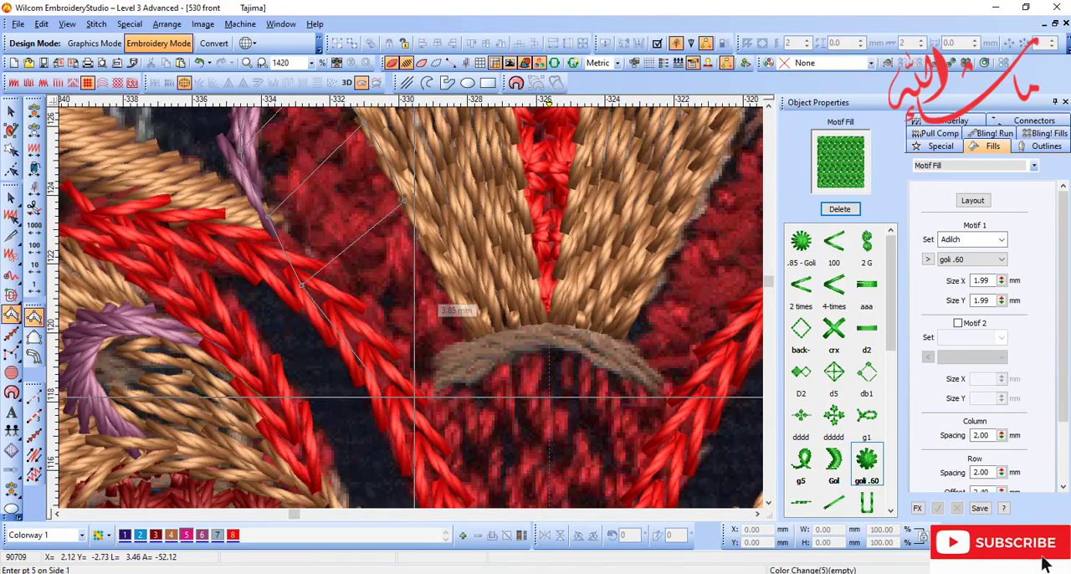
click(415, 402)
click(491, 346)
key(Return)
Step: Recolour the central strip and the newly traced left petal together with dark red colour 3
key(d)
key(shift+z)
key(Escape)
key(t)
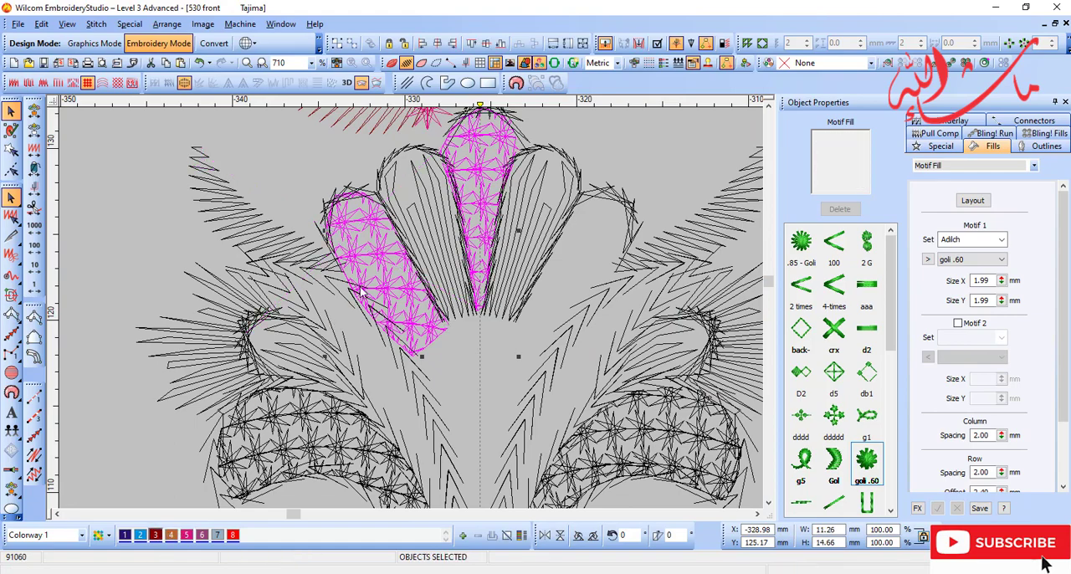
click(362, 292)
key(t)
Step: Mirror a copy of the left dark red petal across the flower's vertical centre line
key(ctrl+d)
key(ctrl+t)
click(599, 269)
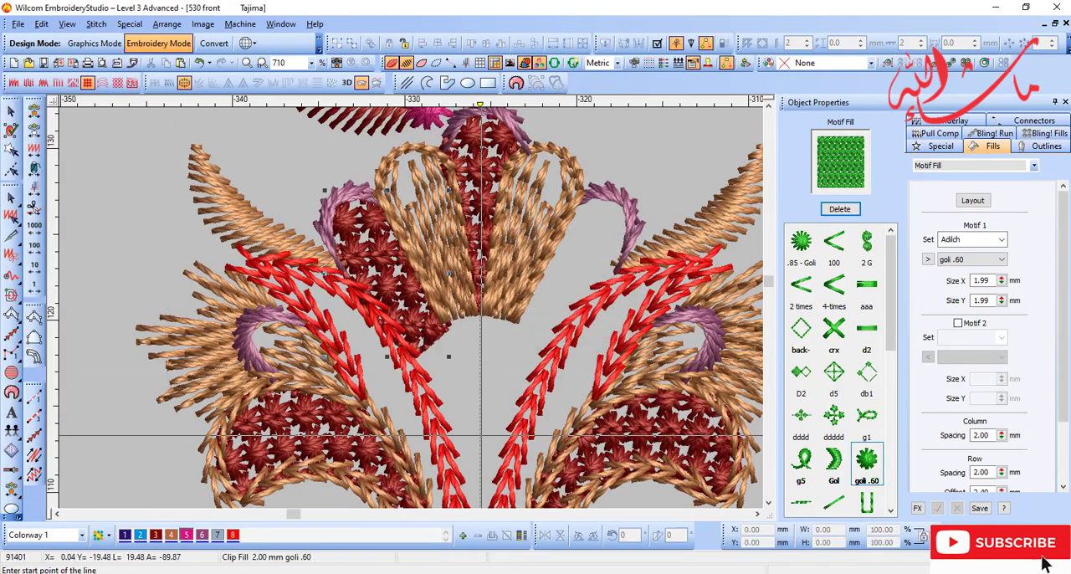
click(481, 435)
click(482, 320)
Step: Move the current stitch position forward through the colour changes, past the mirrored dark red petals
key(d)
key(b)
drag(385, 282, 551, 376)
key(shift+z)
key(shift+z)
key(t)
click(36, 170)
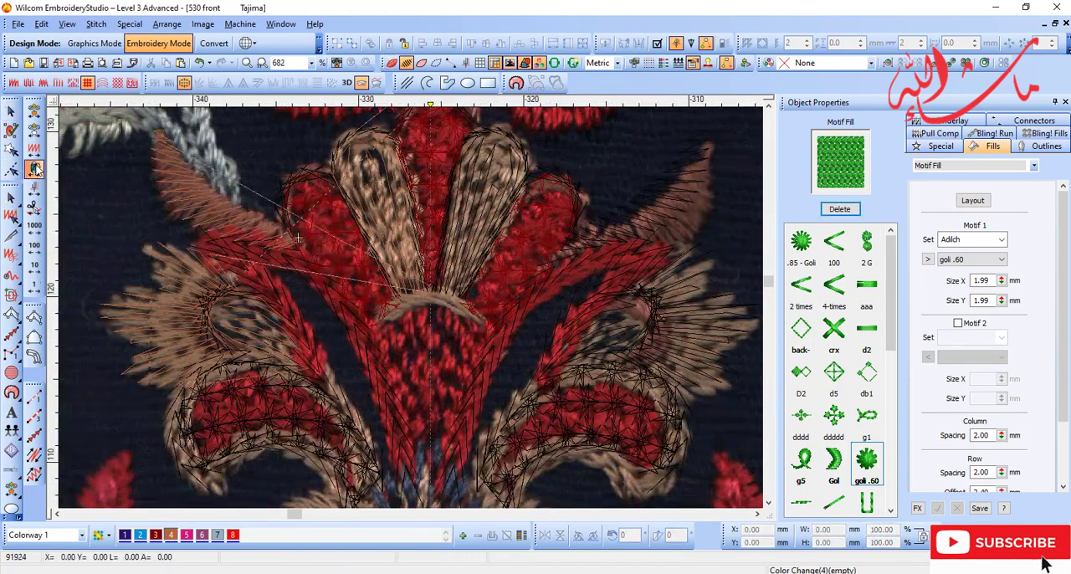
click(36, 170)
key(t)
key(b)
drag(297, 238, 665, 439)
key(d)
key(t)
key(shift+z)
key(Tab)
key(Tab)
key(t)
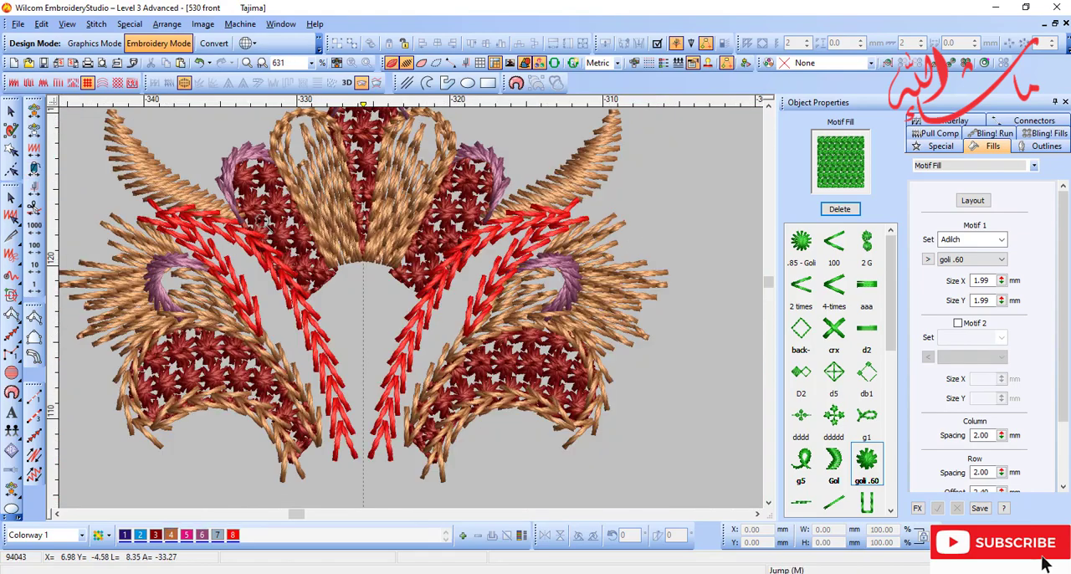
Step: Trace the beige arch beneath the petals as an Input A column about 8.1 mm wide and 3.5 mm high in colour 4
drag(260, 219, 594, 407)
key(d)
click(35, 317)
click(154, 277)
key(s)
right_click(216, 201)
right_click(238, 216)
click(367, 226)
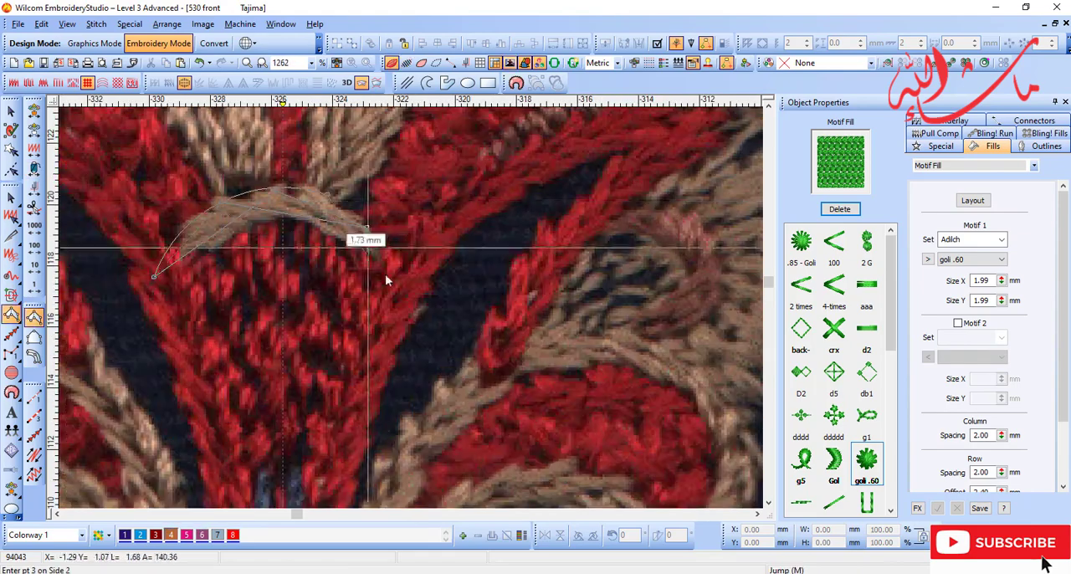
click(402, 287)
key(Return)
Step: Give the beige arch a satin fill with 0.60 mm spacing and compare it with the scanned artwork
key(d)
key(shift+z)
key(d)
key(b)
click(435, 297)
key(shift+z)
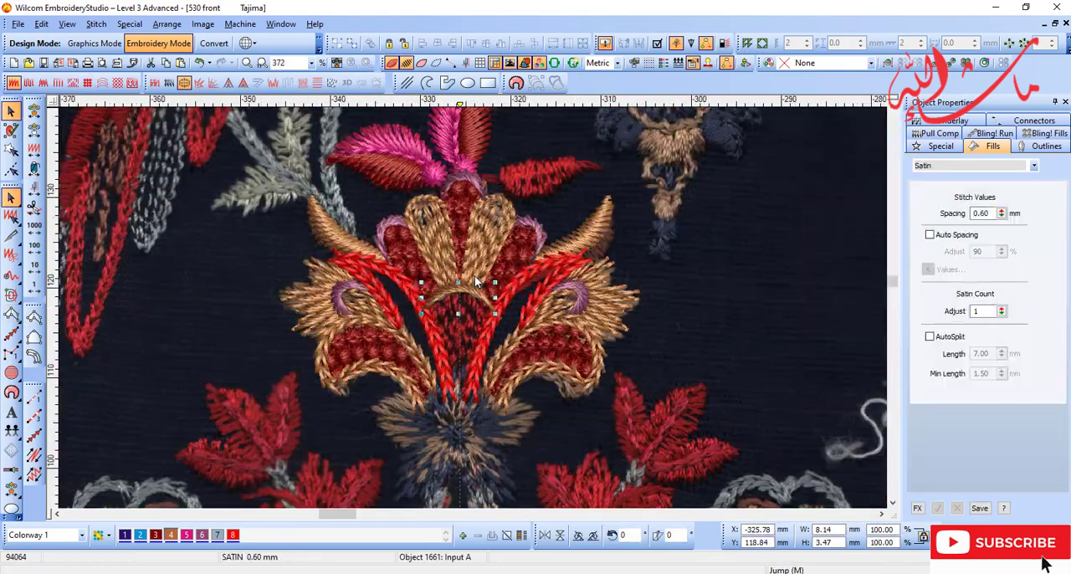
key(s)
key(s)
key(d)
key(b)
click(474, 276)
key(shift+z)
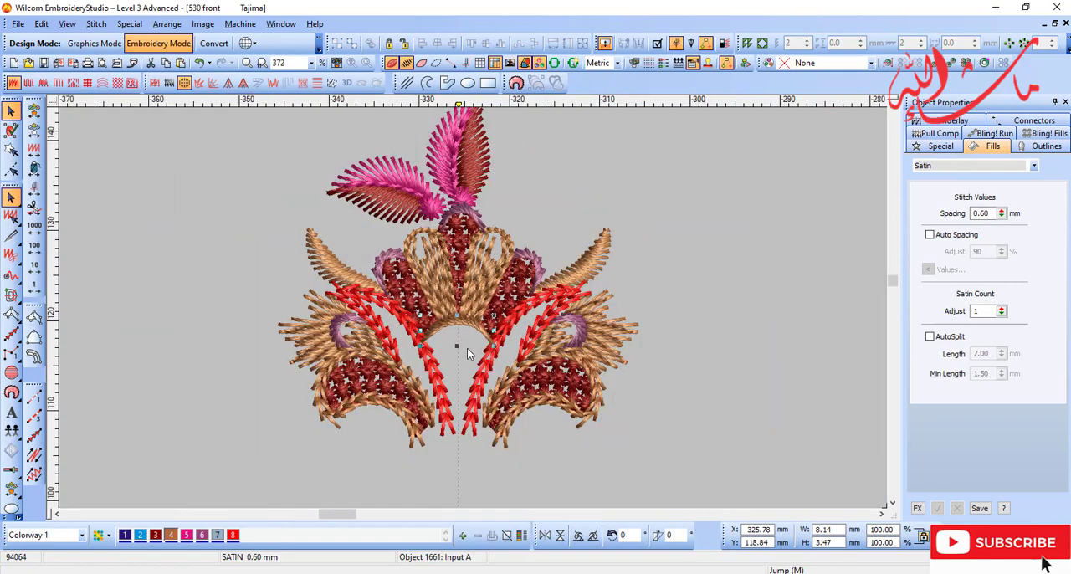
key(Escape)
Step: Move the current stitch position back to the right lower petal's beige outline, ahead of the red stems
key(t)
key(b)
drag(366, 292, 547, 403)
key(e)
click(338, 389)
key(shift+z)
click(35, 131)
key(t)
key(t)
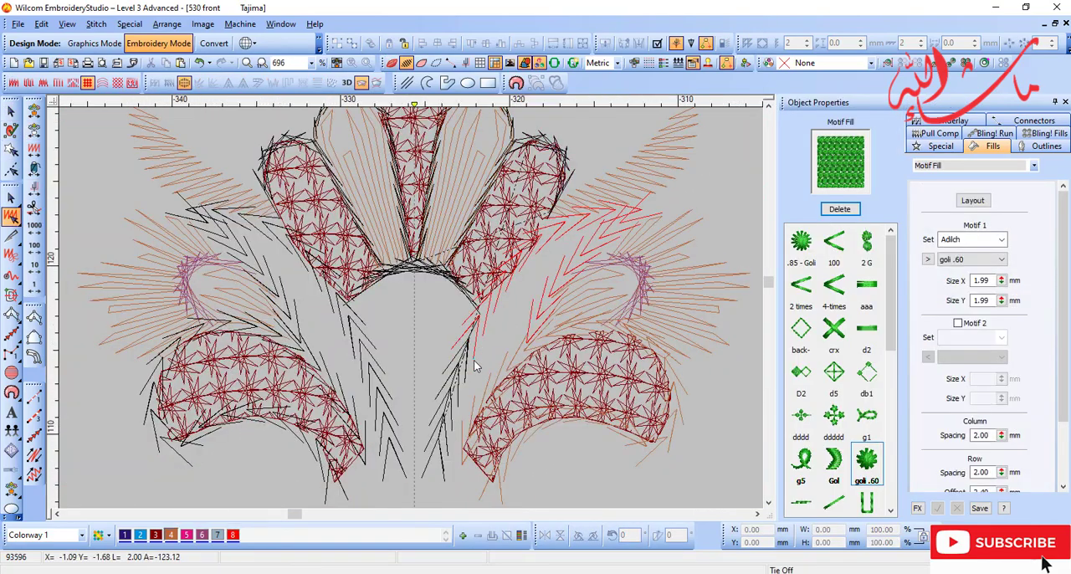
click(497, 457)
key(t)
key(b)
drag(239, 209, 696, 468)
key(space)
key(d)
key(d)
Step: Fill the space under the arch between the red stems with an Input A column about 7.7 mm wide and 12.8 mm high
click(322, 187)
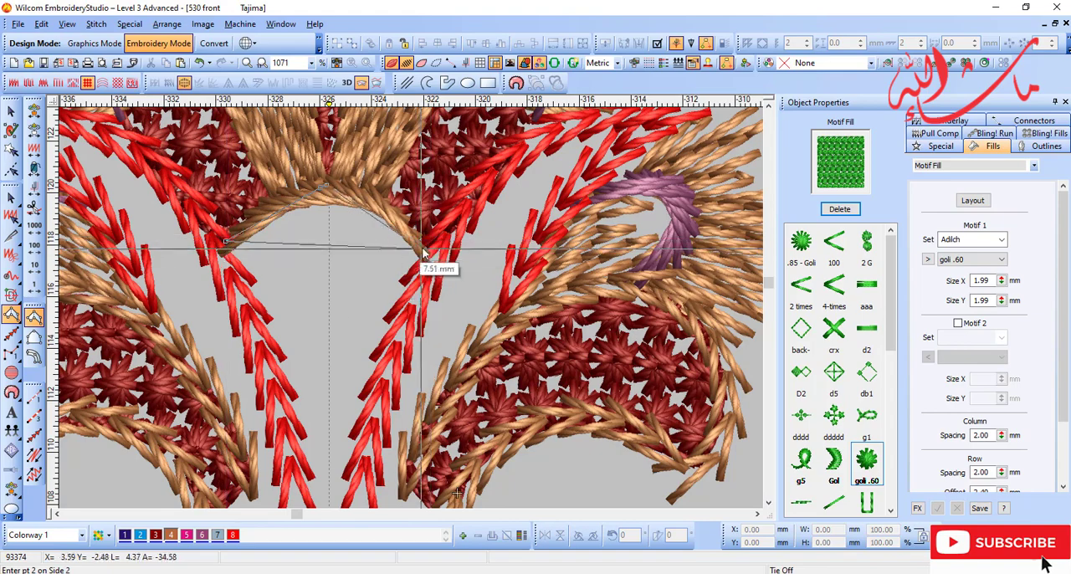
click(409, 313)
click(282, 442)
click(370, 439)
key(shift+z)
key(d)
click(357, 412)
click(383, 415)
key(Return)
key(d)
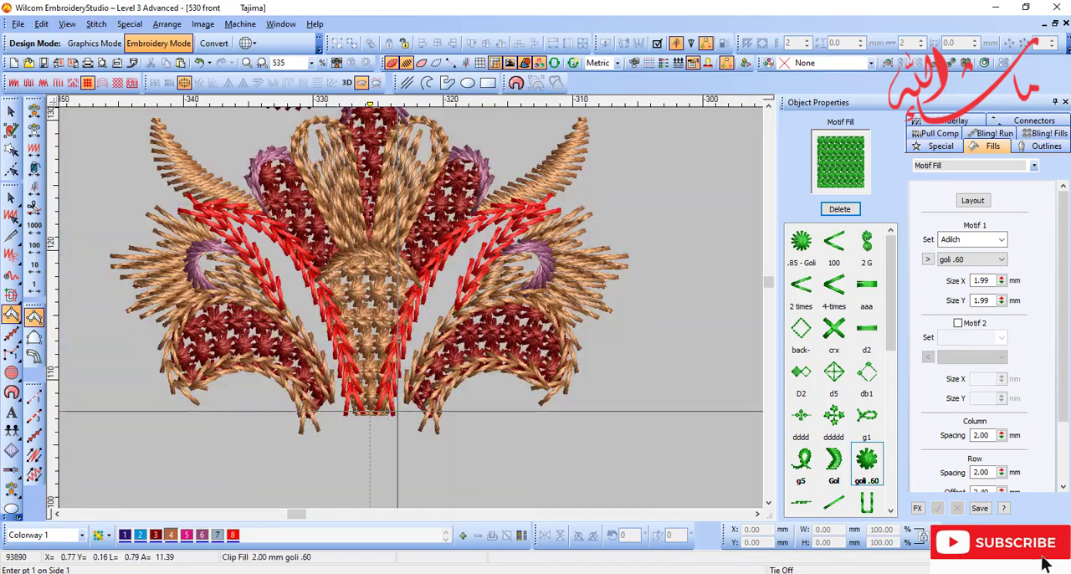
key(d)
key(shift+z)
key(shift+z)
key(d)
key(b)
drag(318, 246, 487, 341)
Step: Change the fill of the panel between the red stems to Tatami
key(d)
Step: Turn the panel's stitch angle so its tatami stitches run nearly vertically from the arch to the narrow lower end
key(d)
key(o)
click(420, 302)
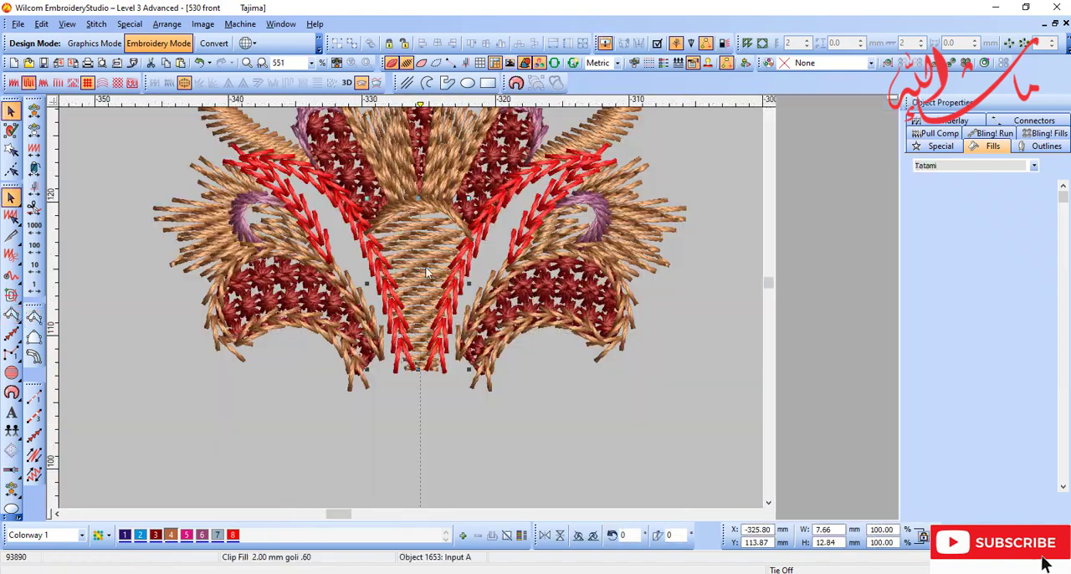
click(29, 83)
key(h)
key(d)
key(d)
drag(349, 172, 435, 146)
drag(532, 284, 439, 415)
drag(436, 145, 422, 146)
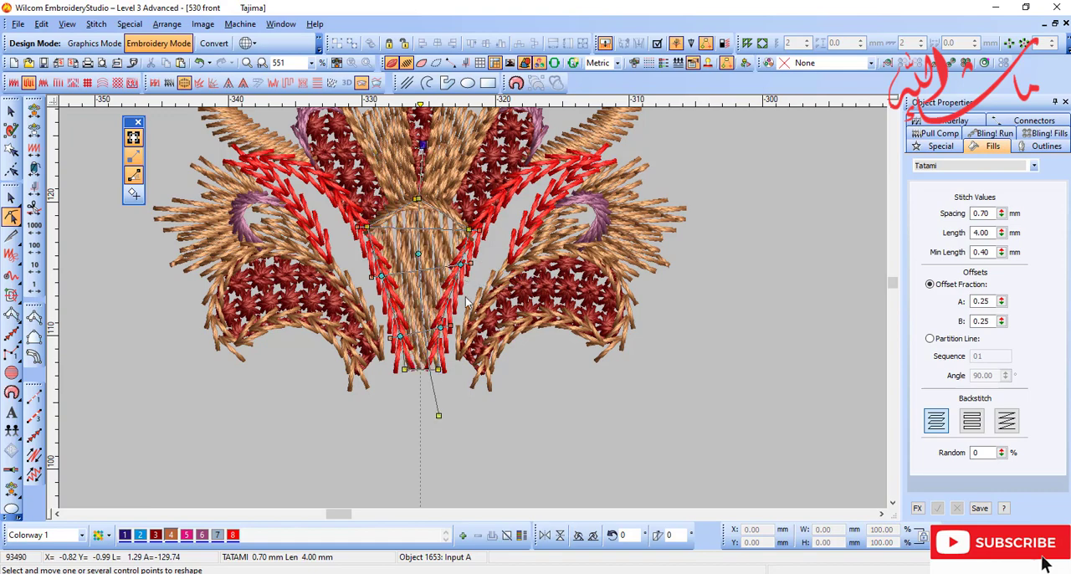
key(s)
Step: Recolour the tatami panel between the red stems with dark red colour 3
key(d)
key(d)
key(s)
click(187, 534)
click(156, 536)
key(Escape)
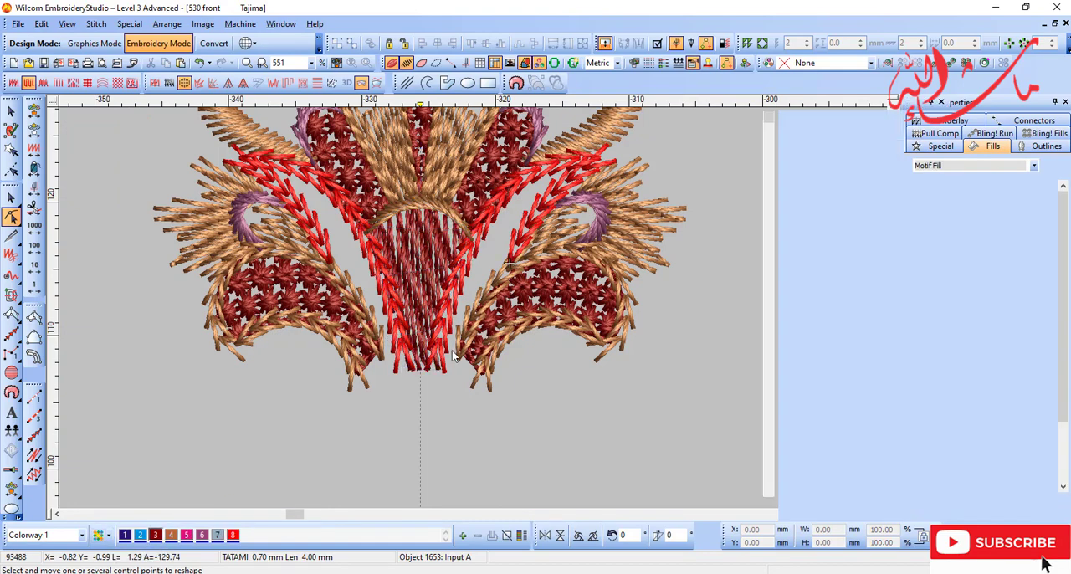
Step: Examine the scanned blue and beige flower base below the stems up close
key(d)
key(shift+z)
key(s)
key(b)
drag(303, 282, 622, 465)
key(s)
key(s)
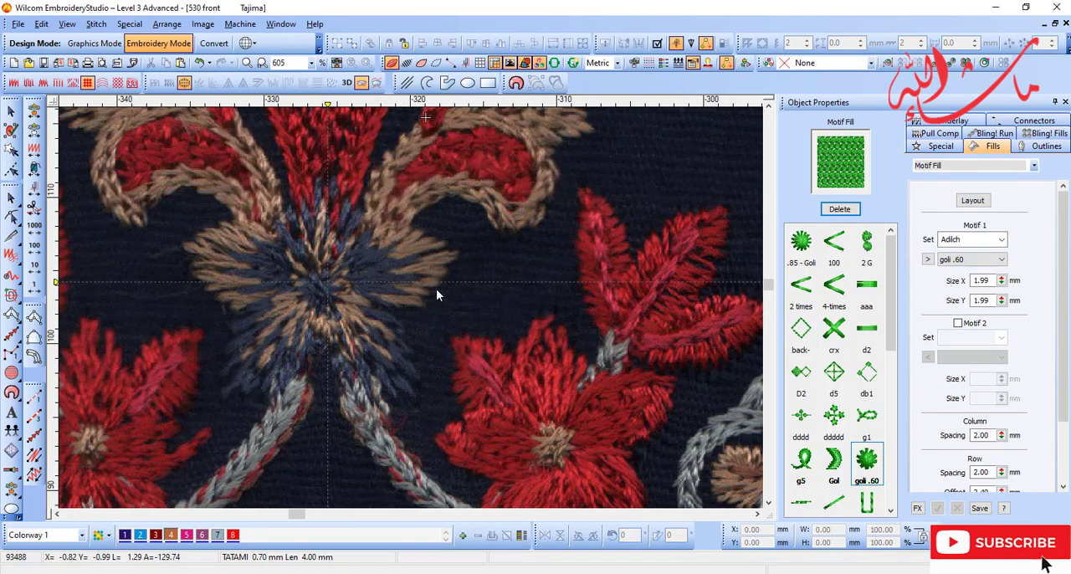
key(s)
key(b)
drag(178, 124, 538, 359)
key(shift+z)
key(shift+z)
key(z)
key(z)
key(s)
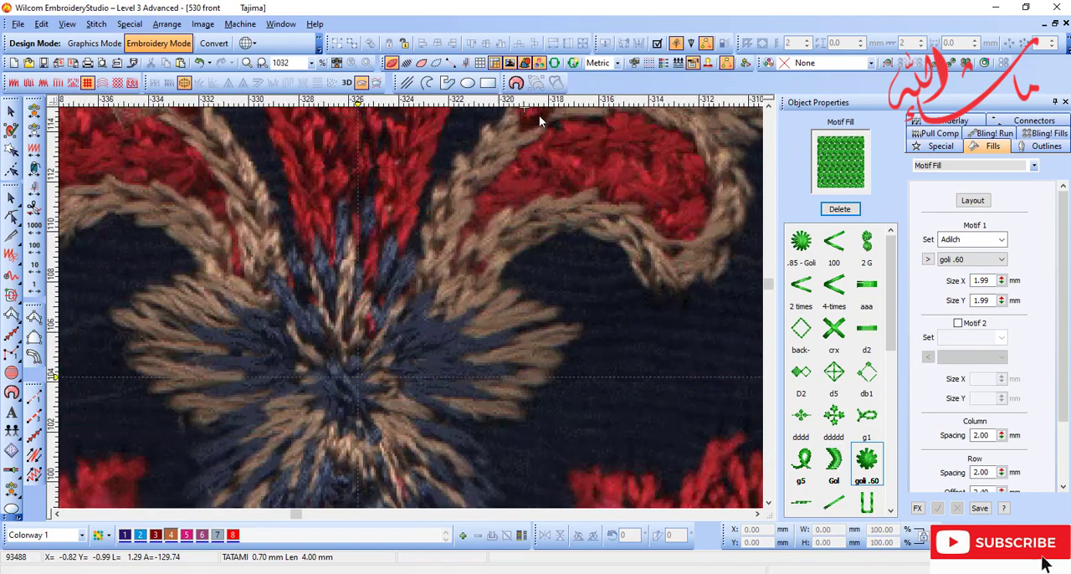
Step: Draw an open vector guide line about 2.4 mm wide and 7 mm high for the right half of the base's central petal
click(428, 83)
key(b)
drag(241, 207, 490, 389)
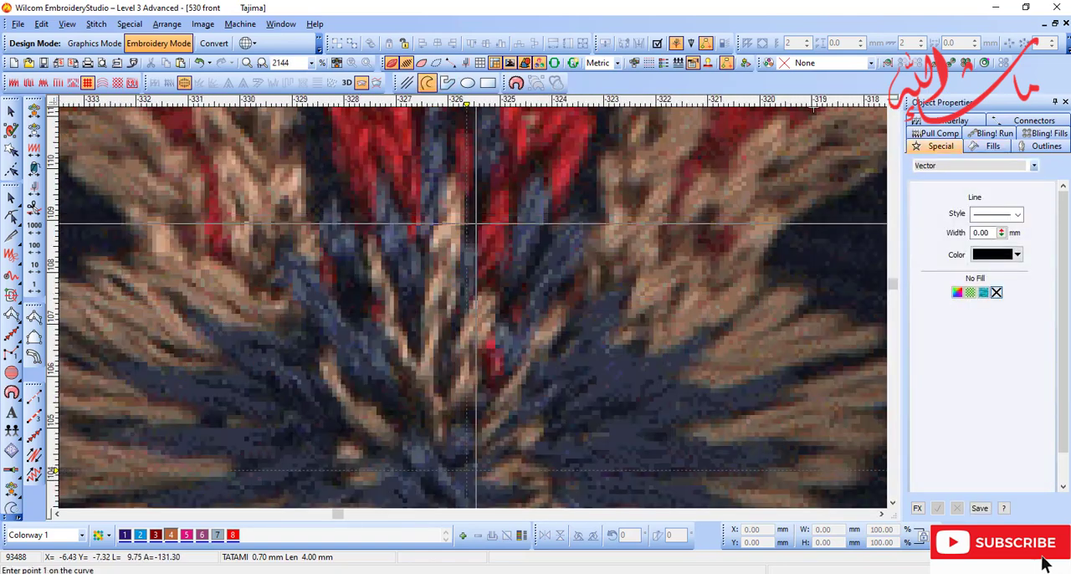
key(shift+z)
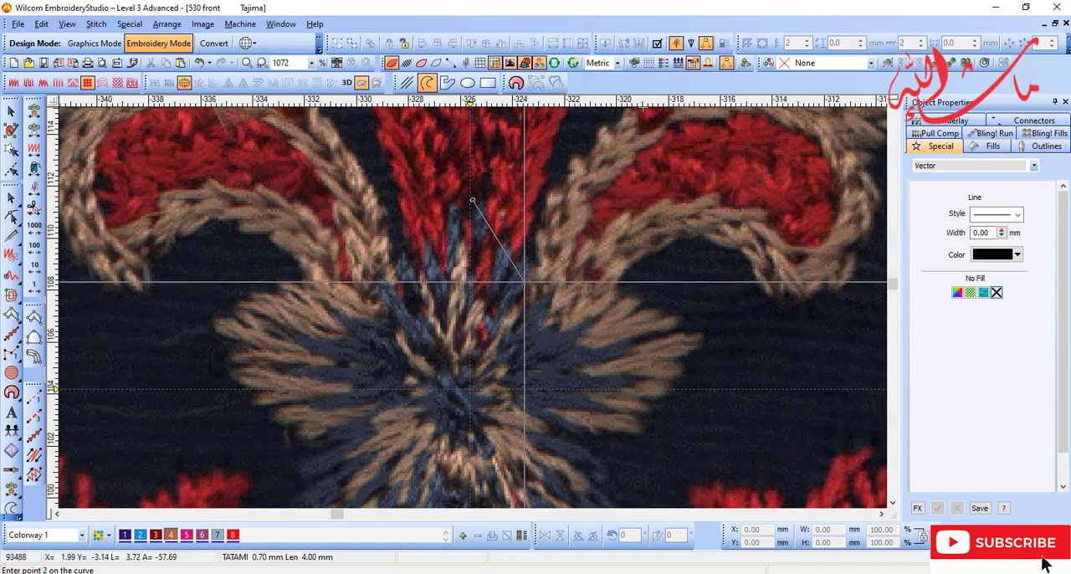
key(s)
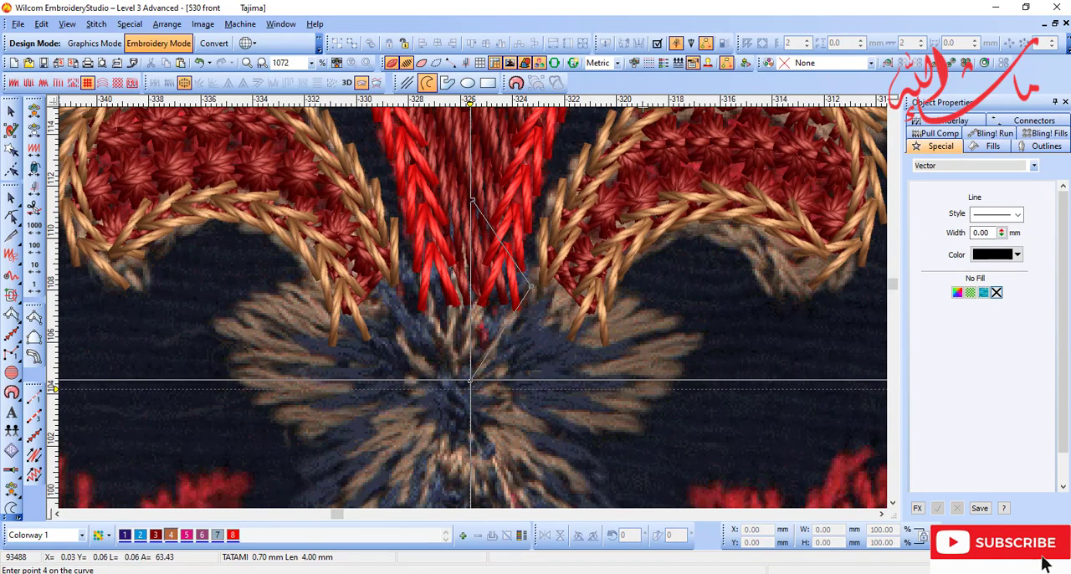
key(Return)
Step: Mirror a copy of the guide line across the vertical centre line to complete a diamond outline
key(9)
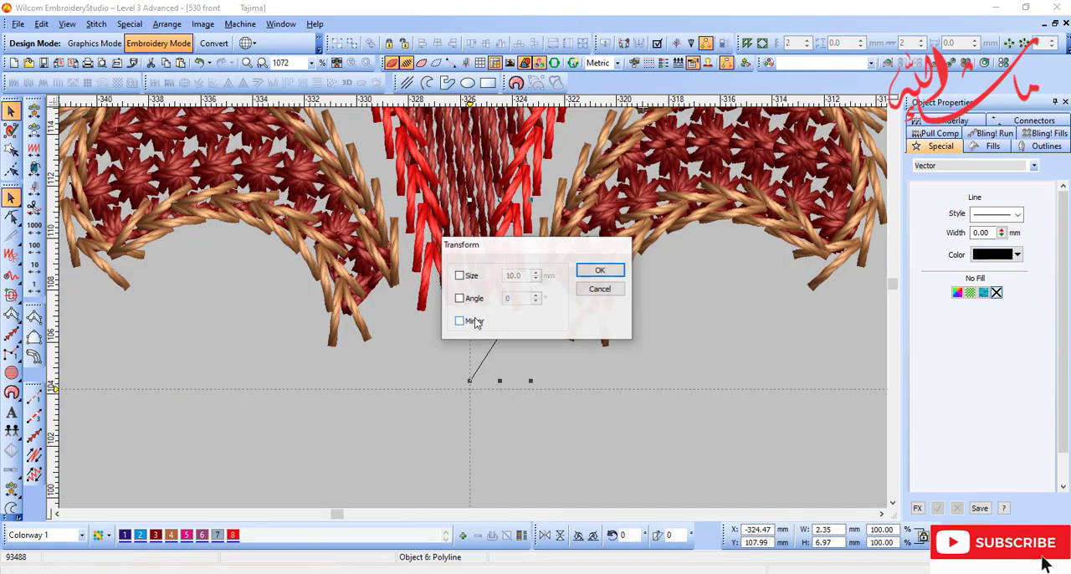
click(471, 319)
key(Return)
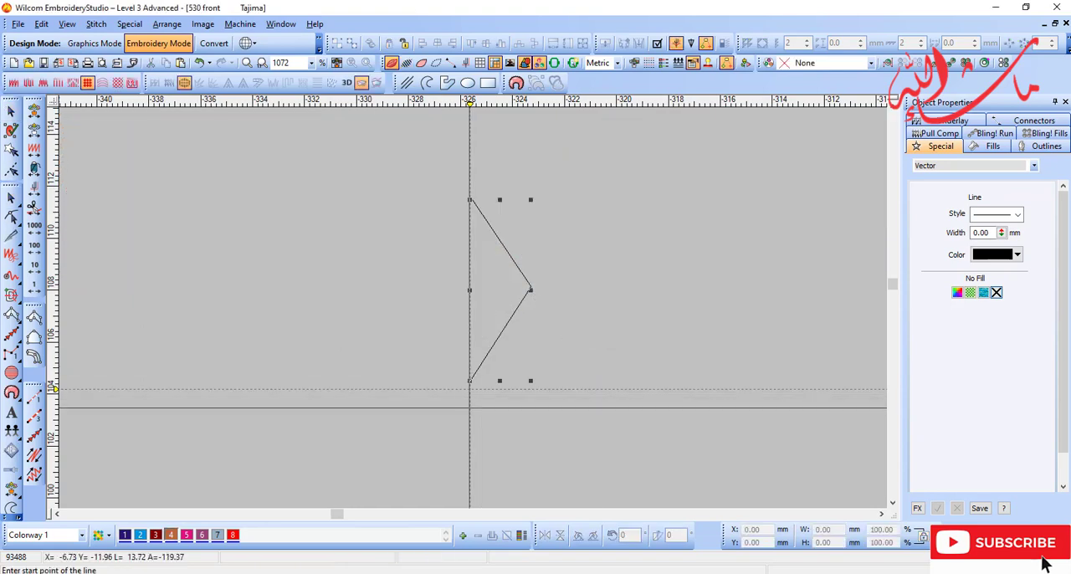
click(469, 287)
key(d)
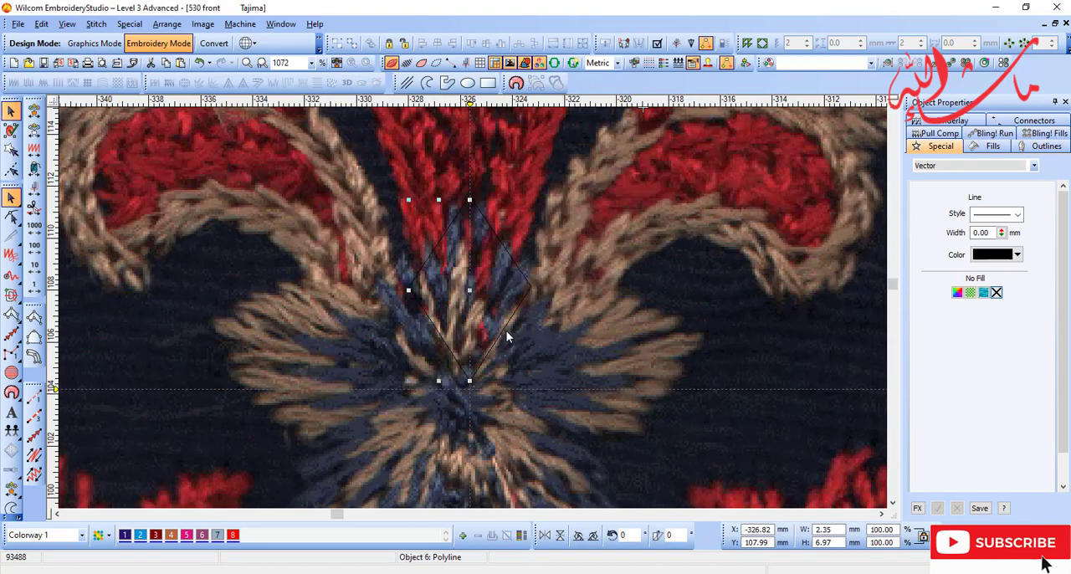
Step: Reshape the diamond guide outline so its upper sides curve outward and its lower sides meet in a point
key(s)
drag(447, 349, 429, 352)
click(512, 325)
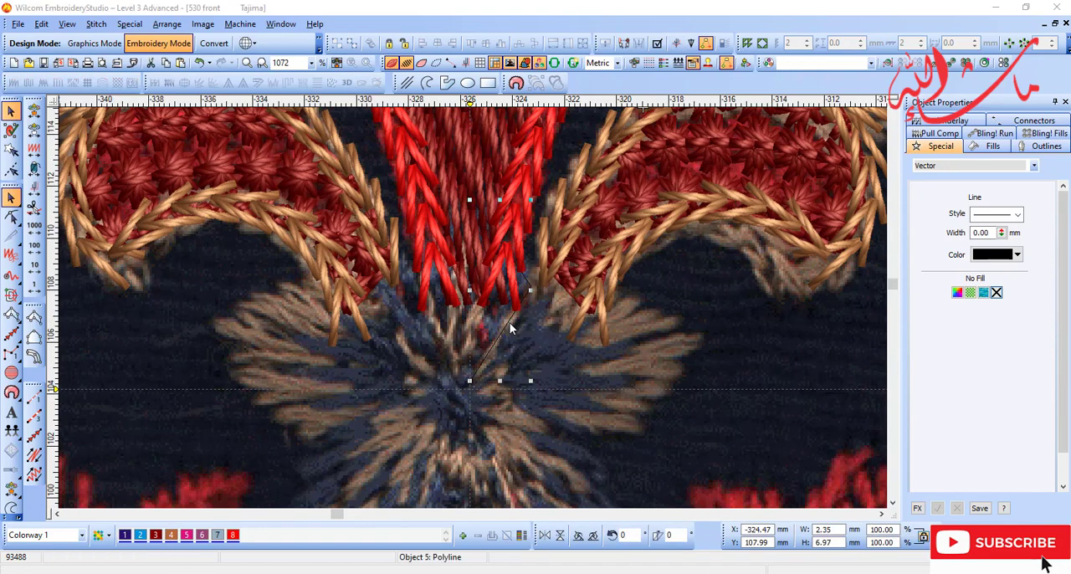
click(551, 358)
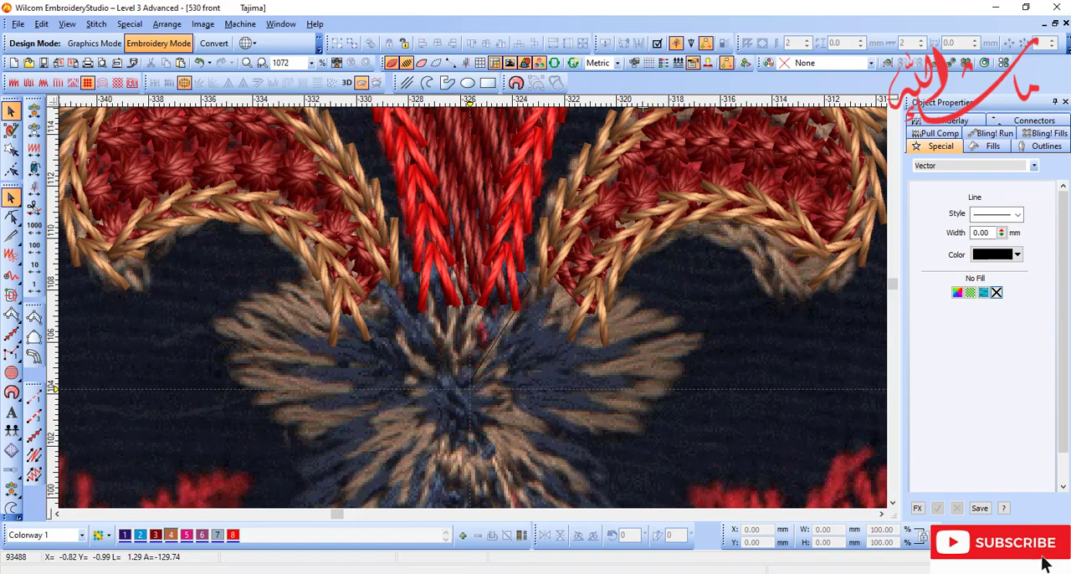
click(877, 572)
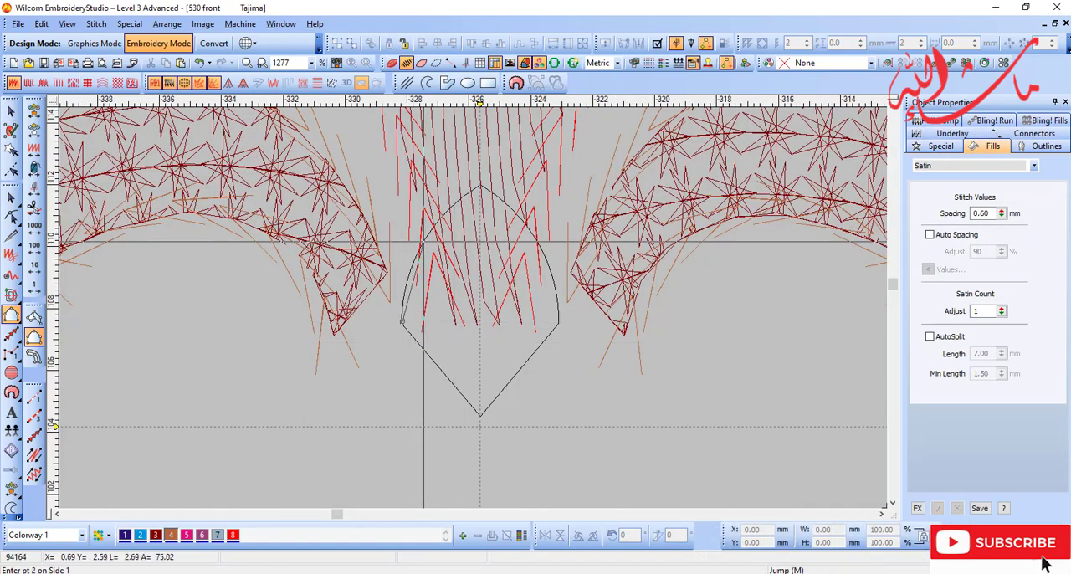
Step: Trace the guide outline as an Input B satin petal with 0.60 mm spacing in colour 4, fanning from its lower point
click(477, 189)
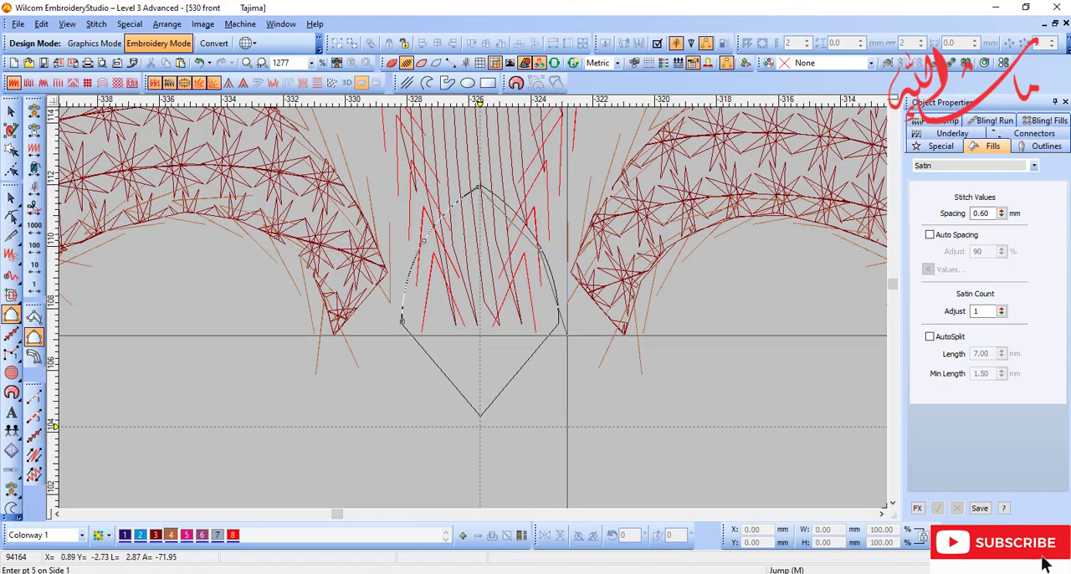
click(558, 323)
key(Return)
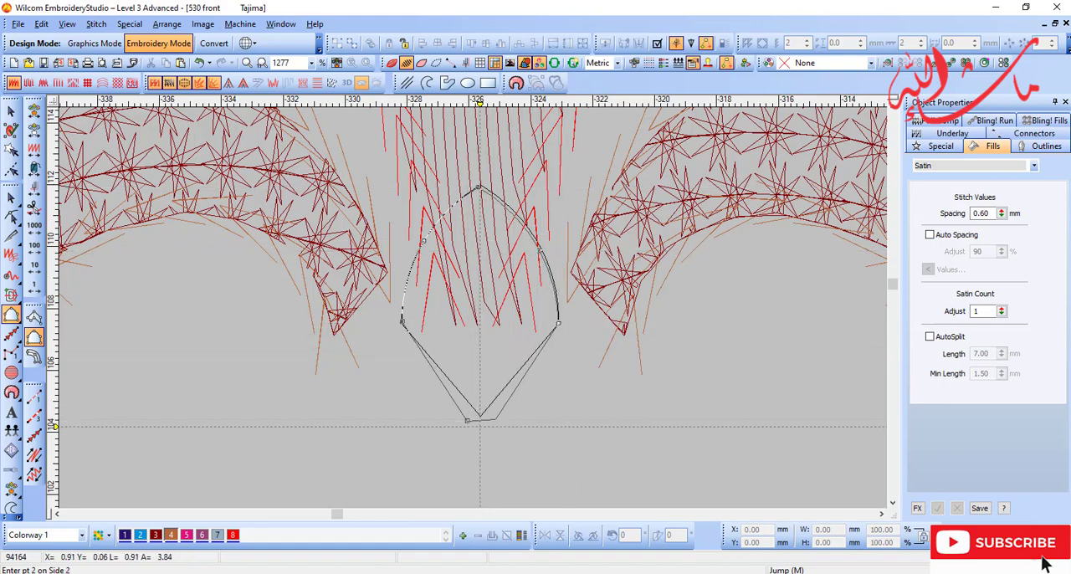
key(Return)
key(t)
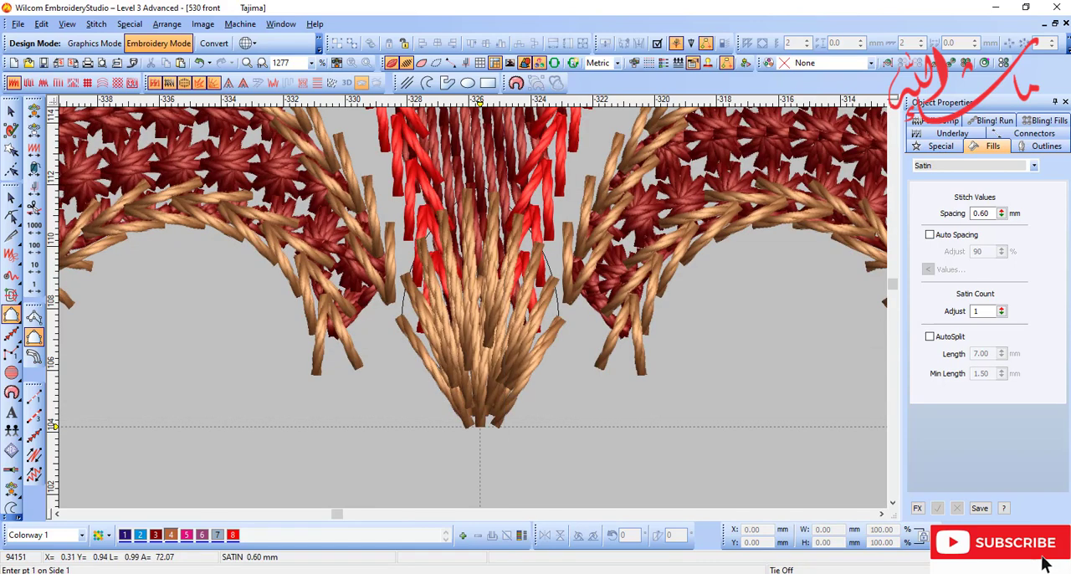
Step: Add a near-vertical stitch angle line through the middle of the satin petal and view the petal on its own
key(Escape)
key(t)
key(h)
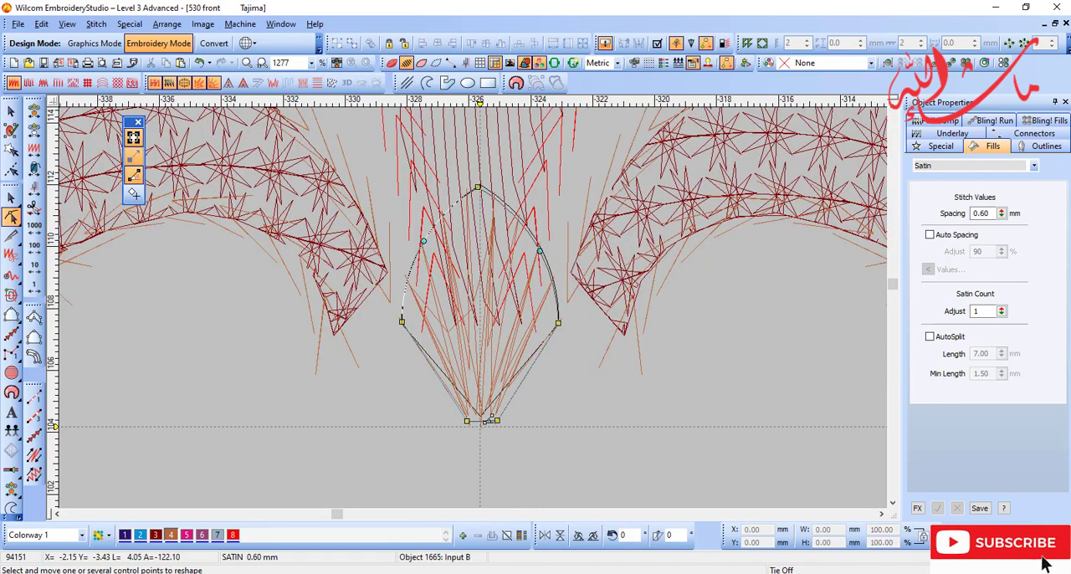
key(t)
key(t)
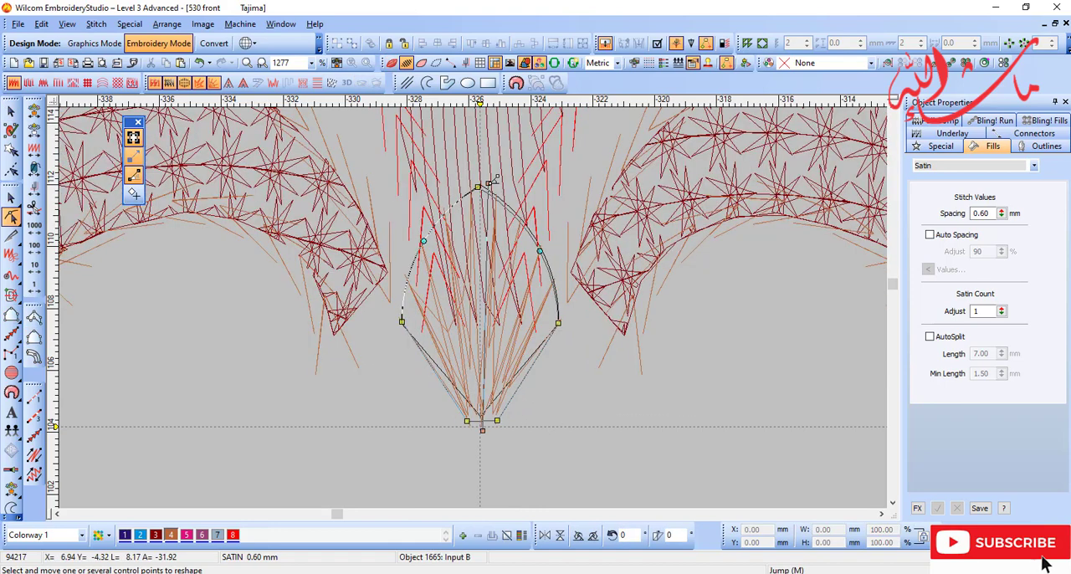
drag(481, 163, 481, 166)
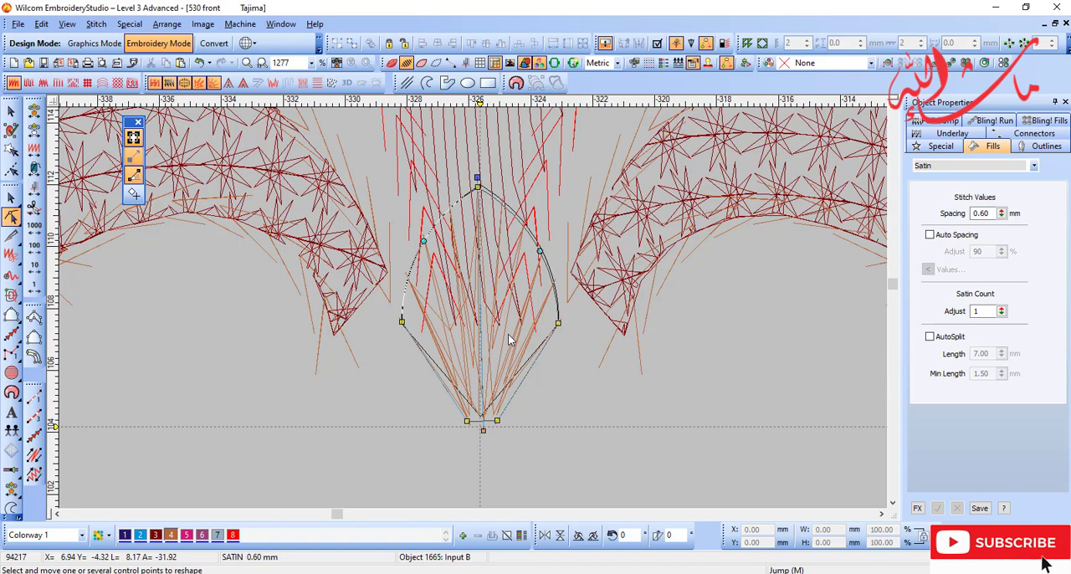
key(shift+s)
key(t)
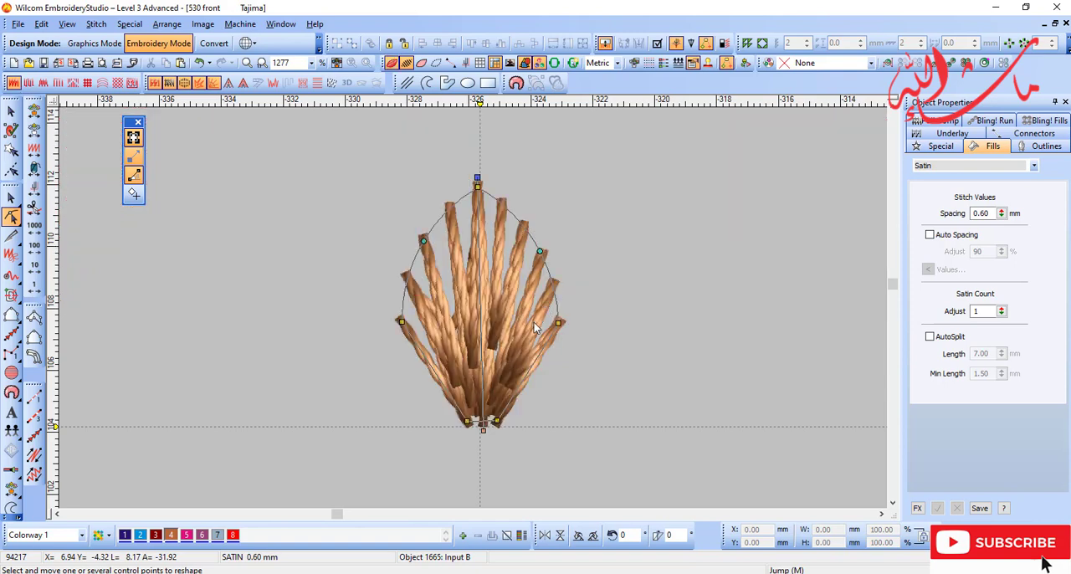
Step: Straighten the upper petal's stitch angle line by moving its lower end onto the vertical centre line, and turn off the petal's underlay
key(t)
drag(486, 433, 481, 433)
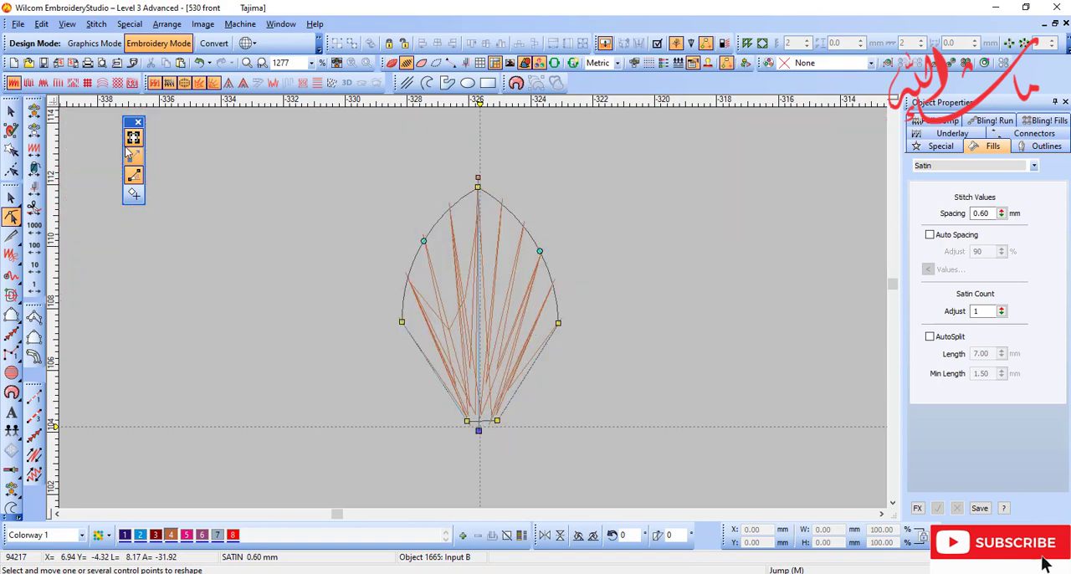
right_click(154, 83)
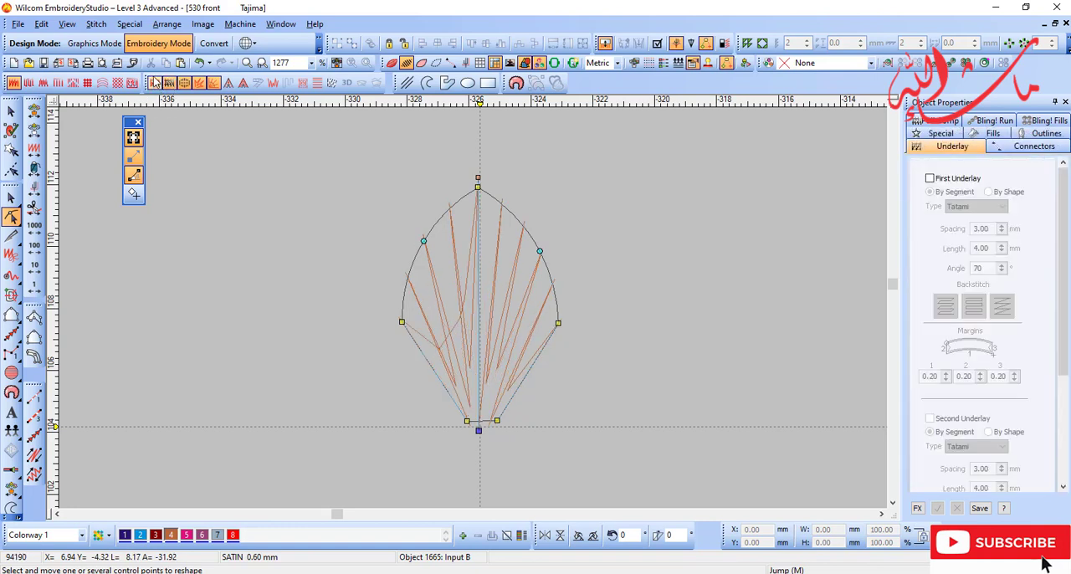
key(Escape)
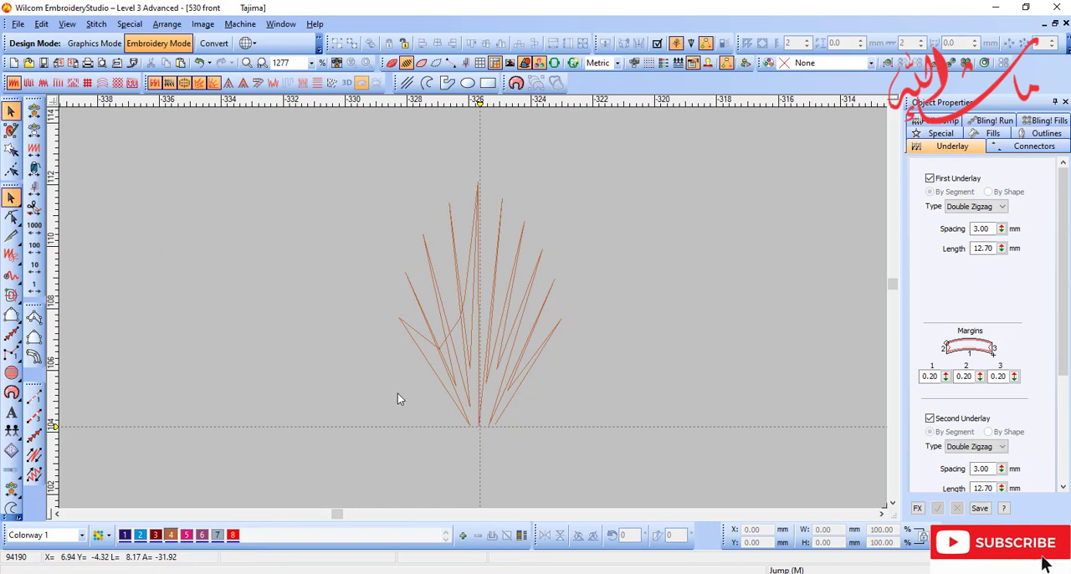
Step: Wreath the tan satin petal around the guide crossing at its base into a five-petal flower, leaving overlapped objects unmerged, and compare it with the scan
key(shift+s)
key(t)
key(o)
click(508, 352)
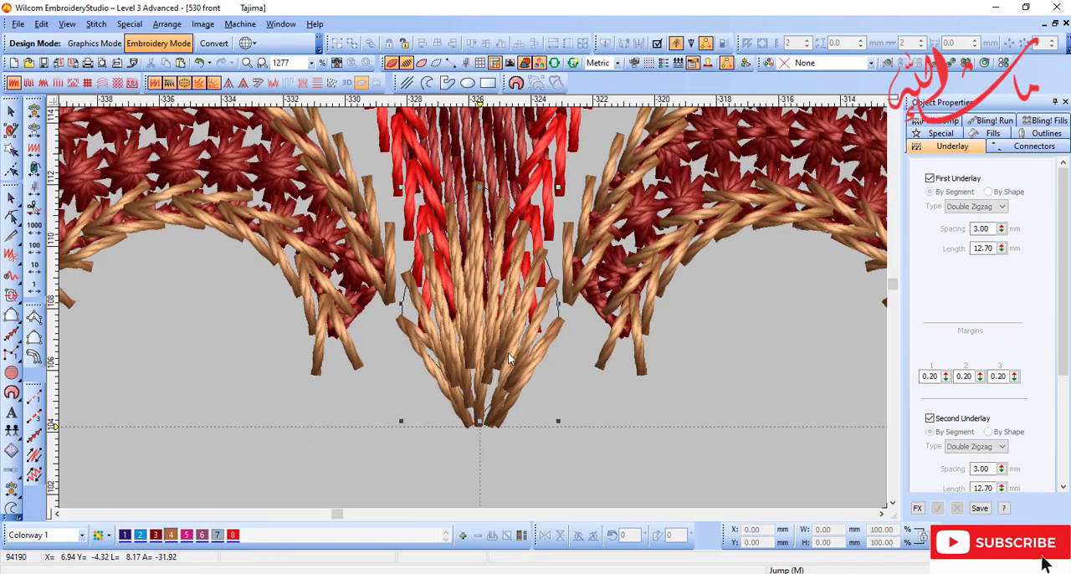
key(shift+z)
key(t)
key(b)
drag(525, 413, 420, 328)
key(d)
key(d)
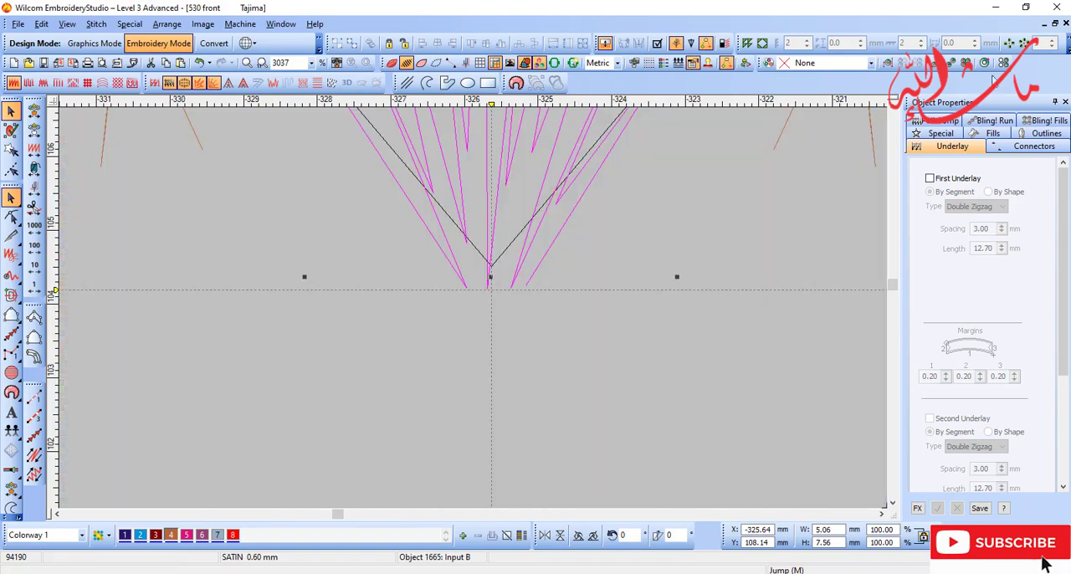
click(1009, 43)
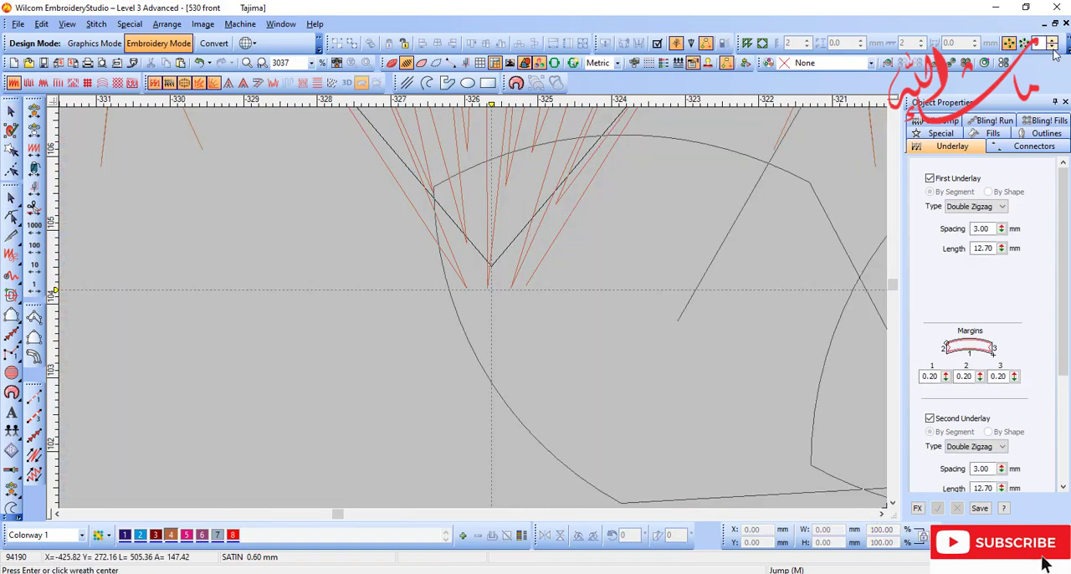
click(491, 292)
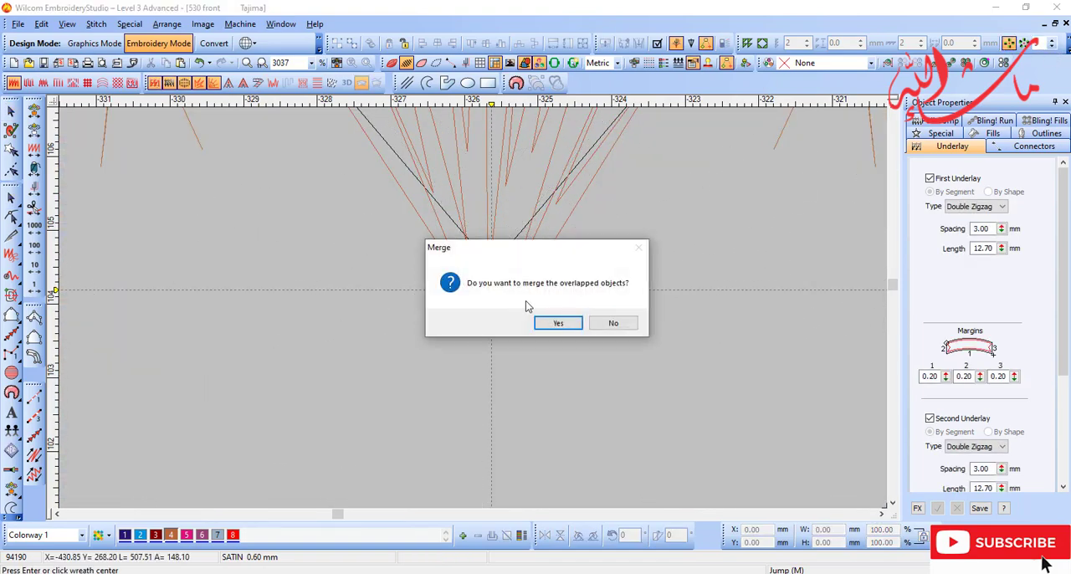
click(612, 323)
key(t)
key(d)
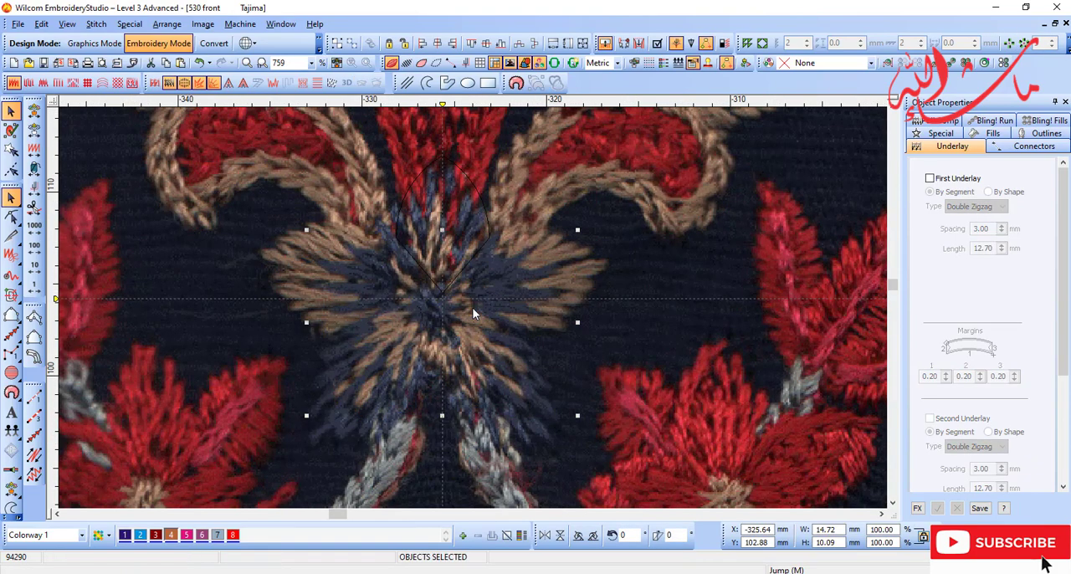
key(s)
key(d)
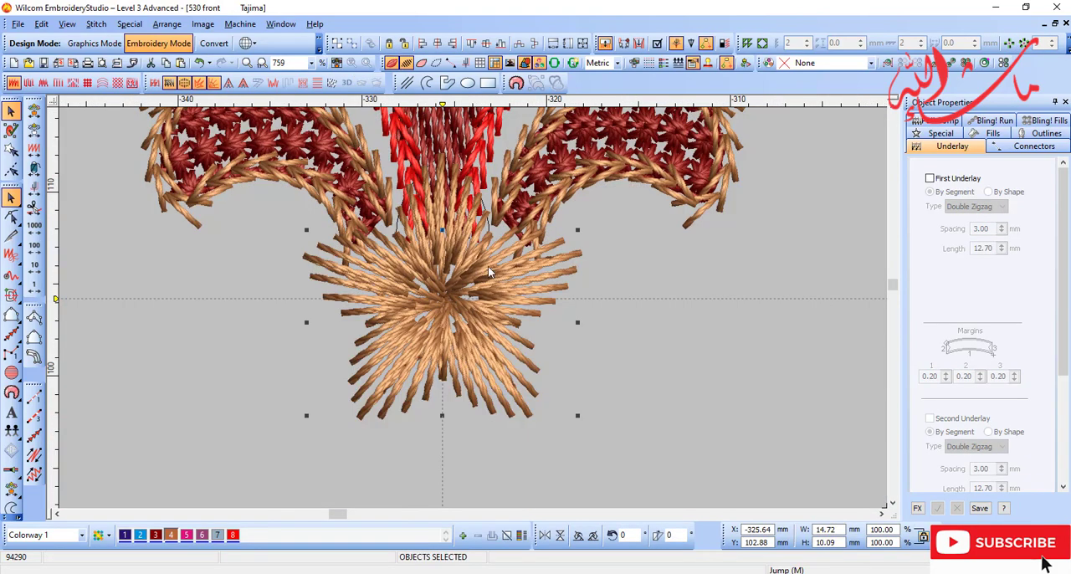
Step: Trace a smaller Input B satin petal with 0.60 mm spacing in colour 1 inside the flower's upper tan petal
key(b)
click(570, 360)
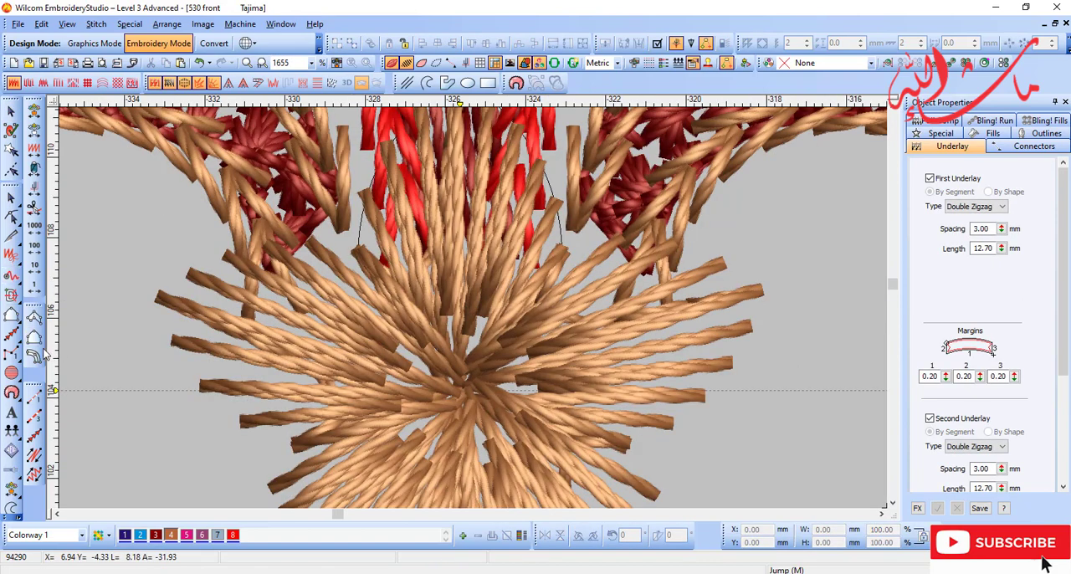
click(11, 315)
key(s)
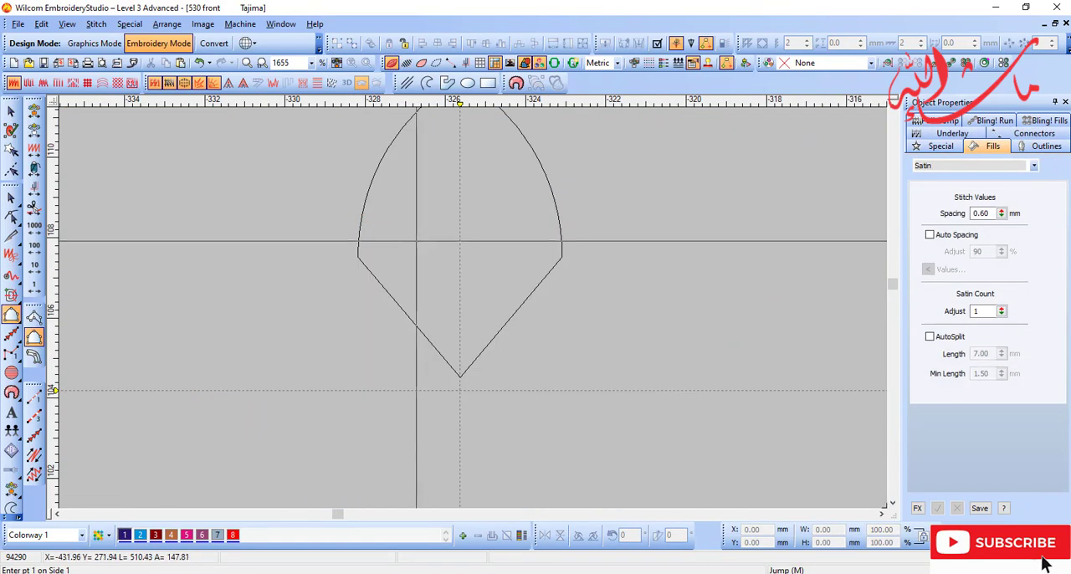
key(s)
click(379, 241)
right_click(402, 178)
scroll(416, 171, up, 1)
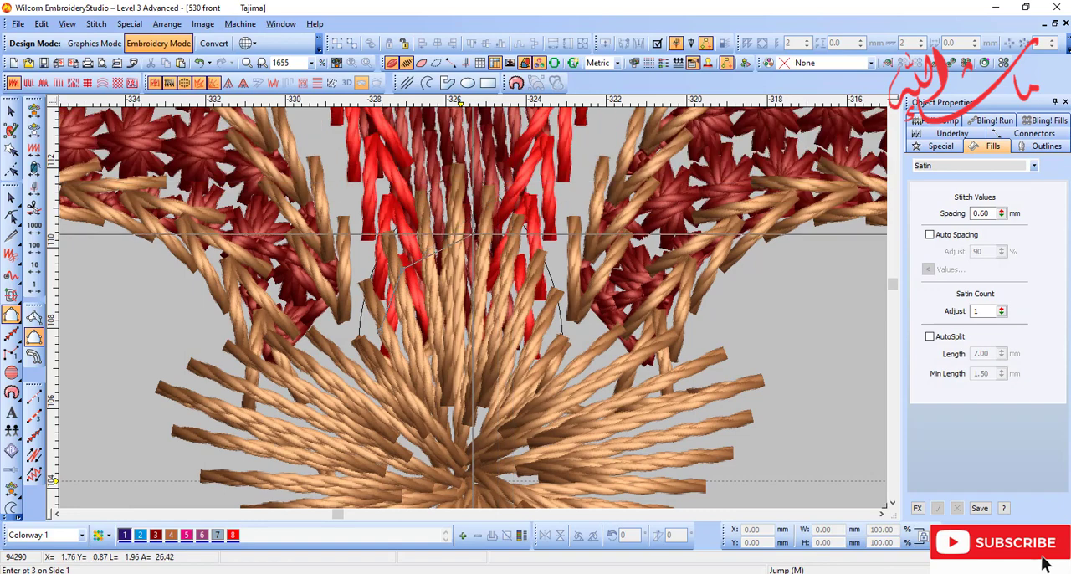
right_click(455, 223)
right_click(515, 277)
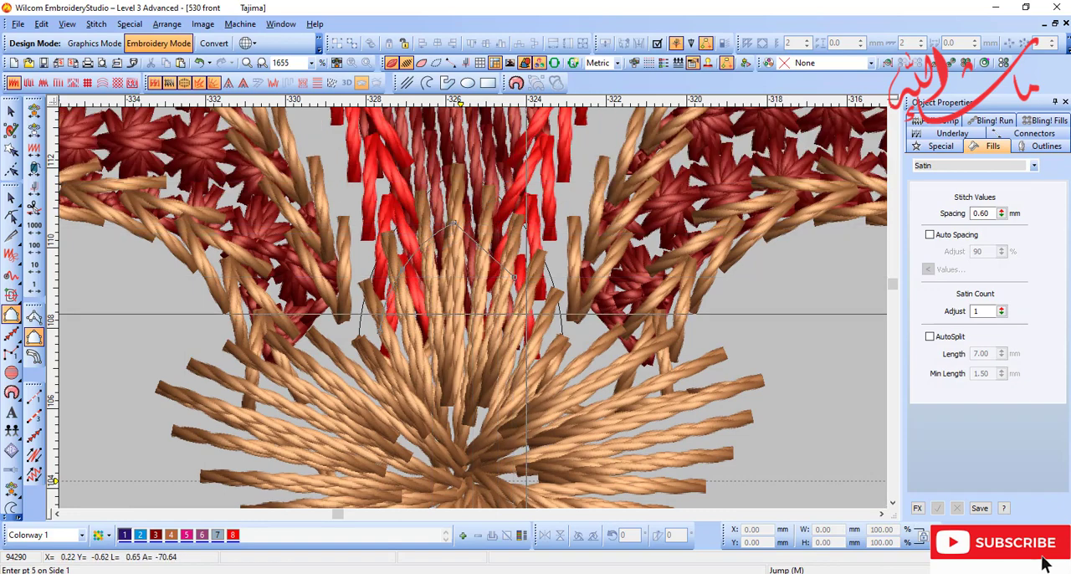
click(528, 366)
click(480, 466)
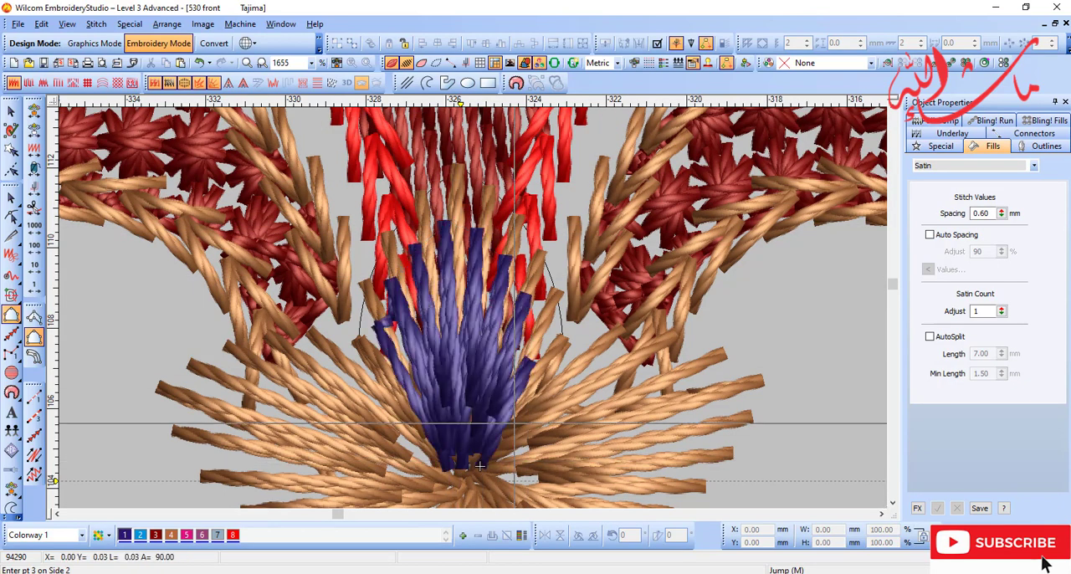
key(Return)
Step: Reshape the blue petal's left edge by lowering its side corner and adjusting the curve point, and turn off its underlay
key(h)
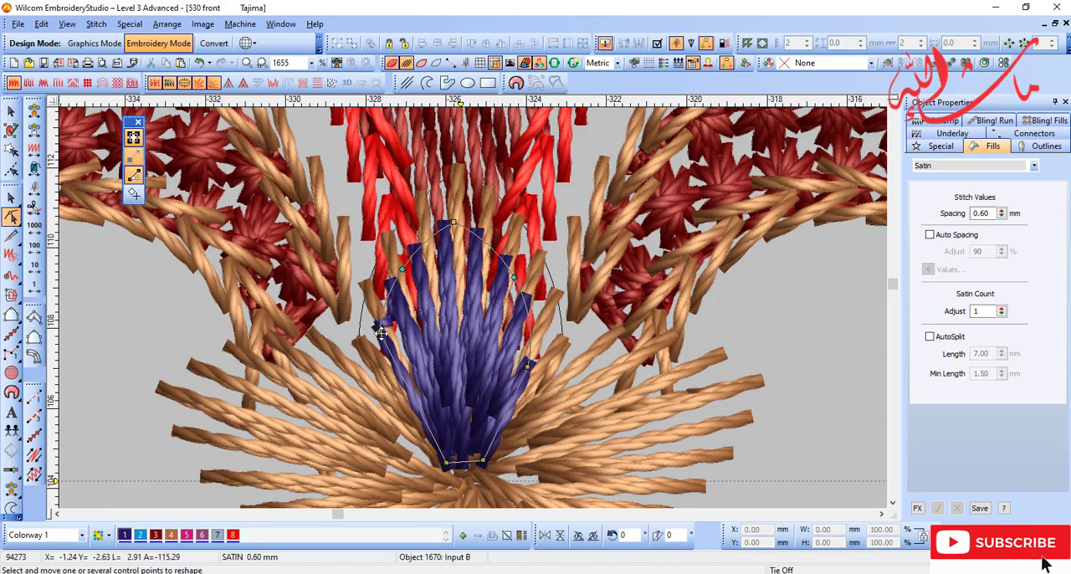
drag(381, 332, 382, 363)
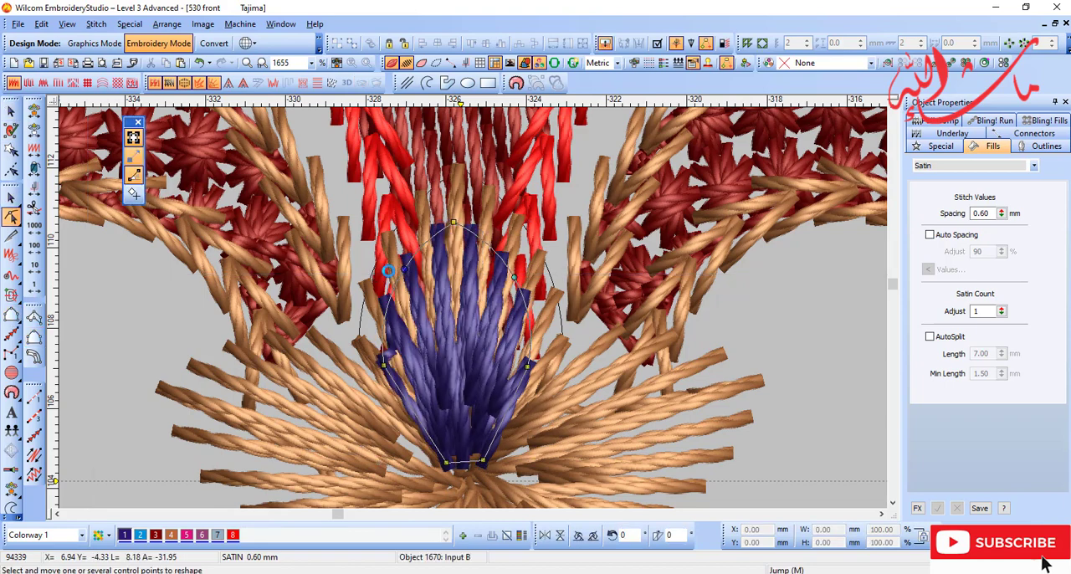
click(158, 86)
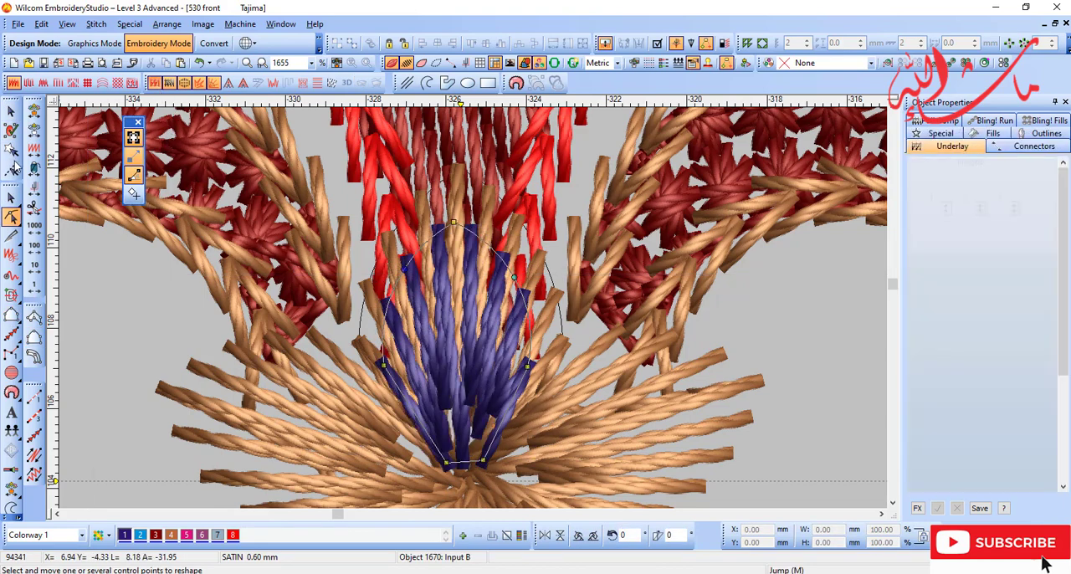
key(Escape)
key(t)
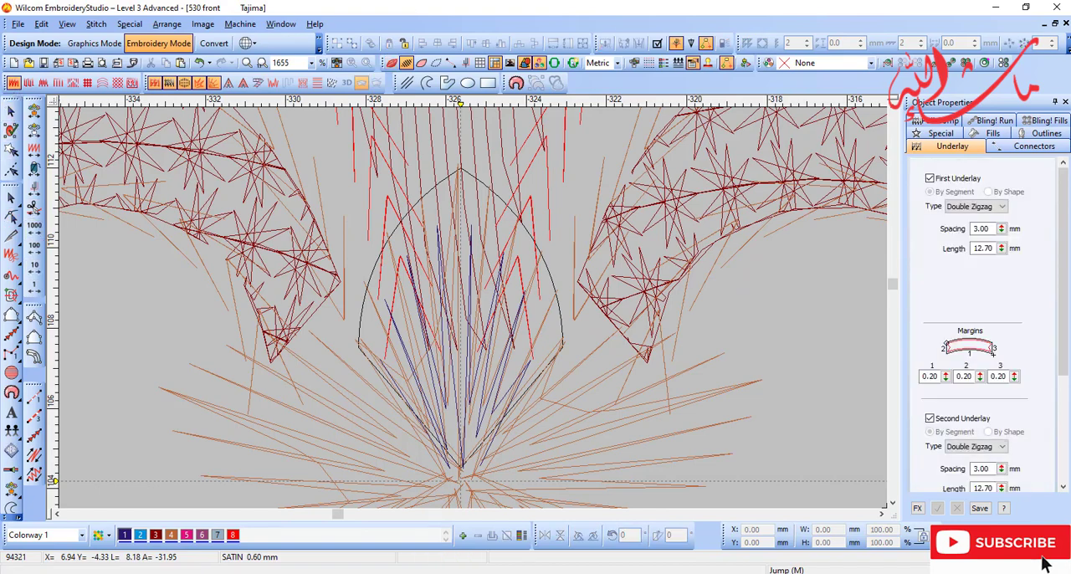
click(34, 318)
click(157, 86)
key(d)
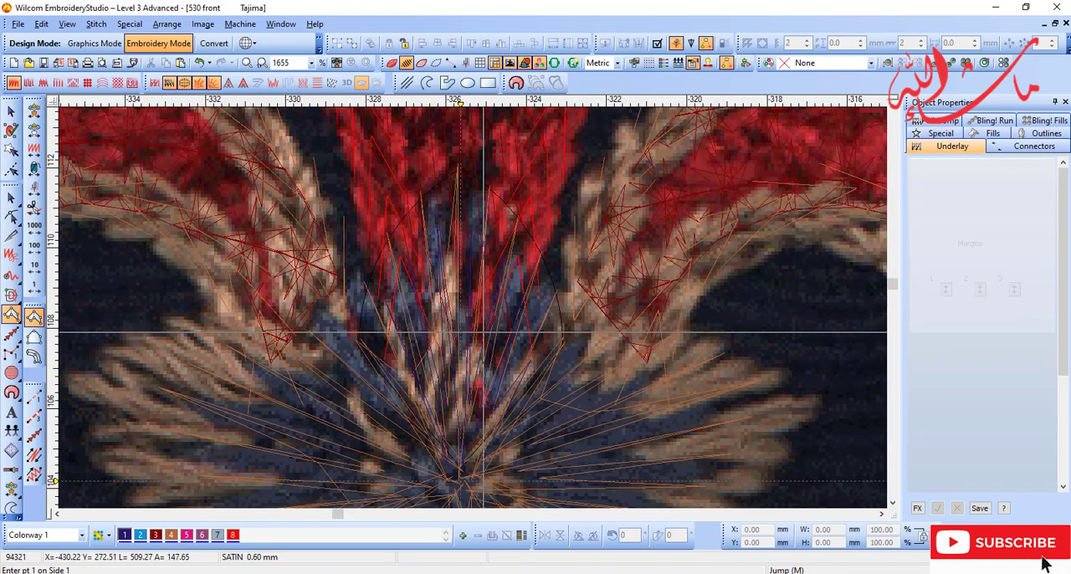
key(Escape)
Step: Set the small blue petal's satin spacing to 1.00 mm
key(d)
double_click(472, 349)
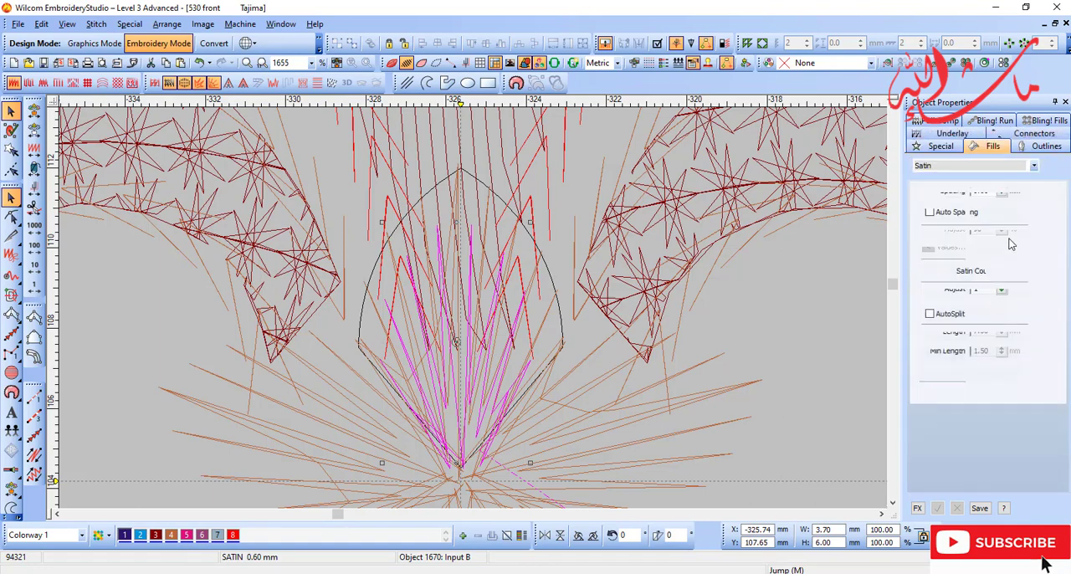
text(t)
text(1)
key(Return)
key(shift+z)
key(shift+z)
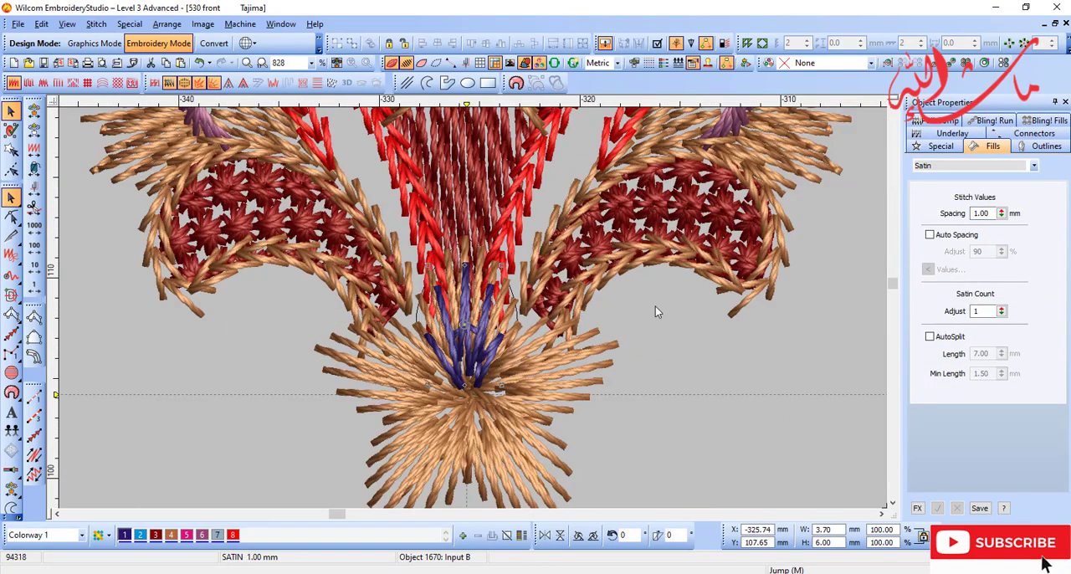
Step: Wreath the blue petal around the flower's centre so each tan petal gets one, leaving overlapped objects unmerged
key(d)
key(t)
key(d)
key(b)
drag(400, 296, 544, 393)
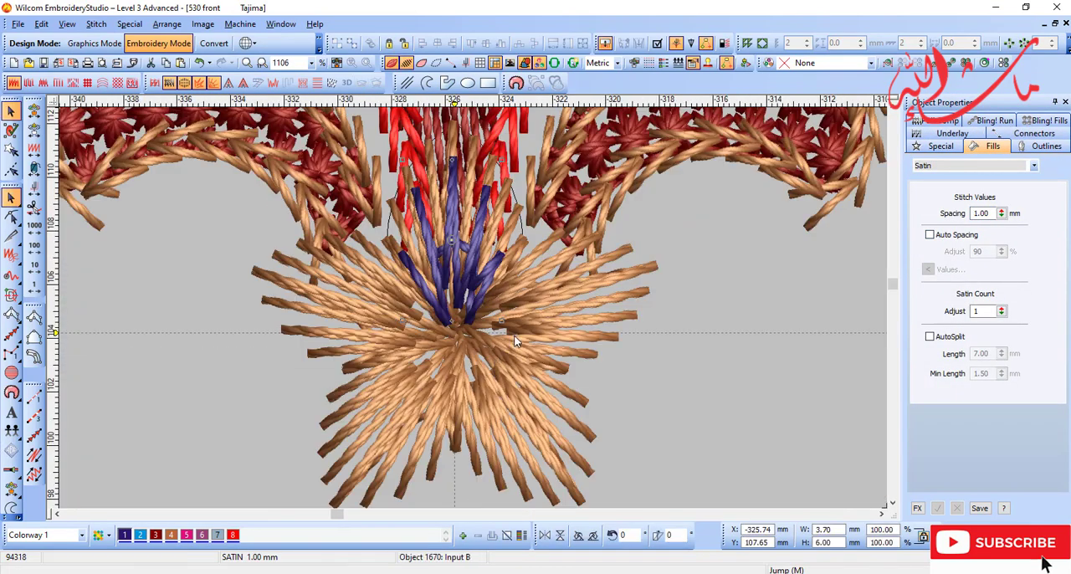
key(t)
key(b)
drag(393, 251, 549, 392)
click(1008, 42)
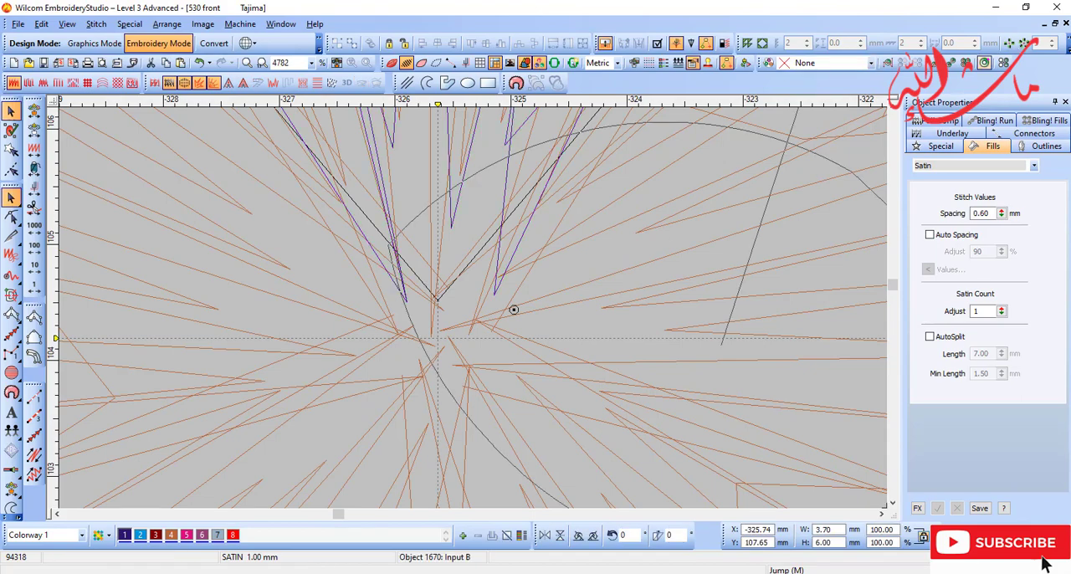
click(438, 341)
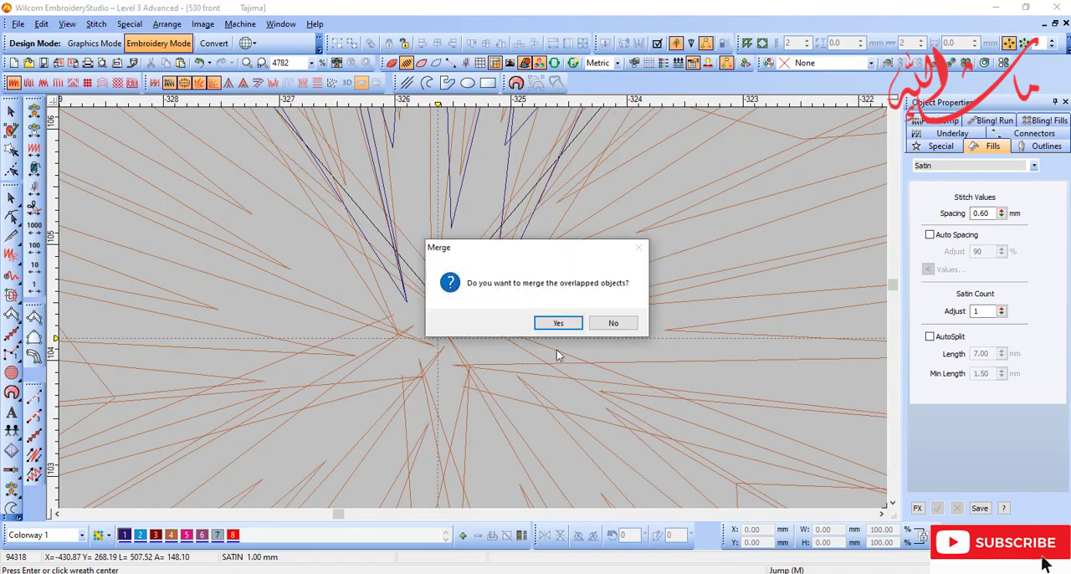
click(612, 324)
Step: Delete the black guide outline around the upper petal
key(t)
scroll(535, 384, down, 3)
key(t)
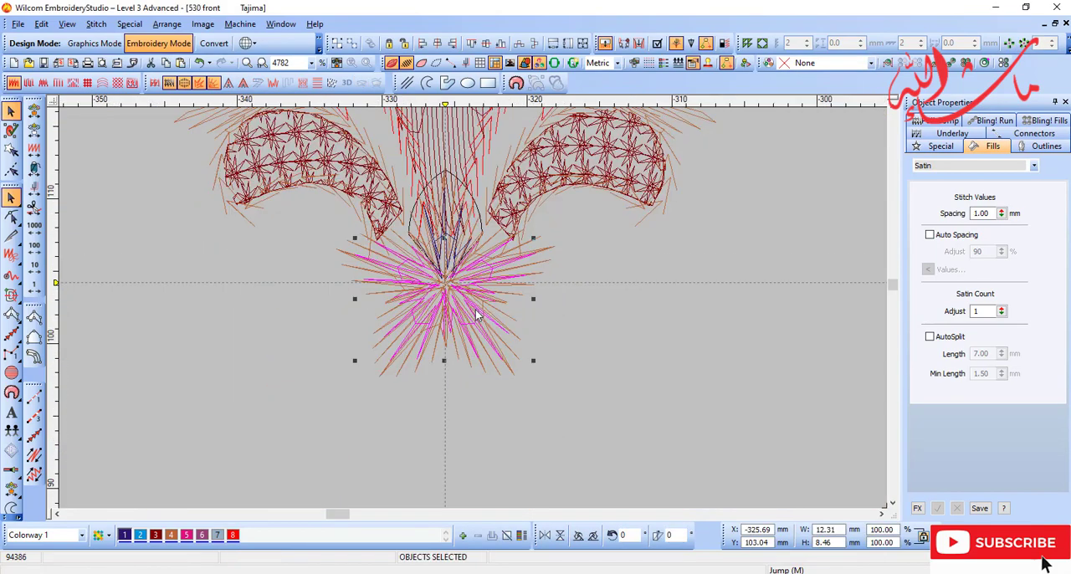
click(569, 413)
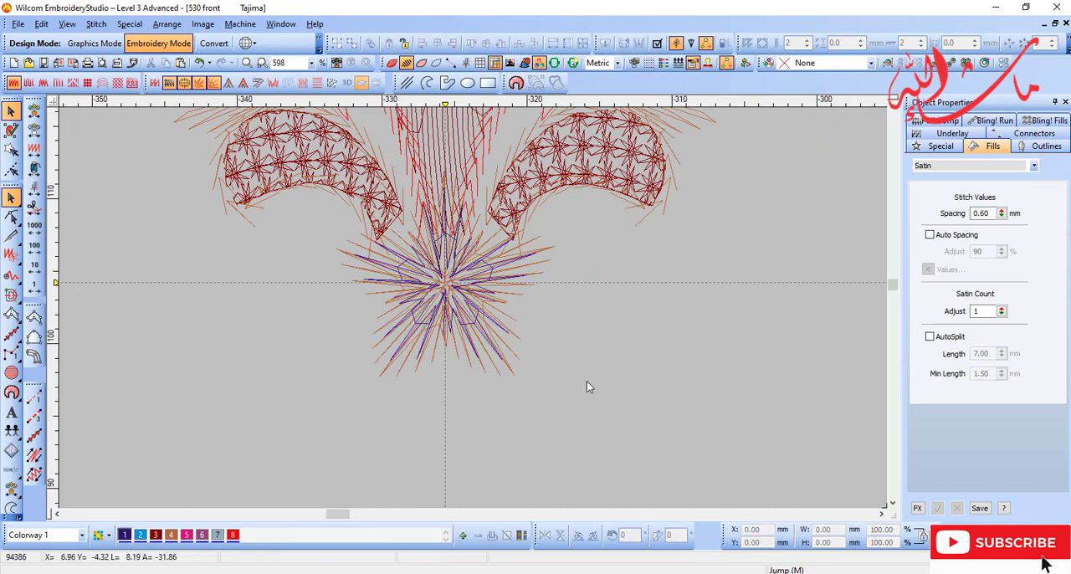
Step: Group all the tan and blue petals of the flower and view them over the scan
drag(332, 161, 562, 367)
key(shift+s)
key(t)
key(b)
key(t)
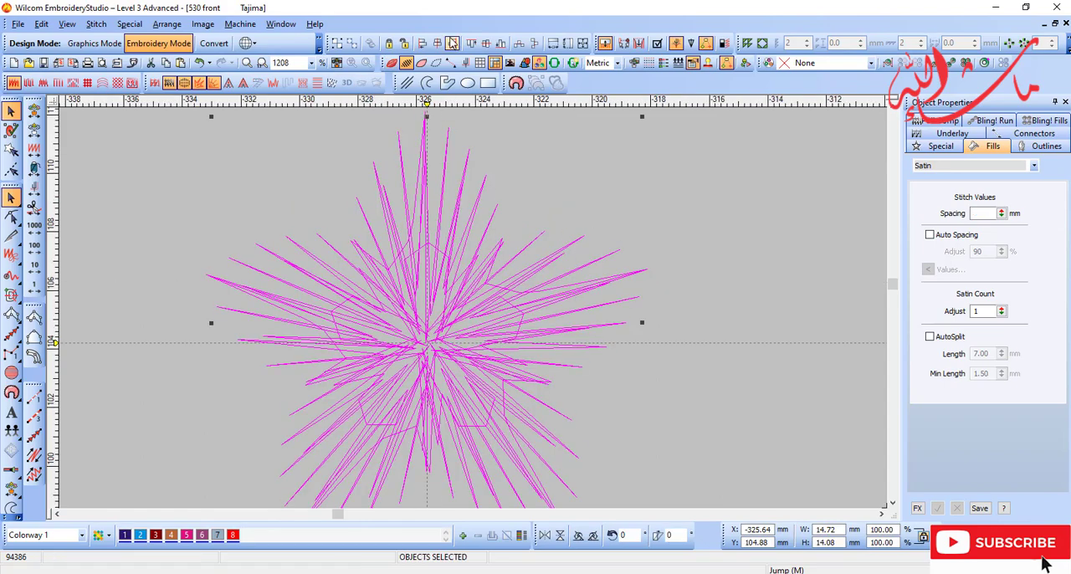
key(Escape)
key(shift+s)
key(t)
click(455, 320)
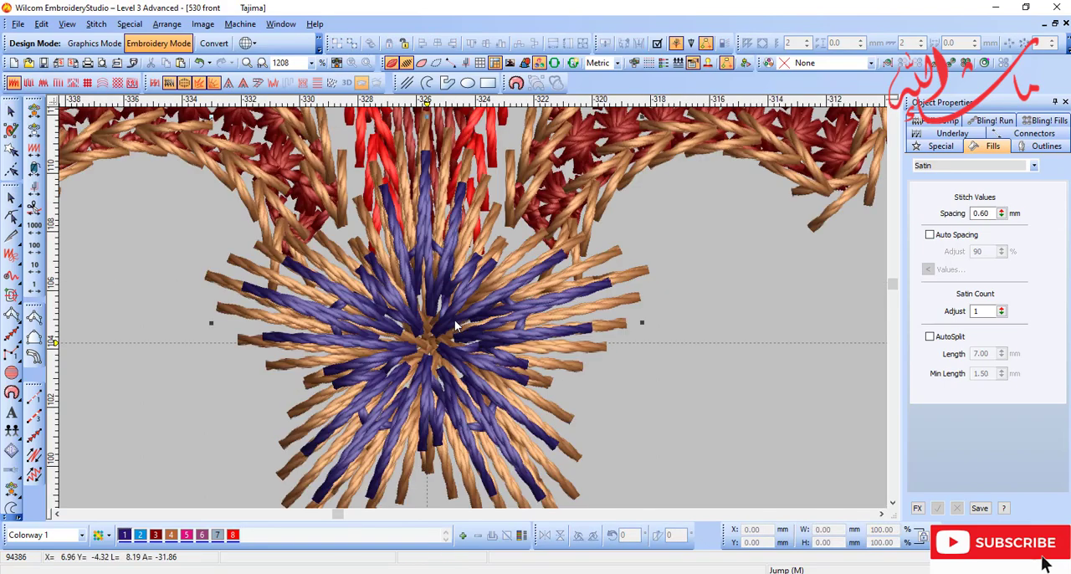
scroll(454, 320, down, 1)
key(d)
key(s)
key(s)
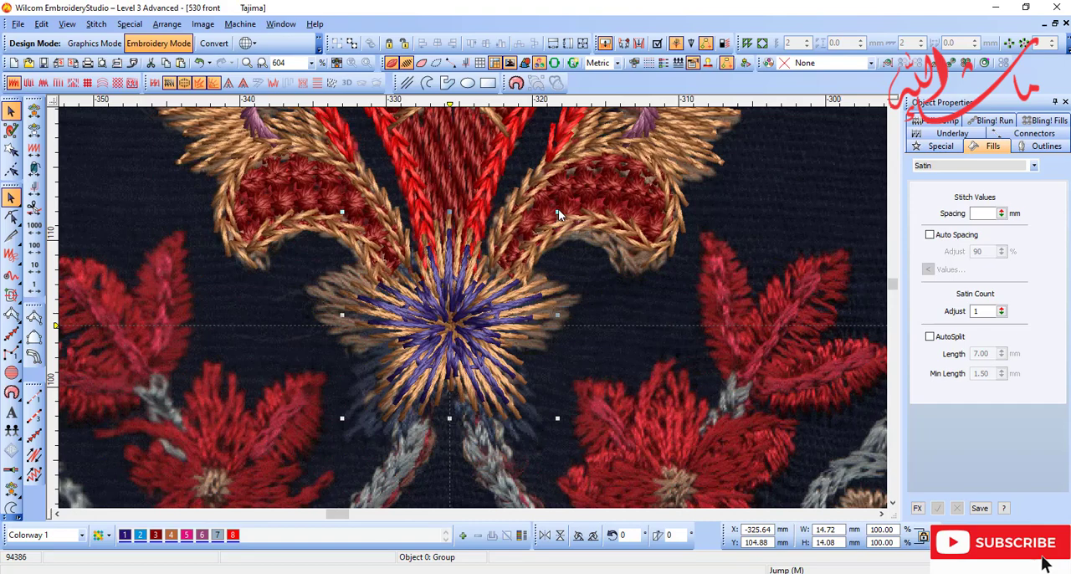
Step: Enlarge the grouped flower proportionally about its centre to about 18.8 × 18.0 mm and nudge it down over the scanned flower
drag(558, 209, 588, 183)
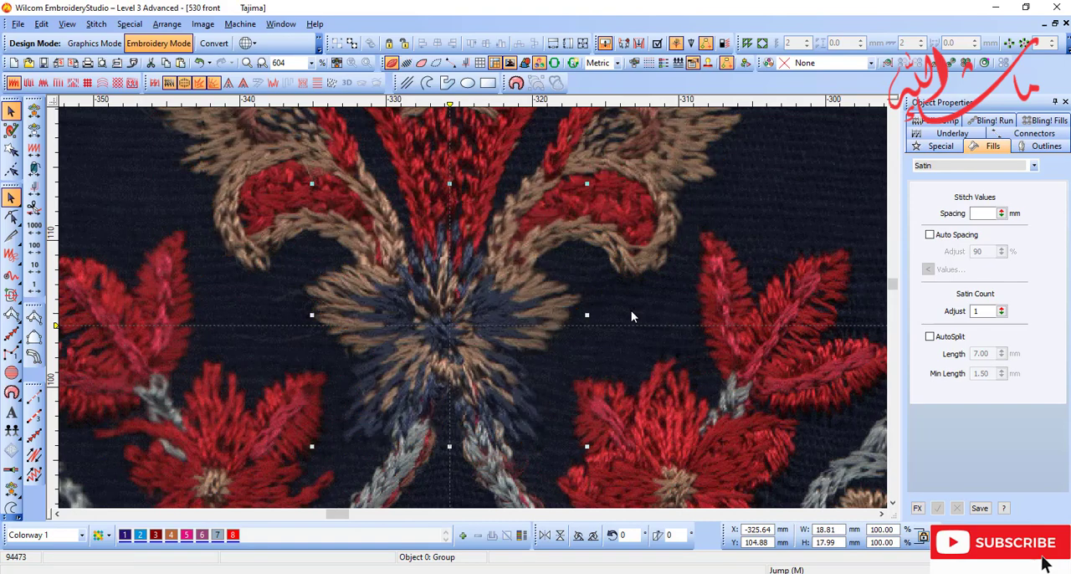
key(Down)
key(Up)
key(s)
key(d)
key(b)
right_click(474, 316)
drag(408, 235, 533, 404)
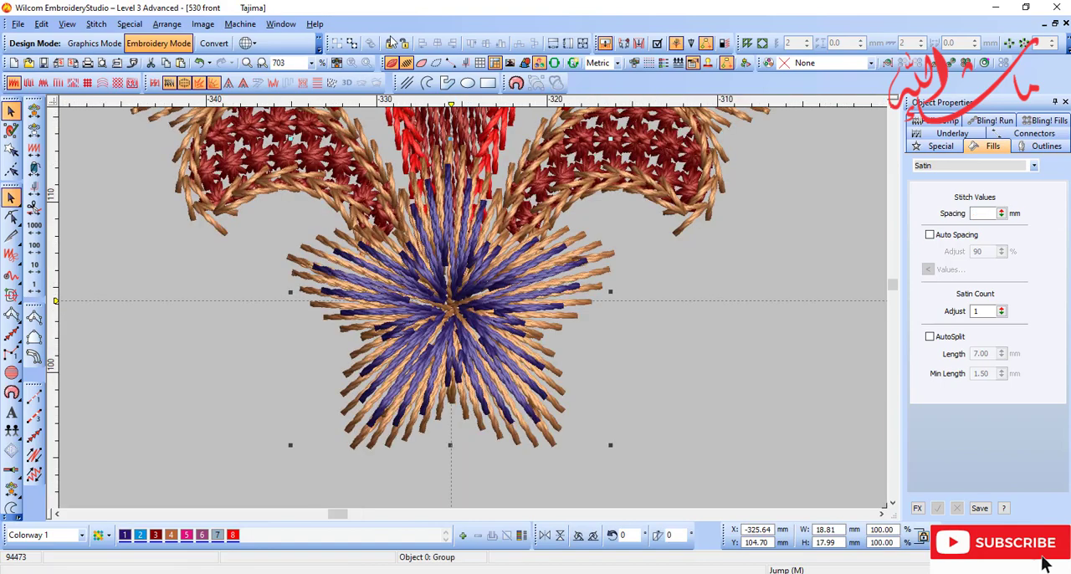
Step: Ungroup the flower into separate petals and compare them with the scanned flower
key(t)
key(Escape)
key(t)
key(d)
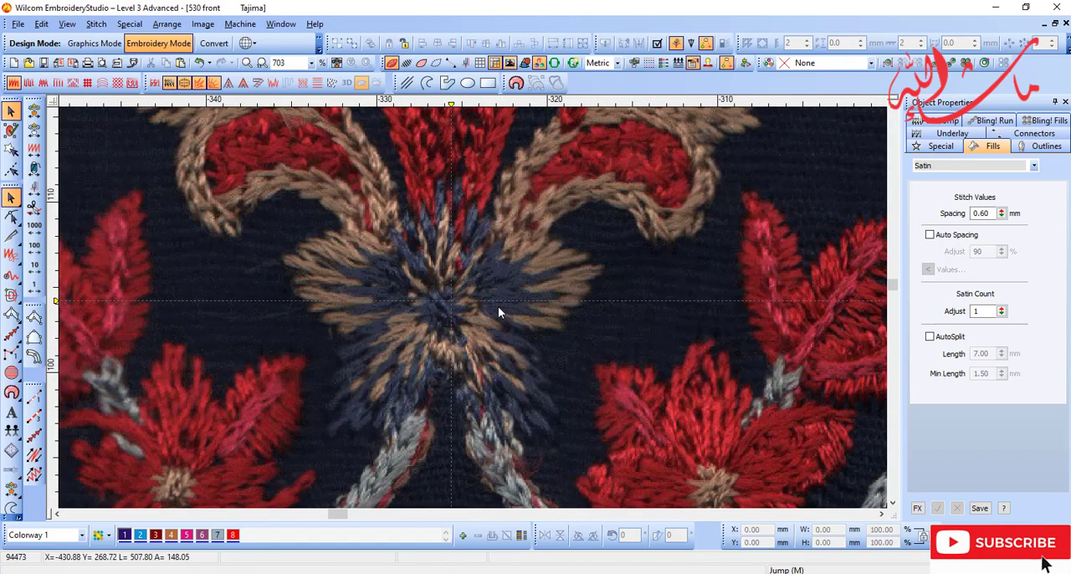
key(s)
key(d)
key(t)
Step: Recolour the outer stitch layers of the flower's two lower petals to dark blue (colour 1)
click(505, 444)
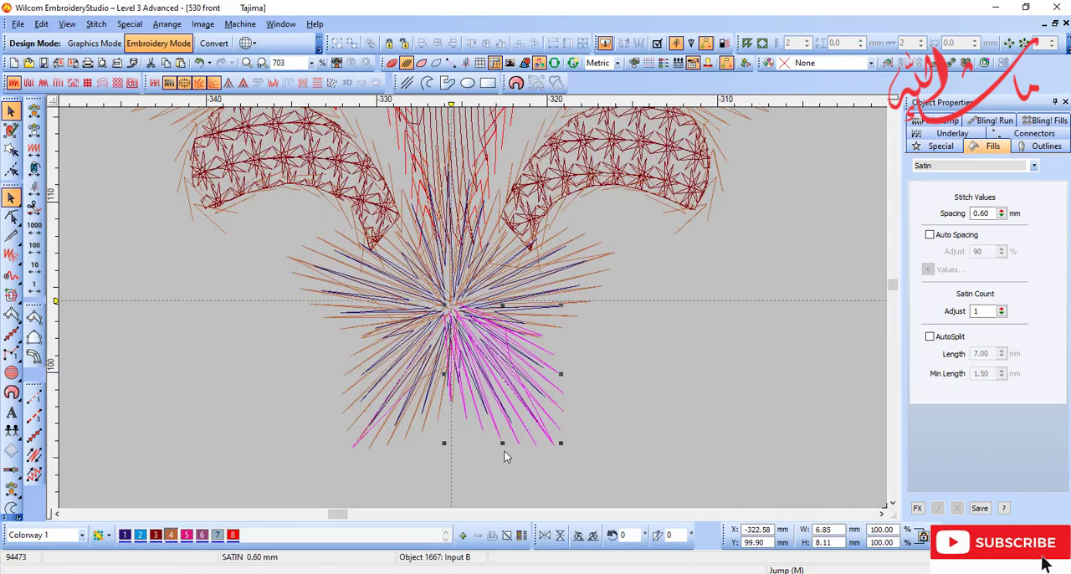
click(391, 441)
key(t)
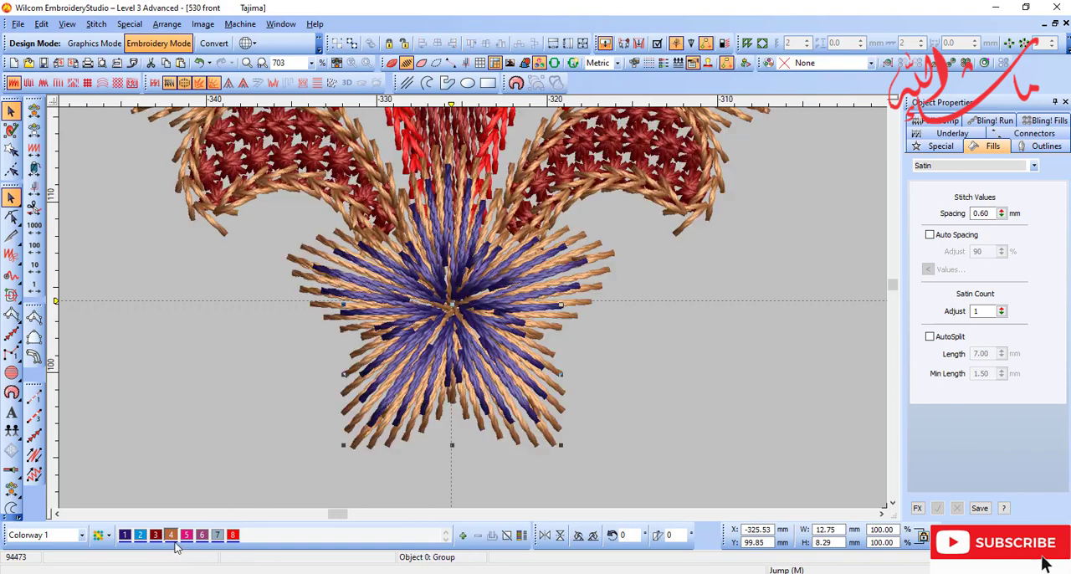
key(t)
key(t)
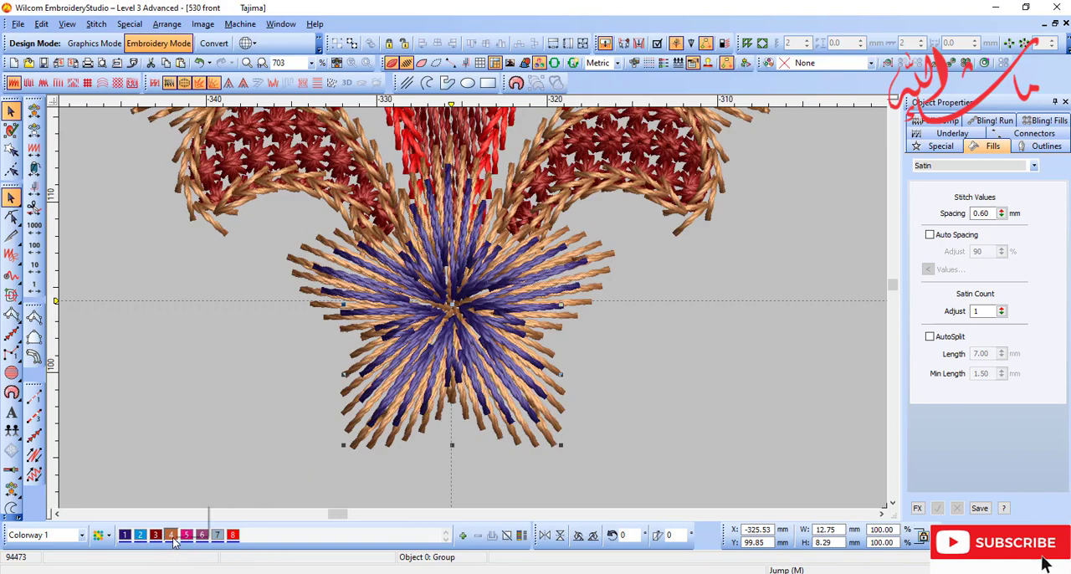
click(126, 536)
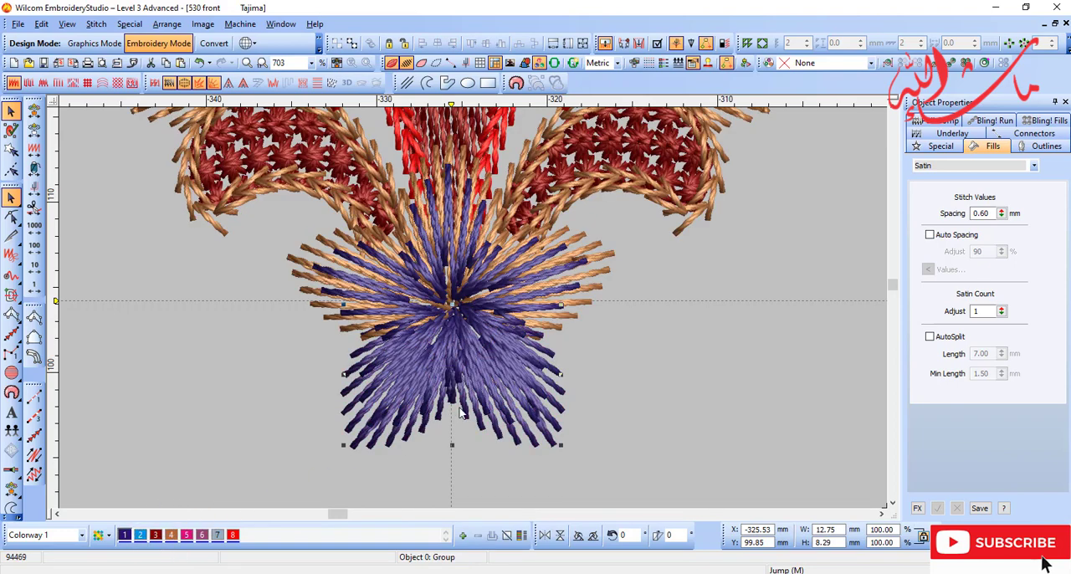
Step: Recolour the inner stitch layers of the two lower petals to tan (colour 4) and compare them with the scan
drag(495, 351, 576, 436)
key(ctrl+z)
key(t)
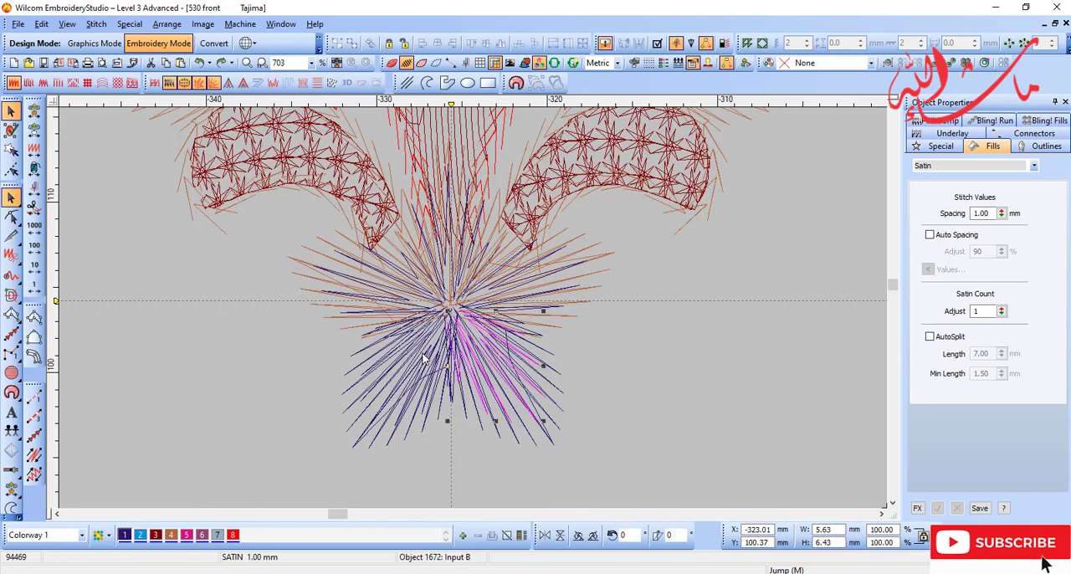
key(t)
click(171, 535)
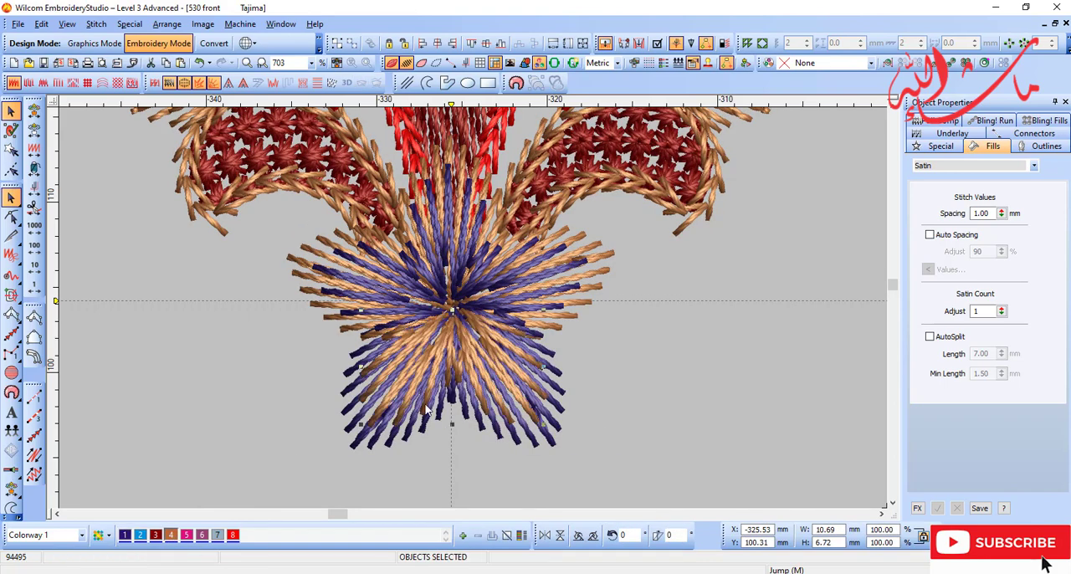
key(d)
key(s)
key(s)
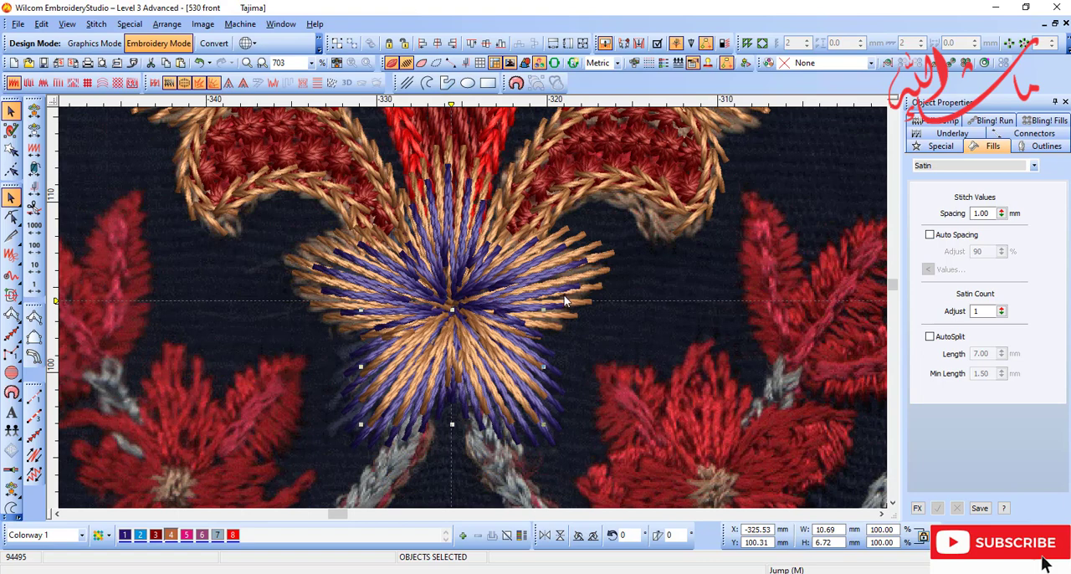
key(s)
key(s)
key(d)
Step: Recolour the outer stitch layer of the flower's upper petal to dark blue (colour 1)
click(440, 165)
key(t)
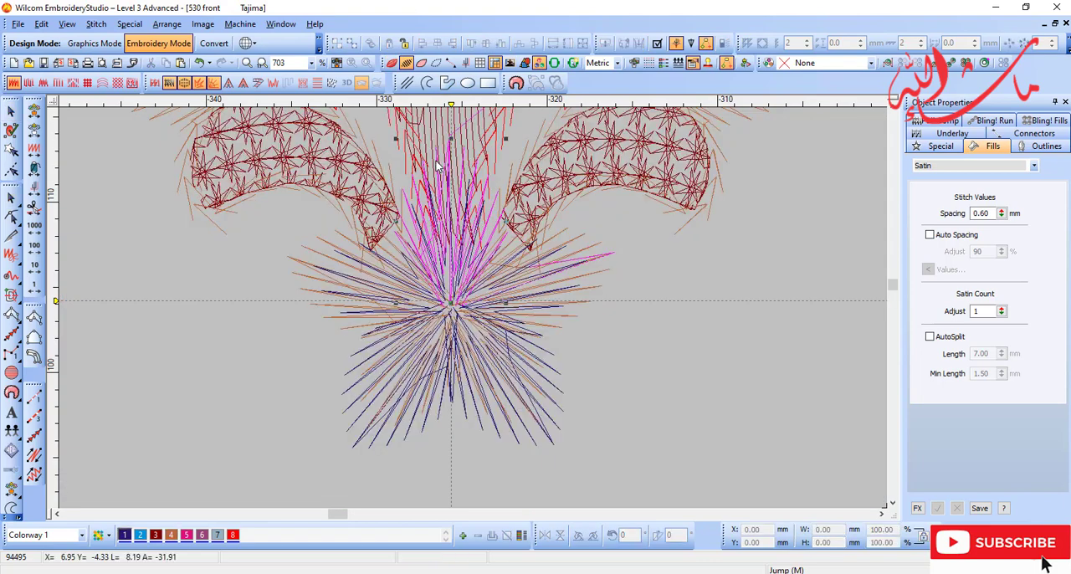
key(t)
click(125, 536)
key(t)
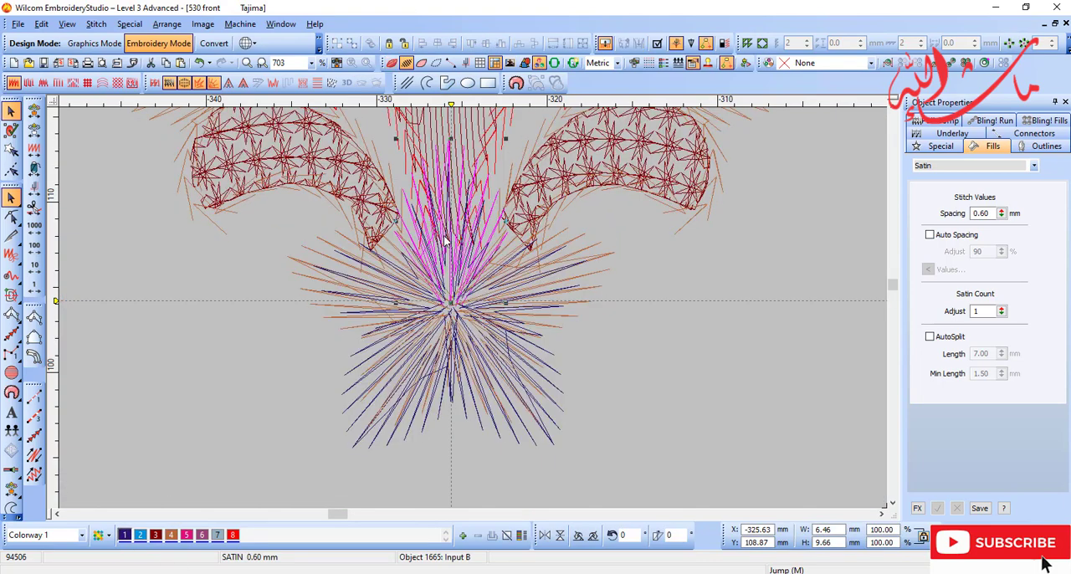
Step: Recolour the upper petal's inner stitch layer to tan (colour 4) and check the motif against the scan
click(445, 240)
key(t)
click(171, 536)
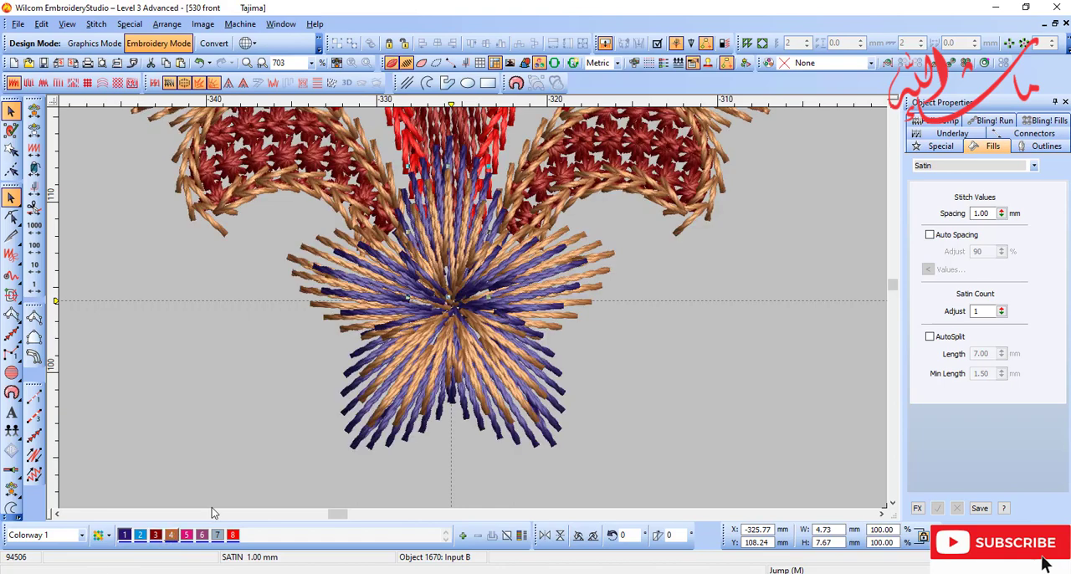
scroll(462, 289, down, 2)
key(d)
key(s)
scroll(474, 296, up, 1)
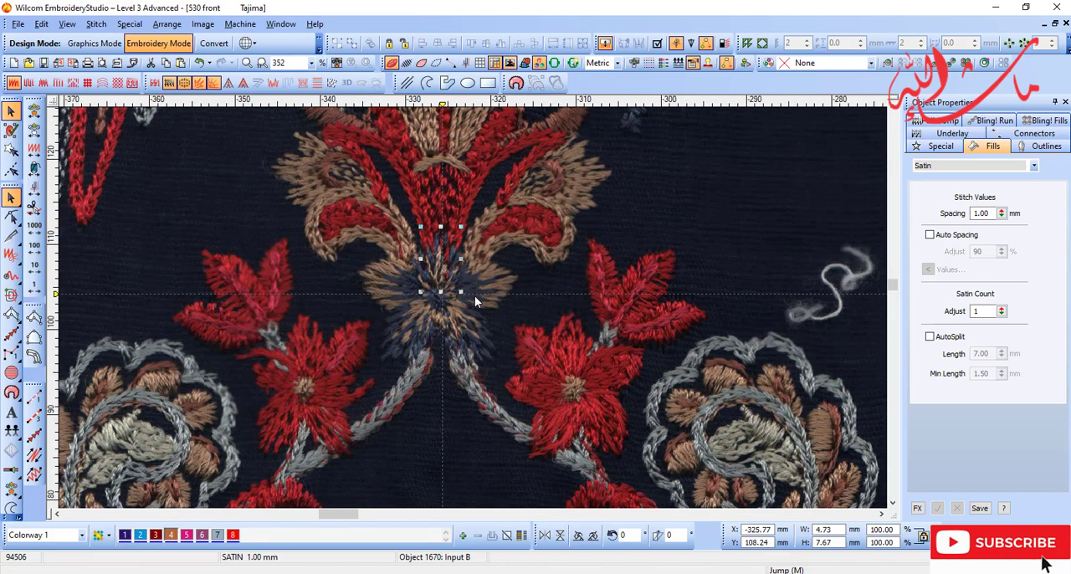
key(s)
key(d)
scroll(475, 311, down, 1)
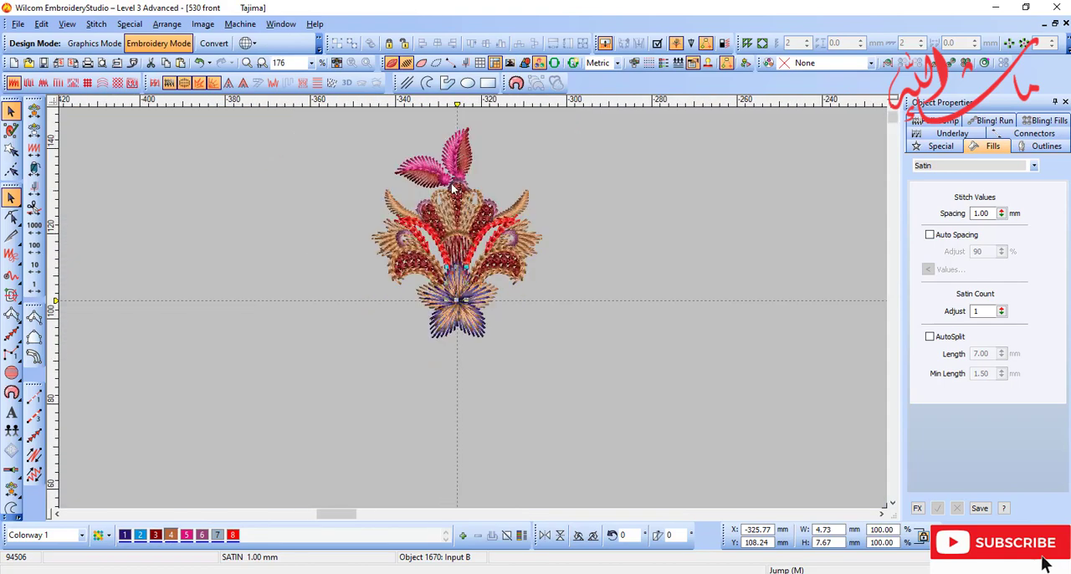
Step: Nudge the upright pink leaf group above the motif up by about 0.6 mm
scroll(452, 188, up, 1)
click(460, 309)
key(t)
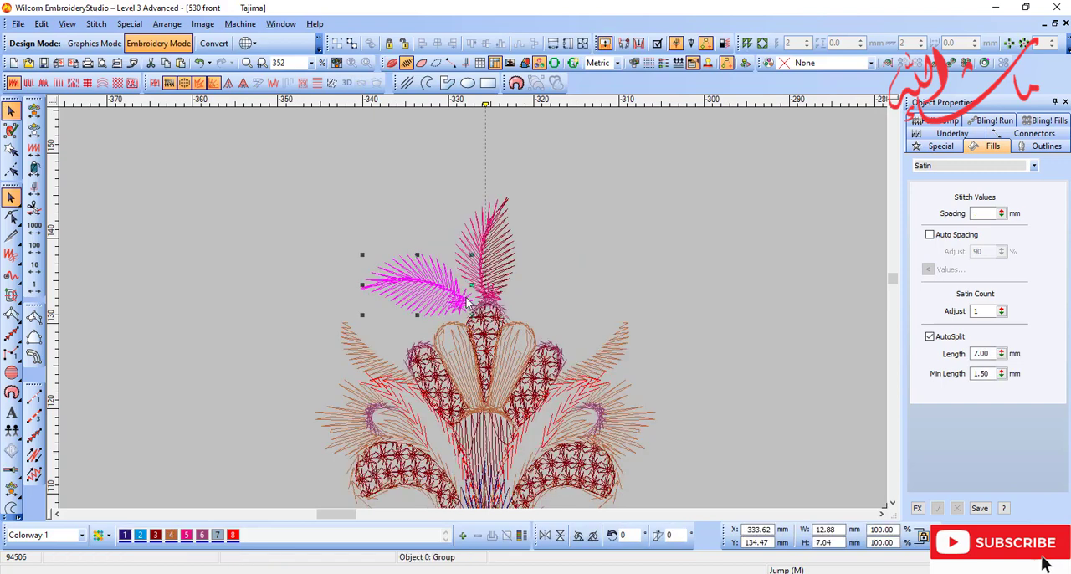
click(494, 278)
key(Up)
key(Up)
key(Up)
key(Up)
key(Up)
key(Up)
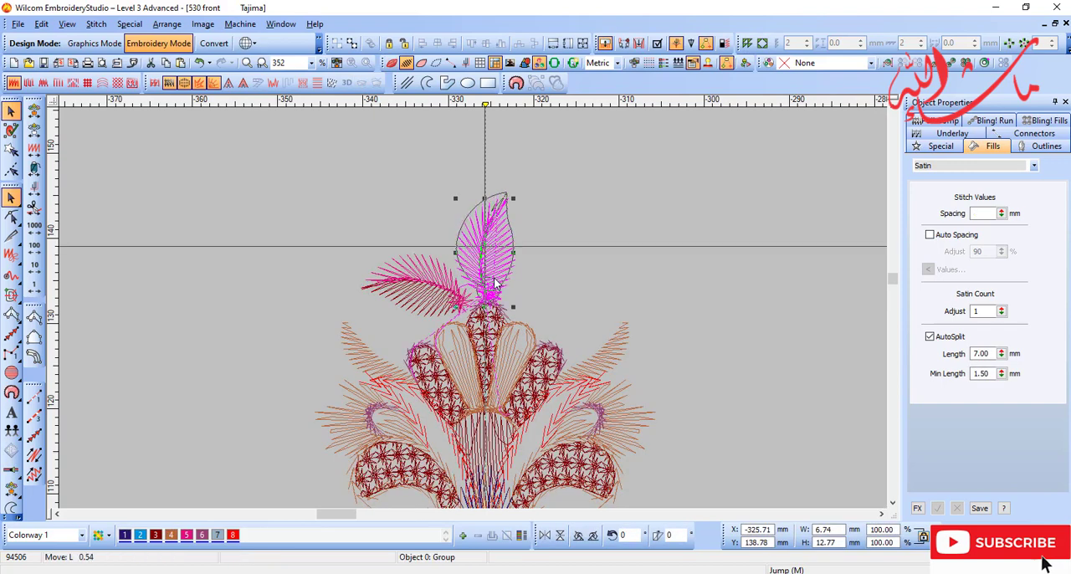
key(t)
Step: Copy the small pink satin circle at the leaf base onto the blue and tan flower's centre and colour it dark blue (colour 1)
click(460, 306)
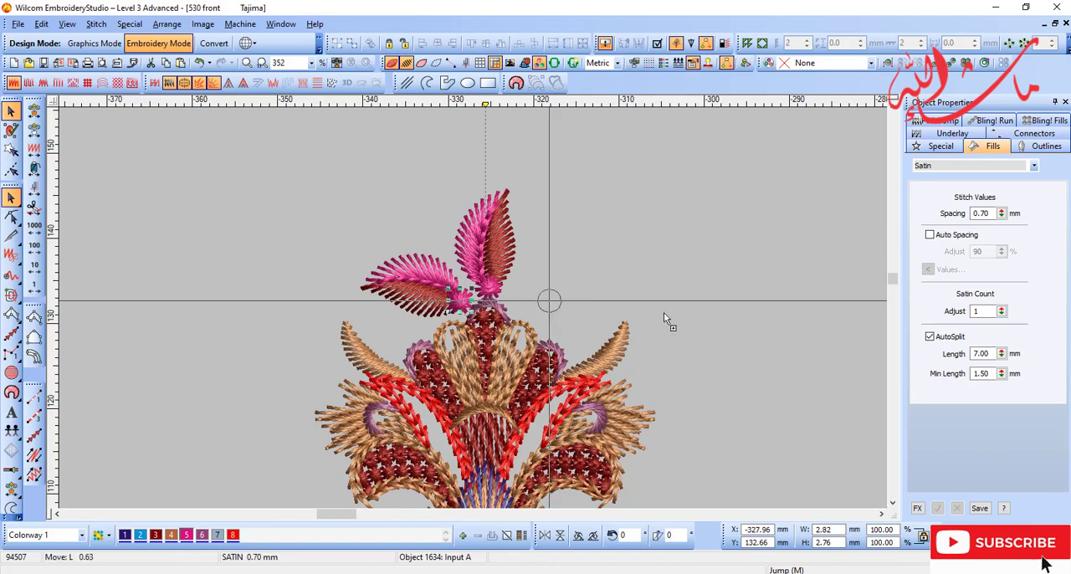
drag(663, 312, 662, 314)
scroll(659, 331, down, 2)
key(b)
drag(392, 329, 489, 393)
key(Down)
key(Down)
key(Down)
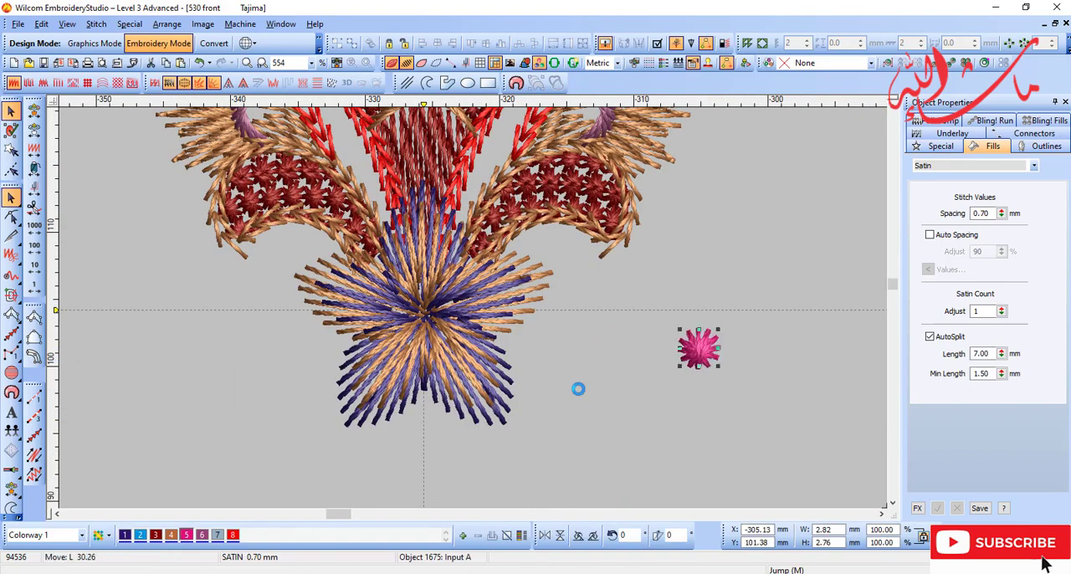
key(d)
key(d)
drag(580, 362, 425, 323)
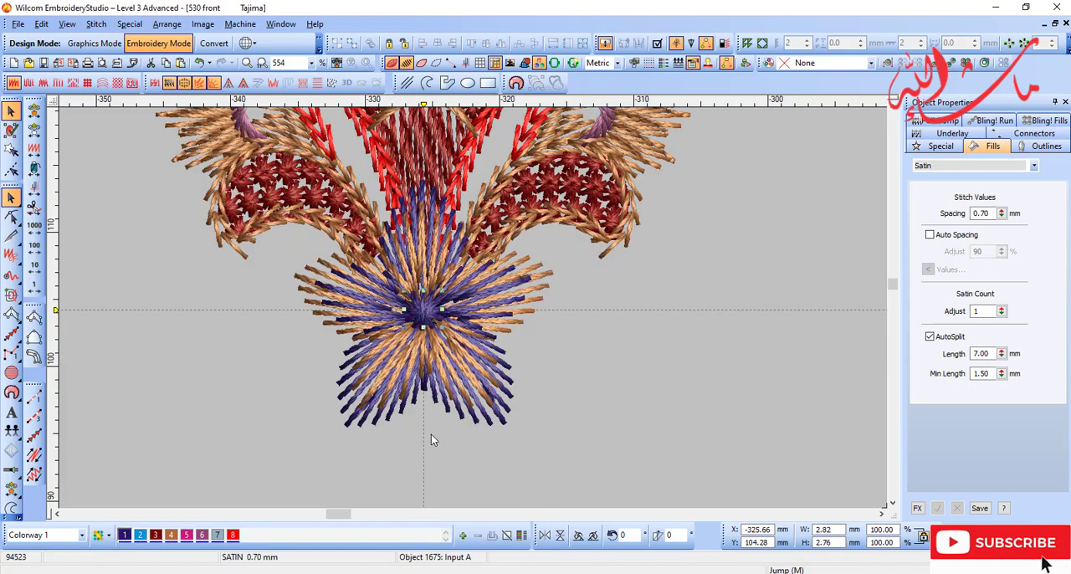
Step: Examine the completed flower and its dark blue centre, comparing it with the scanned embroidery
scroll(477, 311, down, 1)
key(d)
key(d)
scroll(446, 302, up, 1)
key(t)
key(t)
key(Escape)
scroll(568, 397, down, 1)
key(d)
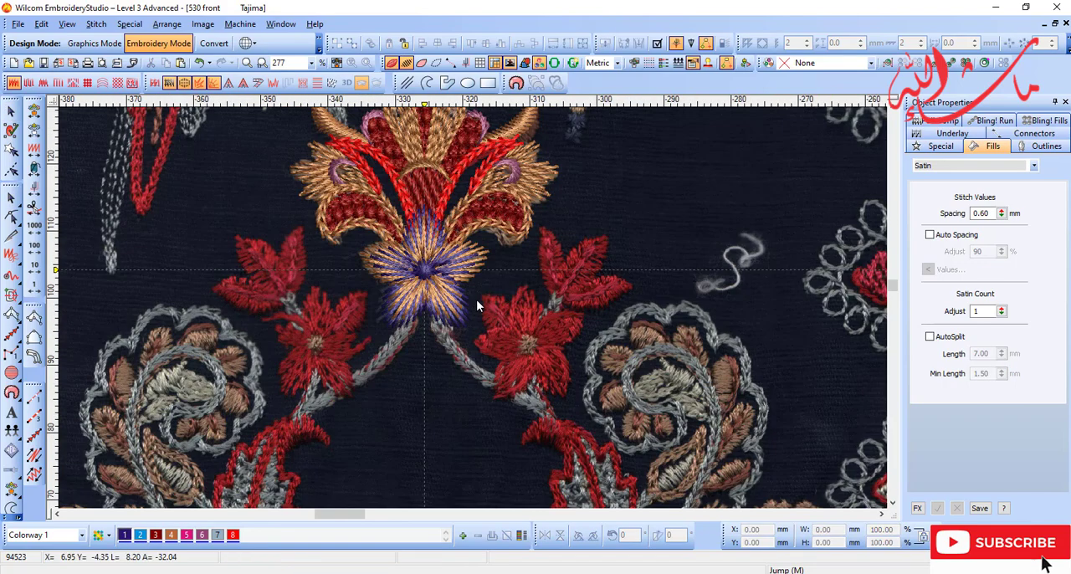
Step: Duplicate the dark blue centre circle onto the centre of the scanned red flower and colour the copy tan (colour 4)
key(b)
drag(441, 323, 877, 504)
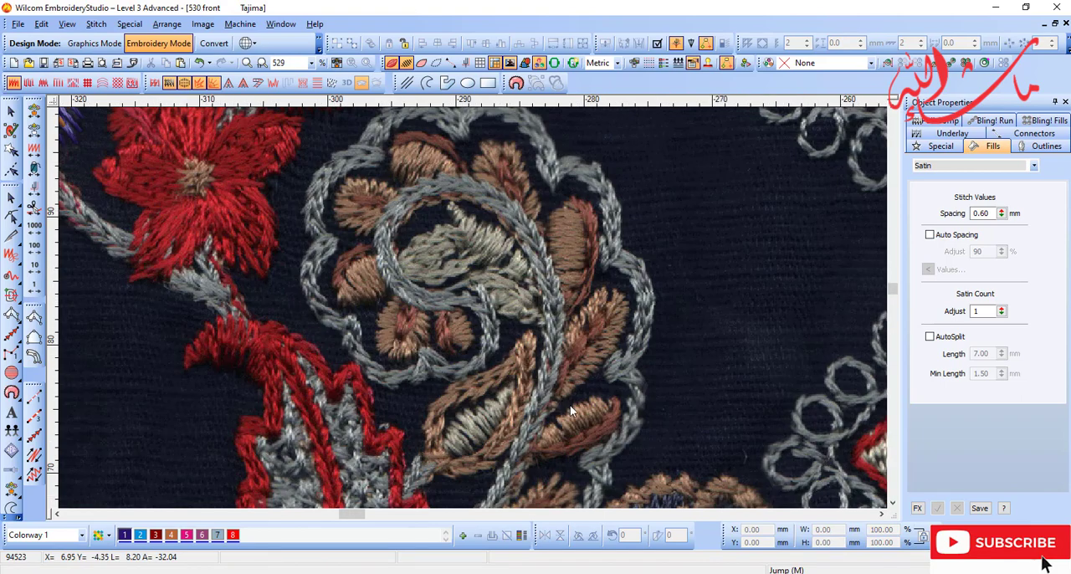
key(shift+z)
key(b)
click(358, 224)
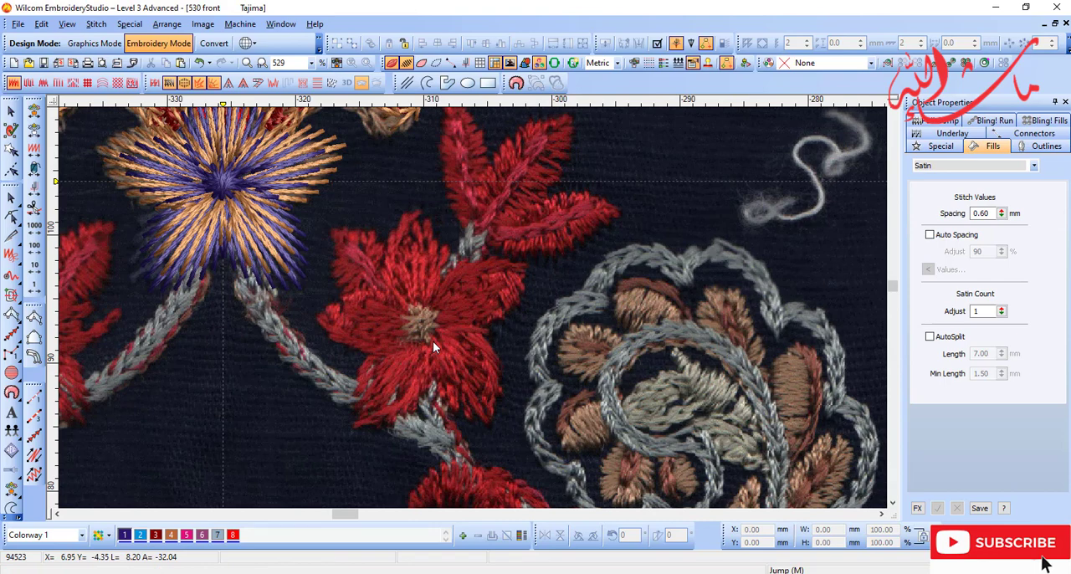
key(o)
click(226, 182)
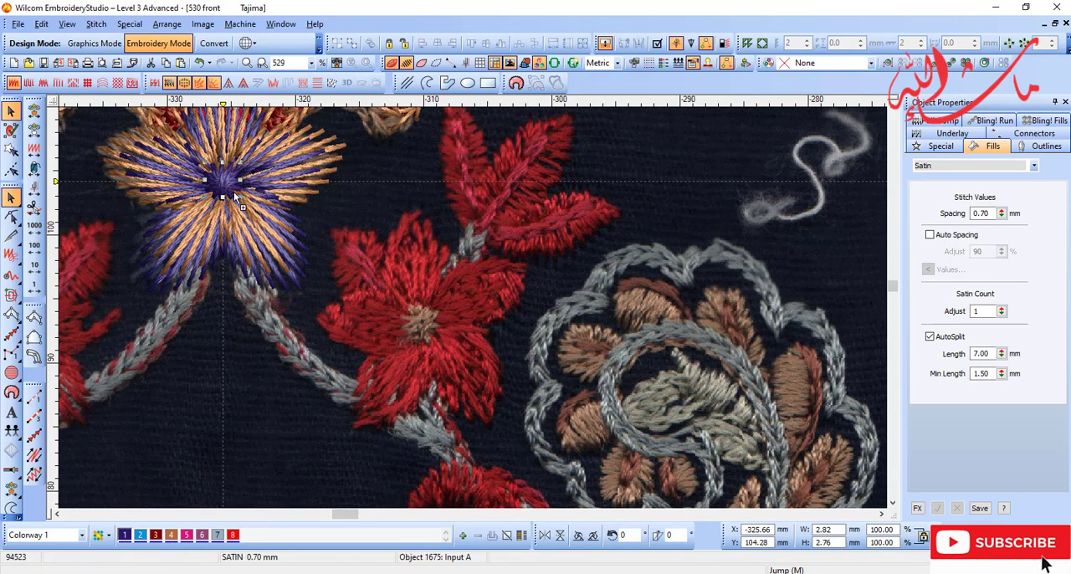
drag(226, 182, 424, 325)
click(171, 535)
key(Escape)
Step: Digitize a narrow curved satin strip with Input A along the upper edge of the red flower's petal beside the grey paisley
click(34, 318)
key(b)
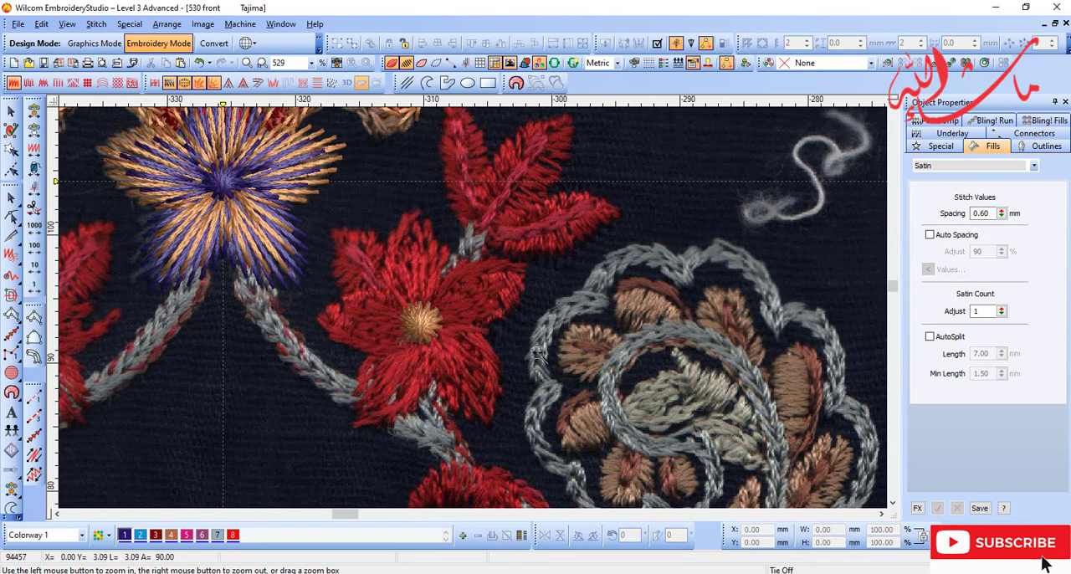
drag(221, 198, 678, 415)
click(427, 314)
right_click(467, 265)
right_click(568, 228)
click(523, 231)
click(617, 241)
key(Return)
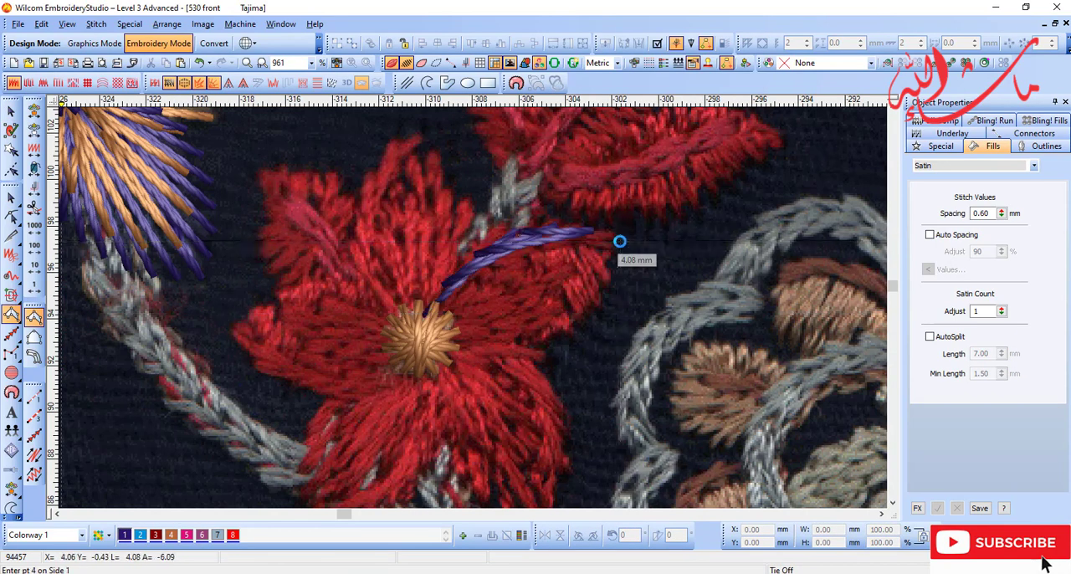
Step: Reshape the curved satin strip to follow the scanned petal edge and colour it dark red (colour 3)
key(h)
key(b)
drag(562, 196, 368, 348)
drag(463, 283, 440, 280)
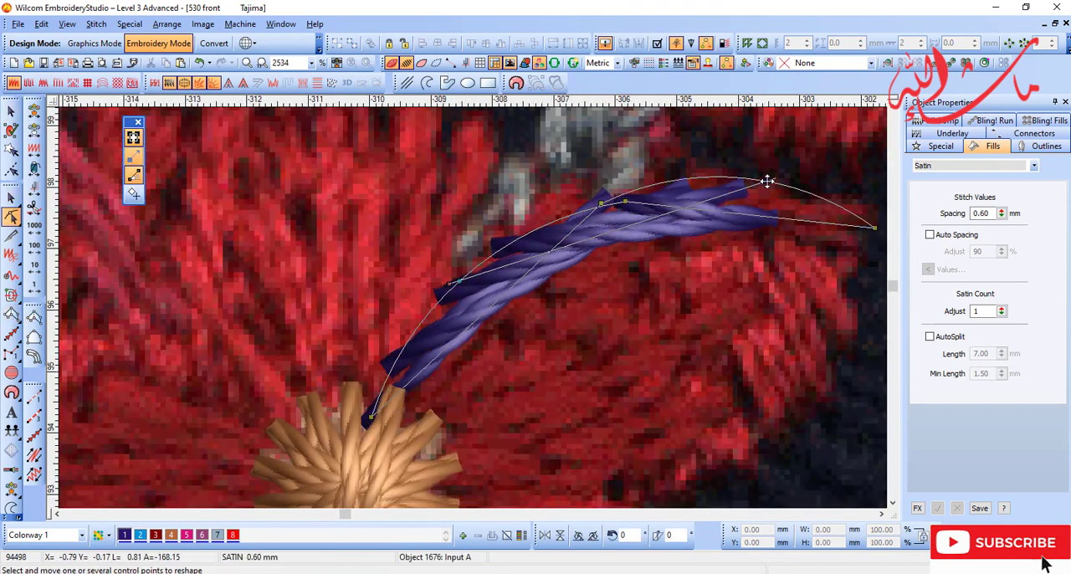
key(Escape)
key(shift+z)
key(shift+z)
click(156, 535)
key(b)
drag(699, 215, 371, 483)
key(Escape)
Step: Digitize the body of the same petal with Input B as a satin area, from the flower centre to the outer tip
key(b)
drag(359, 157, 581, 405)
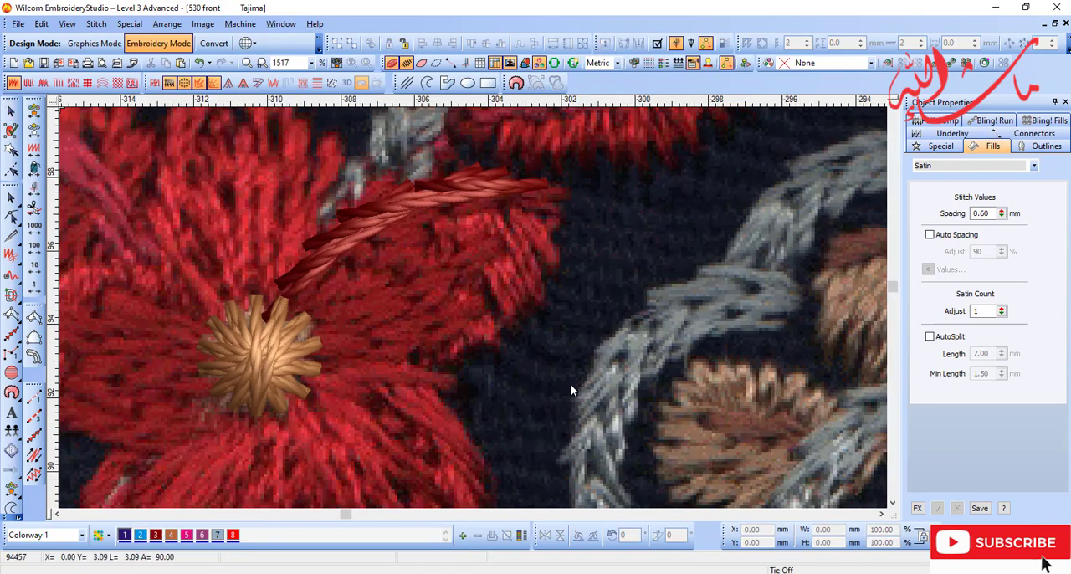
click(34, 337)
key(shift+z)
key(b)
drag(375, 191, 543, 357)
click(262, 439)
right_click(288, 381)
right_click(443, 279)
right_click(503, 264)
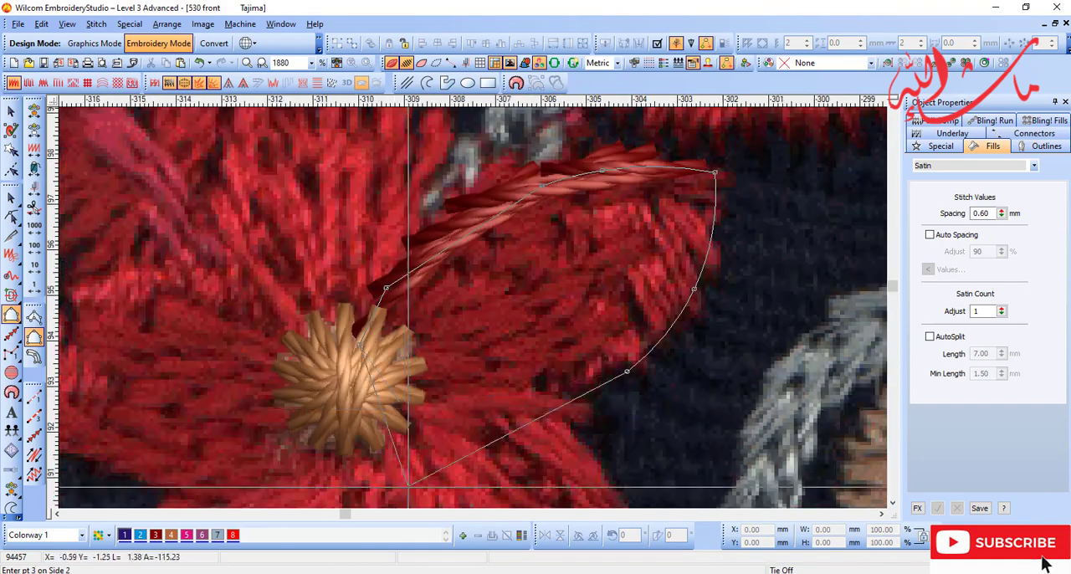
click(483, 397)
click(407, 397)
key(Return)
Step: Reshape the satin petal's outline along its lower edge and around the tan centre
key(shift+z)
key(d)
key(h)
key(b)
drag(404, 263, 559, 416)
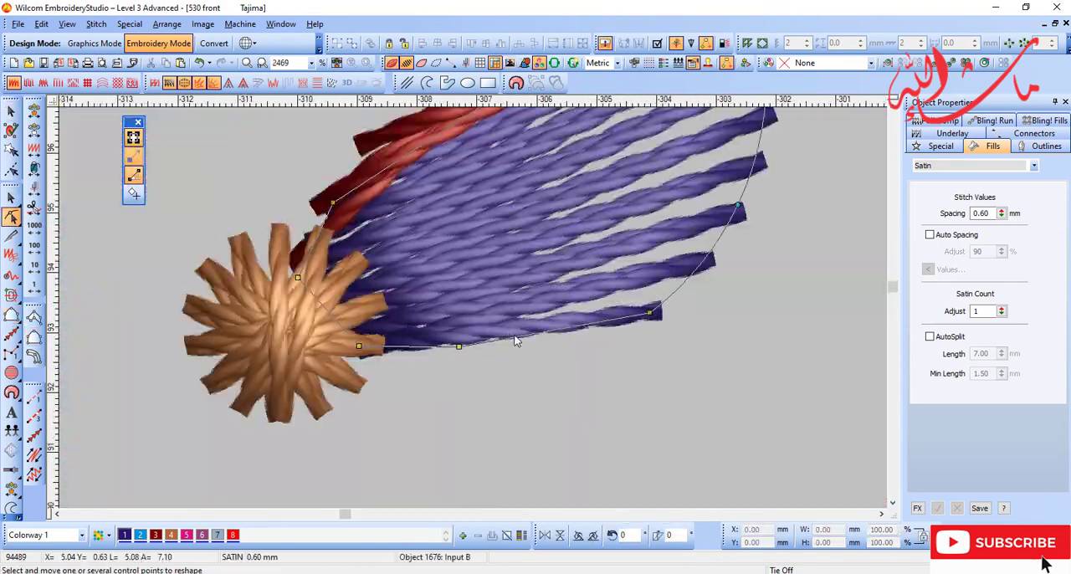
key(shift+z)
key(shift+z)
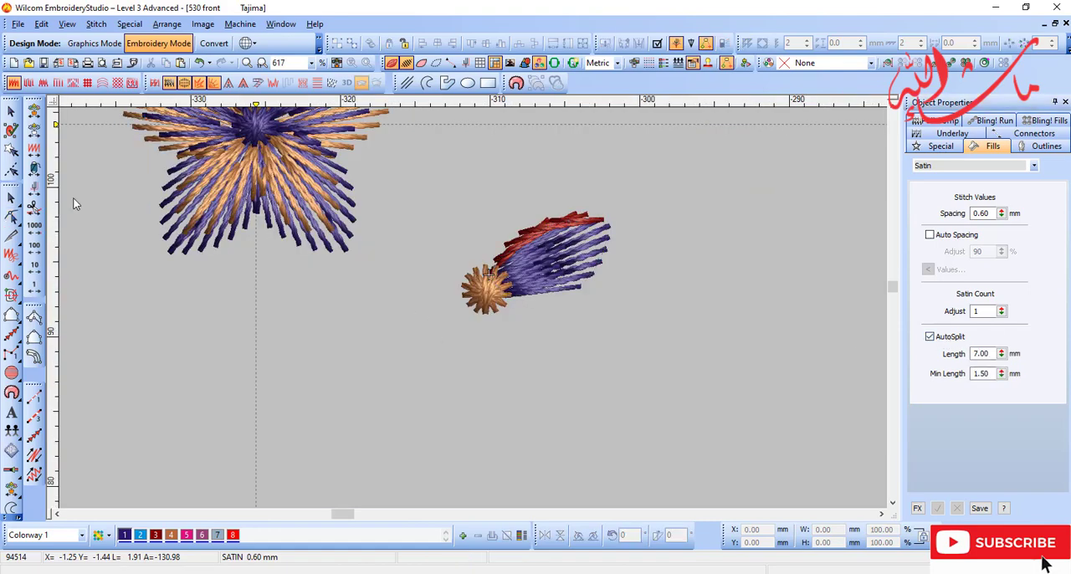
Step: Refine the satin petal's control points, apply dark red (colour 3), and compare the stitches with the scanned petal
click(556, 279)
key(h)
key(b)
drag(402, 195, 473, 204)
key(d)
key(Return)
key(Escape)
key(shift+z)
click(156, 536)
key(Escape)
key(b)
key(shift+z)
key(s)
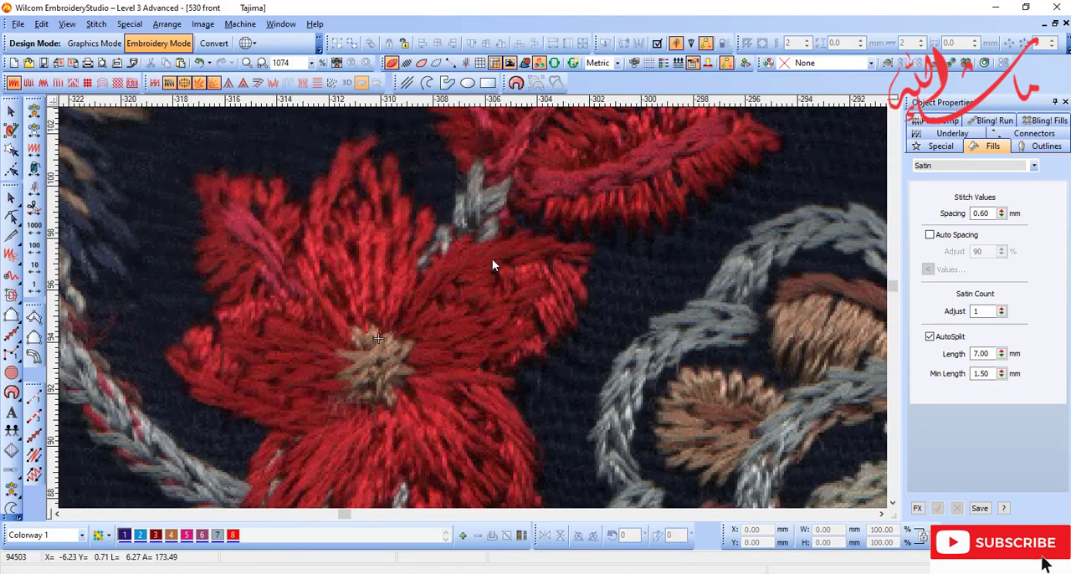
key(s)
key(d)
Step: Colour the satin petal bright red (colour 8) and set its stitch spacing to 0.70 mm
click(494, 284)
click(233, 535)
key(d)
key(s)
key(s)
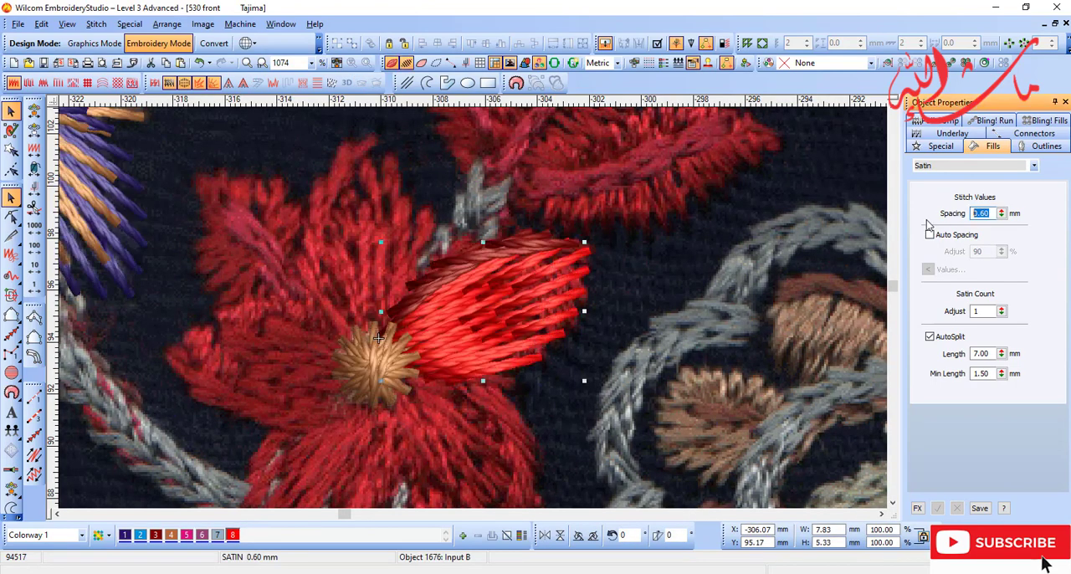
text(0.7)
key(Return)
key(s)
key(s)
key(Escape)
Step: Digitize a shorter Input B satin area, about 6.0 × 4.3 mm, over the inner part of the bright red petal
key(b)
drag(390, 257, 650, 381)
key(shift+z)
key(d)
click(35, 151)
key(t)
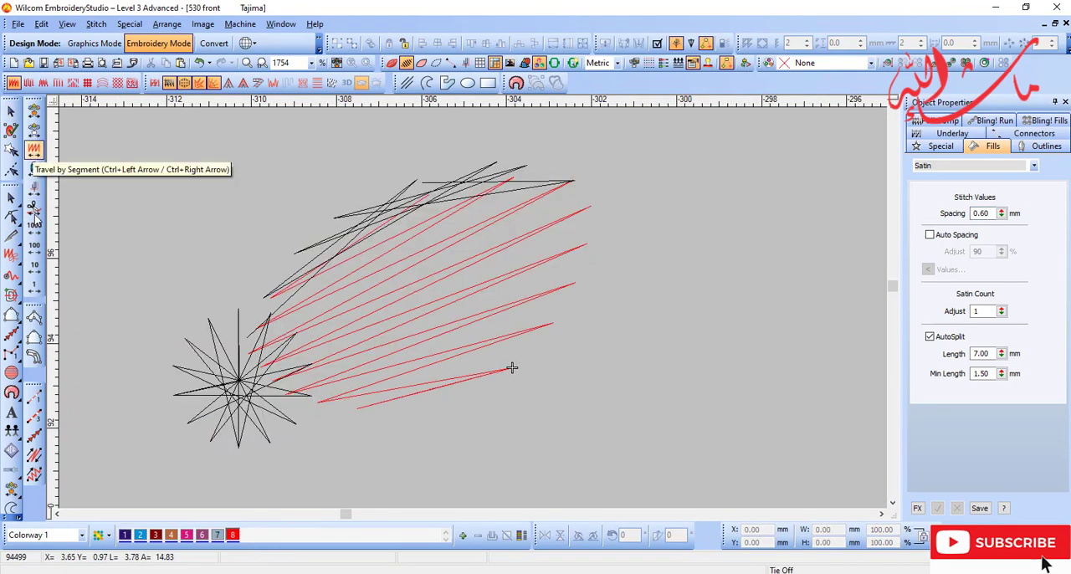
key(t)
click(35, 337)
click(155, 536)
key(s)
key(d)
key(d)
key(s)
click(395, 228)
right_click(459, 235)
click(504, 351)
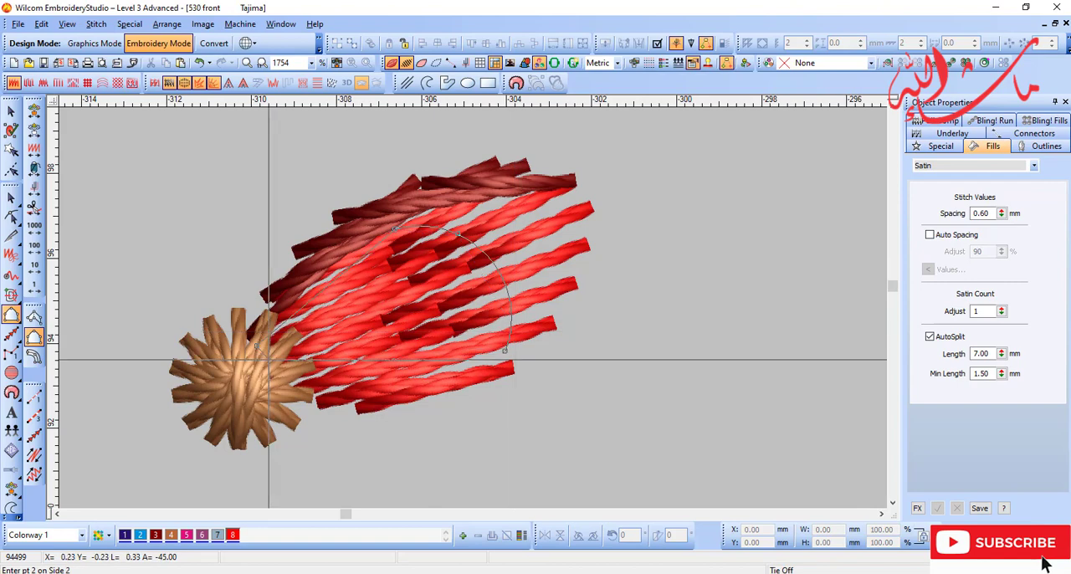
click(299, 408)
key(Return)
Step: Give the inner petal layer a jagged edge on Side 1 with roughness 2 and range 3.00 mm, in dark red (colour 3)
key(Escape)
right_click(273, 83)
click(156, 536)
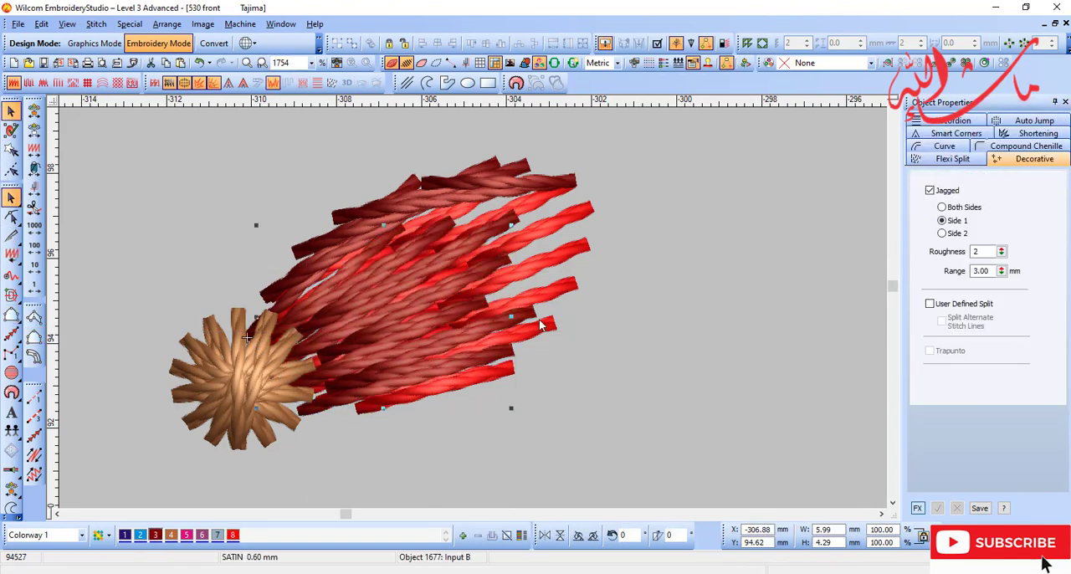
Step: Reshape the dark red inner petal layer to about 5.4 × 4.0 mm, pulling its outer end in from the bright red tips
key(h)
drag(505, 351, 444, 381)
drag(395, 229, 377, 243)
drag(458, 234, 460, 256)
key(Escape)
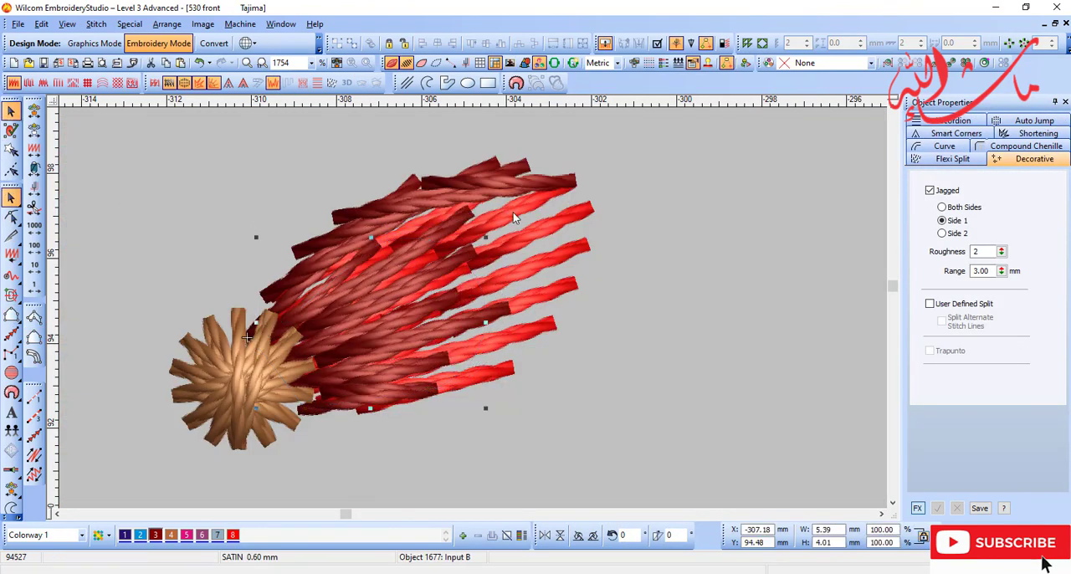
Step: Set the inner petal layer's satin stitch spacing to 0.75 mm
key(t)
double_click(450, 296)
key(t)
key(Return)
scroll(856, 250, down, 1)
key(d)
key(d)
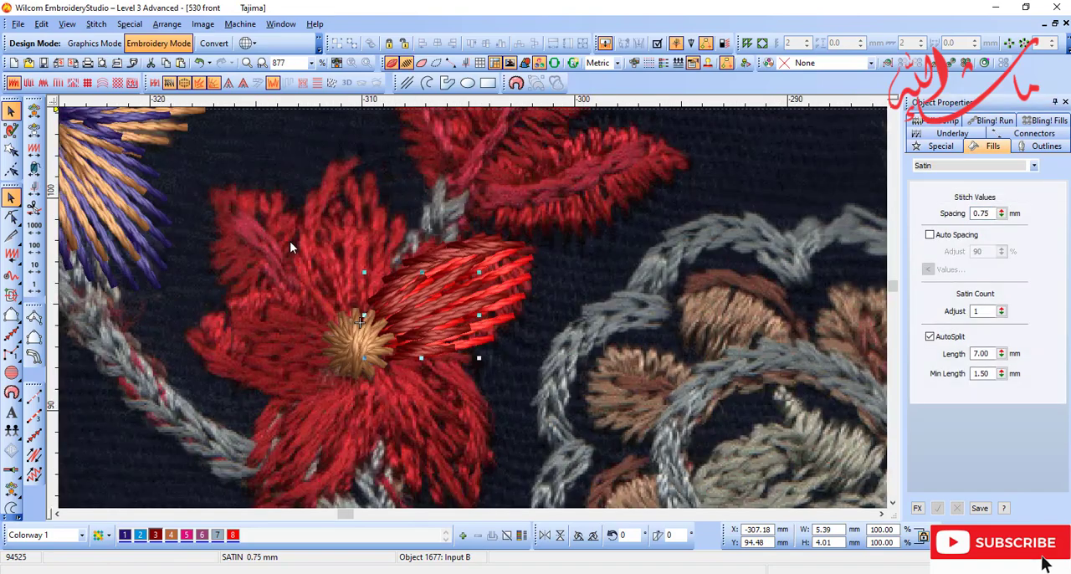
Step: Group the dark red inner layer with the bright red petal beneath it
key(t)
ctrl+click(505, 249)
key(ctrl+g)
Step: Wreath the grouped petal around the beige flower centre to form a five-petal flower, and compare it with the scan
key(t)
scroll(383, 318, down, 1)
key(b)
drag(377, 370, 463, 286)
key(t)
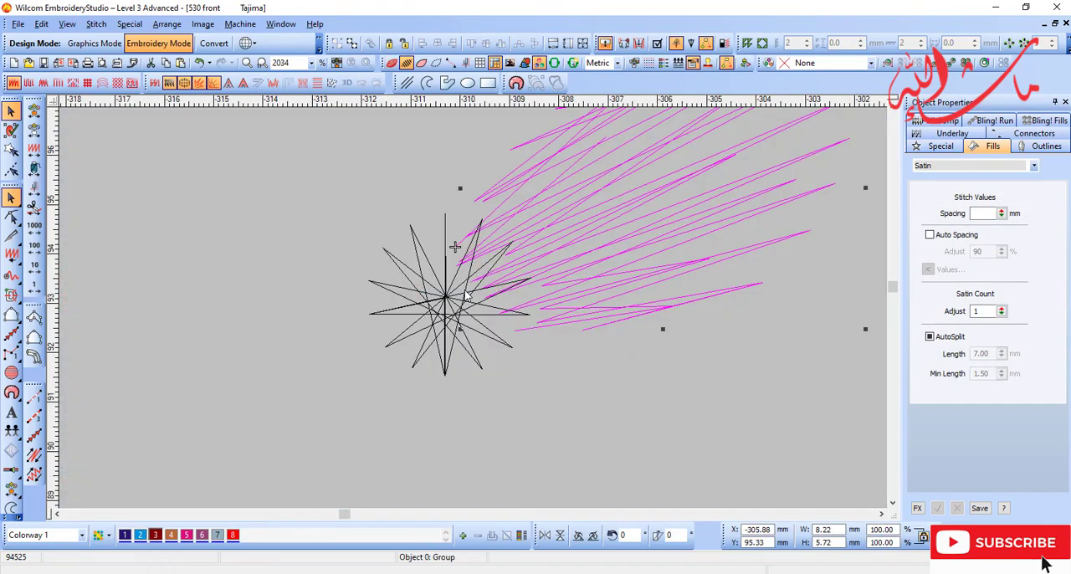
click(1007, 47)
click(444, 307)
scroll(613, 333, down, 2)
key(t)
key(d)
key(s)
key(s)
key(s)
key(s)
key(s)
key(s)
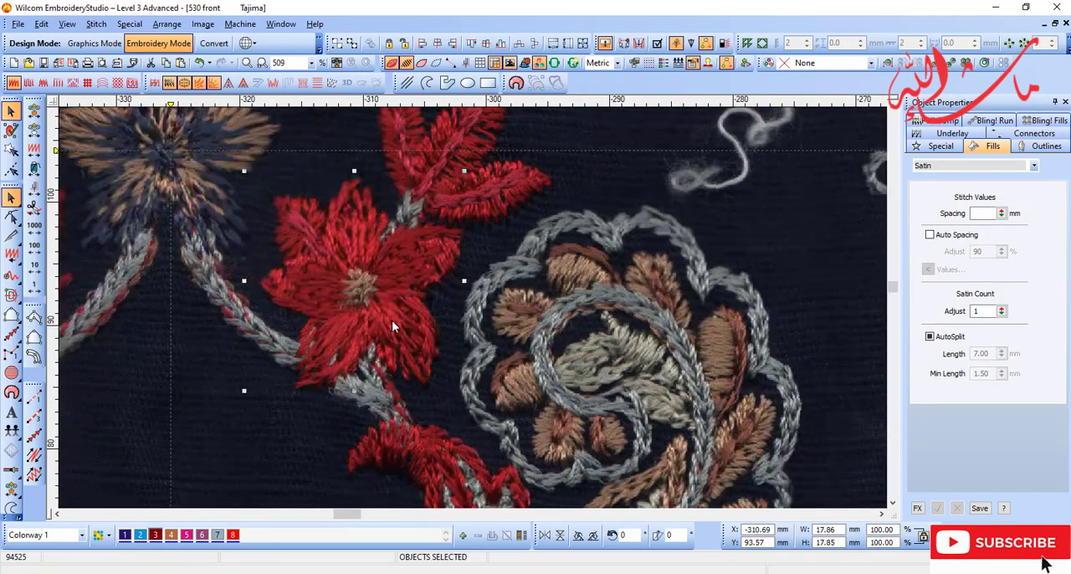
Step: Travel back through the stitch sequence to a position before the flower's petals
key(d)
key(t)
click(33, 154)
click(34, 153)
Step: Digitize an Input B satin area over the small leaf between the flower's left and upper petals, in dark red (colour 3)
click(33, 317)
key(t)
key(d)
scroll(364, 280, up, 1)
key(b)
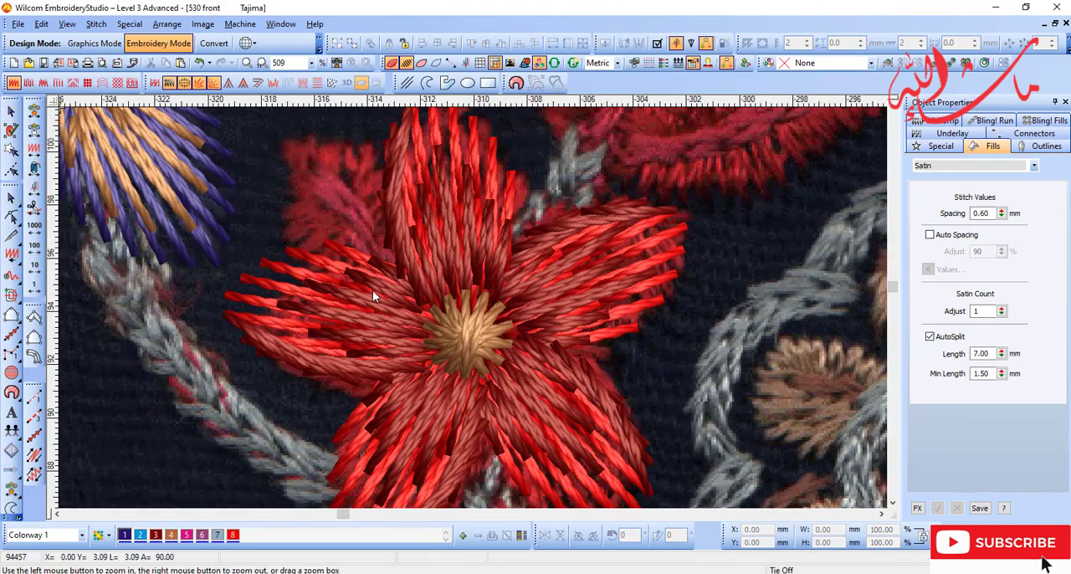
drag(266, 110, 490, 362)
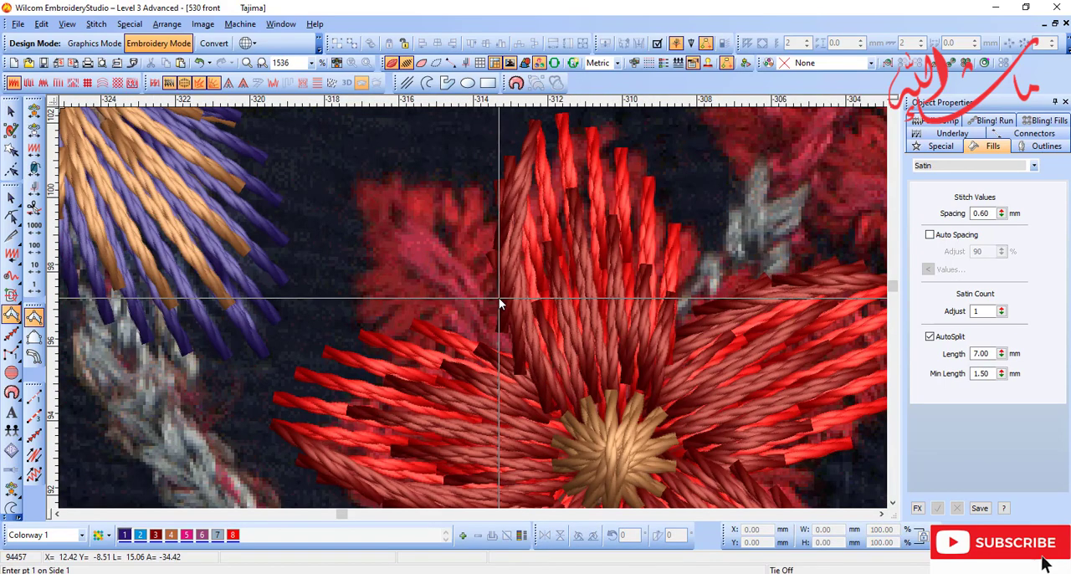
click(360, 185)
click(500, 193)
click(365, 247)
click(462, 283)
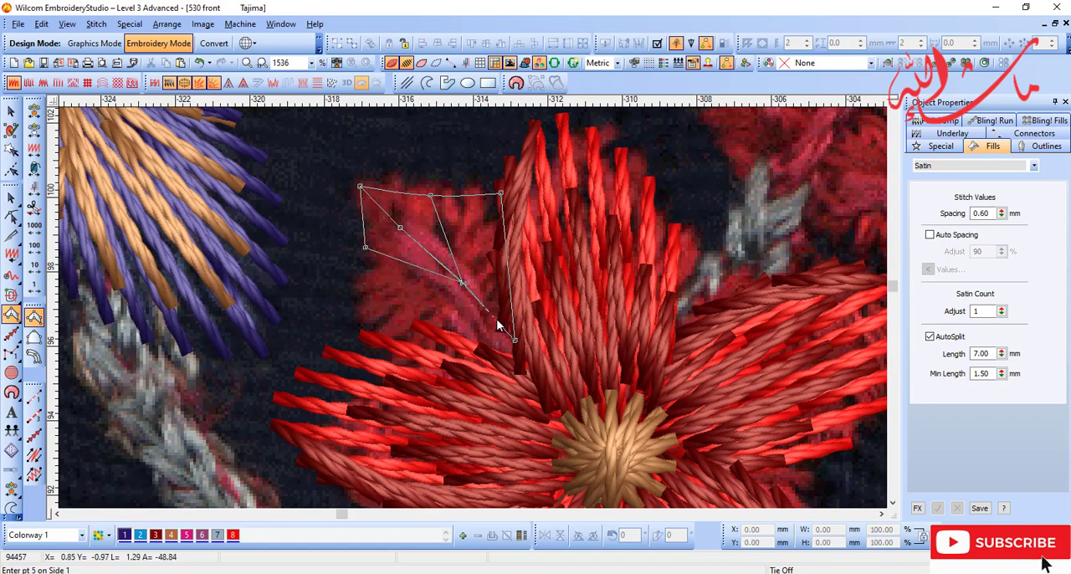
click(361, 325)
click(504, 358)
key(Return)
key(d)
key(Escape)
click(156, 536)
key(Escape)
Step: Add a backstitch vein in magenta (colour 5) along the small leaf from its outer corner to the flower
click(34, 455)
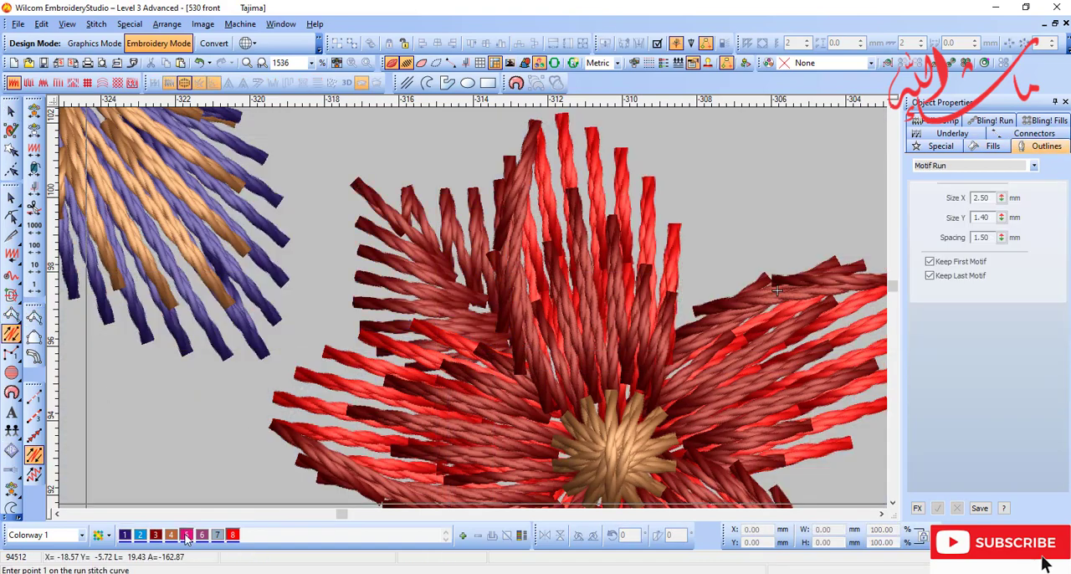
click(186, 538)
click(376, 201)
click(519, 368)
key(Return)
key(d)
Step: Start an Input B satin area on the red leaf cluster above and to the right of the flower
scroll(523, 377, down, 2)
key(b)
drag(502, 215, 671, 342)
click(34, 317)
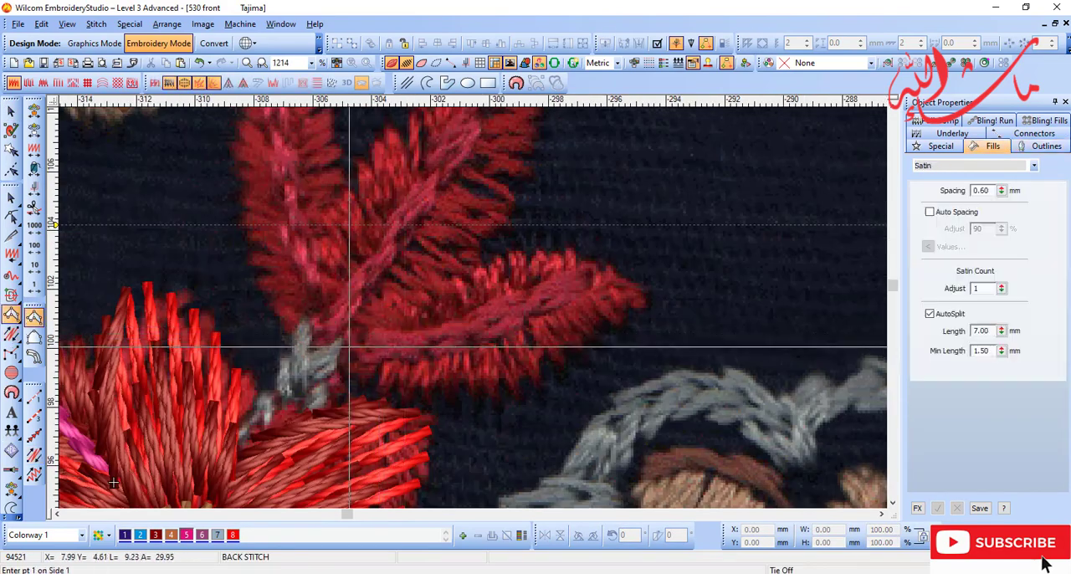
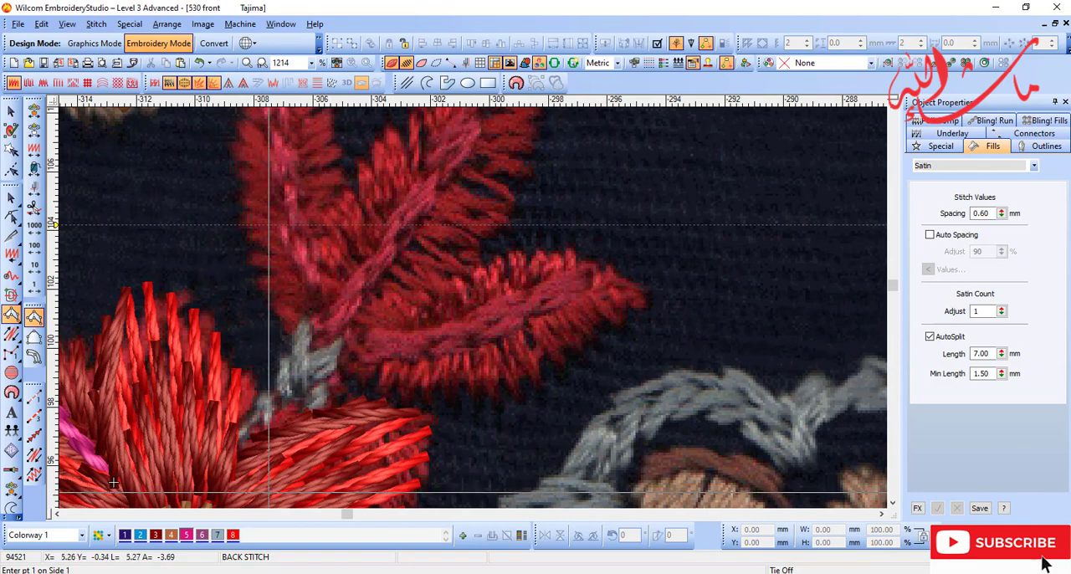
Step: Digitize an Input B satin area over the lower half of the cluster's right-hand leaf, from base to tip, in dark red (colour 3)
click(11, 334)
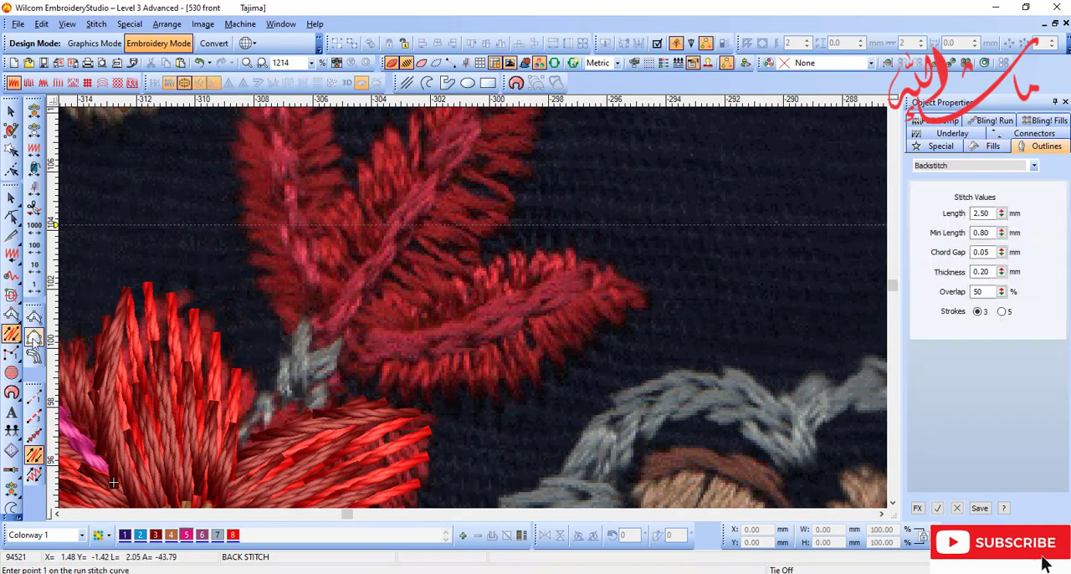
click(34, 336)
click(334, 356)
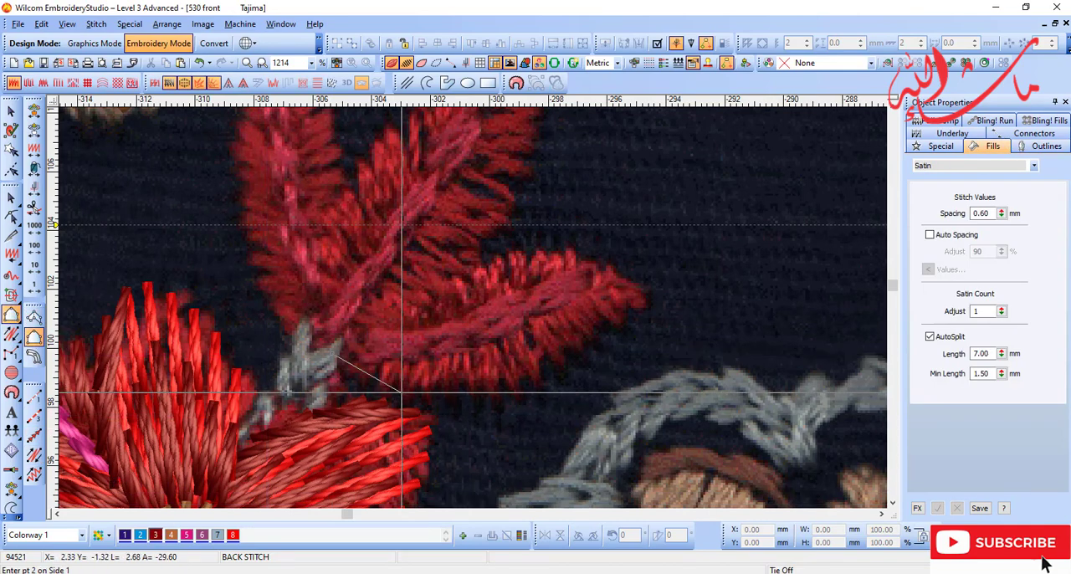
right_click(539, 376)
right_click(596, 325)
click(642, 306)
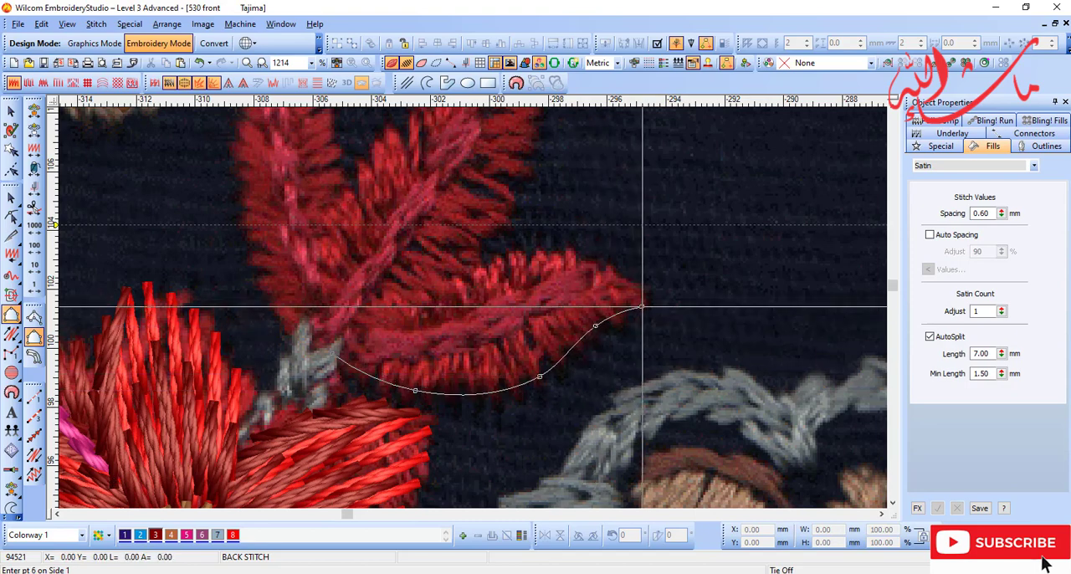
click(636, 293)
key(Return)
click(324, 342)
right_click(398, 346)
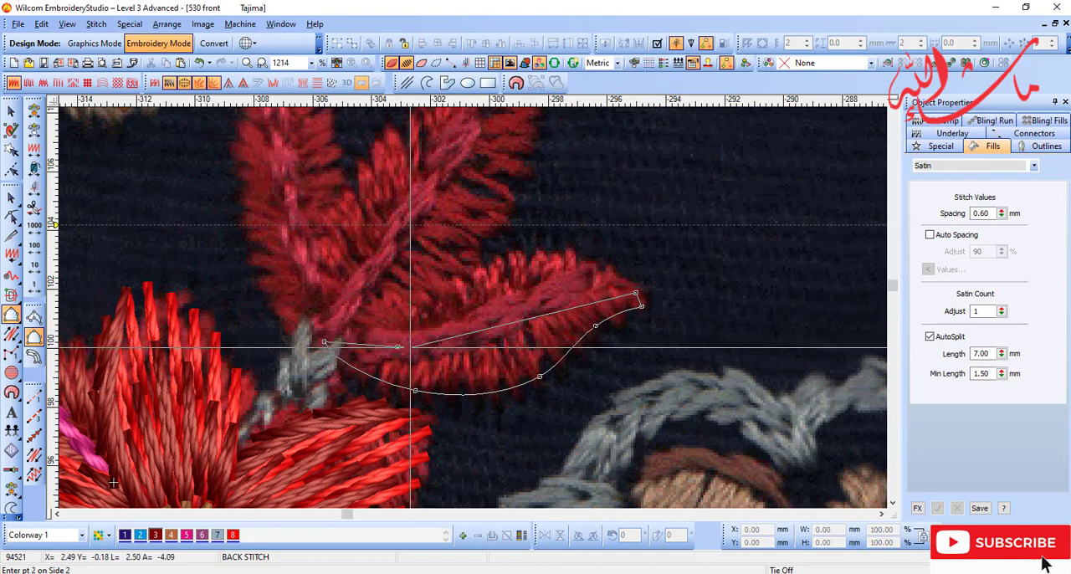
right_click(482, 327)
click(594, 281)
key(Return)
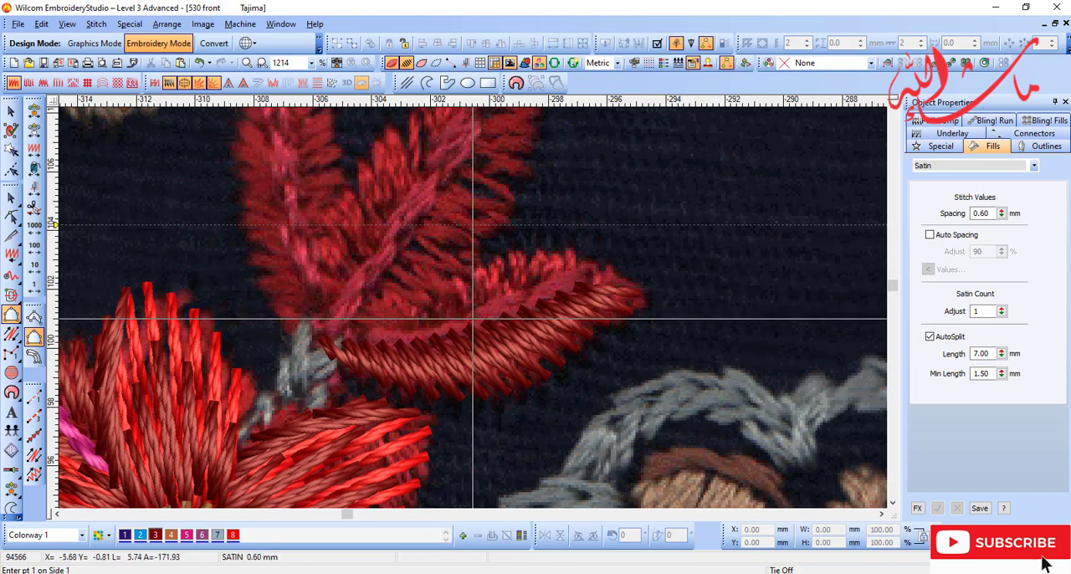
Step: Digitize a matching Input B satin area over the upper half of the same leaf, meeting the lower half along the centre vein
key(d)
key(d)
click(327, 336)
right_click(393, 294)
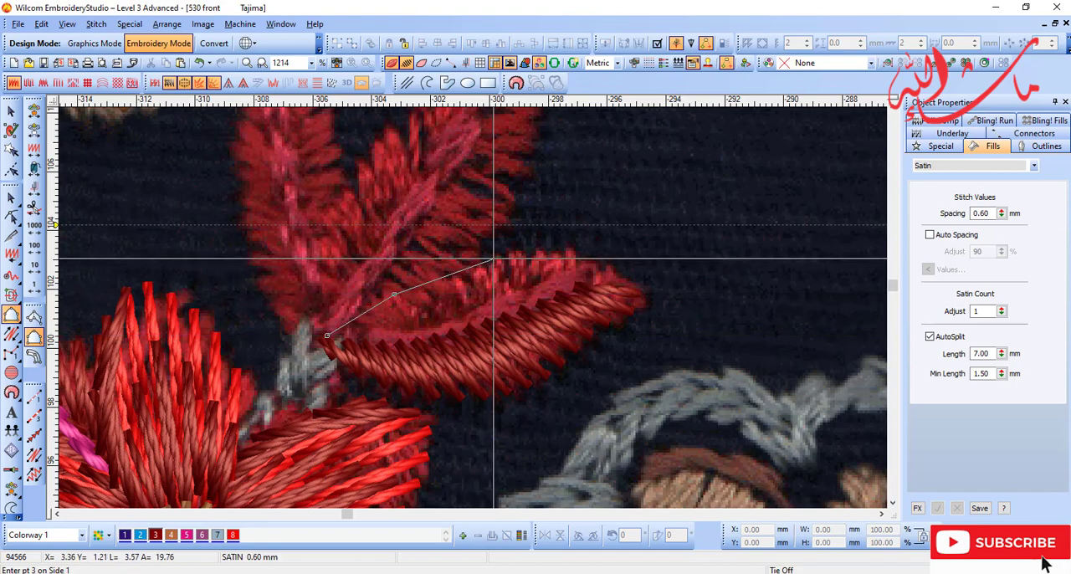
right_click(503, 253)
right_click(558, 252)
click(638, 292)
key(Return)
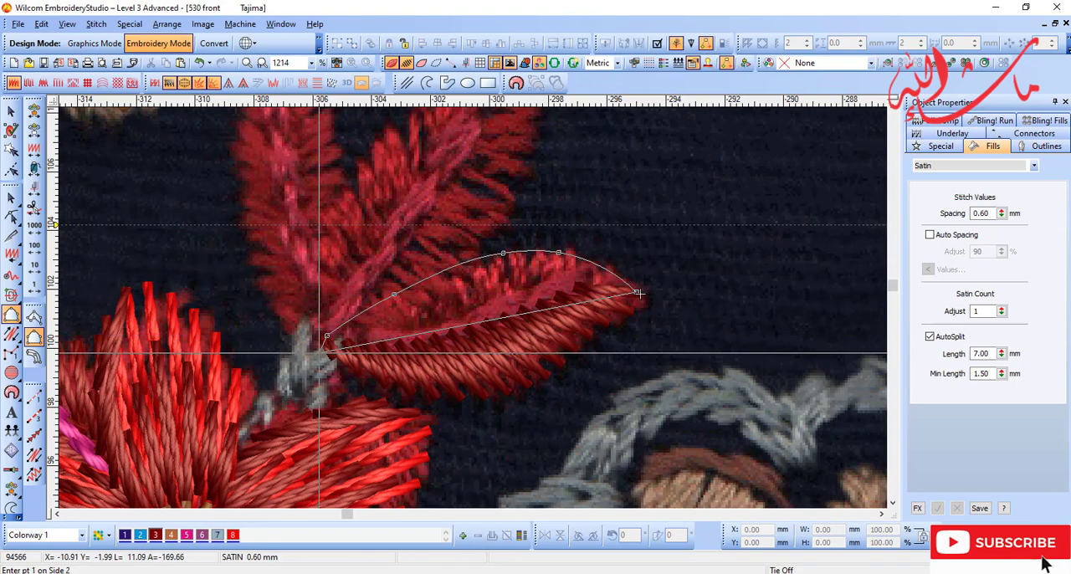
key(Return)
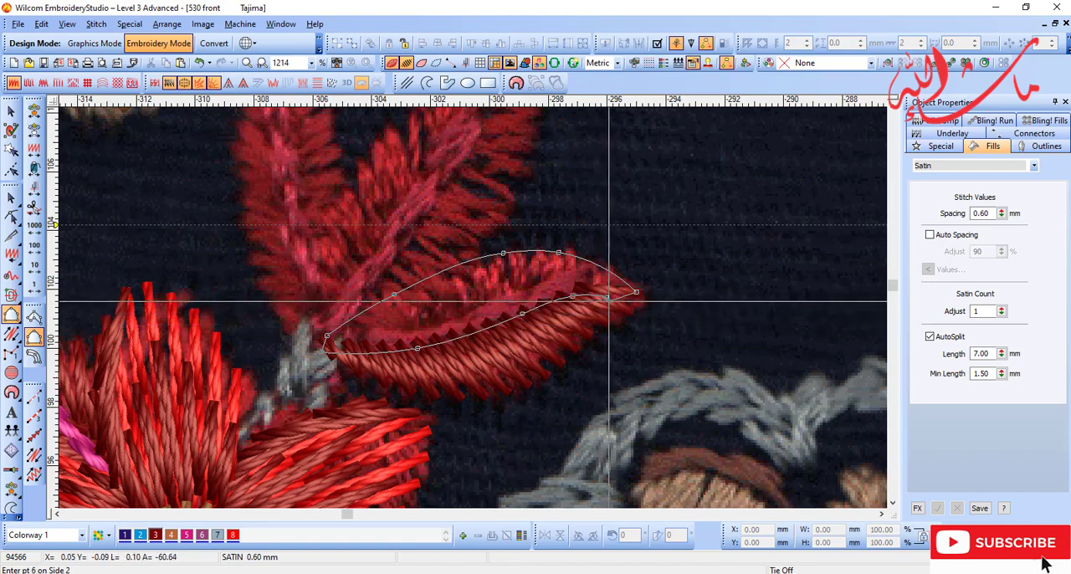
Step: Reshape the stitch angles of the leaf's upper half so they slant outward, and recolour it bright red (colour 8)
key(d)
key(Escape)
ctrl+click(429, 350)
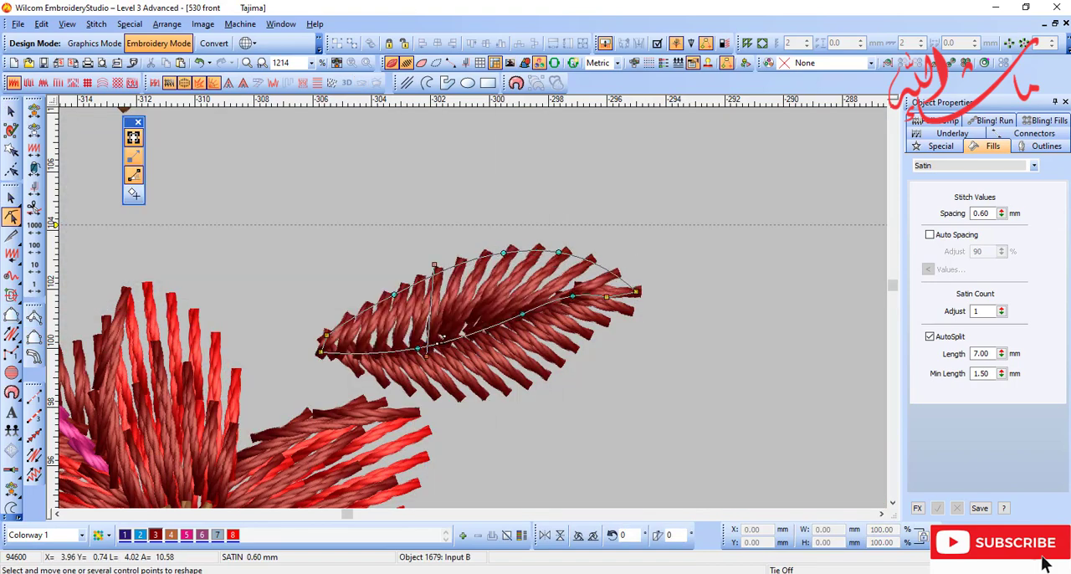
ctrl+click(540, 305)
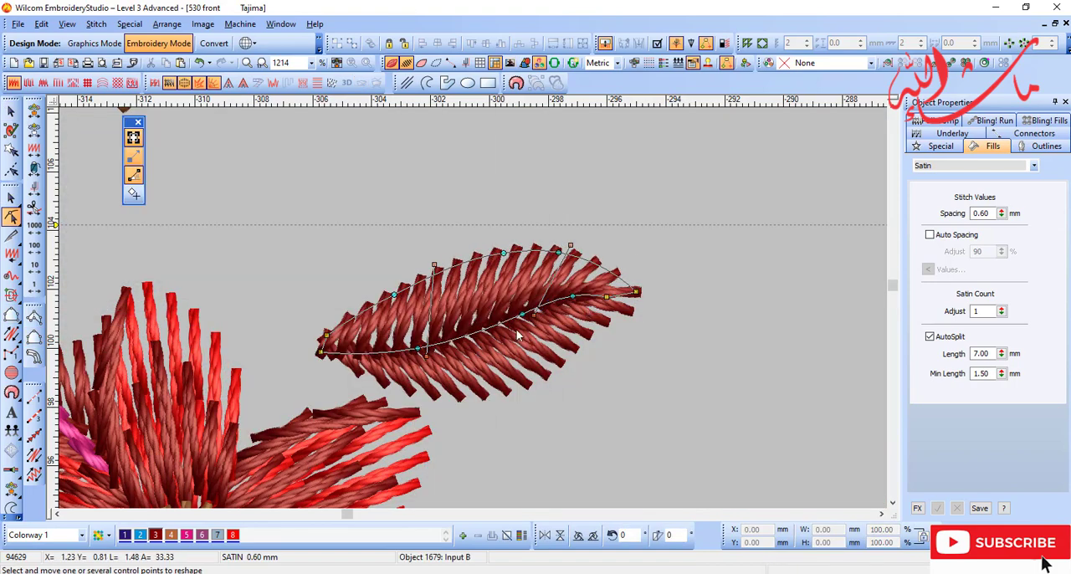
key(Escape)
click(230, 534)
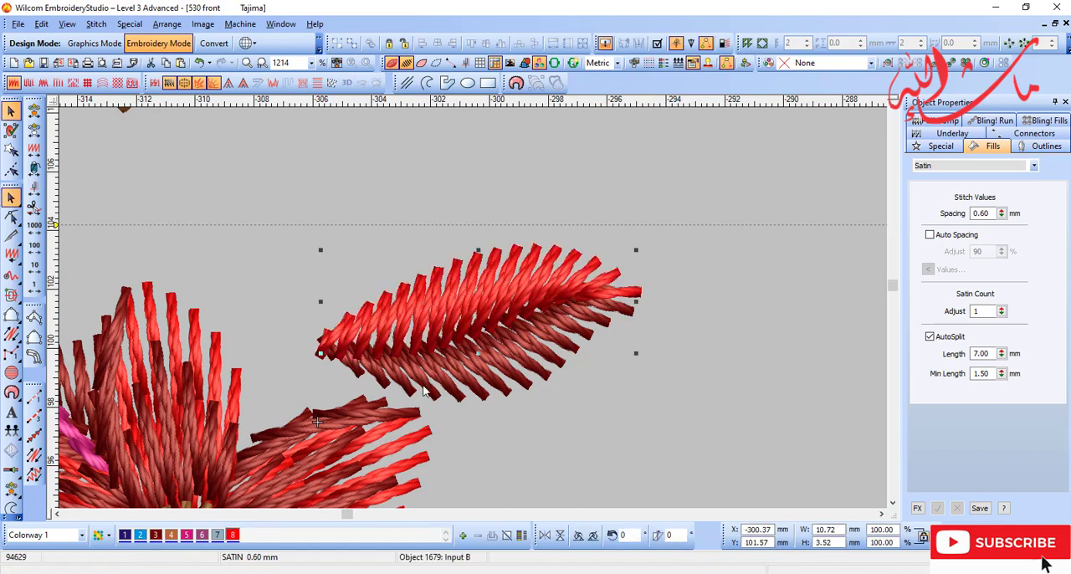
Step: Add a backstitch vein along the leaf's centre from tip to base in magenta (colour 5)
key(d)
key(s)
key(s)
key(d)
key(Escape)
click(33, 454)
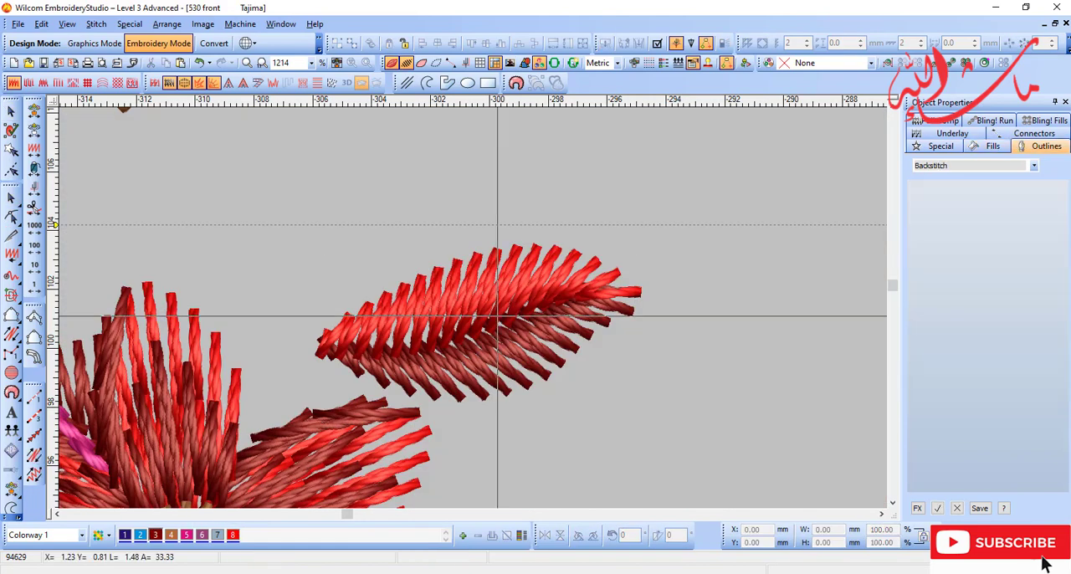
click(536, 308)
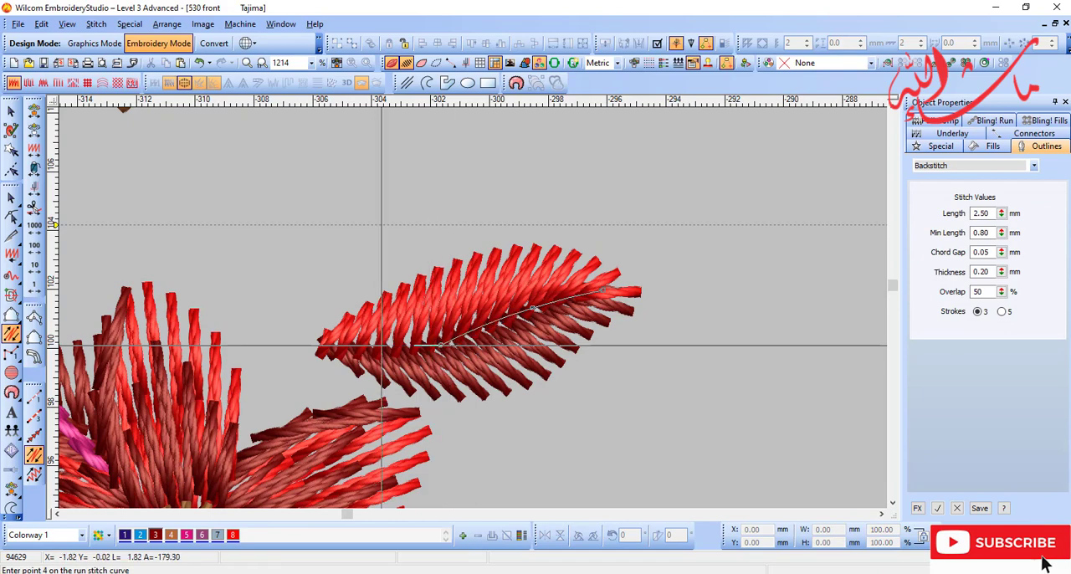
key(Return)
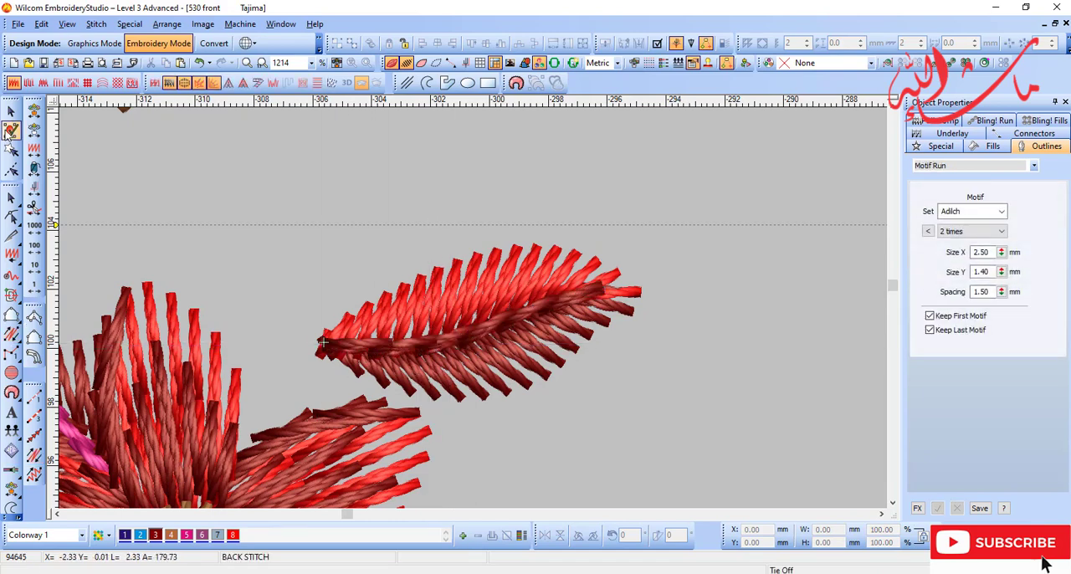
key(t)
key(t)
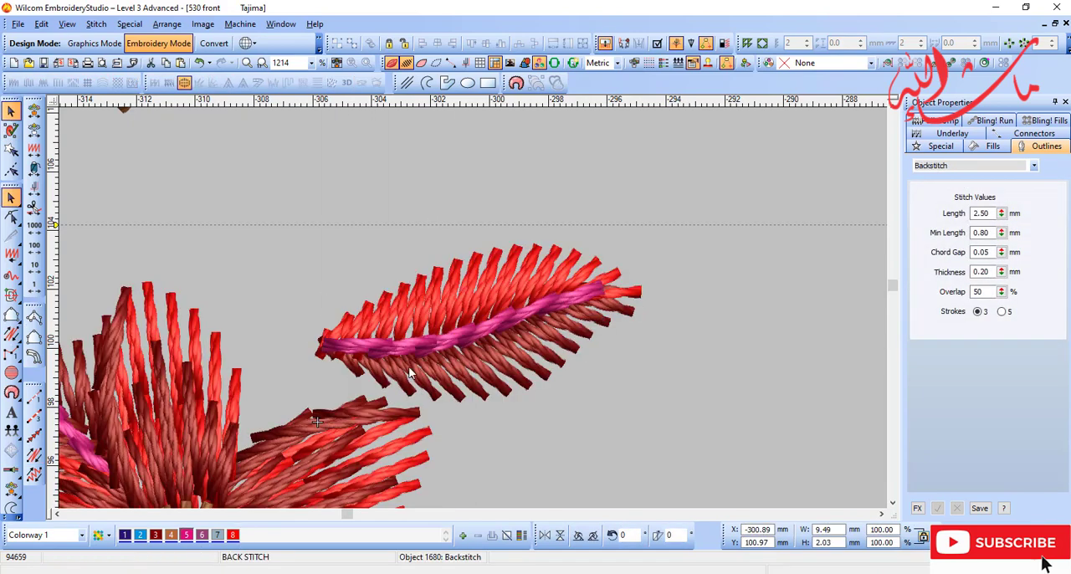
Step: Reshape the dark red lower half of the leaf at its base end
click(410, 374)
key(h)
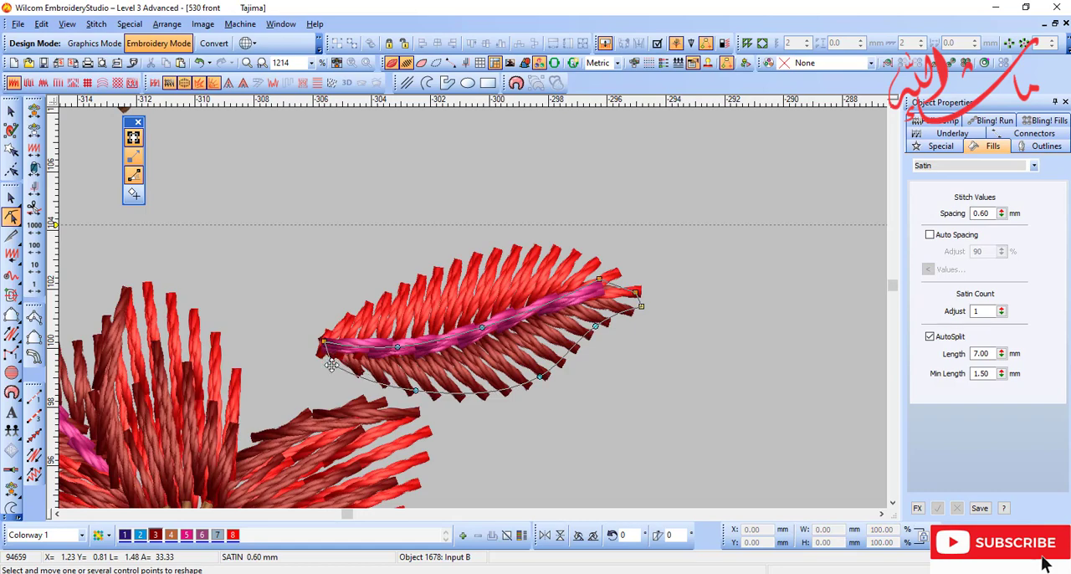
click(332, 365)
key(Escape)
key(d)
Step: Group the leaf's two satin halves and its magenta vein
key(shift+z)
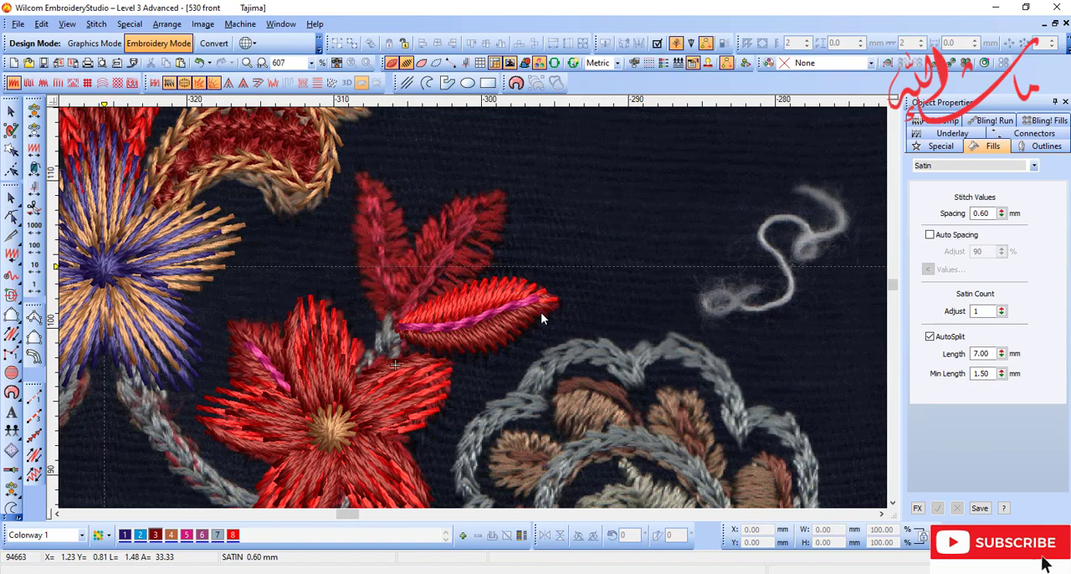
drag(376, 356, 379, 357)
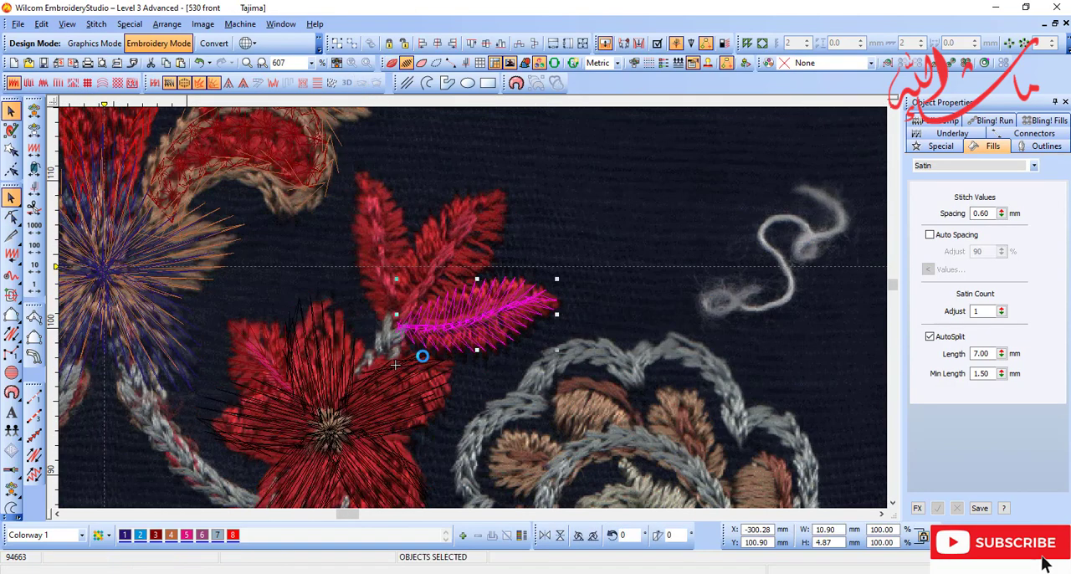
key(ctrl+g)
key(Escape)
Step: Place a mirrored copy of the grouped leaf over the cluster's upper-left leaf, rotating and moving it to fit the scan
key(t)
mouse_move(452, 328)
mouse_down()
mouse_move(382, 253)
mouse_move(364, 285)
mouse_up()
key(d)
drag(318, 347, 316, 346)
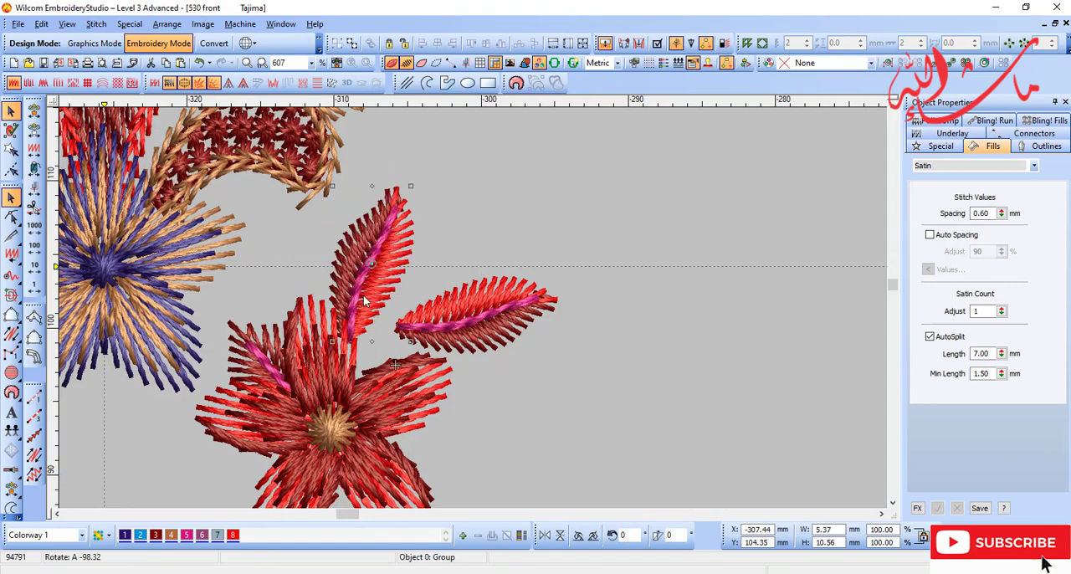
key(d)
drag(372, 295, 412, 286)
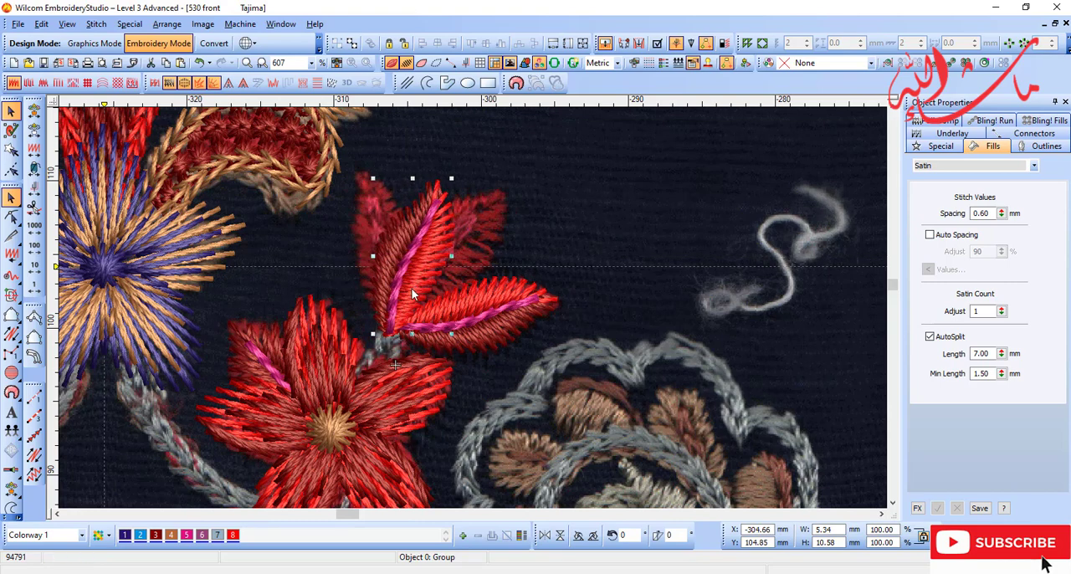
drag(412, 289, 384, 271)
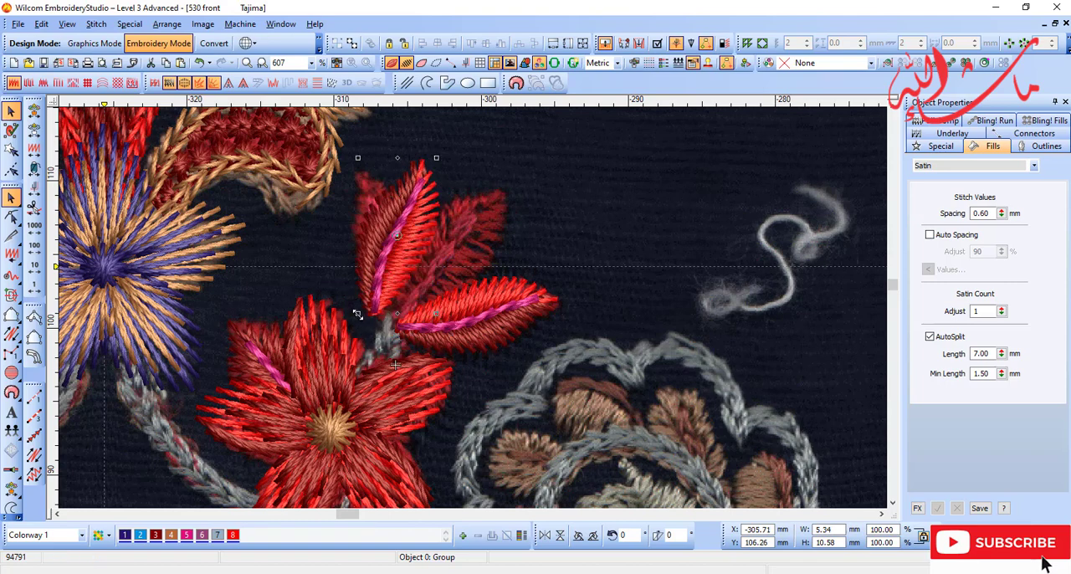
drag(391, 328, 395, 328)
mouse_move(396, 281)
mouse_down()
mouse_move(373, 277)
mouse_move(384, 292)
mouse_up()
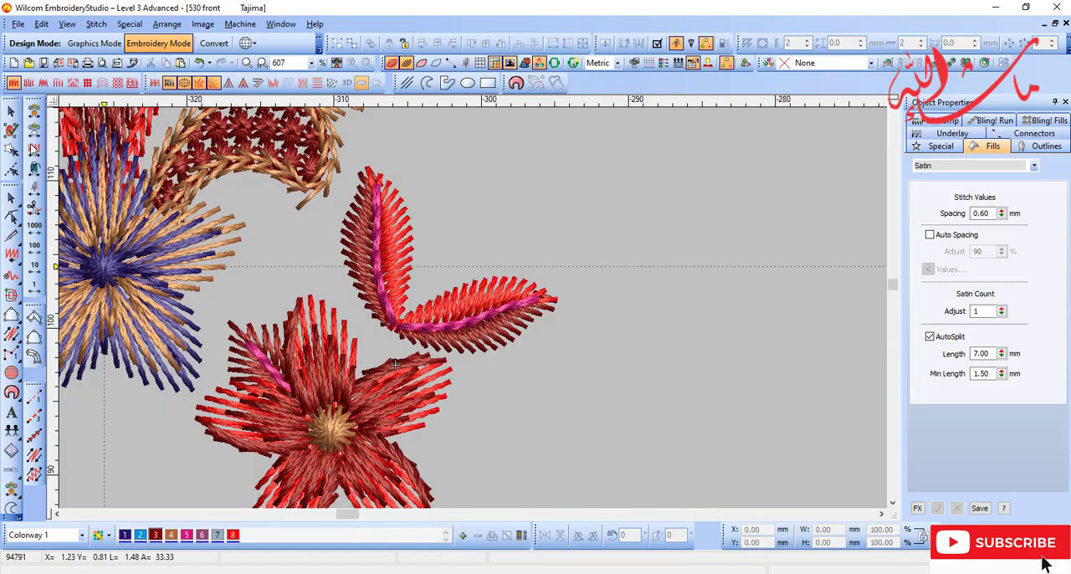
Step: Travel back through the stitch sequence to a position before the leaf veins, for digitizing the middle leaf
click(34, 134)
key(t)
key(b)
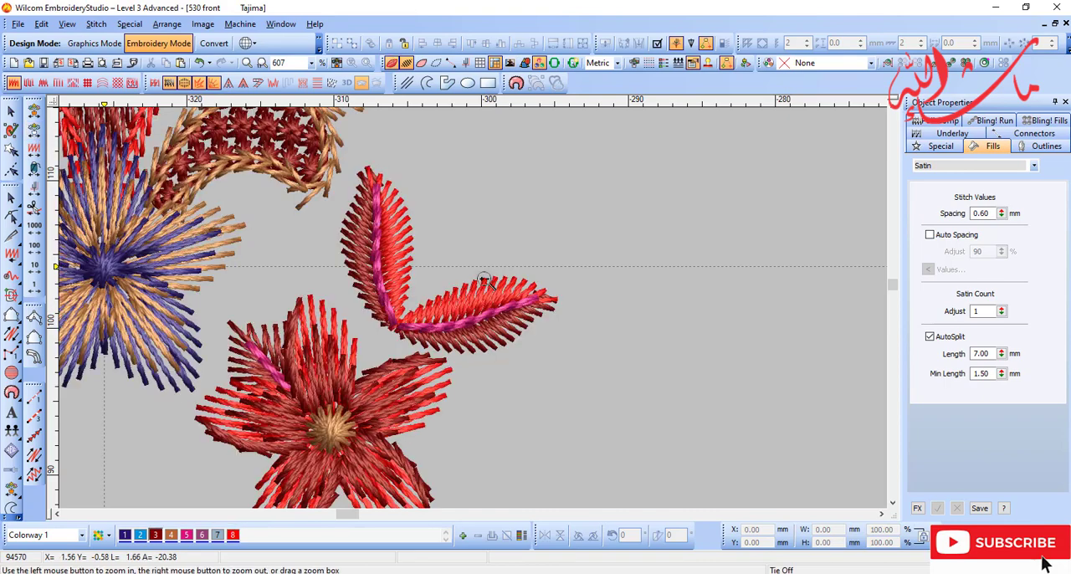
drag(290, 157, 536, 314)
key(d)
key(shift+z)
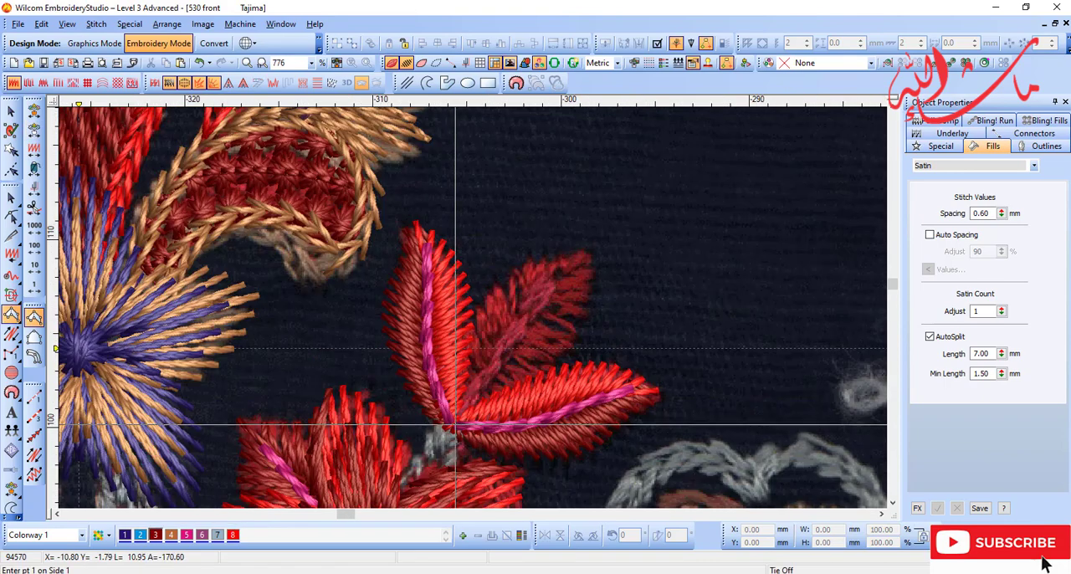
Step: Digitize an Input A satin column around both sides of the middle leaf's centre line in dark red (colour 3)
drag(449, 303, 550, 393)
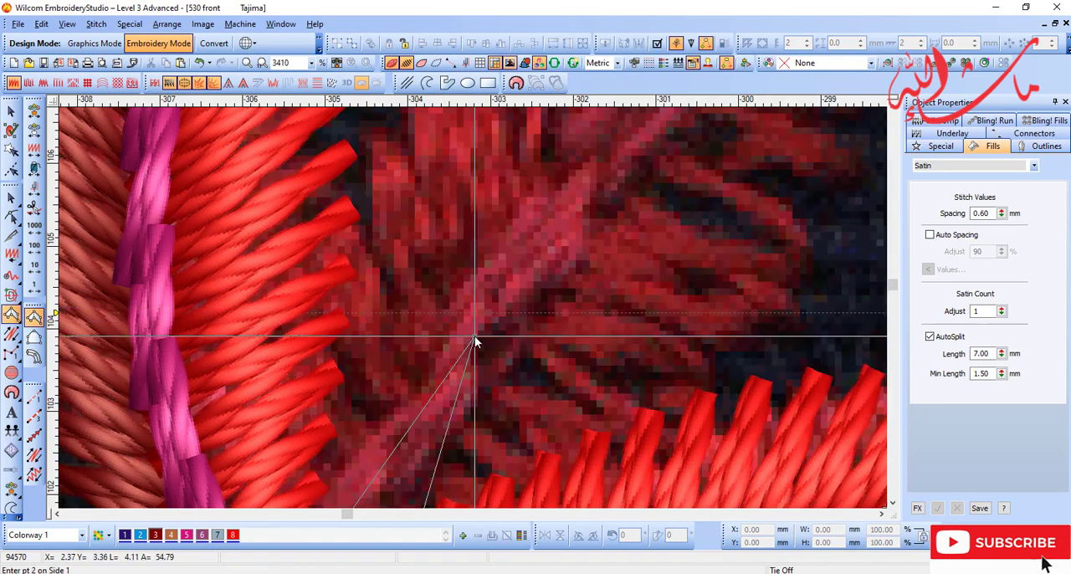
click(475, 338)
key(shift+z)
key(shift+z)
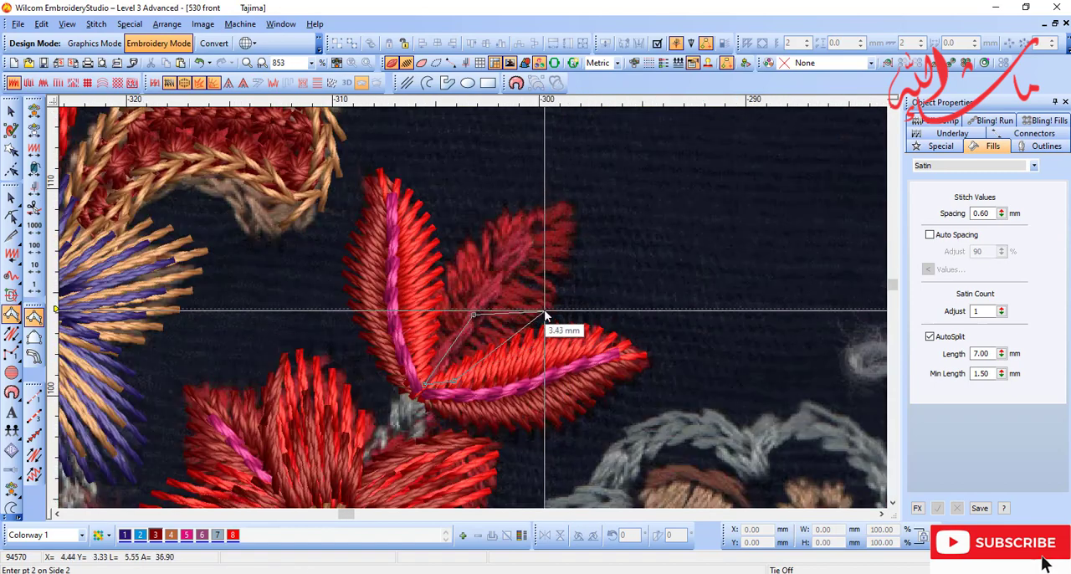
click(562, 261)
click(569, 208)
click(535, 236)
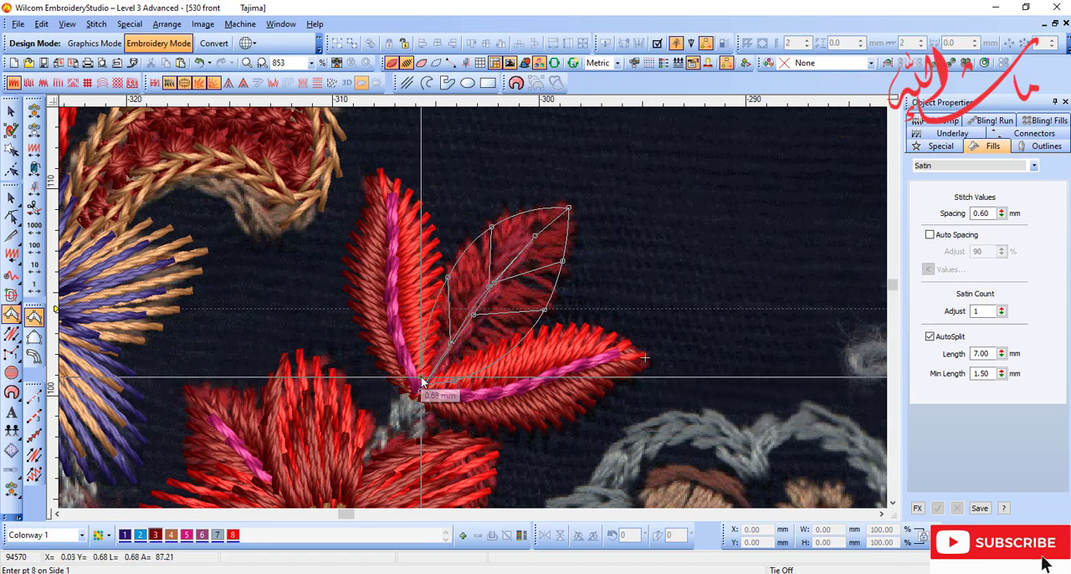
key(Return)
key(c)
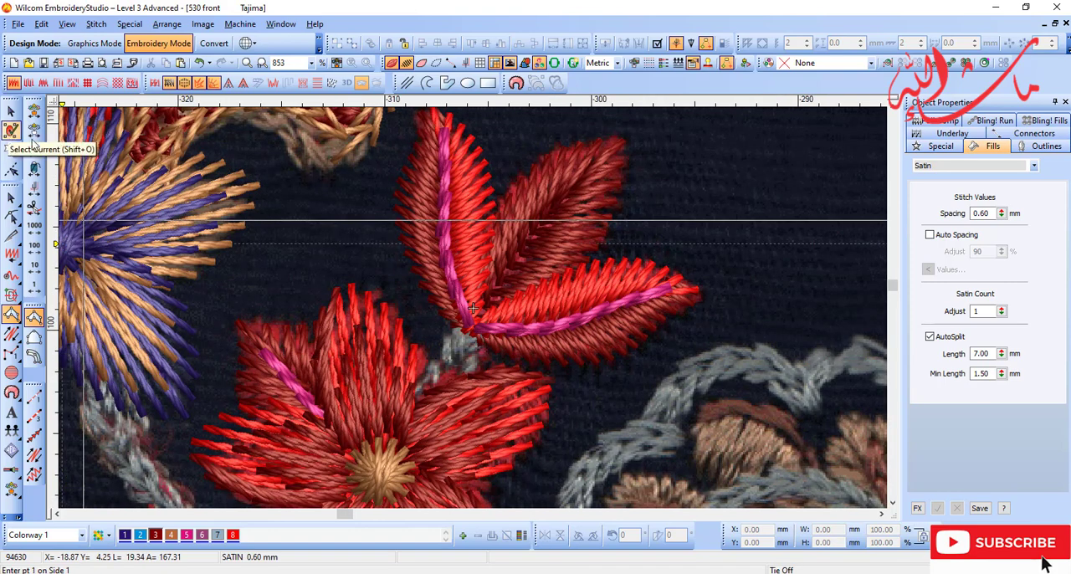
Step: Add a backstitch vein in magenta (colour 5) along the middle leaf from near its tip to its base
key(s)
key(s)
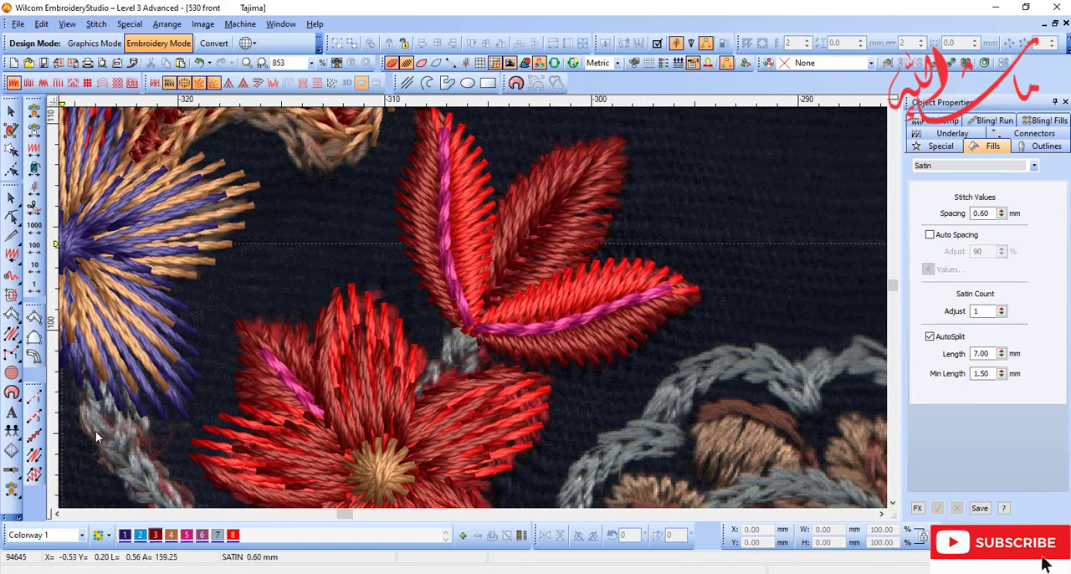
key(d)
click(35, 454)
click(188, 534)
key(d)
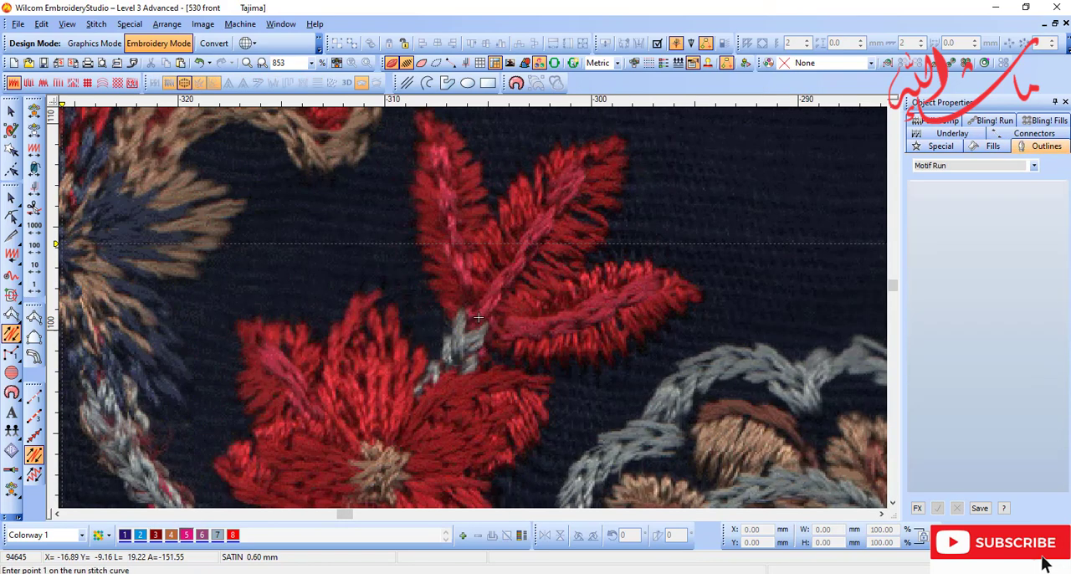
click(577, 176)
key(d)
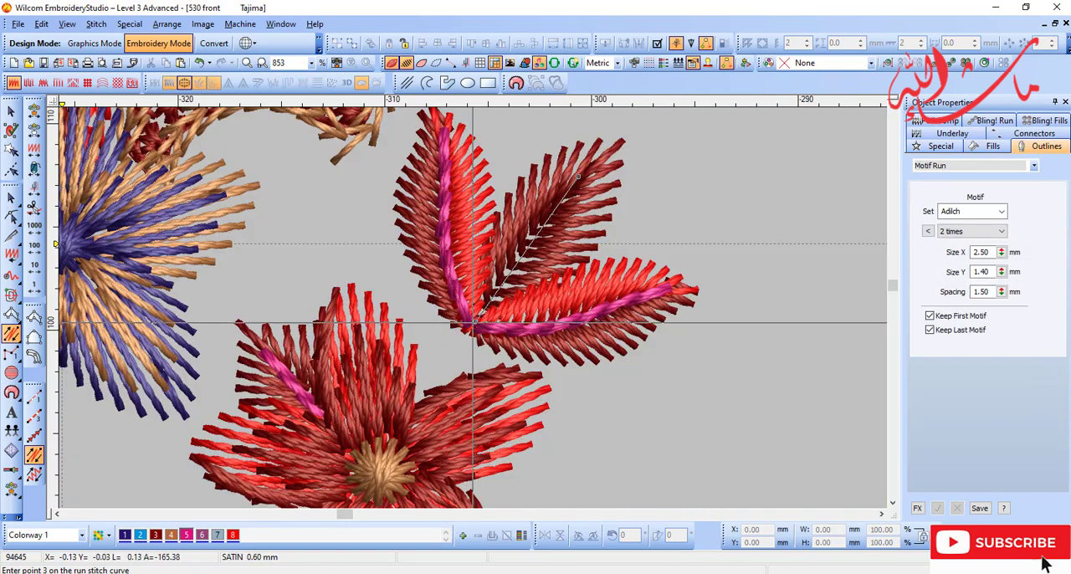
key(shift+z)
key(d)
Step: Try a Motif Run stem from the base of the three leaves to the red flower's centre, and delete it
key(b)
drag(339, 224, 638, 432)
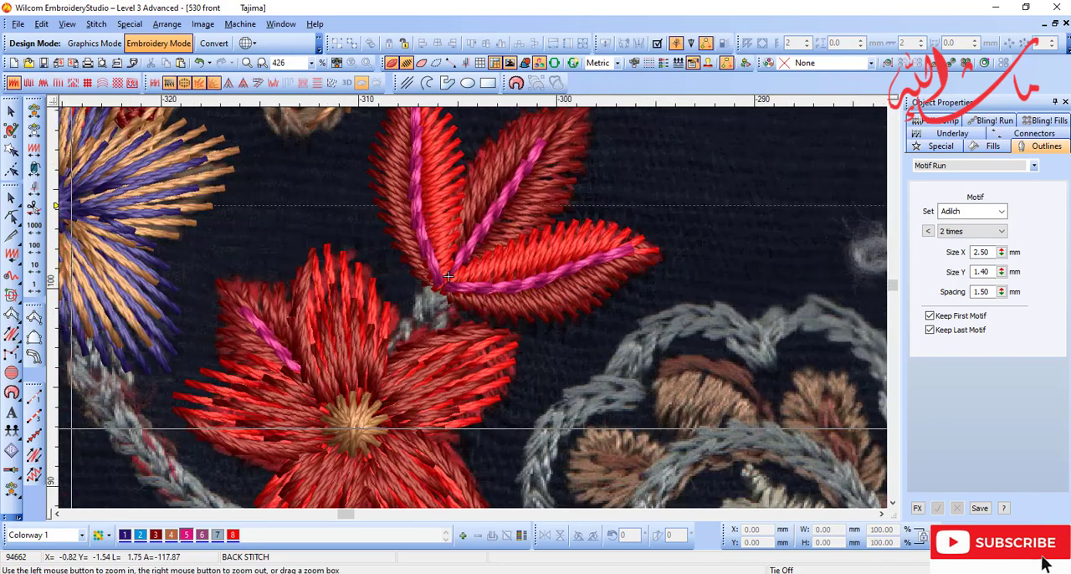
key(d)
click(34, 435)
key(d)
click(443, 278)
click(359, 403)
key(d)
key(Return)
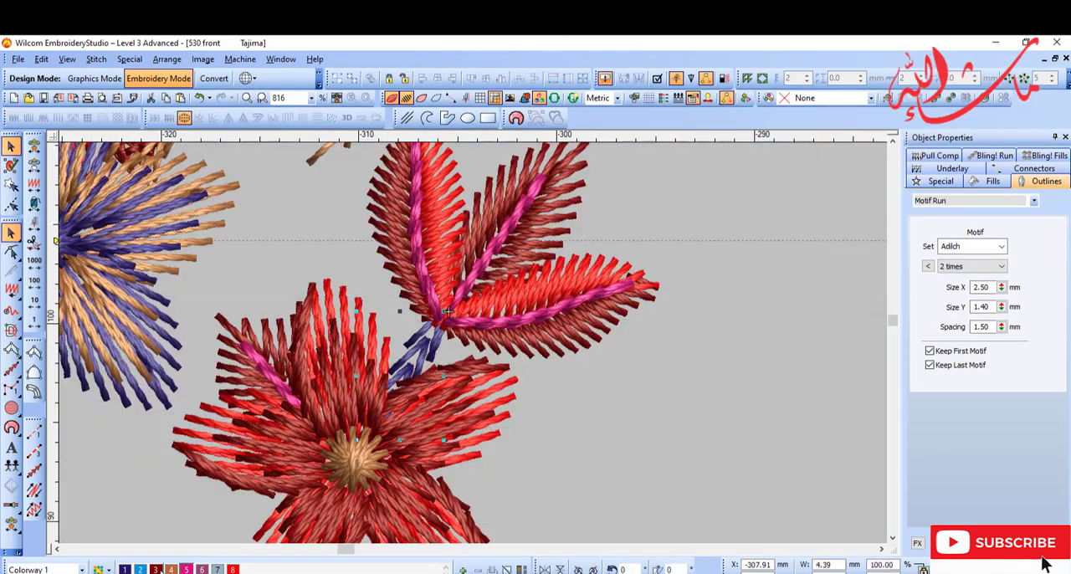
click(217, 535)
key(d)
key(d)
key(Delete)
Step: Draw a Motif Run stem from the base of the three leaves to the edge of the flower's petals
click(11, 369)
click(444, 314)
click(388, 407)
key(Return)
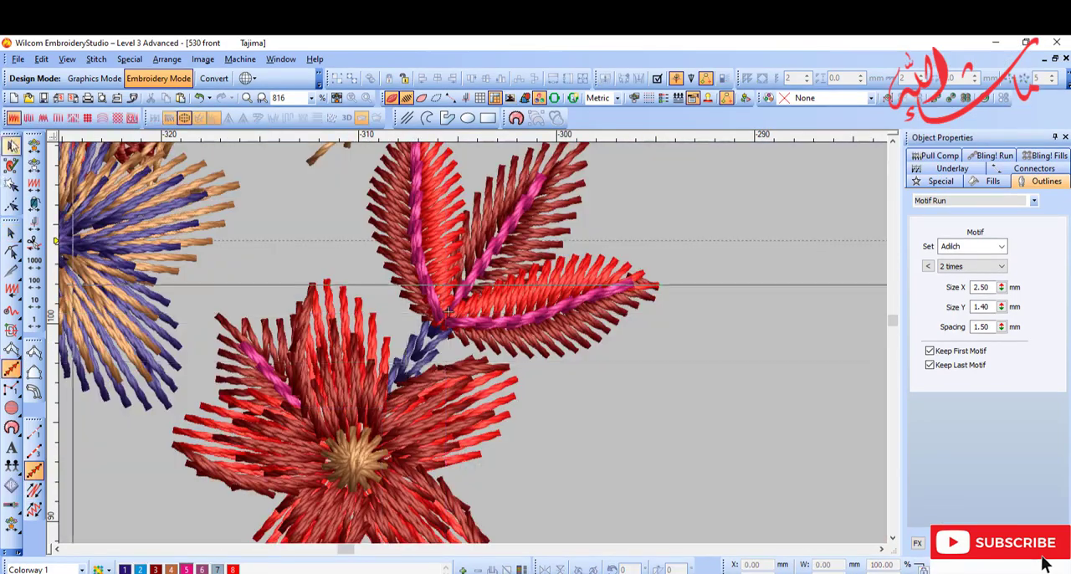
key(d)
Step: Draw a short Motif Run stem from the notch between the red flower's lower petals down towards the red-edged leaf
key(shift+z)
key(shift+z)
key(b)
drag(364, 342, 522, 459)
click(11, 369)
drag(368, 221, 657, 480)
click(483, 485)
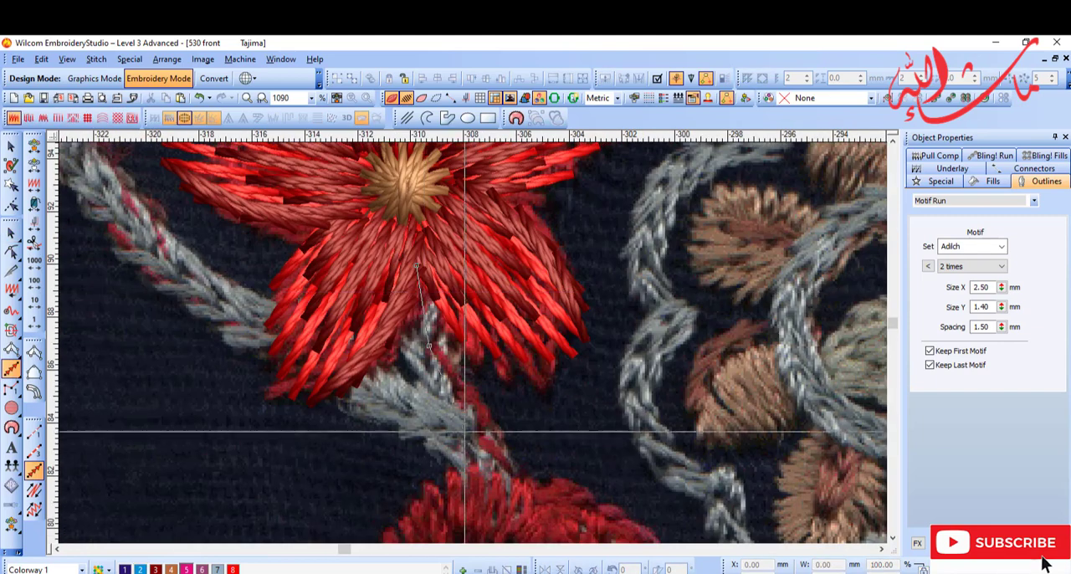
click(421, 280)
key(Return)
key(Delete)
key(shift+z)
key(b)
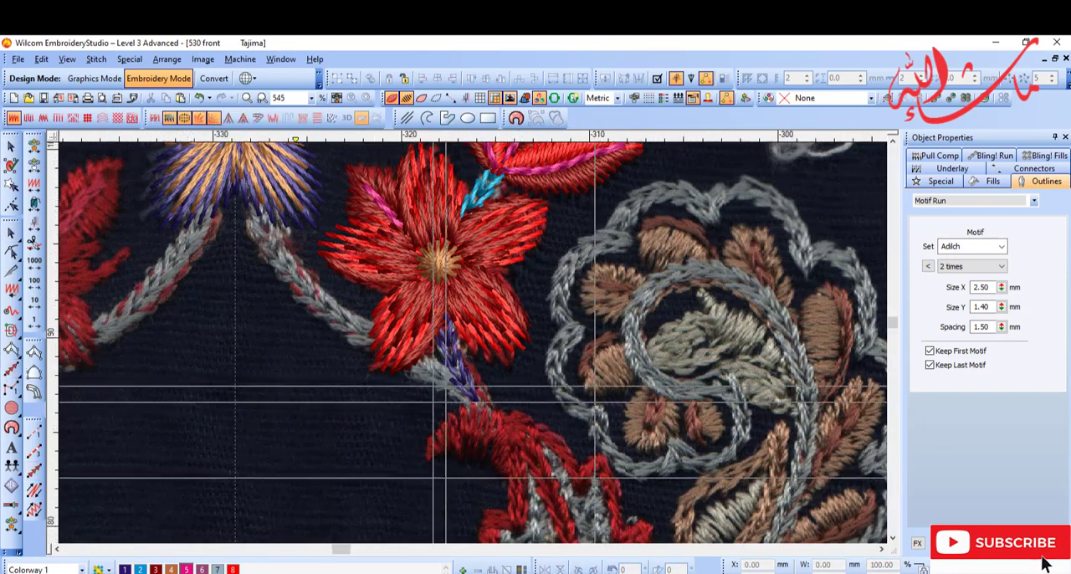
Step: Draw a Motif Run stem from the purple flower's base diagonally beneath the red flower to the top of the red-edged leaf
drag(273, 166, 444, 448)
click(436, 365)
click(355, 256)
key(Return)
key(d)
key(d)
key(s)
key(s)
key(s)
key(s)
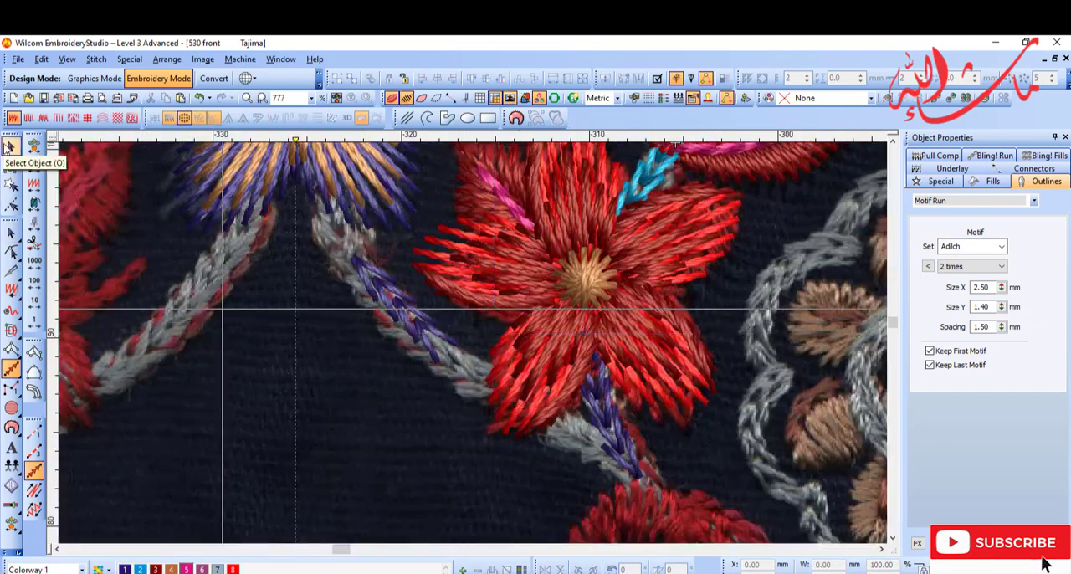
click(319, 191)
click(661, 527)
key(Return)
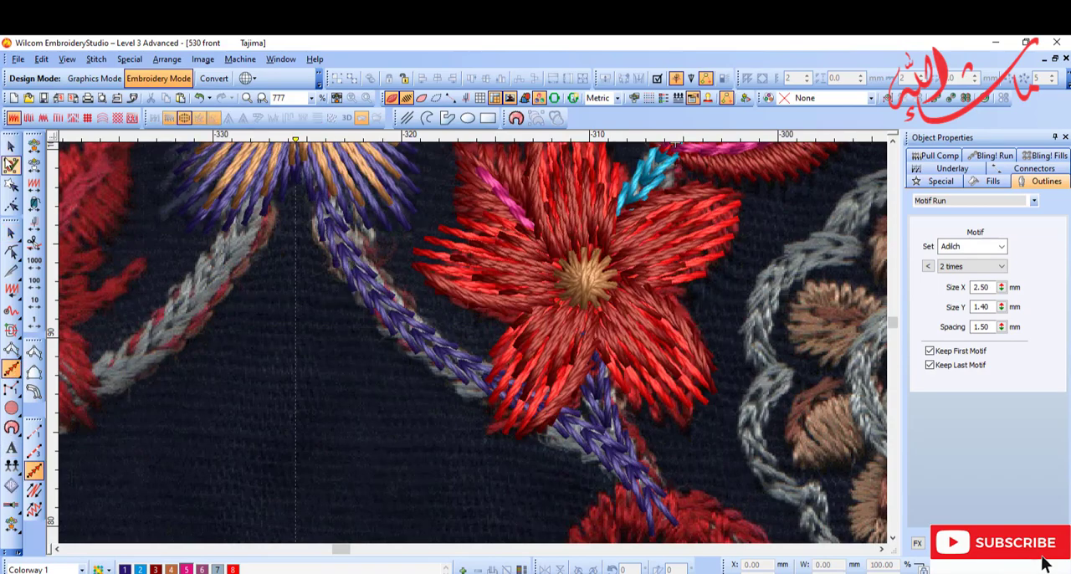
Step: Select the stems running down to the red-edged leaf and recolour them light blue (colour 2)
key(d)
key(Escape)
key(t)
click(609, 408)
click(621, 460)
key(t)
key(d)
key(s)
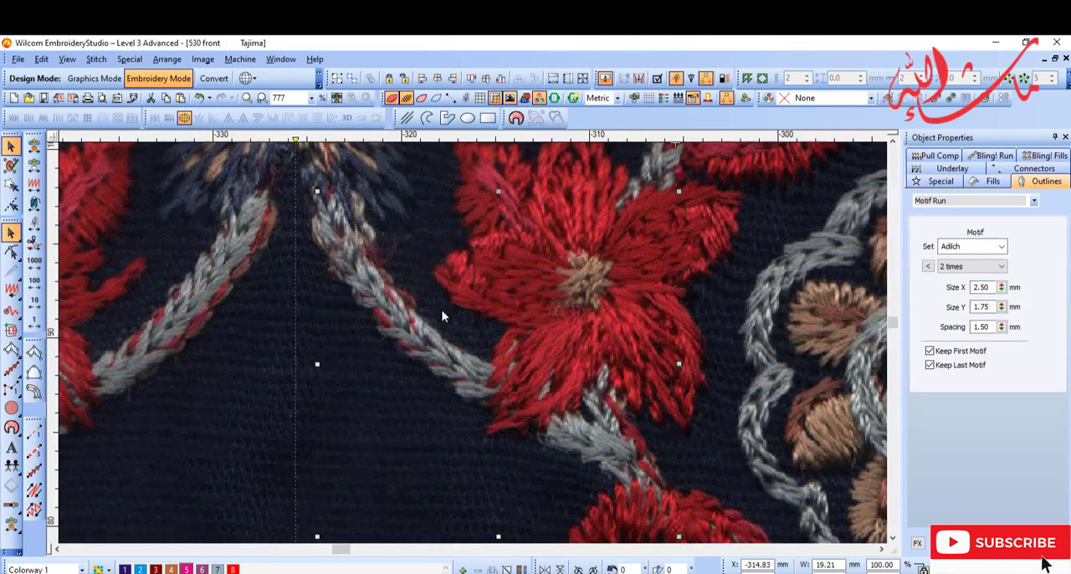
key(d)
key(d)
click(141, 569)
key(s)
key(shift+z)
key(Escape)
Step: Examine the digitized flower and stems and the untraced curled plant beside them
key(shift+z)
key(b)
drag(513, 302, 644, 492)
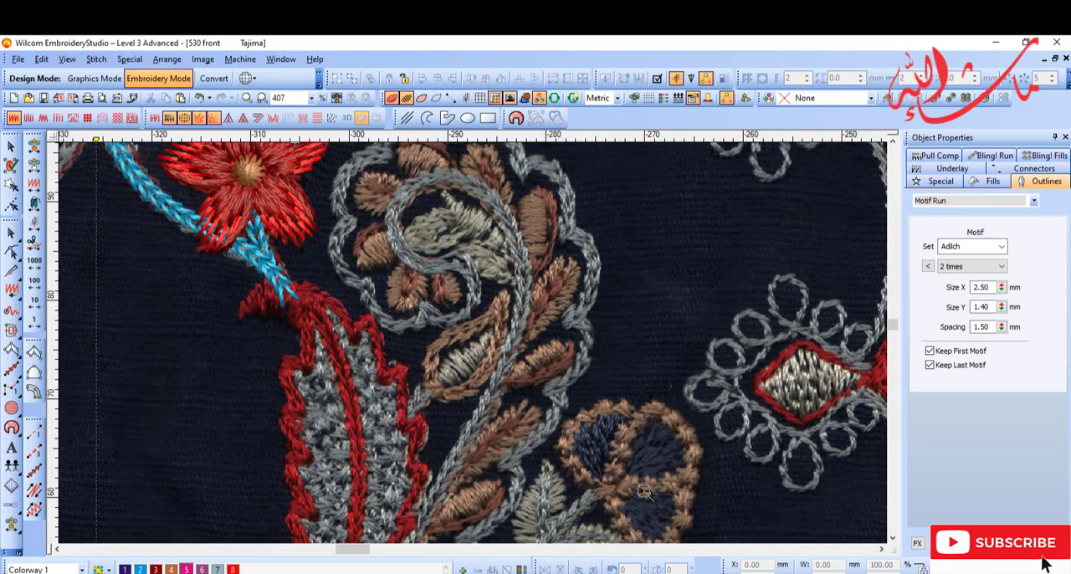
key(shift+z)
key(b)
drag(347, 222, 513, 361)
key(shift+z)
click(450, 354)
key(shift+z)
scroll(514, 255, down, 2)
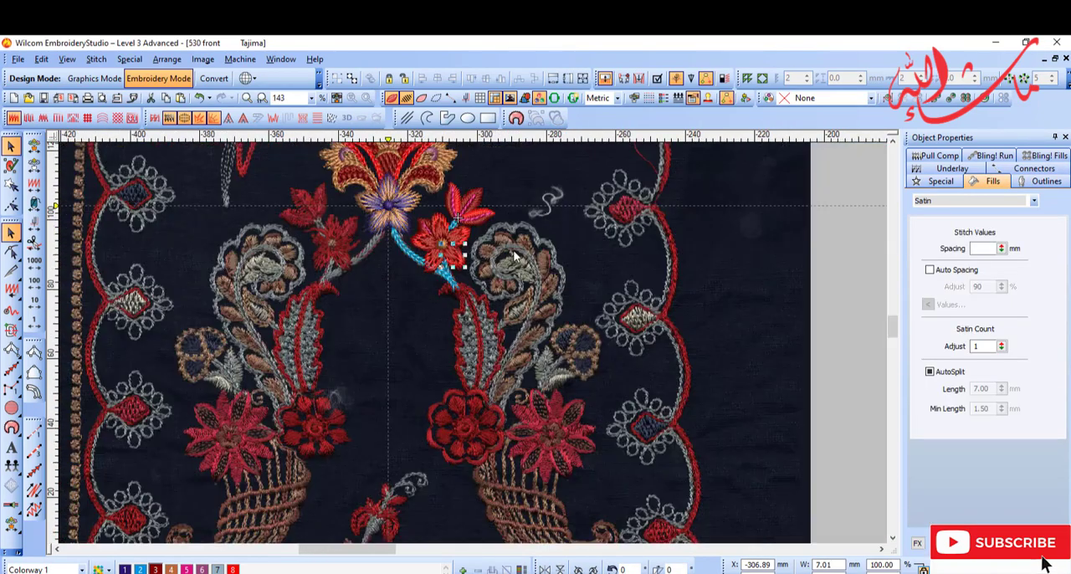
key(b)
drag(459, 228, 564, 427)
key(Escape)
Step: Begin a Motif Run at the base of the curled plant and trace its lowest outer scallop along the grey outline
click(35, 471)
key(b)
drag(418, 401, 532, 542)
right_click(509, 261)
right_click(461, 326)
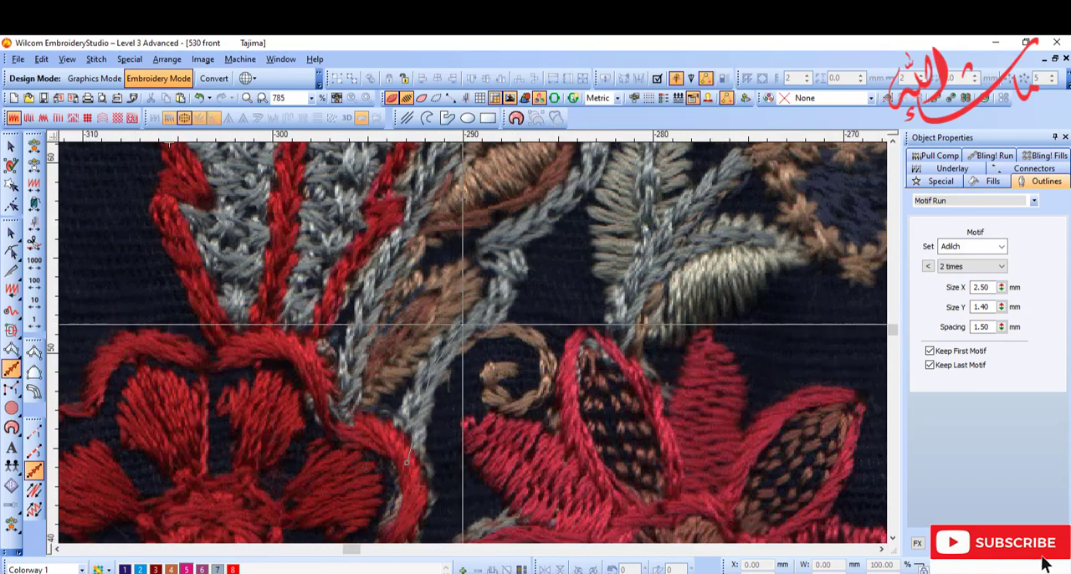
right_click(420, 413)
key(Return)
click(218, 569)
right_click(497, 303)
click(489, 253)
key(p)
drag(543, 217, 436, 402)
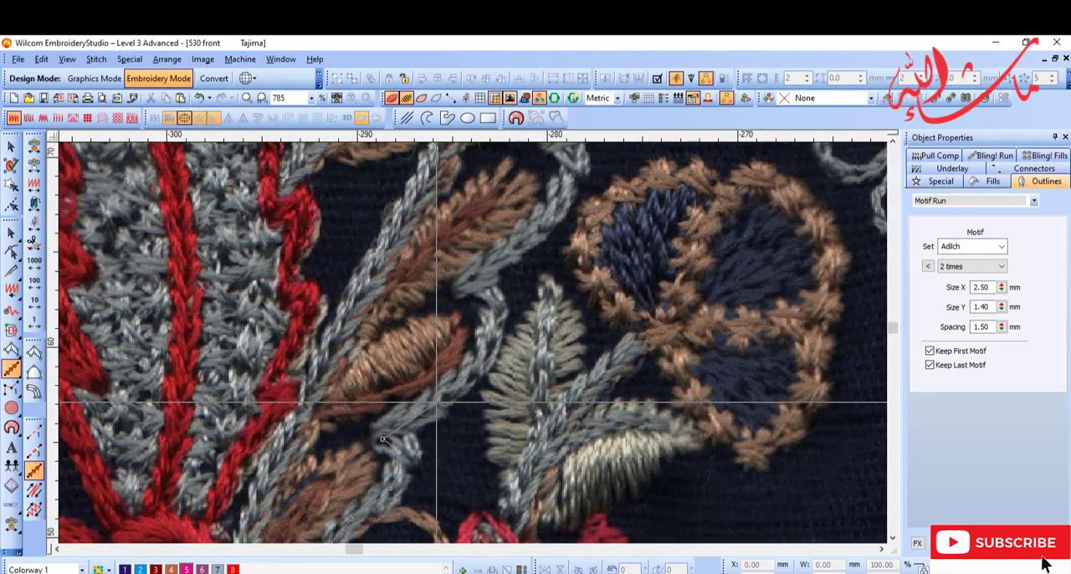
Step: Continue the Motif Run up the outer scallops of the curled plant to the crown of its outline
key(shift+z)
key(b)
drag(410, 201, 630, 308)
click(466, 299)
key(shift+z)
key(b)
drag(368, 180, 631, 445)
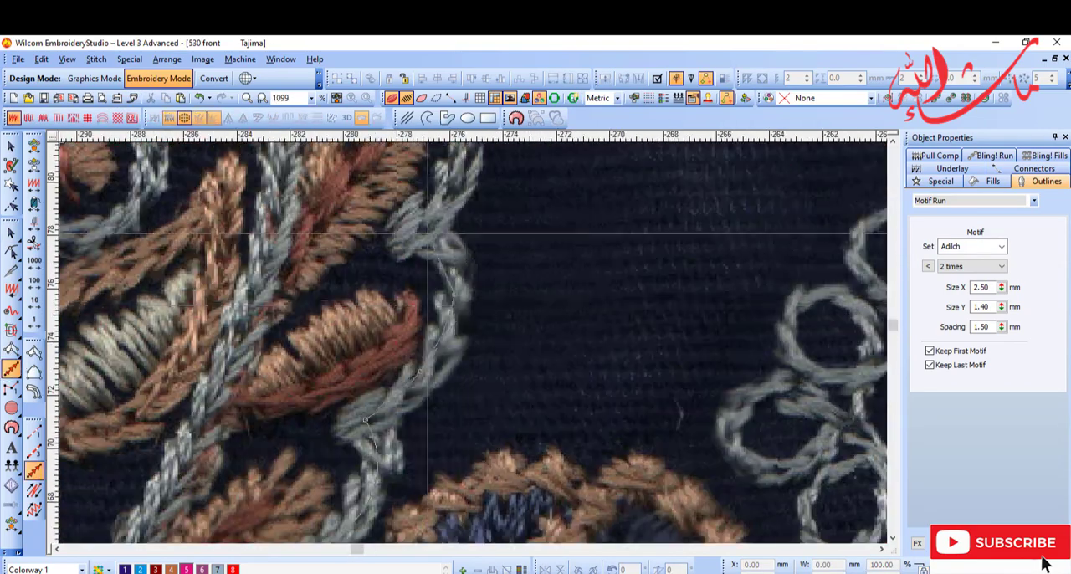
key(shift+z)
key(shift+z)
key(b)
drag(342, 202, 519, 338)
key(p)
drag(361, 149, 390, 230)
right_click(473, 286)
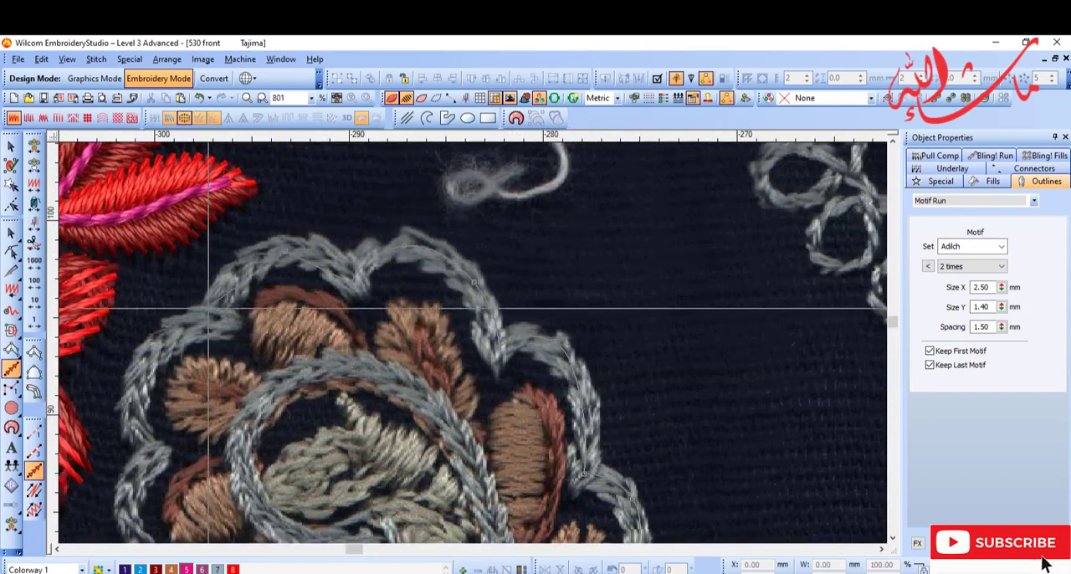
Step: Trace the Motif Run down the flower-facing scallops and around the underside of the curl into the inner spiral
right_click(214, 311)
key(shift+z)
key(b)
drag(256, 359, 400, 493)
key(p)
drag(552, 516, 548, 421)
key(p)
drag(600, 300, 464, 378)
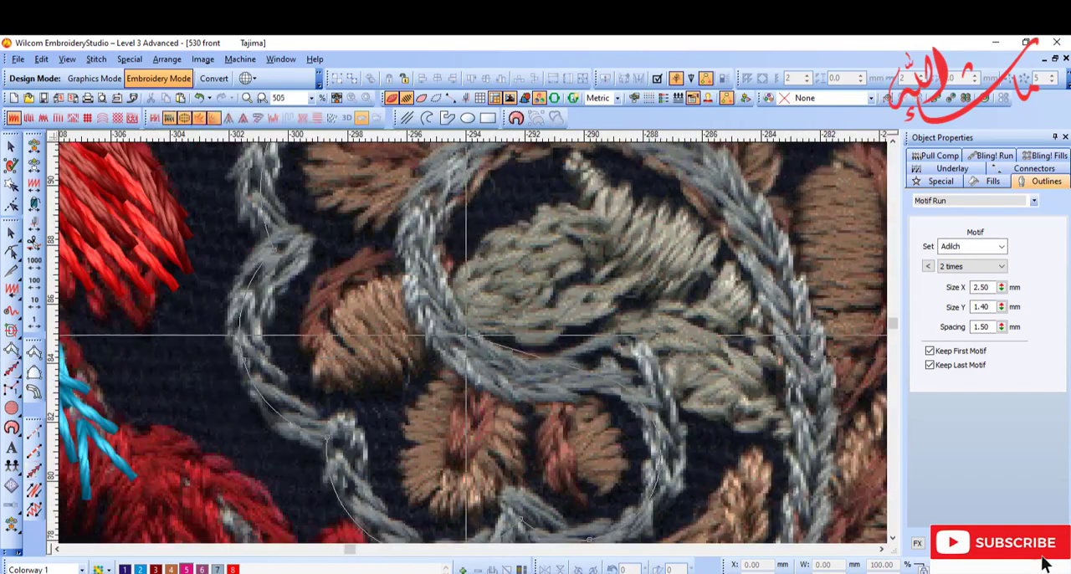
Step: Trace the inner spiral and the main stem down to the plant's base, and finish the Motif Run outline
key(p)
drag(536, 203, 537, 293)
key(shift+z)
key(p)
drag(669, 465, 536, 410)
key(p)
drag(469, 446, 470, 259)
key(shift+z)
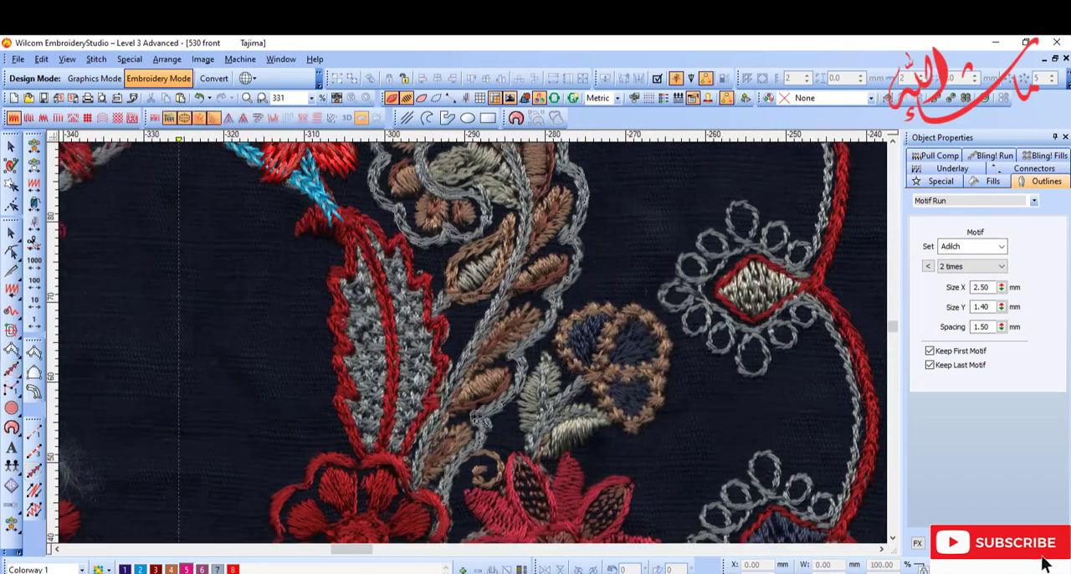
key(b)
drag(342, 350, 470, 473)
key(shift+z)
key(shift+z)
key(d)
key(b)
drag(443, 223, 544, 330)
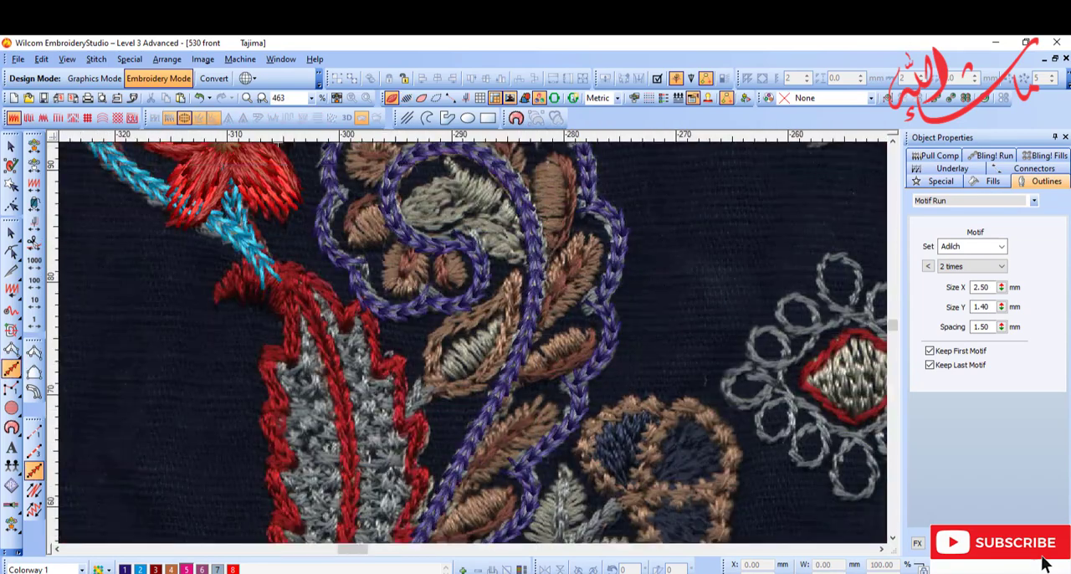
Step: Recolour the curled plant's Motif Run outline light blue (colour 2)
key(d)
key(o)
click(561, 352)
key(shift+z)
click(140, 570)
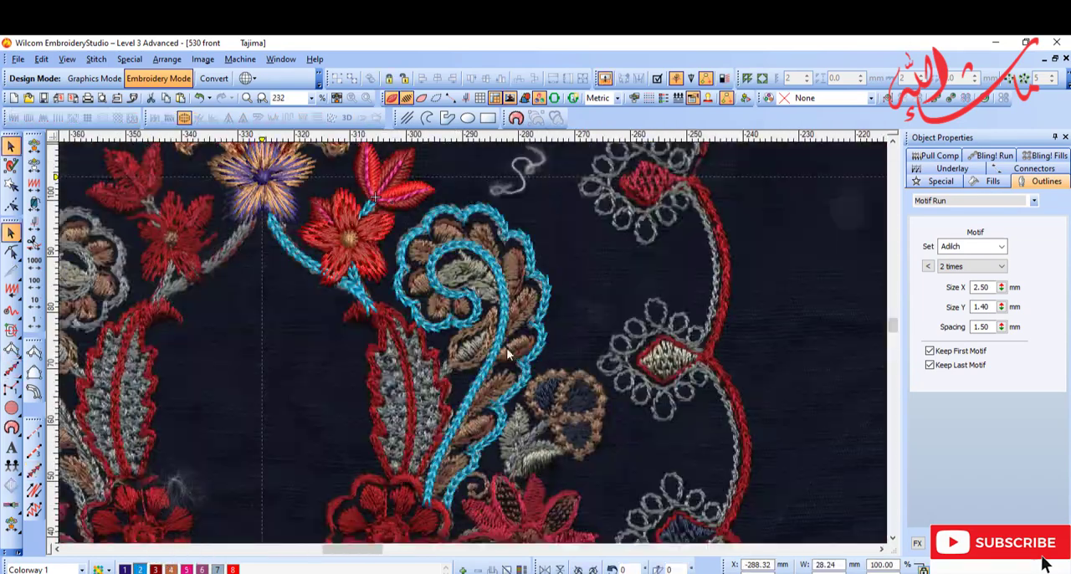
Step: Try dark blue (colour 1) on the curled plant's outline and restore it to light blue (colour 2)
key(Escape)
key(b)
drag(416, 206, 551, 333)
key(shift+z)
key(shift+z)
key(b)
drag(456, 312, 552, 388)
key(Return)
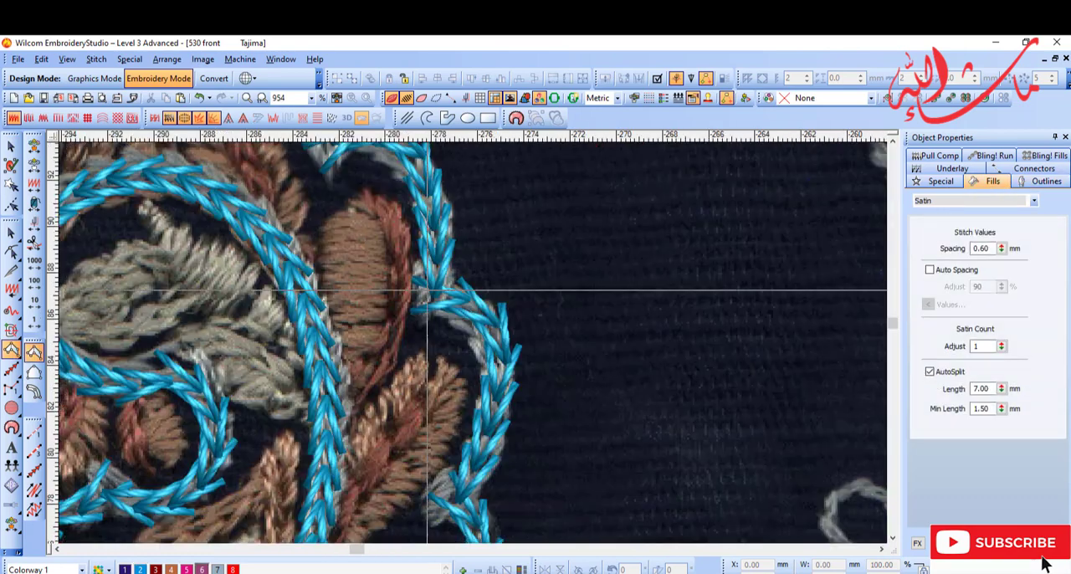
key(Escape)
key(o)
click(459, 311)
click(125, 570)
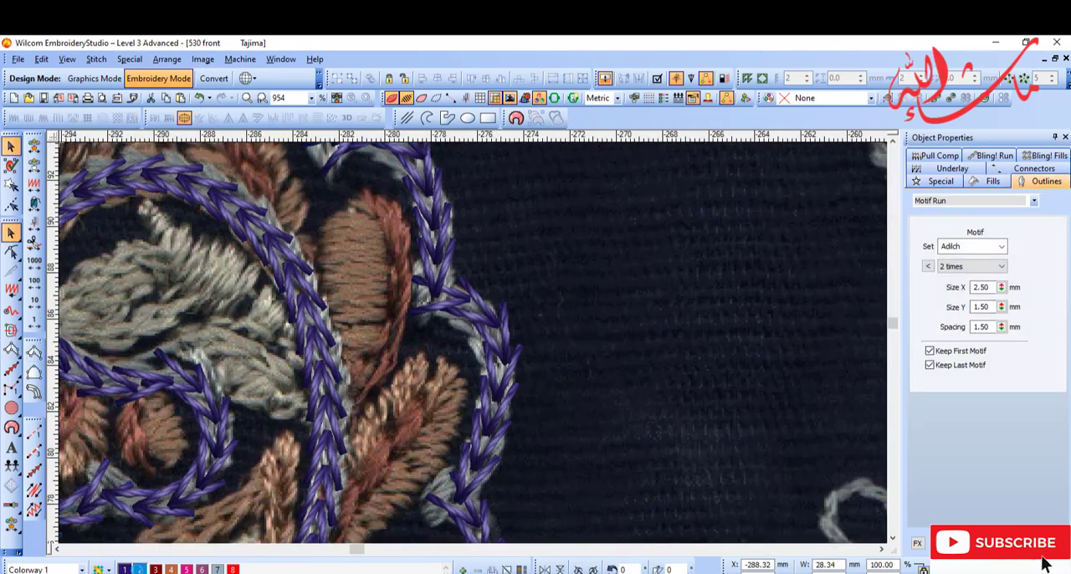
click(140, 570)
key(Escape)
Step: Digitize an Input A satin edge in mauve (colour 6) along the outer side of the tall brown petal inside the curled outline
key(Return)
click(406, 277)
key(b)
drag(316, 165, 525, 453)
click(315, 295)
key(Return)
key(Escape)
key(shift+z)
key(shift+z)
key(b)
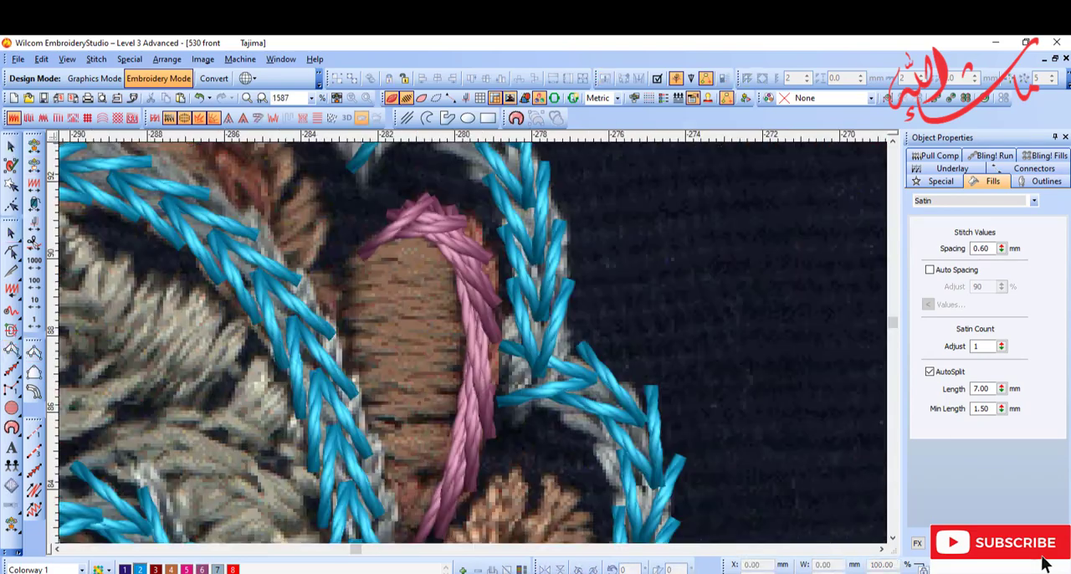
Step: Fill the body of the same petal with an Input A satin column in orange-brown (colour 4)
click(471, 387)
scroll(395, 419, down, 2)
key(Return)
key(shift+z)
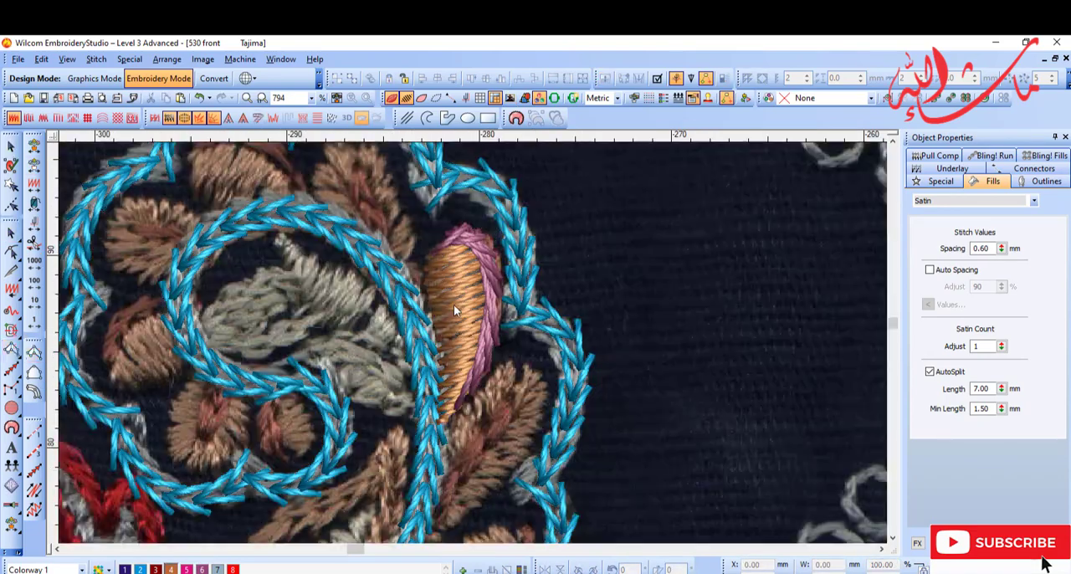
Step: Copy the two-colour petal and move and rotate the copy onto the scanned petal further down the main stem
key(Escape)
key(t)
click(596, 278)
key(t)
key(shift+z)
key(b)
drag(456, 343, 586, 469)
key(d)
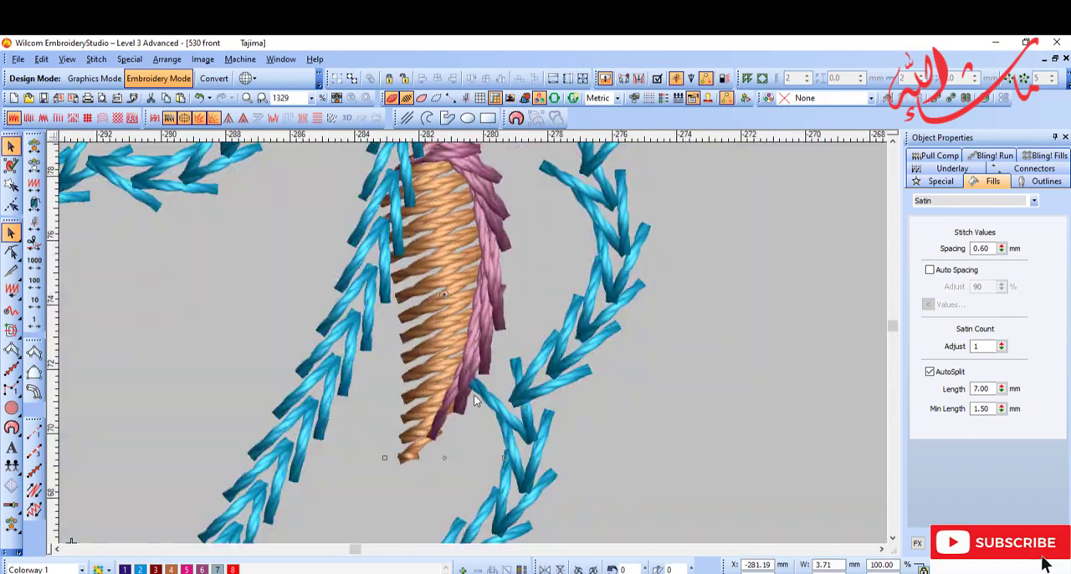
key(d)
key(shift+z)
key(shift+z)
drag(487, 235, 512, 231)
key(d)
key(d)
key(shift+z)
key(shift+z)
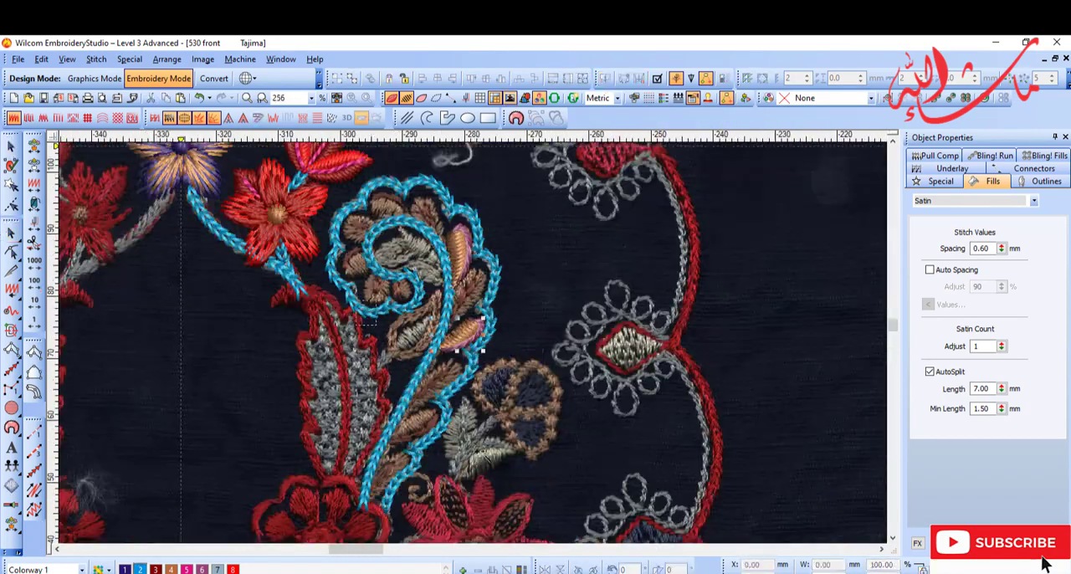
Step: Digitize a mauve (colour 6) satin edge over the upper rim of the brown petal near the top of the curl
drag(465, 334, 427, 414)
key(b)
drag(368, 380, 477, 487)
drag(477, 281, 446, 350)
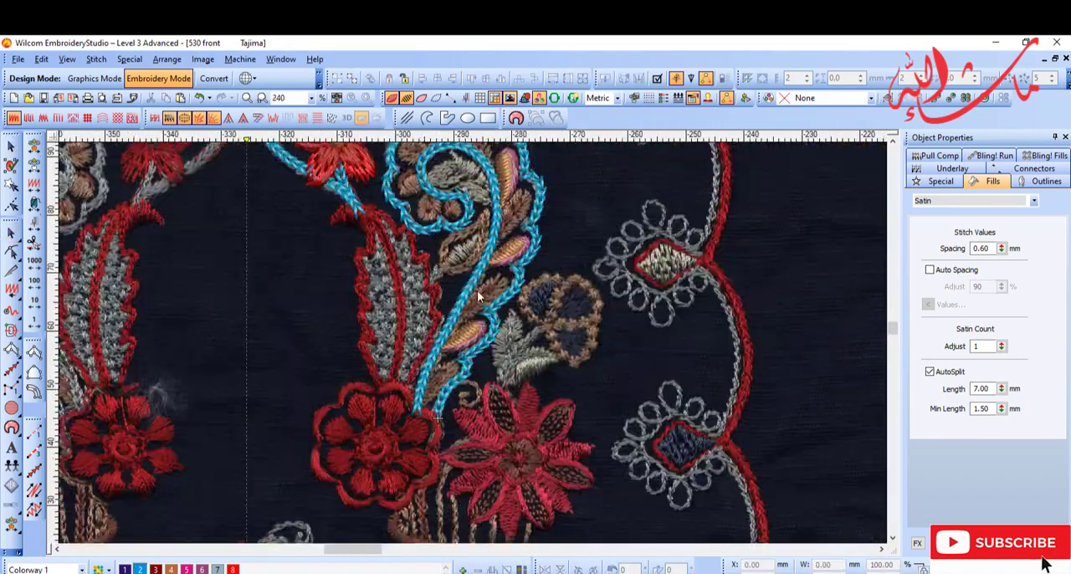
key(z)
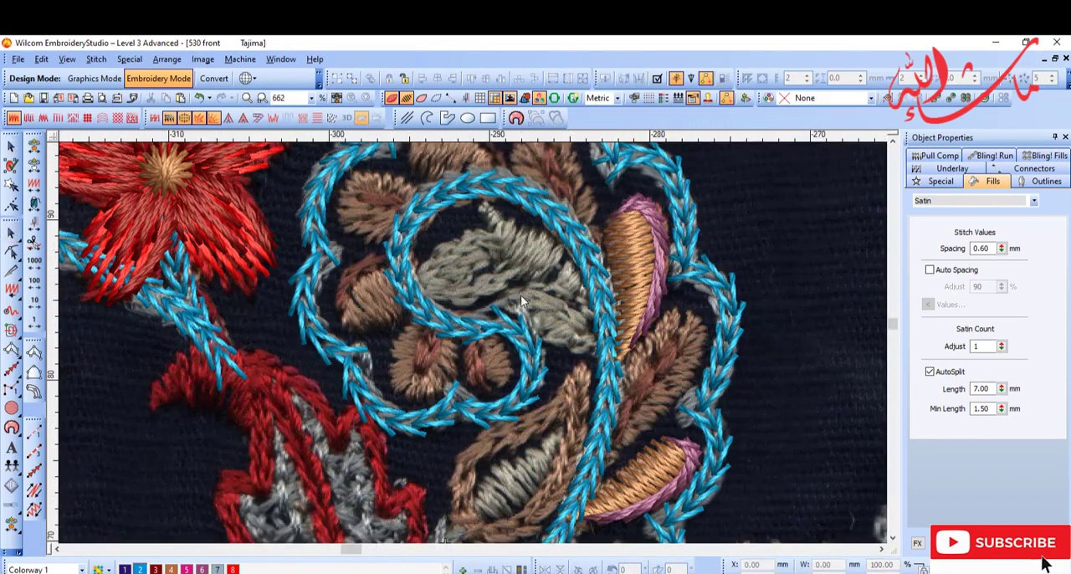
key(z)
key(Return)
key(shift+z)
key(shift+z)
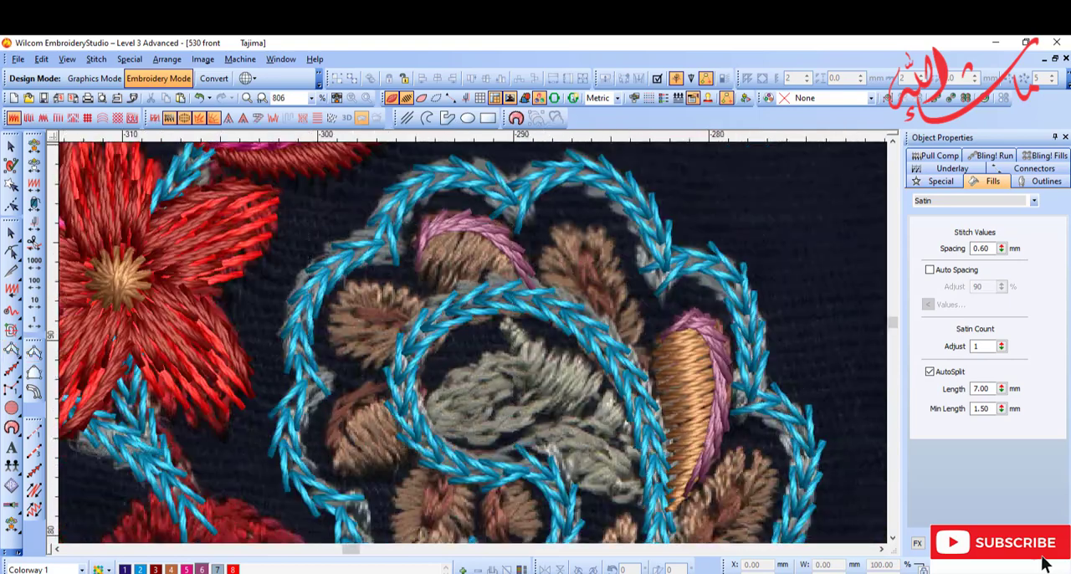
Step: Digitize a mauve (colour 6) satin edge along the outer side of the lower brown petal on the curl's left
key(b)
drag(314, 364, 380, 423)
click(455, 287)
click(417, 317)
key(Return)
key(shift+z)
key(shift+z)
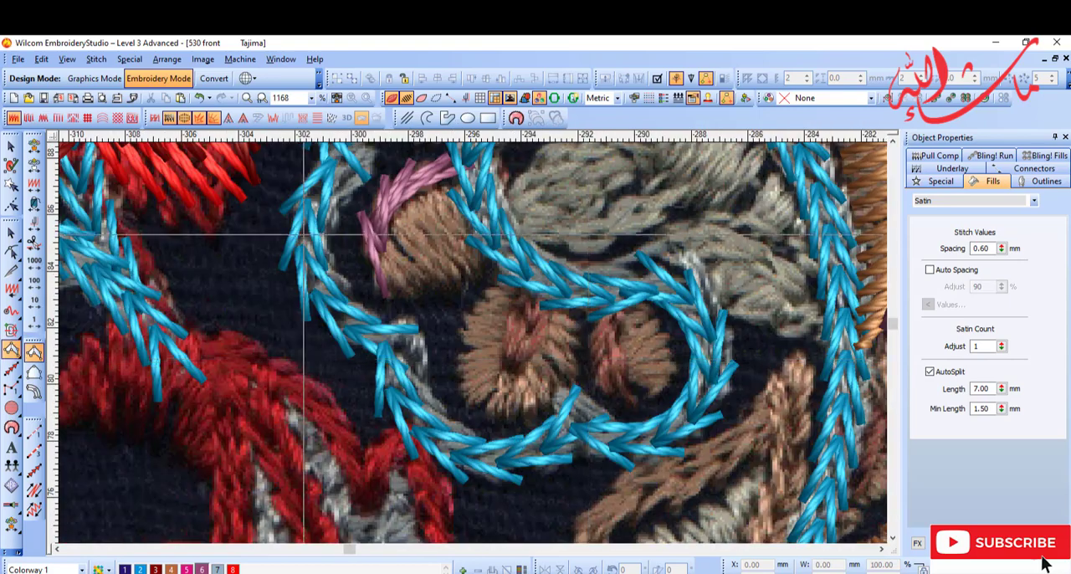
Step: Digitize a mauve (colour 6) satin edge on the inner side of the small brown petal inside the curl's hooked end
key(b)
drag(369, 224, 865, 469)
click(466, 264)
key(Return)
key(shift+z)
key(shift+z)
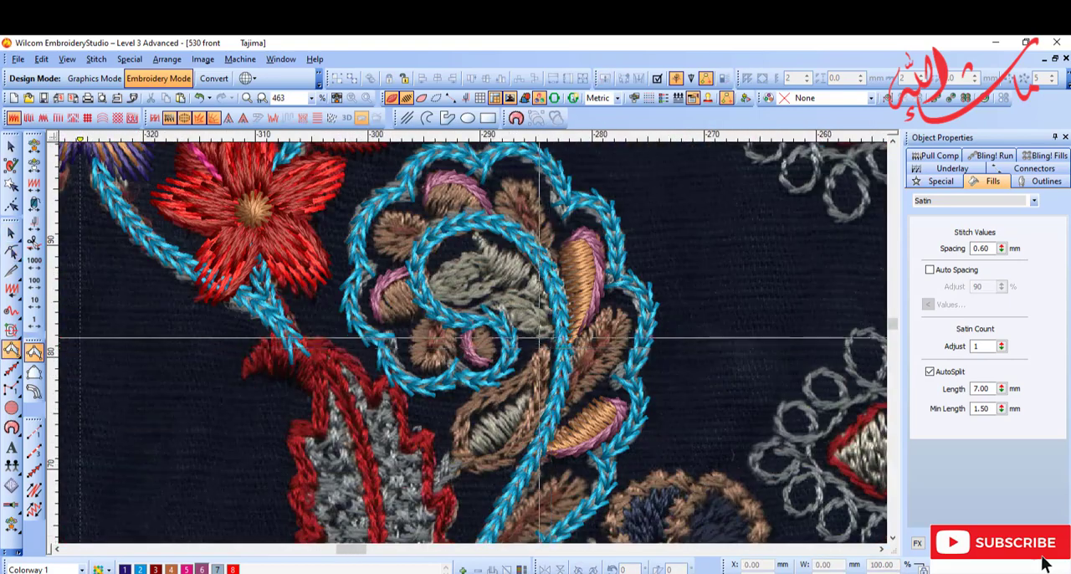
Step: Digitize the feathered petal between the two lower two-colour petals with an Input A satin fill in orange-brown (colour 4)
key(shift+z)
key(b)
drag(429, 428, 583, 503)
key(shift+z)
key(b)
drag(247, 189, 661, 389)
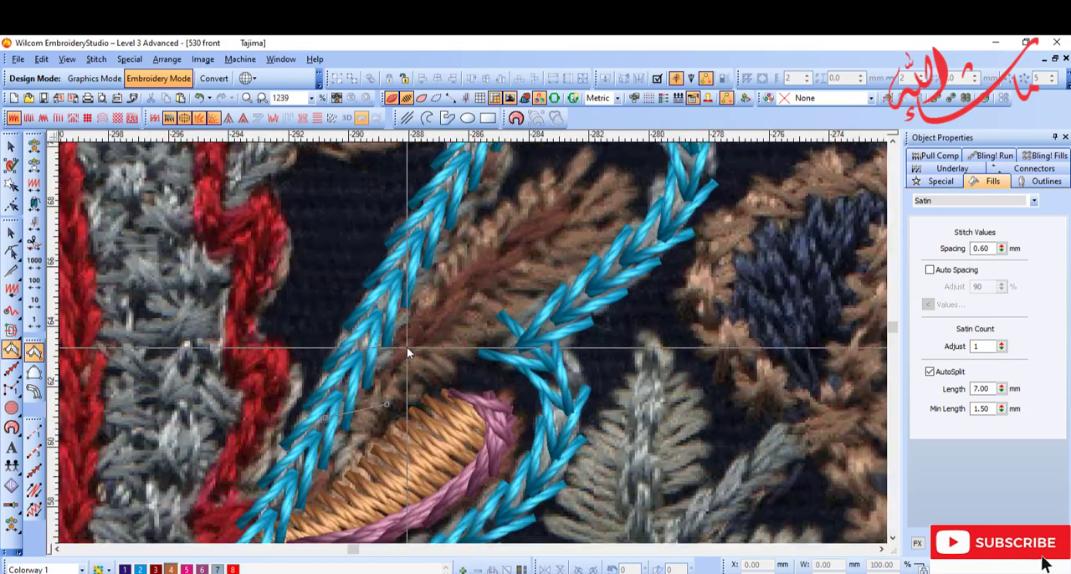
click(590, 262)
key(p)
drag(590, 262, 509, 359)
click(467, 317)
click(558, 315)
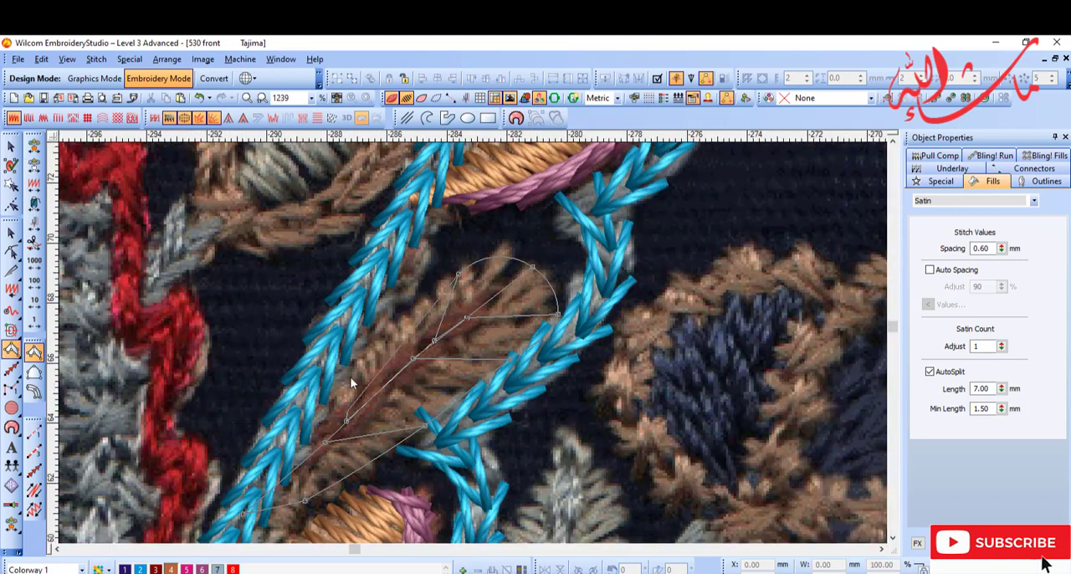
key(Return)
key(Escape)
key(shift+z)
Step: Reshape the outline of the new feathered petal to follow the scanned petal
key(shift+z)
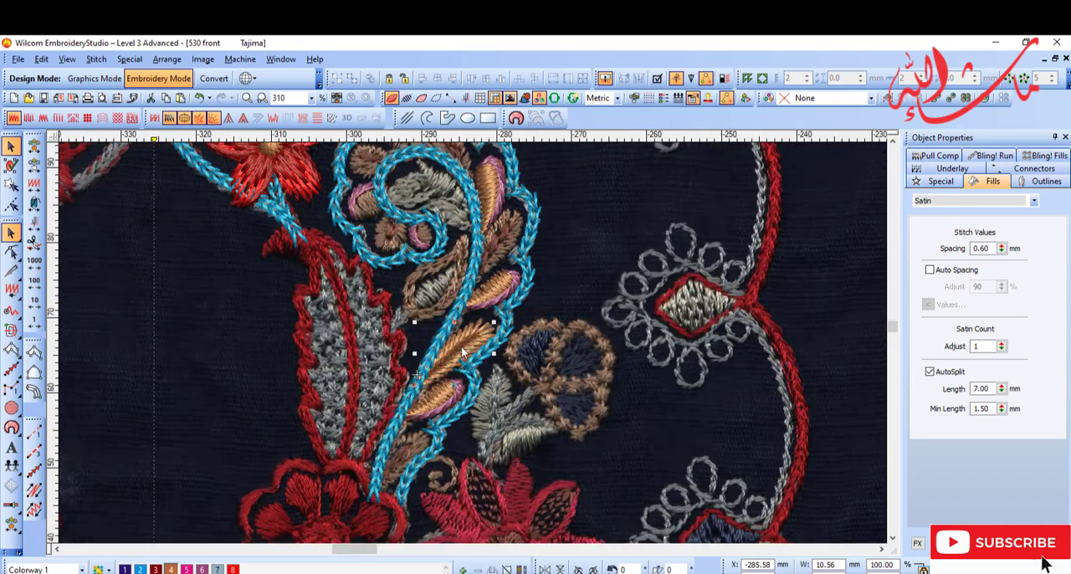
key(d)
key(b)
drag(389, 301, 502, 397)
key(h)
drag(612, 227, 600, 236)
key(Return)
key(Escape)
key(d)
Step: Fill the lowest brown petal near the stem's base with an Input A satin in orange-brown (colour 4) and check its shape
key(shift+z)
Step: Add a mauve (colour 6) Motif Run vein along the centre of the reshaped feathered petal
key(s)
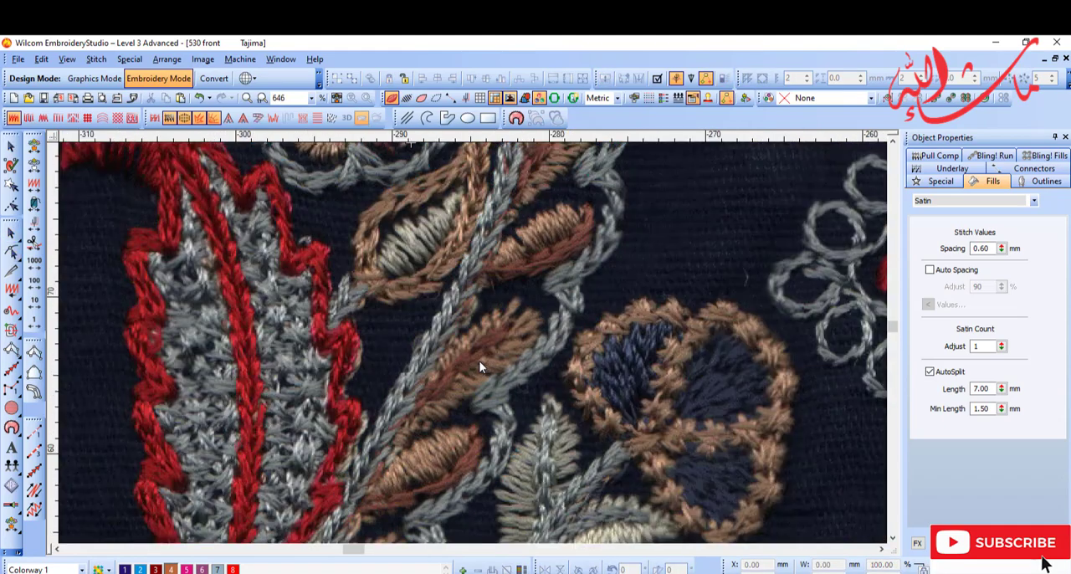
key(s)
key(d)
click(34, 492)
click(384, 428)
key(Return)
key(d)
key(shift+z)
key(b)
drag(399, 355, 520, 475)
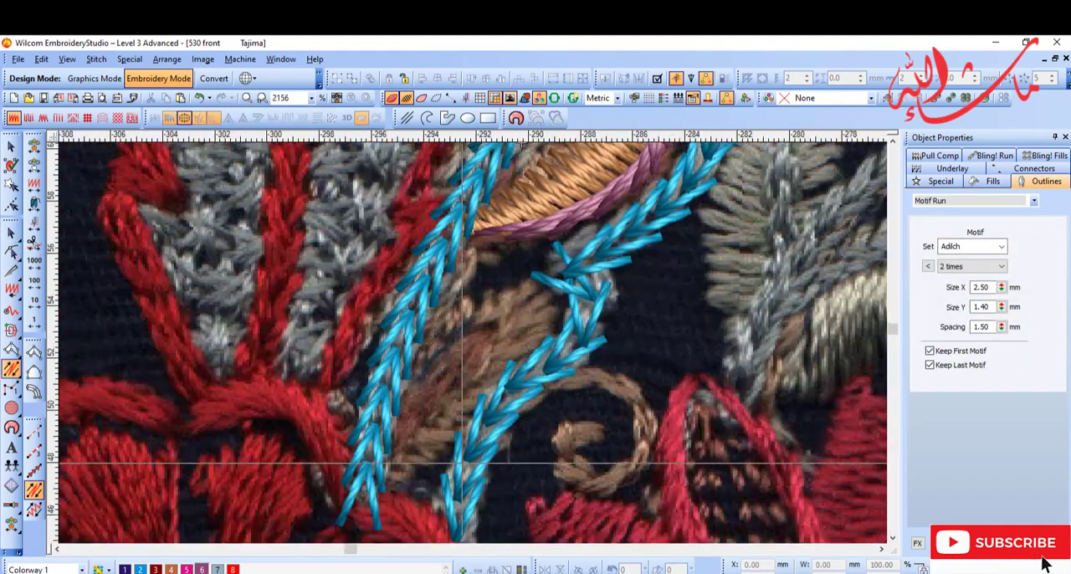
key(i)
click(385, 460)
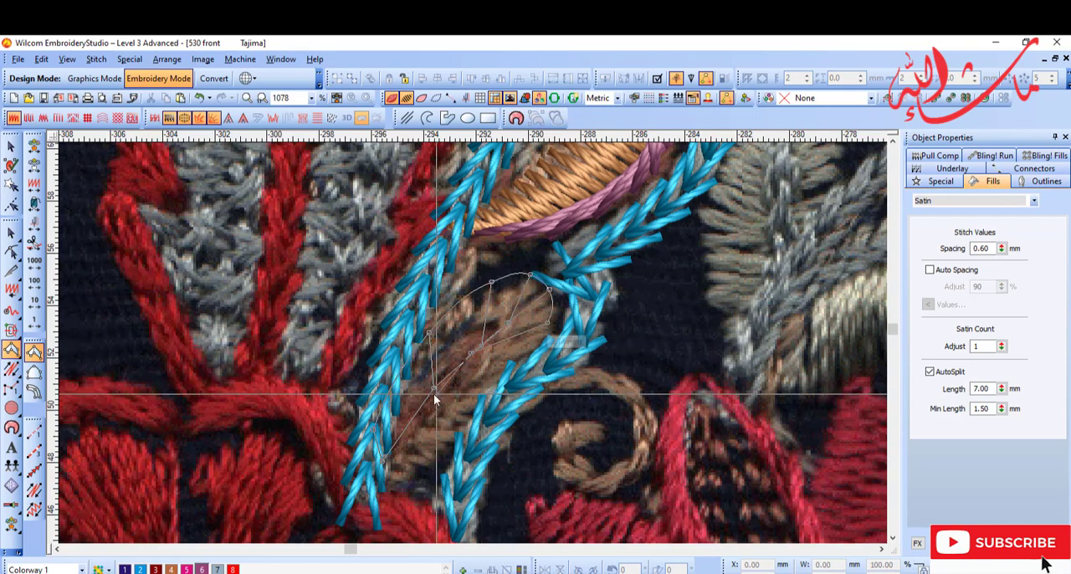
click(384, 480)
key(Return)
key(d)
key(Escape)
key(h)
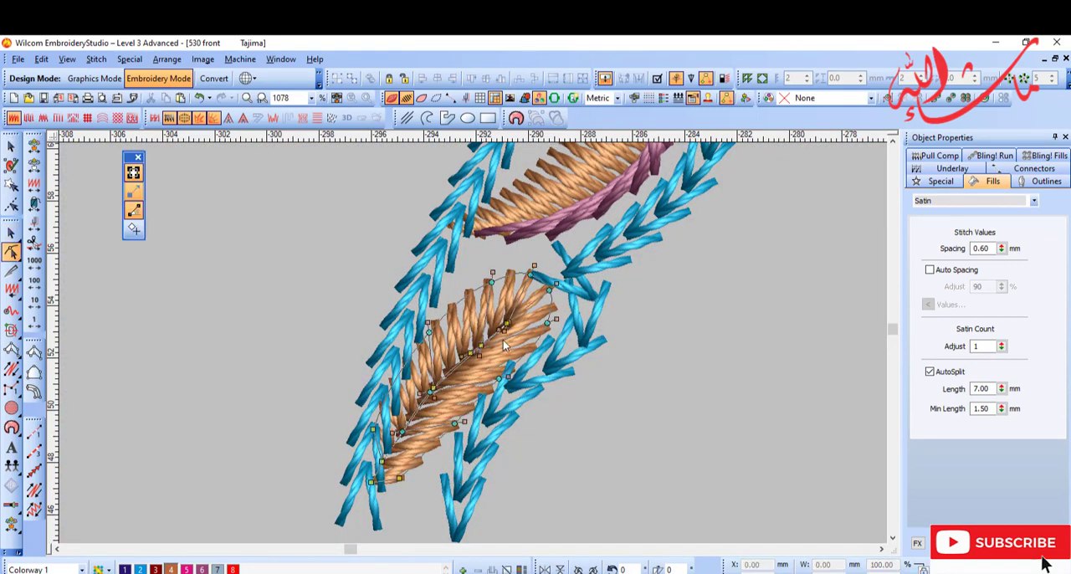
Step: Add a mauve (colour 6) Motif Run vein down the middle of the lowest petal
key(Escape)
click(33, 491)
click(1034, 201)
click(936, 232)
key(Return)
key(d)
Step: Fill the feathered petal just below the tall two-colour petal with an Input A satin in orange-brown (colour 4)
key(shift+z)
key(shift+z)
key(shift+z)
key(b)
drag(488, 235, 530, 275)
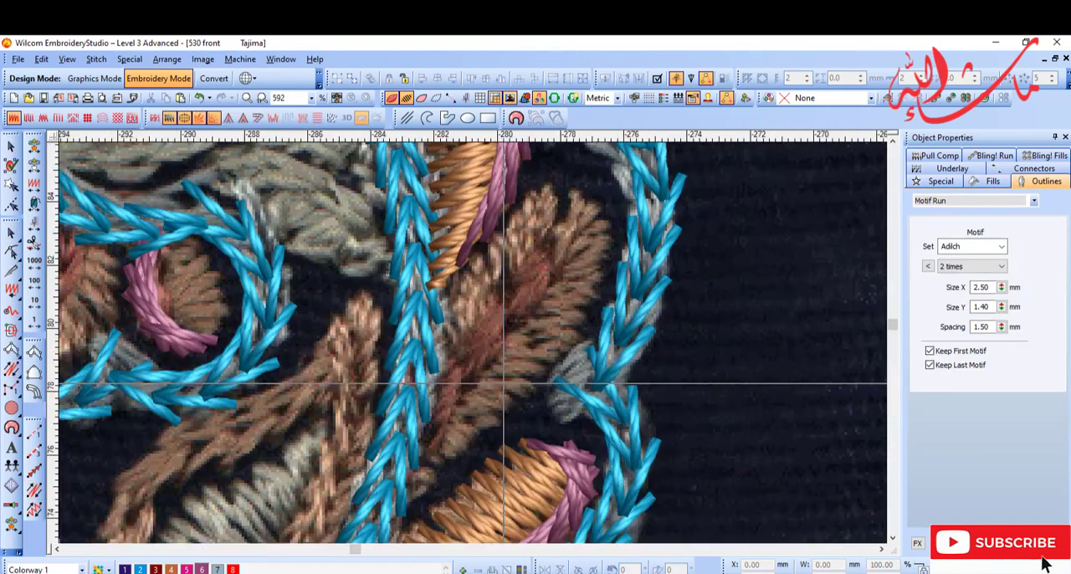
key(i)
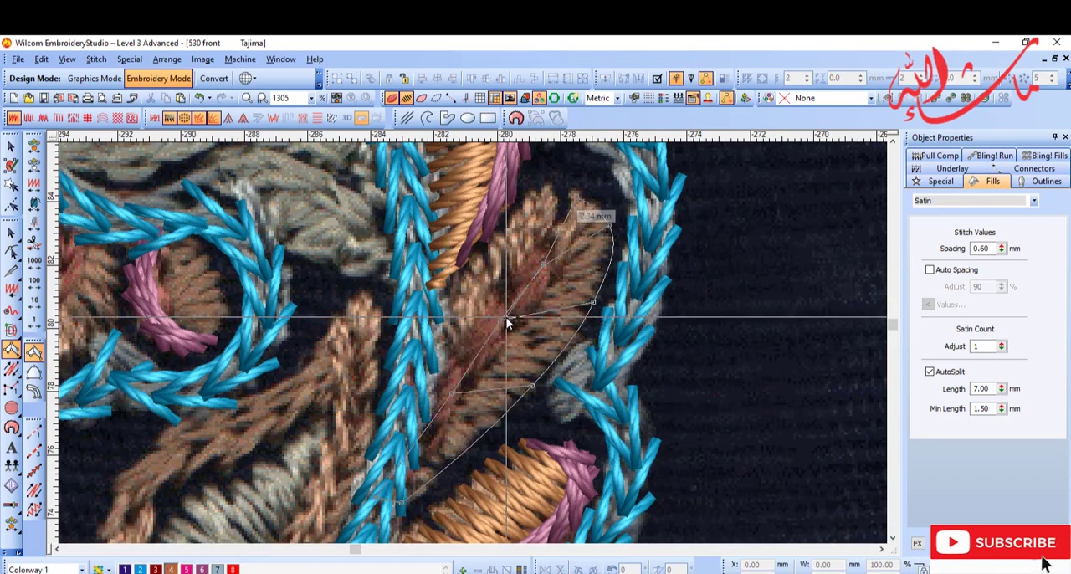
click(456, 295)
key(Return)
key(shift+z)
Step: Add a mauve (colour 6) Motif Run vein to the feathered petal below the tall two-colour petal
key(d)
click(34, 492)
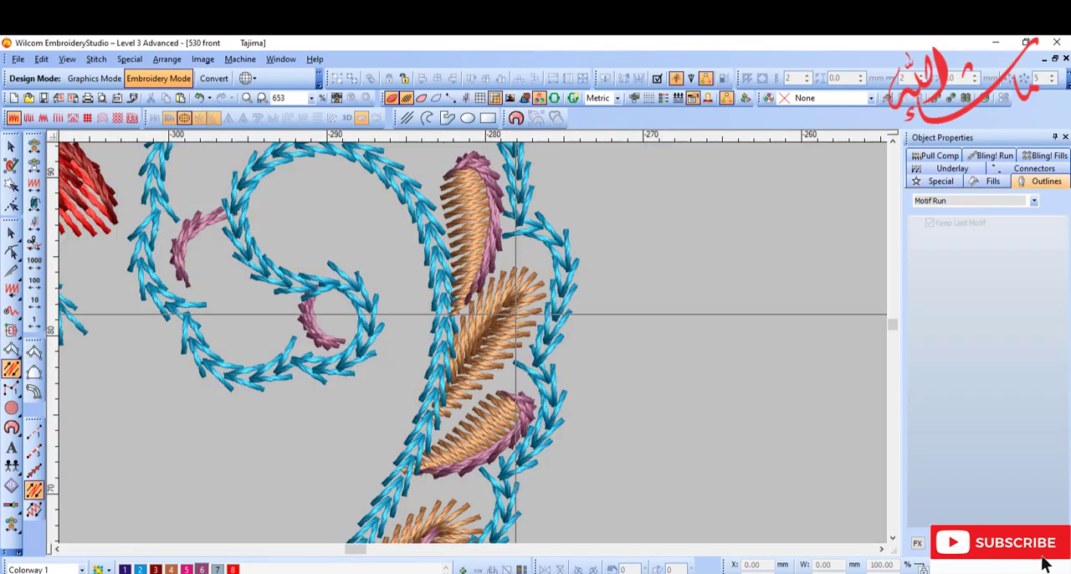
key(Return)
key(d)
Step: Digitize the long feathered petal at the curl's upper right with an Input A satin fill and recolour it orange-brown (colour 4)
key(shift+z)
key(b)
drag(411, 205, 461, 261)
key(i)
key(shift+z)
click(533, 456)
click(544, 400)
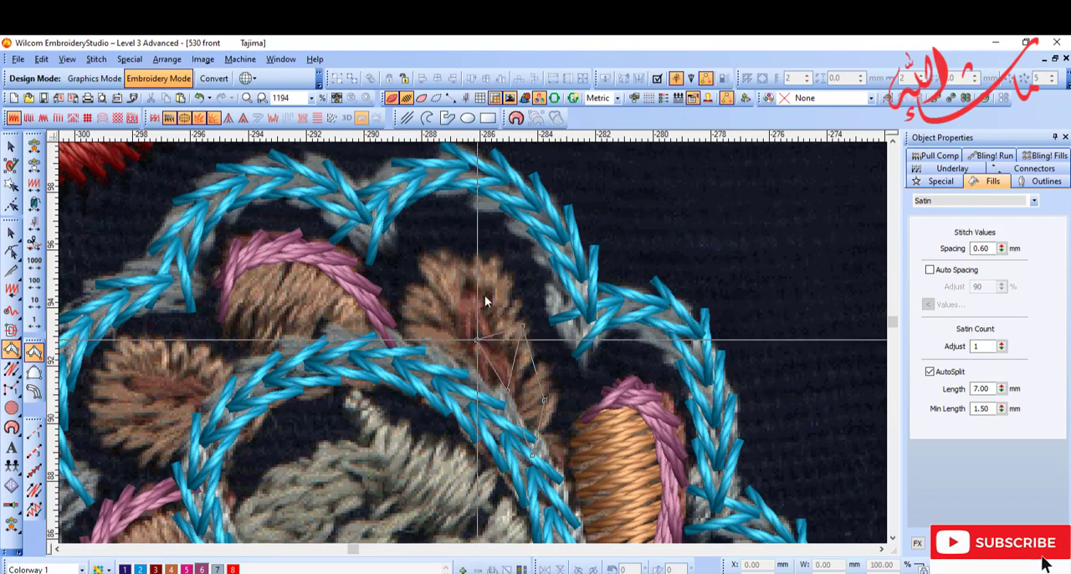
click(488, 407)
key(Return)
click(11, 233)
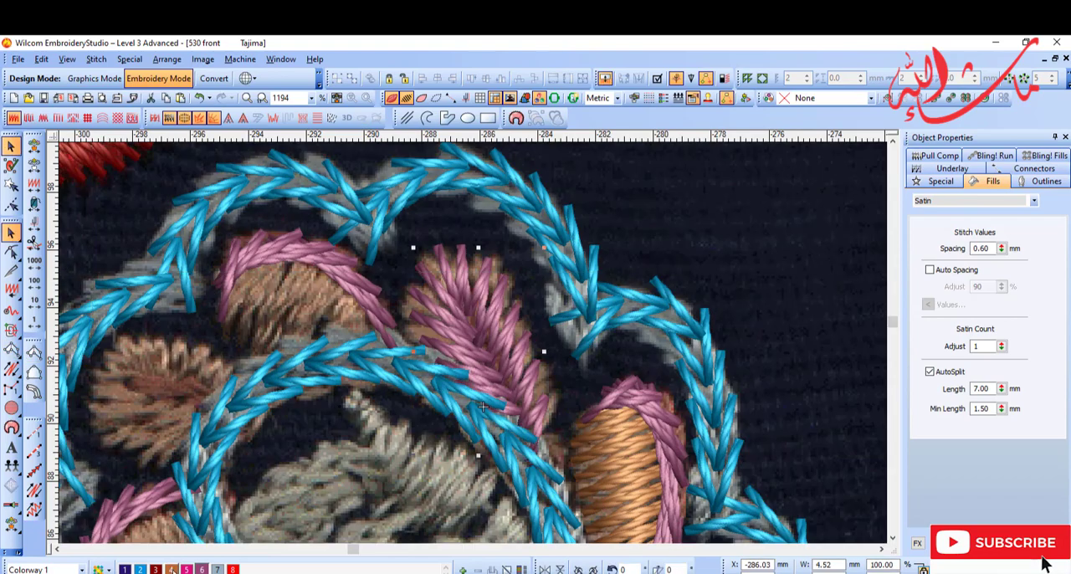
click(170, 569)
key(b)
drag(418, 228, 589, 414)
key(h)
Step: Fill the brown body beneath the mauve-edged rim at the top of the curl with Input A satin in orange-brown (colour 4)
key(shift+z)
key(shift+z)
key(b)
drag(345, 316, 413, 369)
key(i)
key(shift+z)
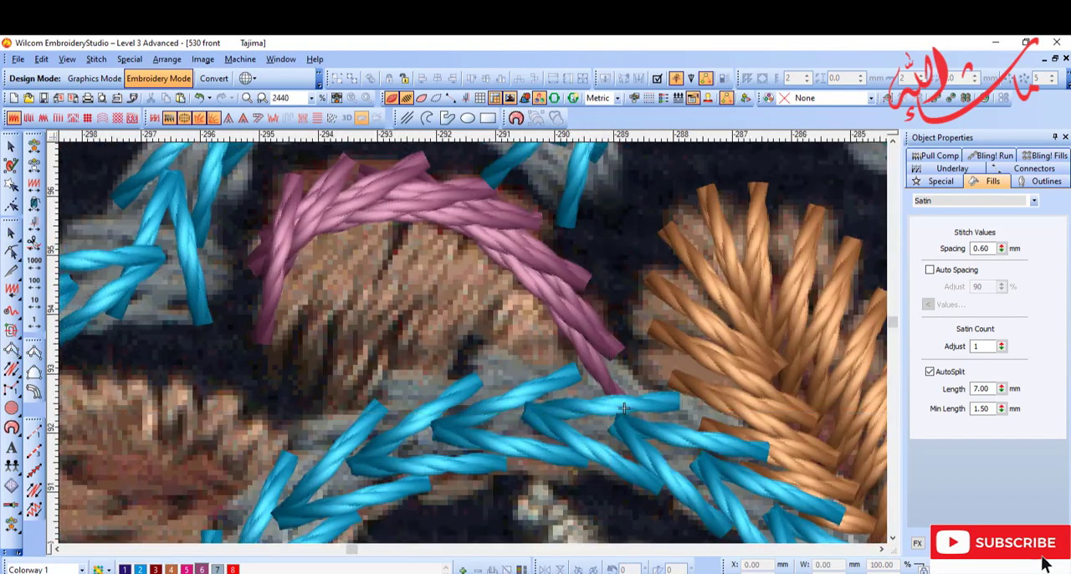
key(Return)
Step: Fill the feathered petal at the curl's upper left with an Input A satin in orange-brown (colour 4)
key(shift+z)
click(171, 569)
key(i)
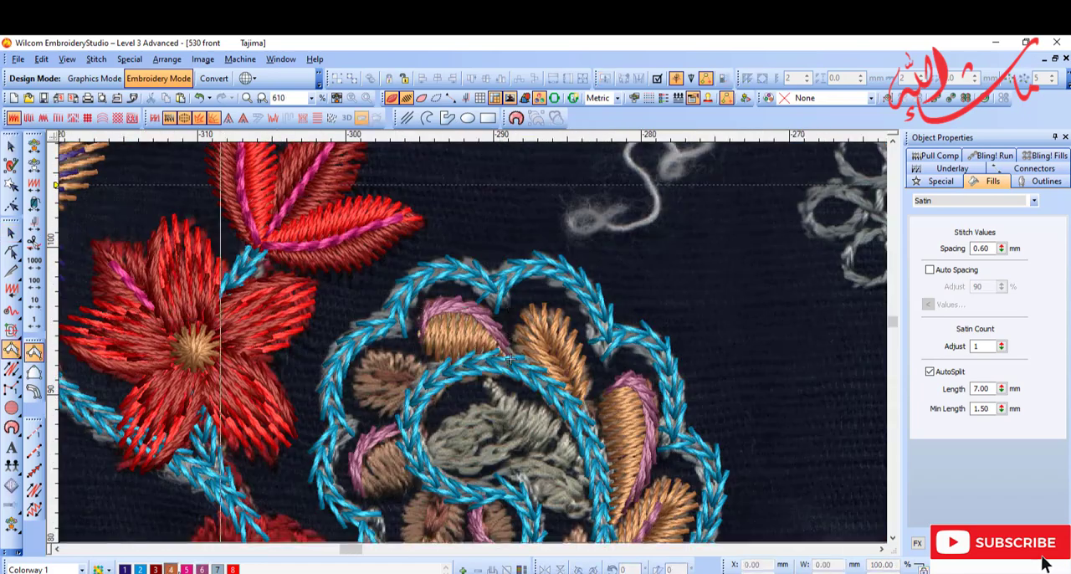
key(b)
drag(394, 326, 473, 378)
click(462, 351)
click(454, 297)
click(361, 393)
click(477, 379)
key(Return)
Step: Fill the body of the mauve-edged petal on the curl's left with an Input A satin in orange-brown (colour 4)
key(shift+z)
key(b)
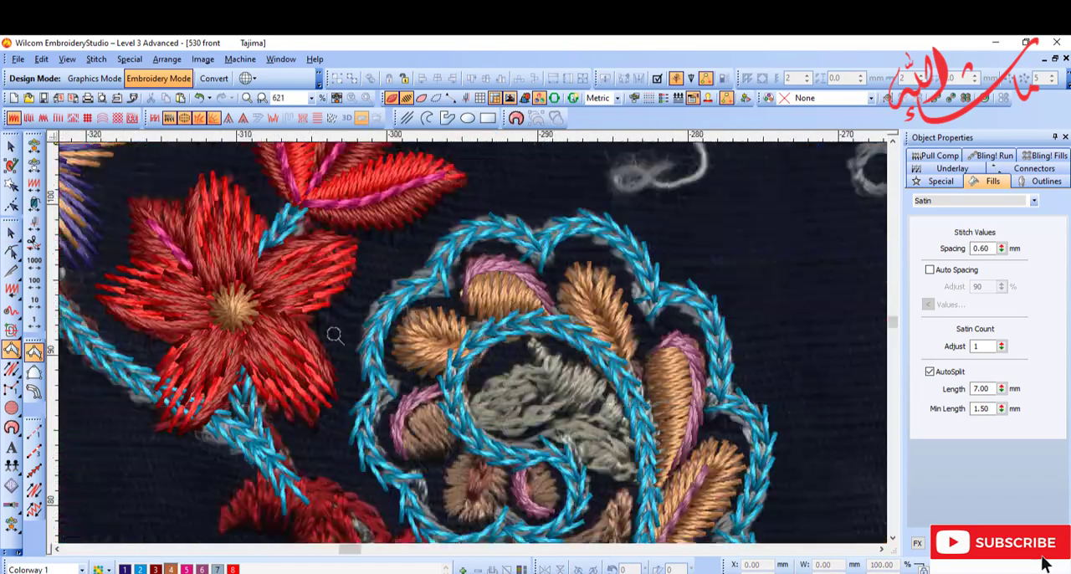
drag(332, 335, 515, 488)
click(468, 453)
click(431, 383)
key(Return)
Step: Fill the round feathered petal beside the small mauve-edged one in the curl's hook with orange-brown (colour 4) Input A satin
key(shift+z)
key(shift+z)
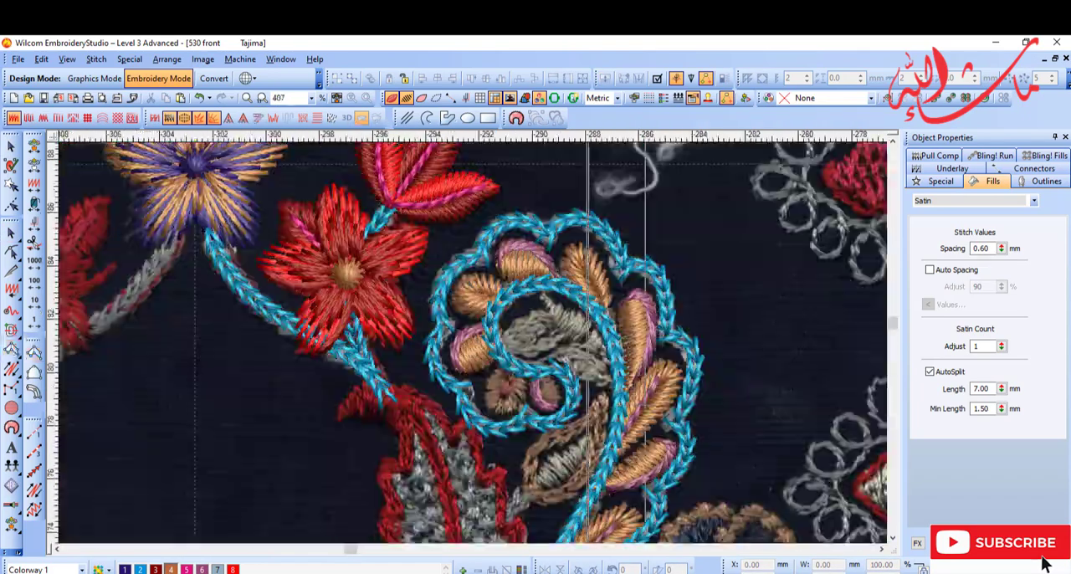
key(b)
drag(442, 311, 599, 457)
key(b)
drag(332, 222, 611, 410)
click(511, 474)
key(shift+z)
click(438, 343)
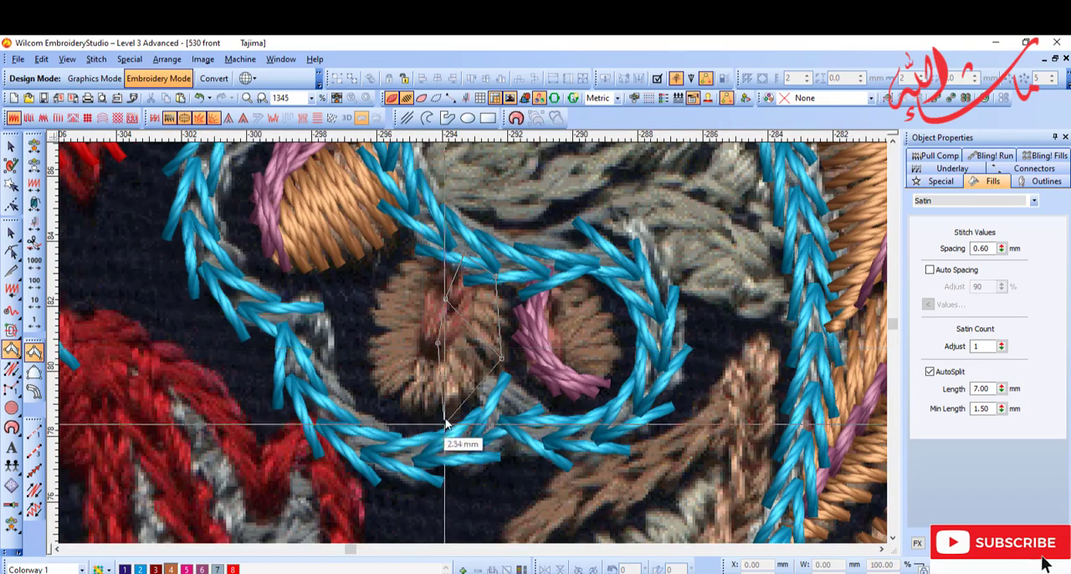
click(376, 383)
key(Return)
Step: Fill the body of the small mauve-edged petal inside the curl's hooked end with orange-brown (colour 4) Input A satin
key(shift+z)
key(b)
drag(385, 264, 587, 423)
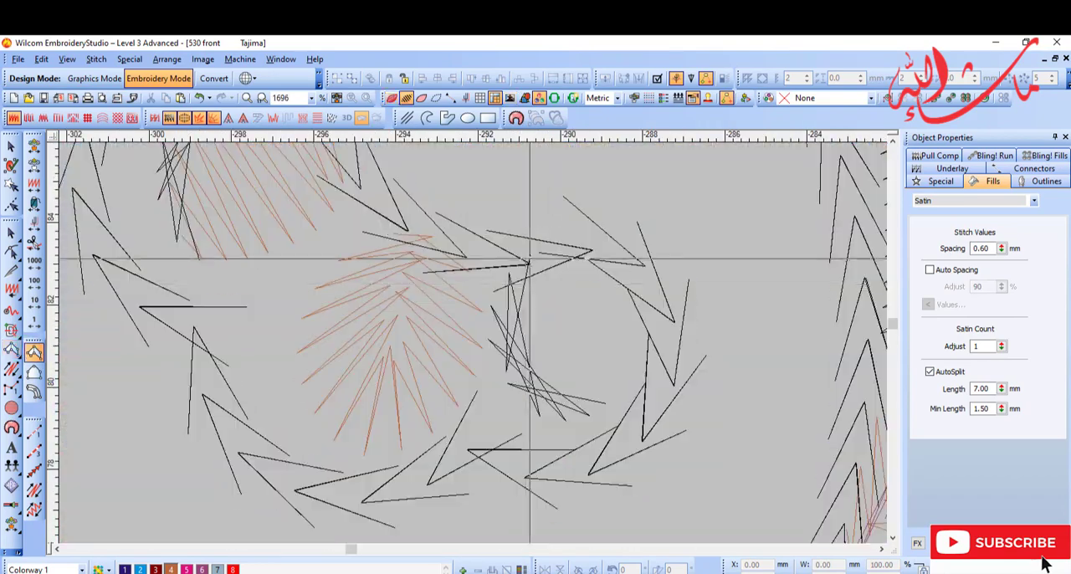
click(528, 256)
click(536, 254)
click(514, 338)
click(605, 397)
key(Return)
Step: Add mauve (colour 6) Motif Run veins to the remaining feathered petals around the curl
key(shift+z)
key(shift+z)
key(d)
click(12, 370)
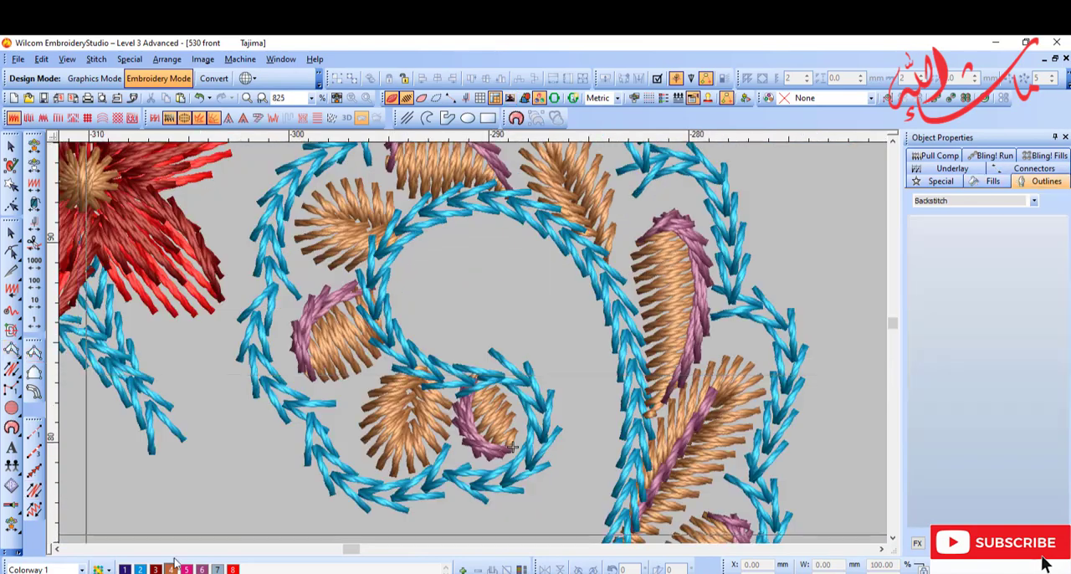
click(201, 569)
key(d)
drag(356, 198, 701, 365)
Step: Trace the outer edge of the grey leaf inside the curl with a Motif Run in pale grey (colour 7)
key(shift+z)
key(shift+z)
key(shift+z)
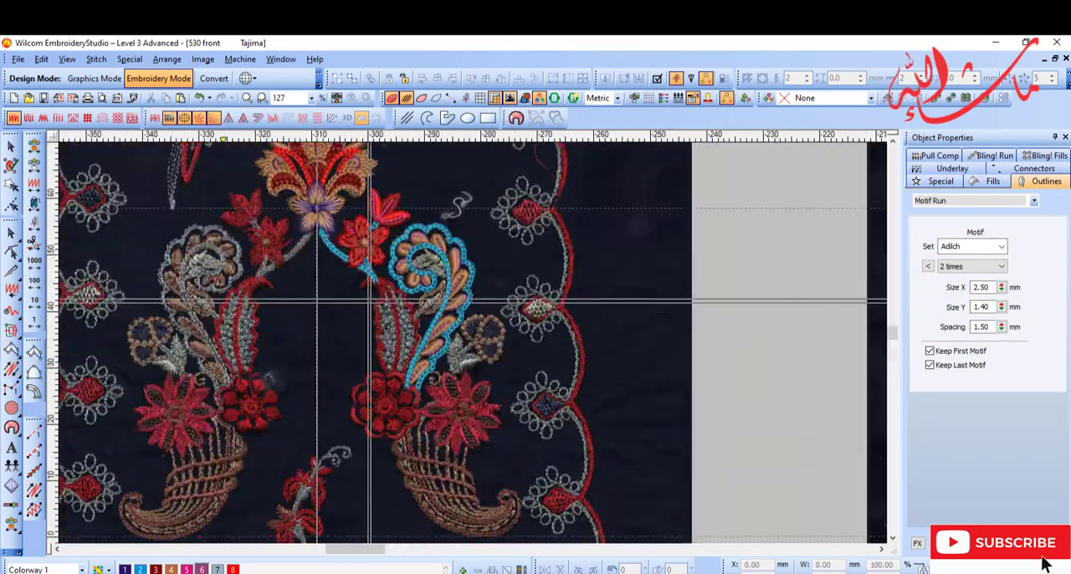
key(b)
drag(339, 251, 590, 373)
key(shift+z)
key(shift+z)
key(b)
drag(370, 279, 621, 402)
key(b)
drag(262, 146, 464, 214)
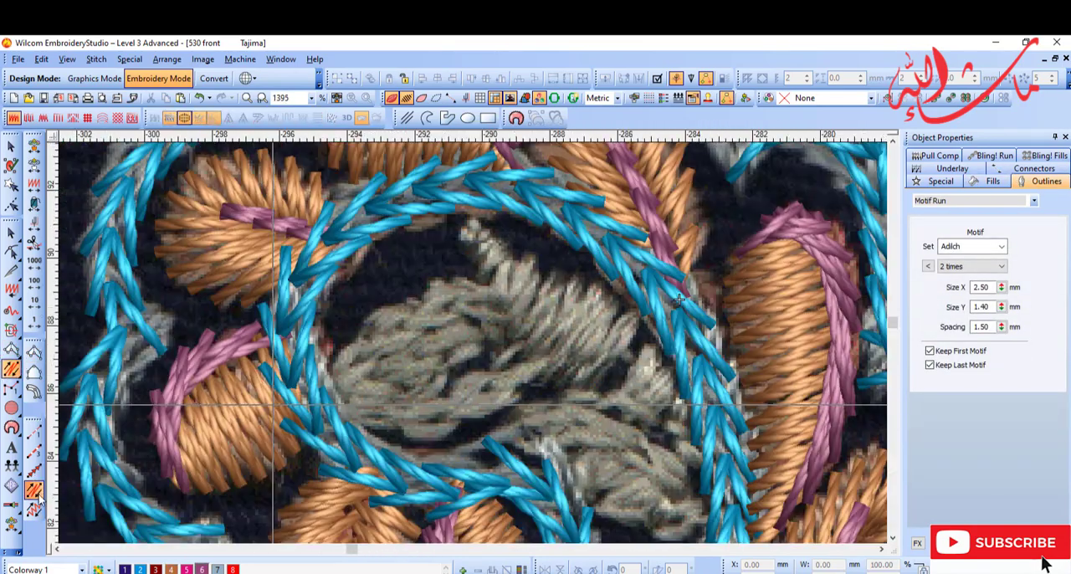
click(34, 471)
click(35, 490)
click(218, 569)
click(334, 384)
right_click(428, 414)
click(543, 370)
key(Return)
Step: Finish the lower leaf's edge inside the curl and fill the rounded leaf above it with pale grey (colour 7) Input A satin
key(shift+z)
key(b)
drag(355, 313, 719, 489)
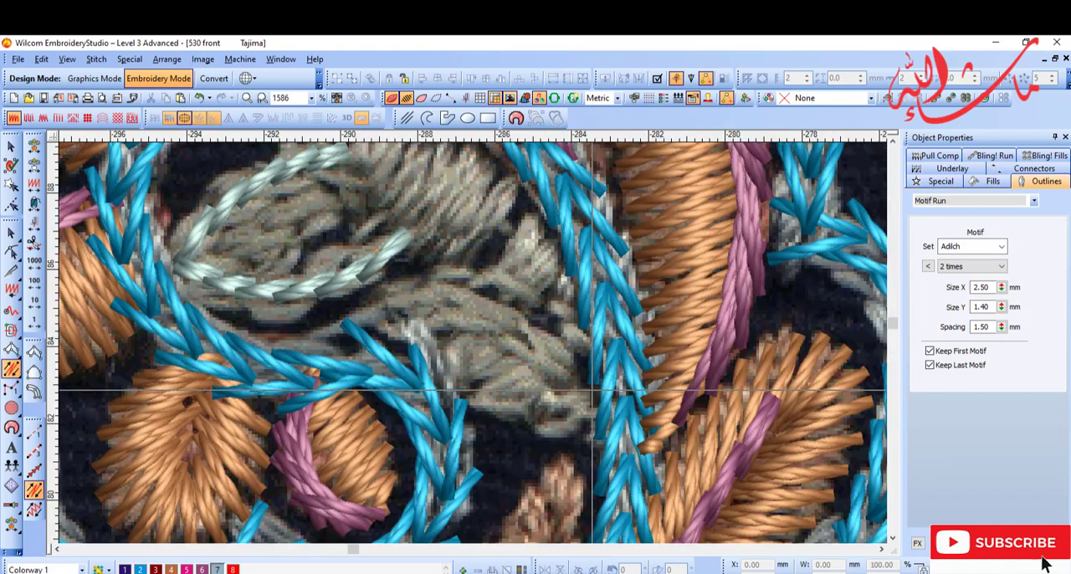
key(Return)
key(shift+z)
key(b)
drag(297, 241, 615, 395)
click(12, 350)
click(453, 411)
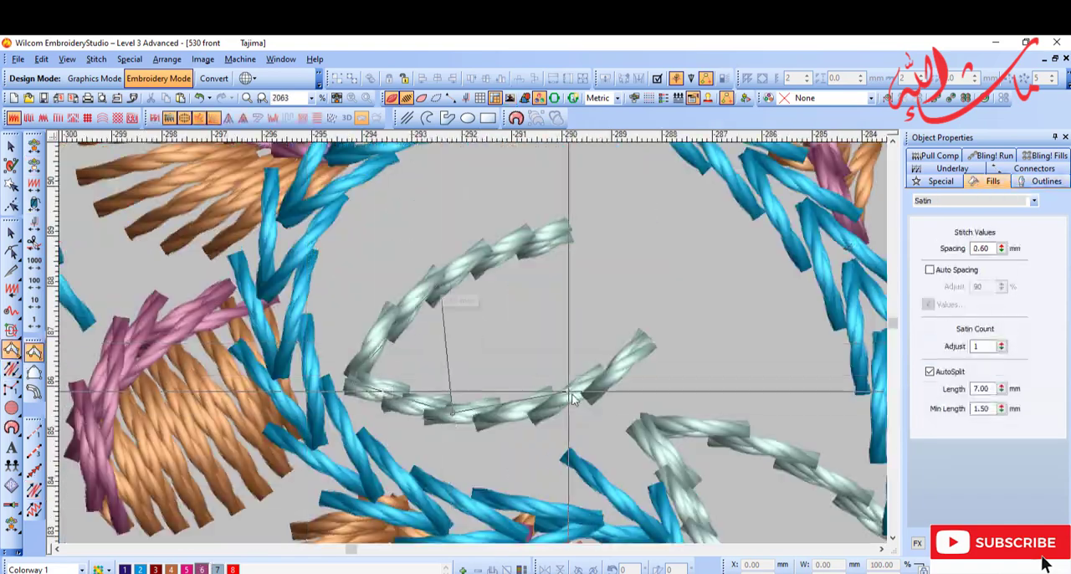
click(576, 397)
click(541, 243)
key(Return)
key(shift+z)
click(488, 334)
click(217, 569)
Step: Fill the long slanting part of the grey leaf inside the curl with pale grey (colour 7) Input A satin
key(b)
drag(416, 279, 589, 363)
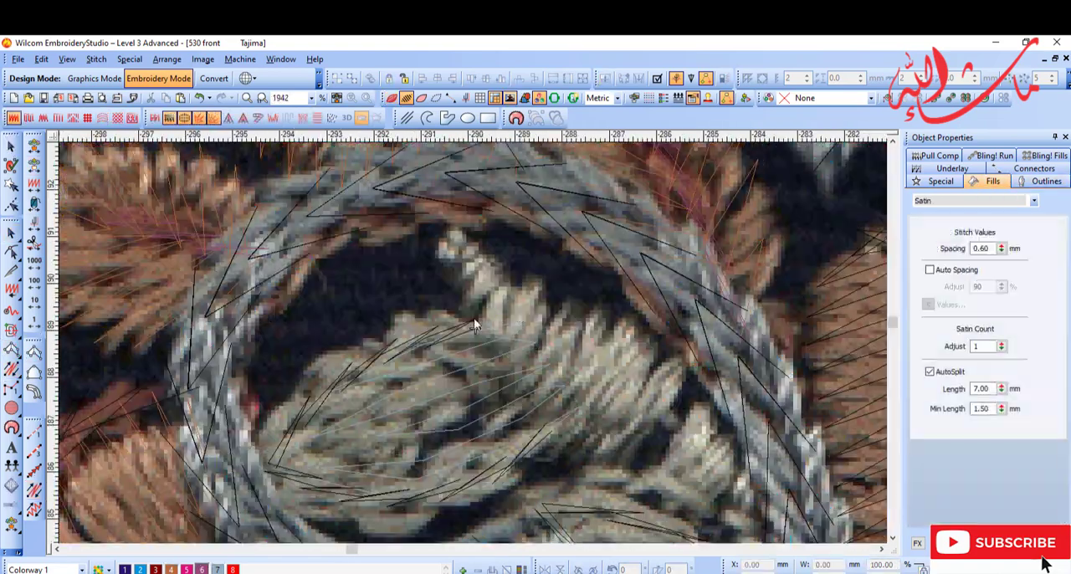
click(450, 238)
click(700, 432)
key(Return)
key(shift+z)
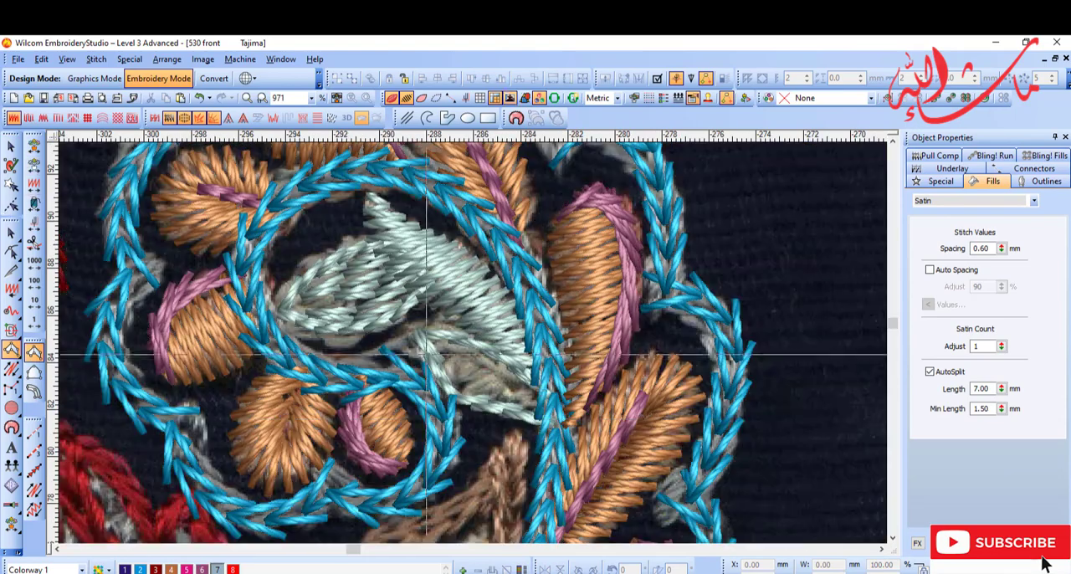
Step: Fill the body of the lower grey leaf inside the curl with pale grey Input A satin
key(b)
drag(431, 356, 611, 444)
click(12, 350)
click(268, 270)
key(d)
Step: Compare the stitched curl with the scanned artwork, with the background image shown and hidden
key(shift+z)
key(d)
key(s)
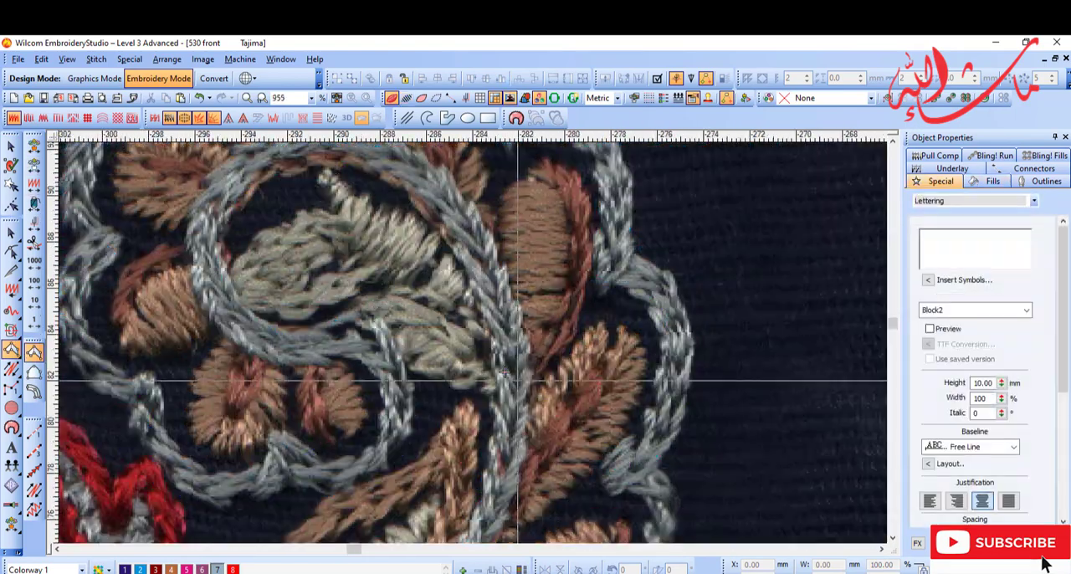
key(shift+z)
key(s)
key(d)
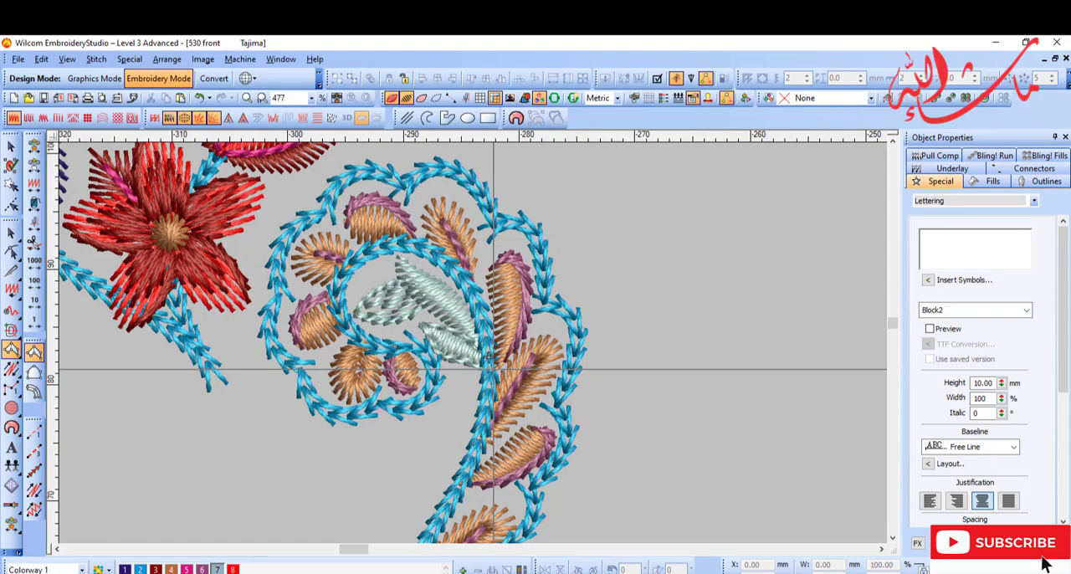
key(d)
scroll(460, 343, up, 1)
key(s)
key(s)
scroll(445, 376, down, 1)
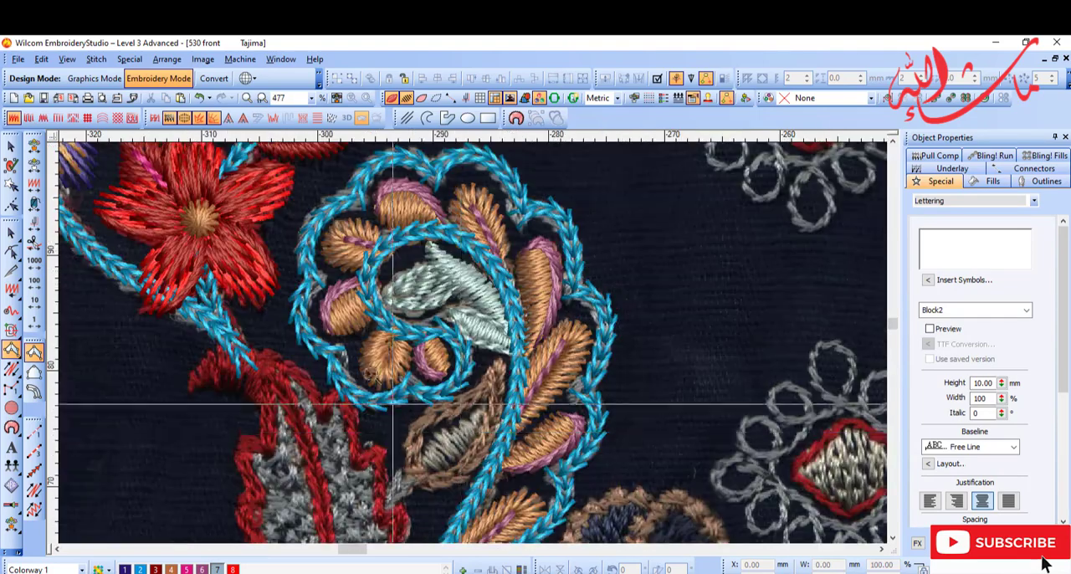
Step: Outline the small brown leaf below the curl with a "2 times" Motif Run in orange-brown (colour 4)
key(b)
drag(334, 315, 656, 520)
click(34, 470)
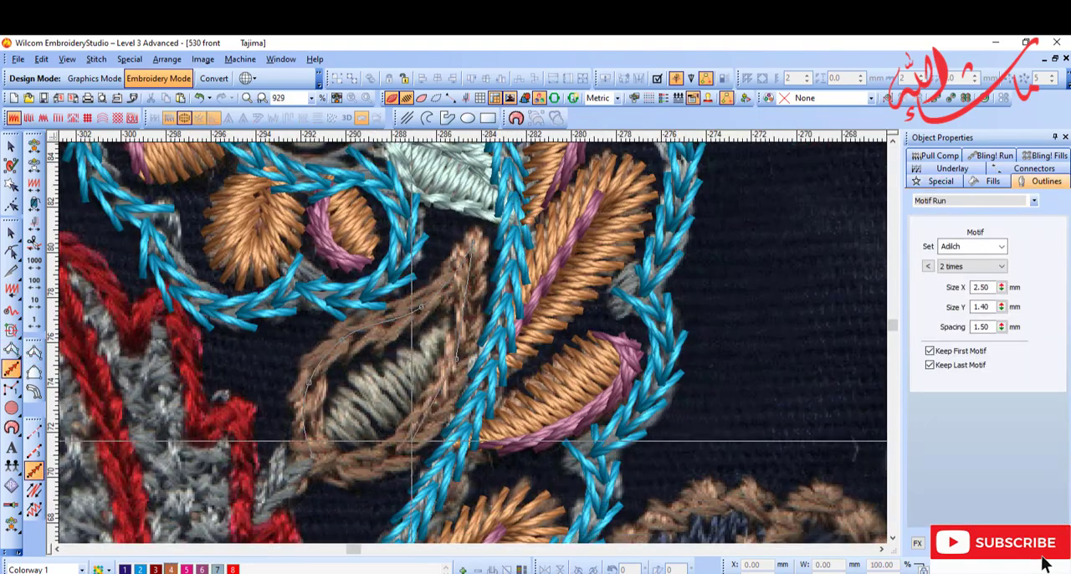
right_click(412, 441)
key(Return)
key(Escape)
click(171, 569)
Step: Fill the centre of the small brown-edged leaf below the curl with pale grey Input A satin at 0.60 mm spacing
key(s)
drag(287, 247, 570, 494)
click(34, 352)
click(503, 256)
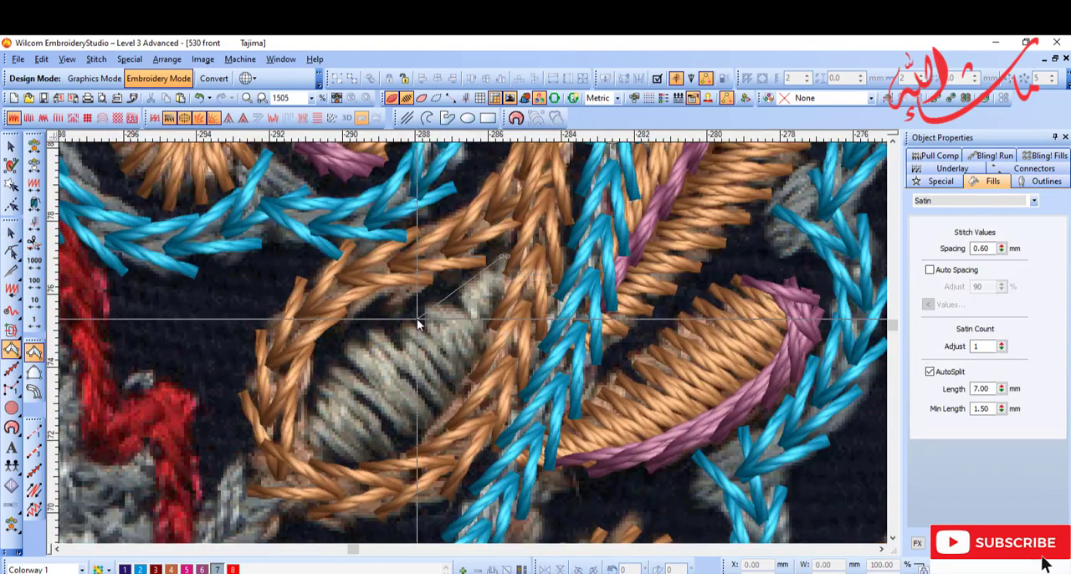
click(338, 467)
key(Return)
key(d)
key(d)
scroll(502, 419, down, 2)
key(b)
drag(502, 360, 711, 527)
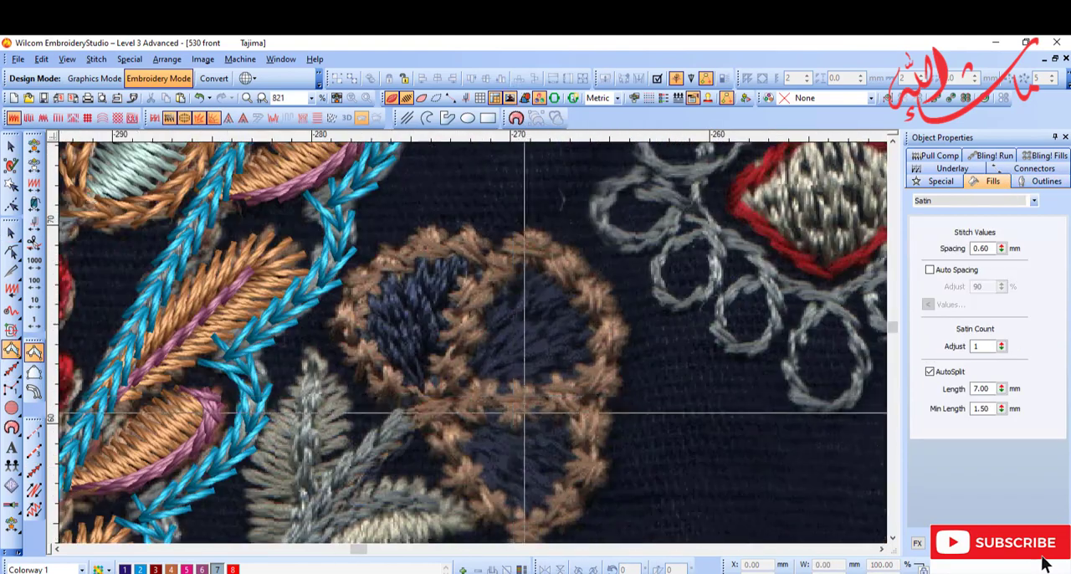
scroll(526, 411, down, 1)
click(34, 490)
click(354, 335)
click(416, 249)
key(Return)
key(Escape)
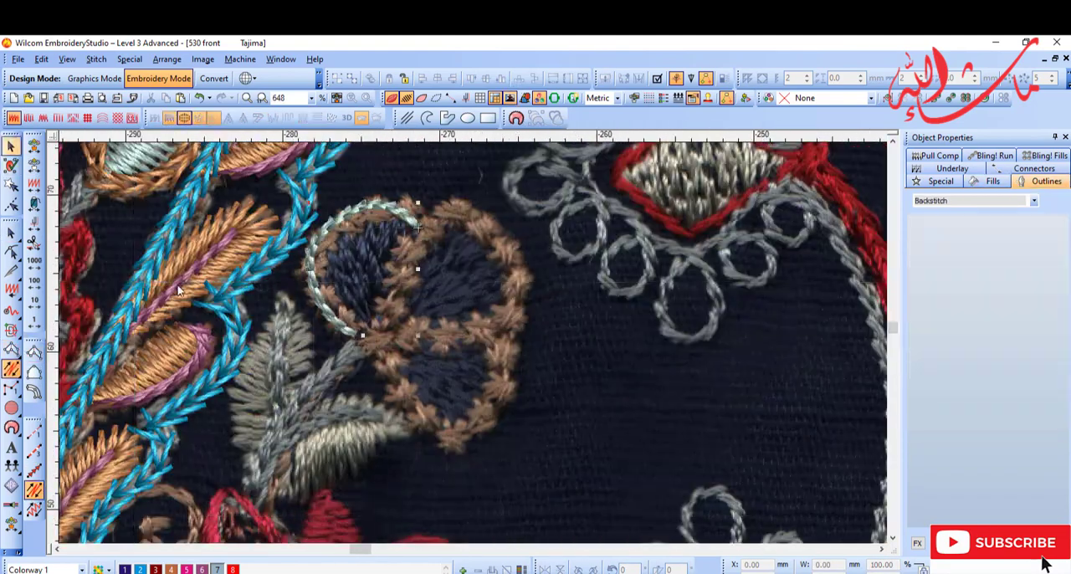
key(Delete)
Step: Outline the three petals of the navy flower with "goli .60" Motif Runs, size 2.00 mm and spacing 2.27 mm
click(34, 471)
click(928, 266)
click(801, 279)
click(360, 342)
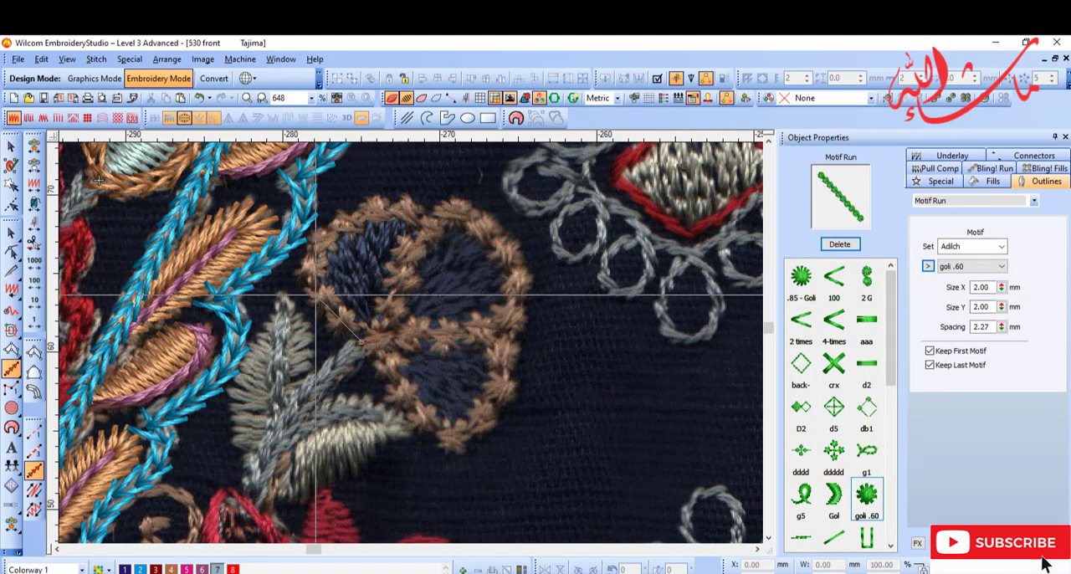
click(426, 221)
key(Return)
right_click(511, 251)
right_click(510, 323)
key(Return)
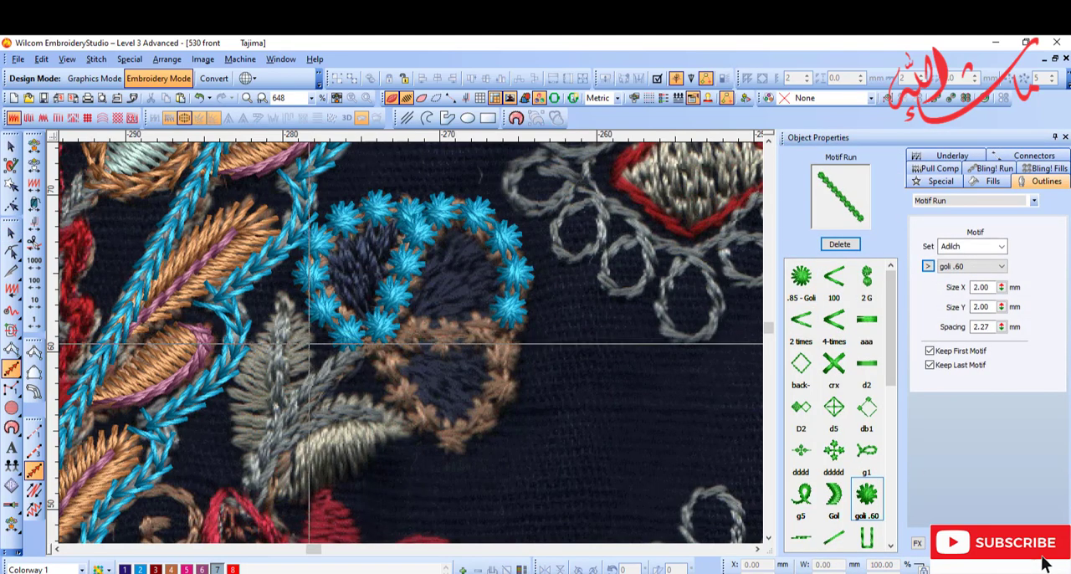
key(Return)
Step: Recolour the navy flower's star motif outlines to orange-brown (colour 4)
key(d)
key(t)
click(418, 221)
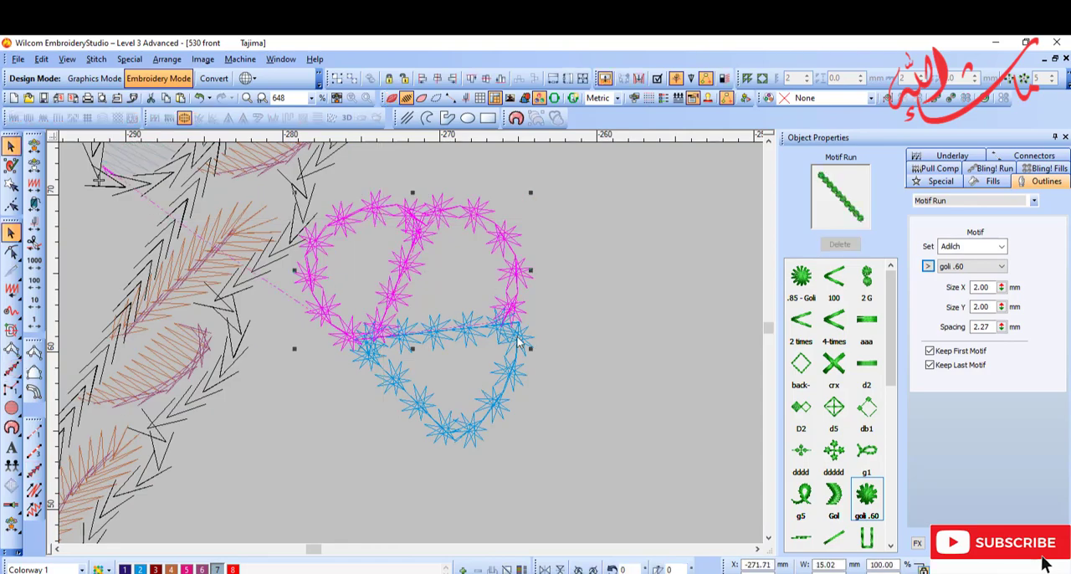
click(171, 569)
key(d)
scroll(493, 347, up, 2)
Step: Digitize a closed fill shape in dark purple (colour 1) inside the navy flower's first star-edged petal
click(35, 168)
key(t)
key(d)
click(34, 372)
click(125, 570)
key(d)
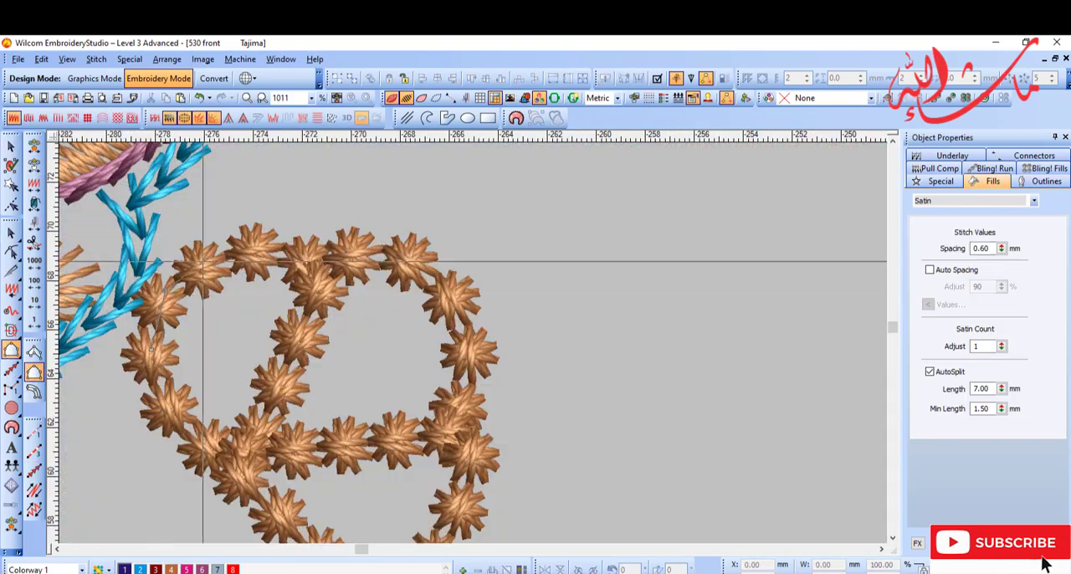
key(d)
click(181, 409)
key(Return)
key(Escape)
Step: Change the first purple petal to a tatami fill and turn its stitch angle to run along the petal
click(28, 118)
key(h)
key(d)
key(shift+z)
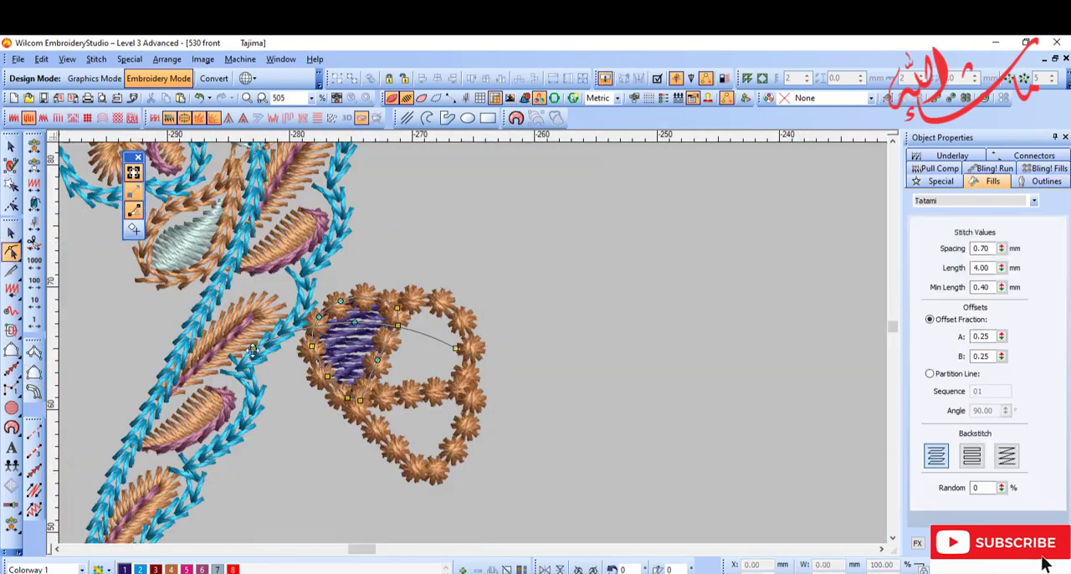
key(d)
key(Escape)
Step: Fill the flower's remaining upper petal and its lower petal with dark purple (colour 1) tatami at 0.70 mm spacing
click(29, 118)
click(34, 372)
scroll(452, 393, up, 2)
key(d)
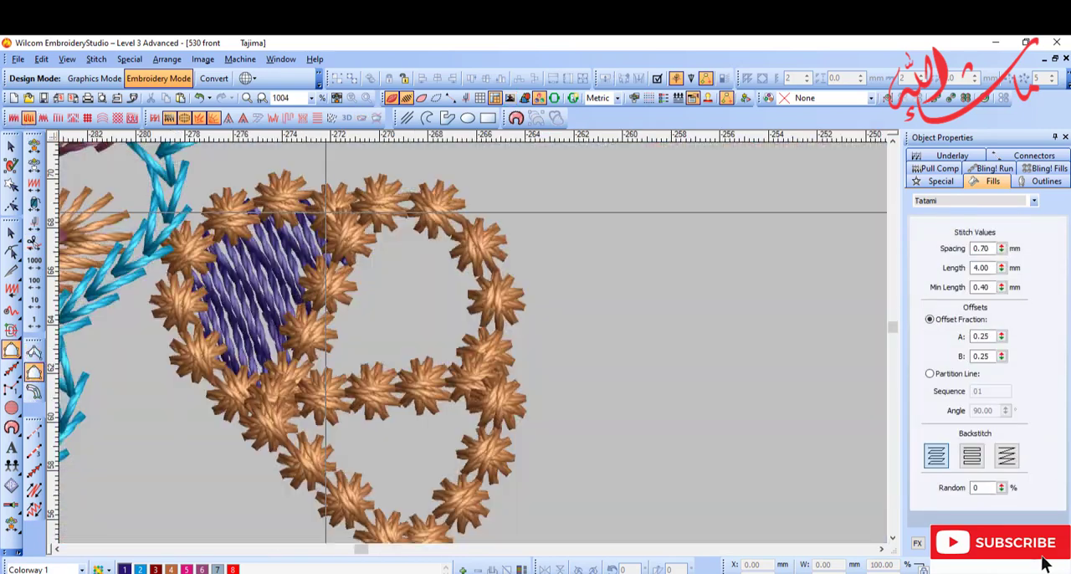
key(d)
click(379, 204)
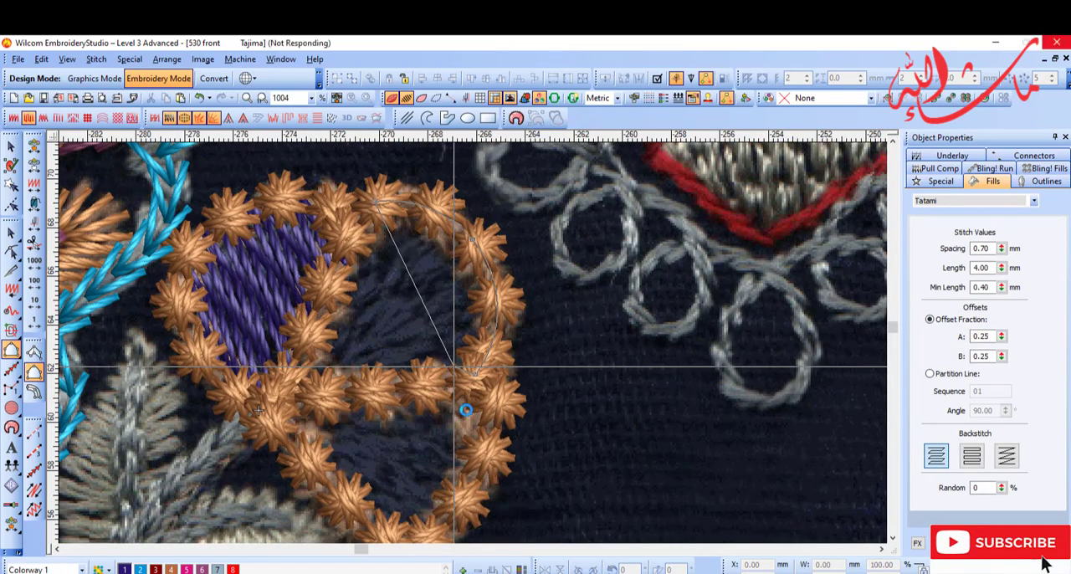
click(341, 349)
key(d)
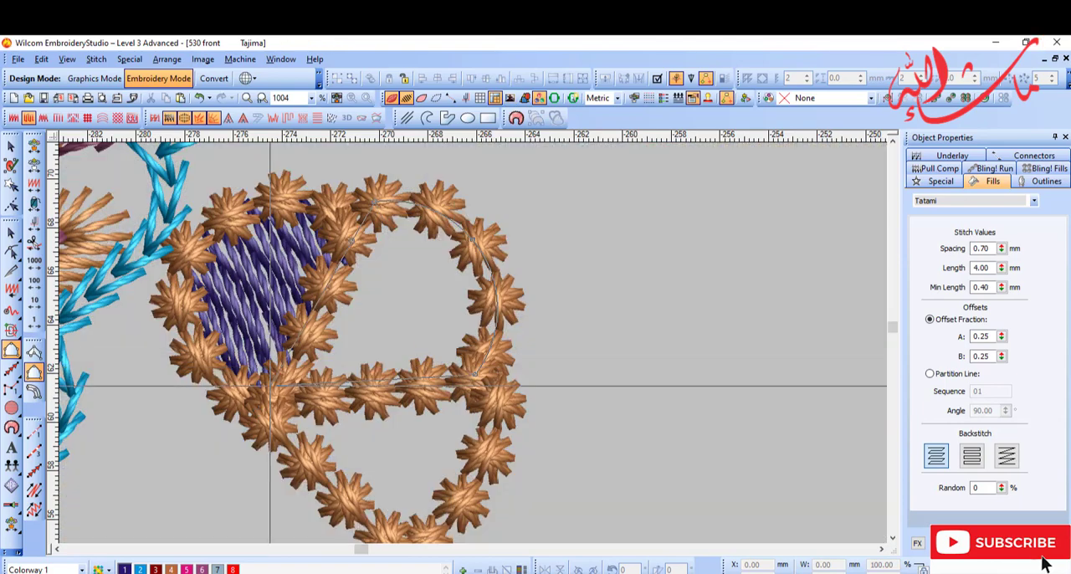
key(Return)
key(d)
scroll(385, 414, up, 1)
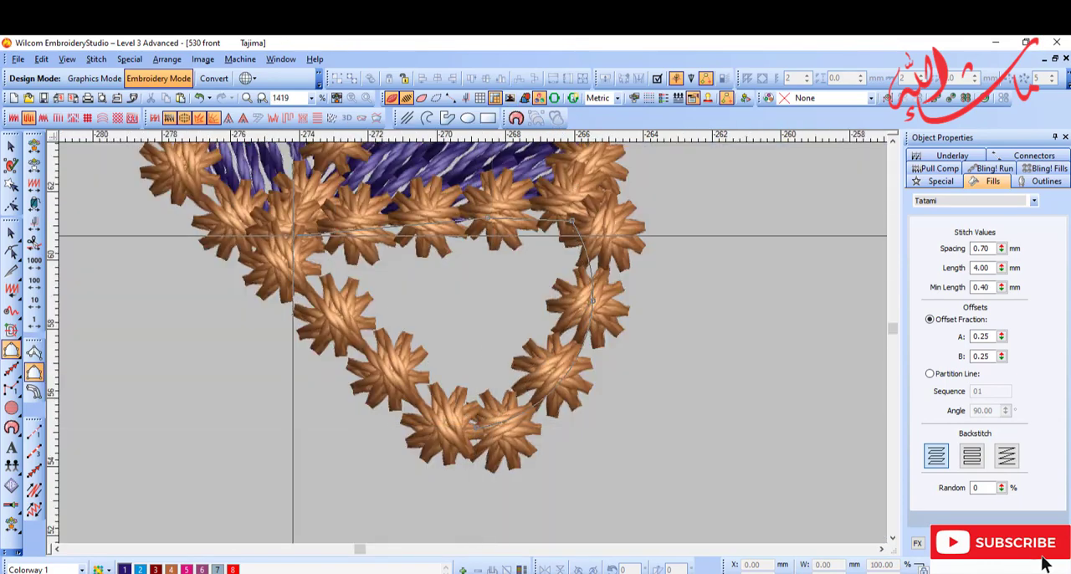
scroll(619, 318, down, 3)
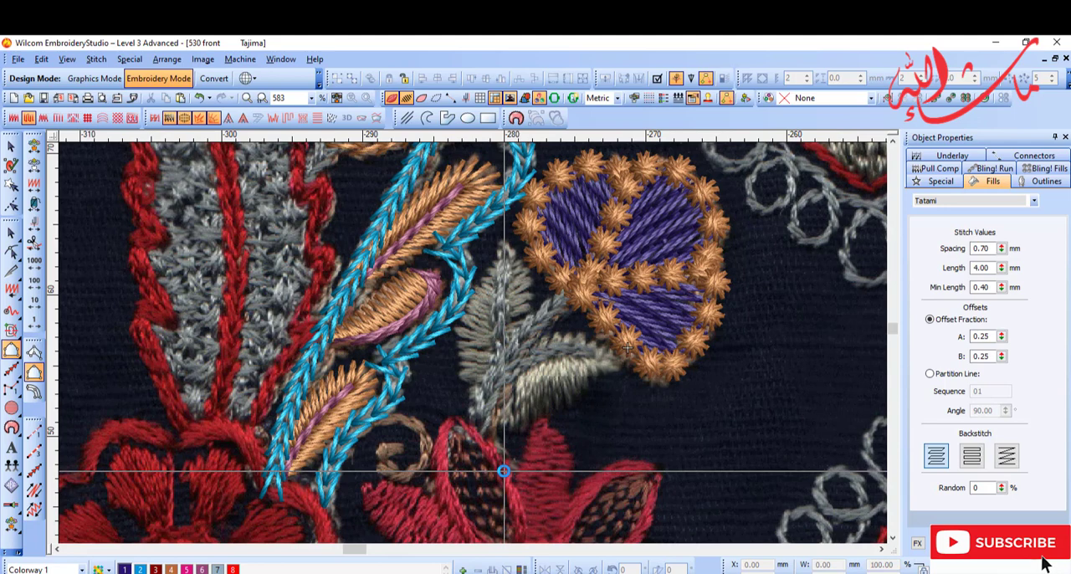
Step: Trace the two grey stems beside the purple flower with "2 times" Motif Runs in blue (colour 2)
scroll(627, 360, up, 4)
click(34, 471)
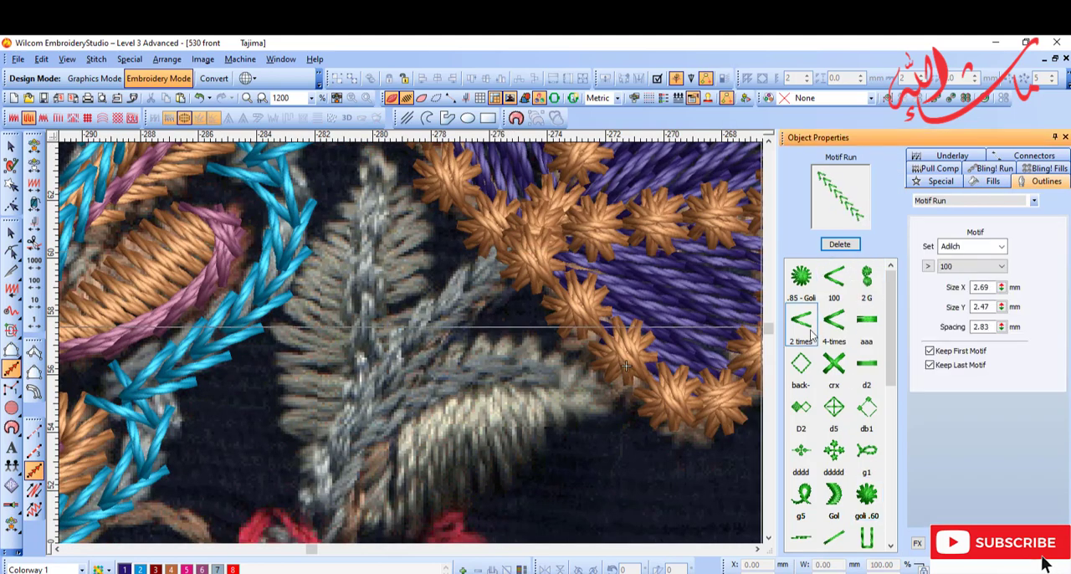
scroll(626, 365, down, 2)
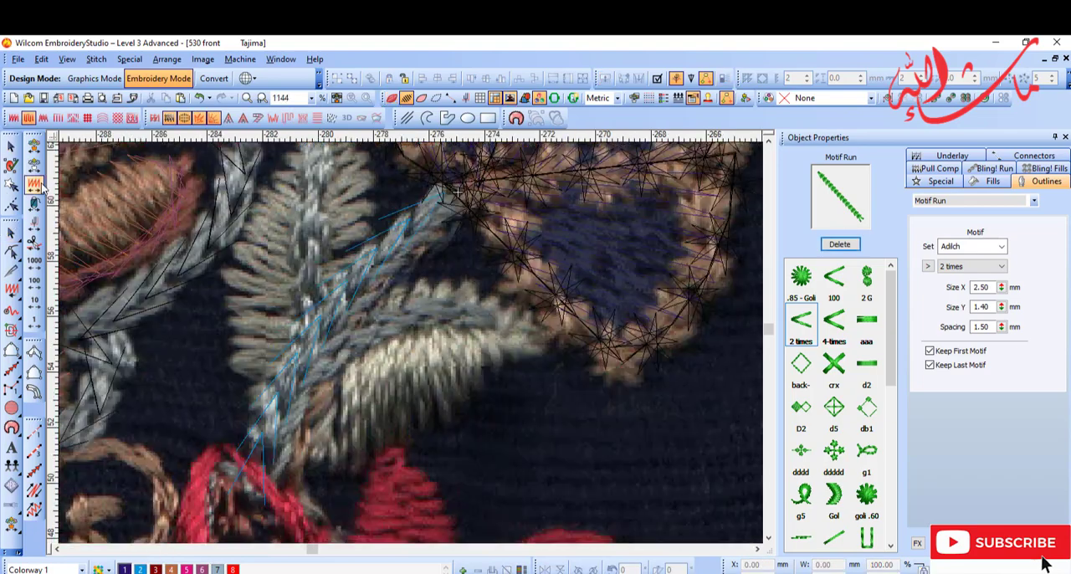
scroll(560, 309, down, 4)
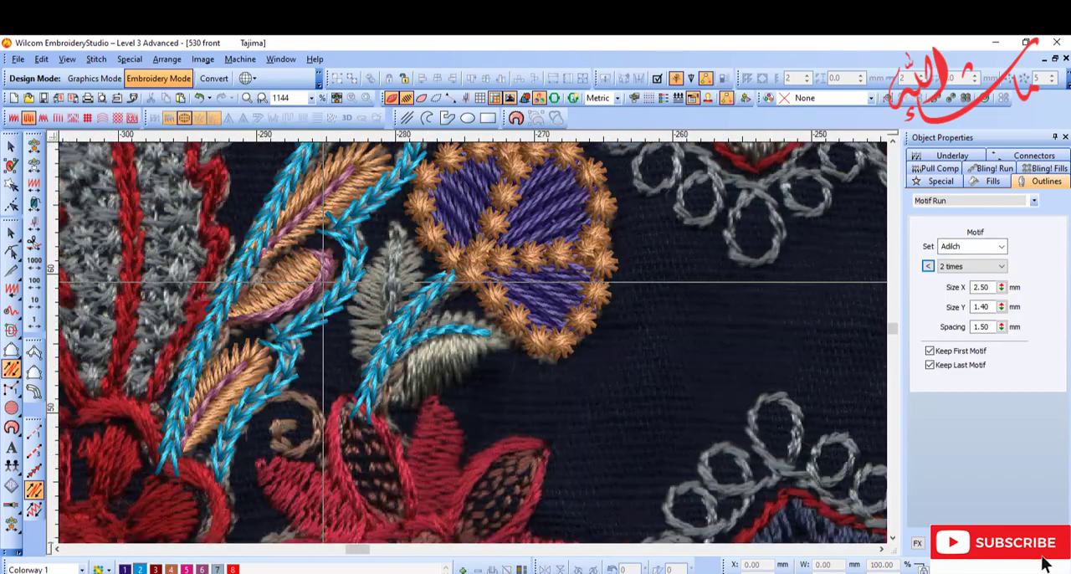
Step: Fill the leaves along the blue stems beside the purple flower with pale grey Input A satin
scroll(560, 309, up, 3)
scroll(560, 309, up, 4)
click(34, 353)
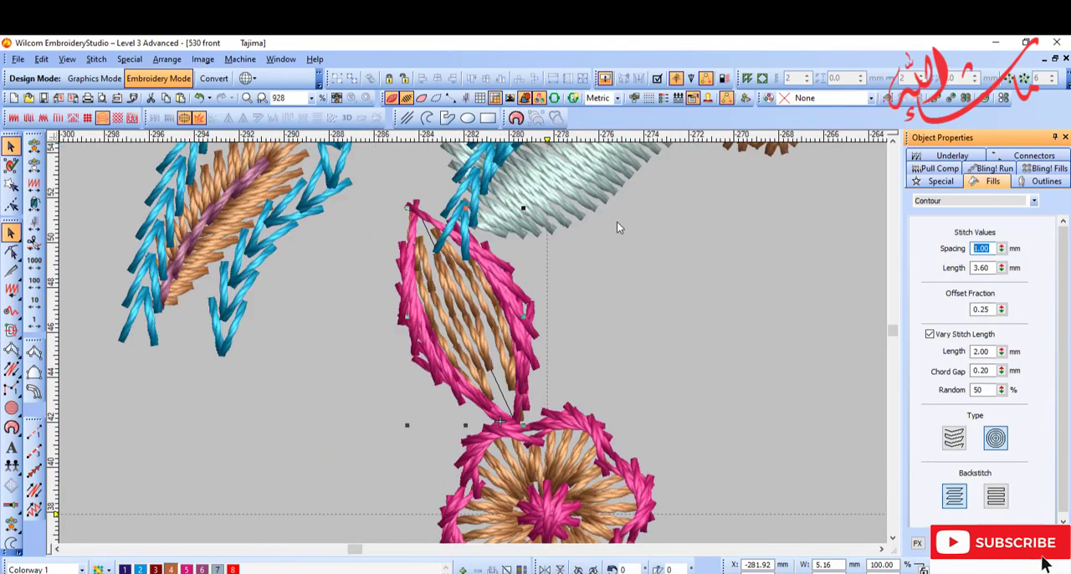
Step: Try 2 mm spacing on the brown contour fill in the pink-edged petal, and set it back to 1 mm
text(2)
key(Return)
text(1)
key(Return)
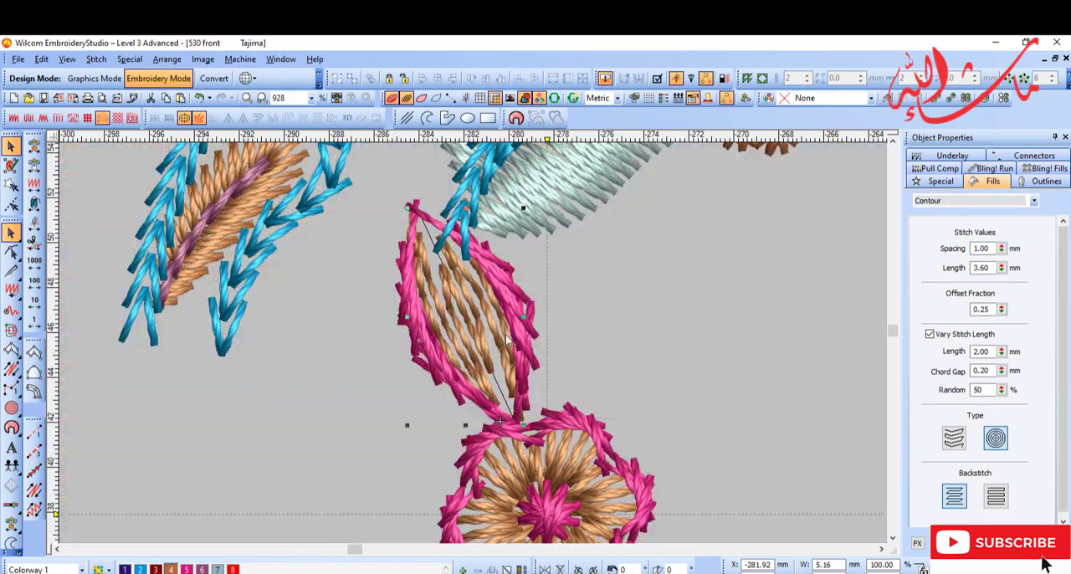
click(516, 313)
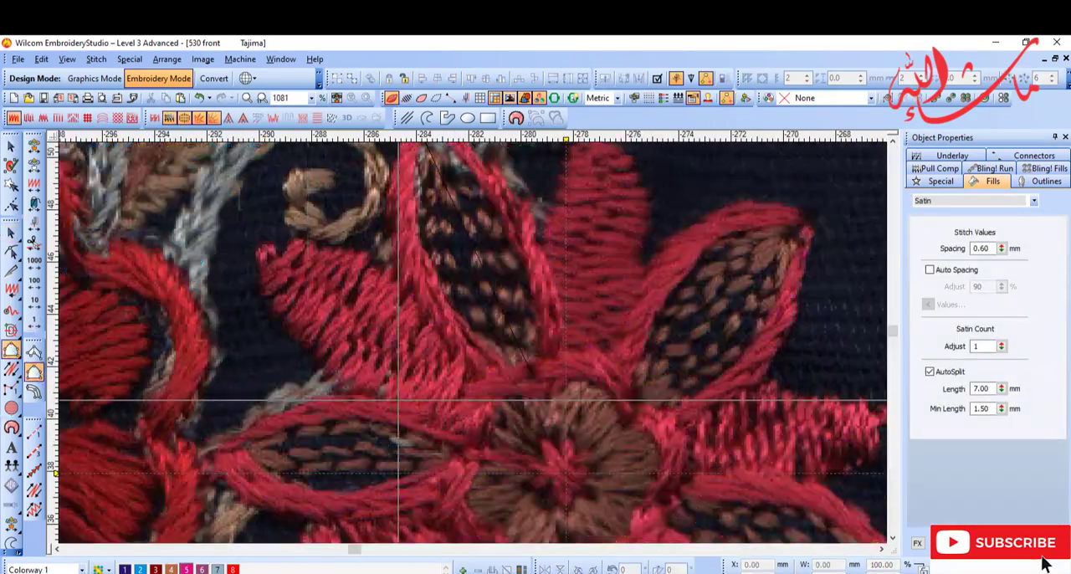
Step: Fill the solid petal between two pink-edged petals with a closed satin shape in pink (colour 5), spacing 0.60 mm
click(500, 376)
click(382, 267)
click(273, 244)
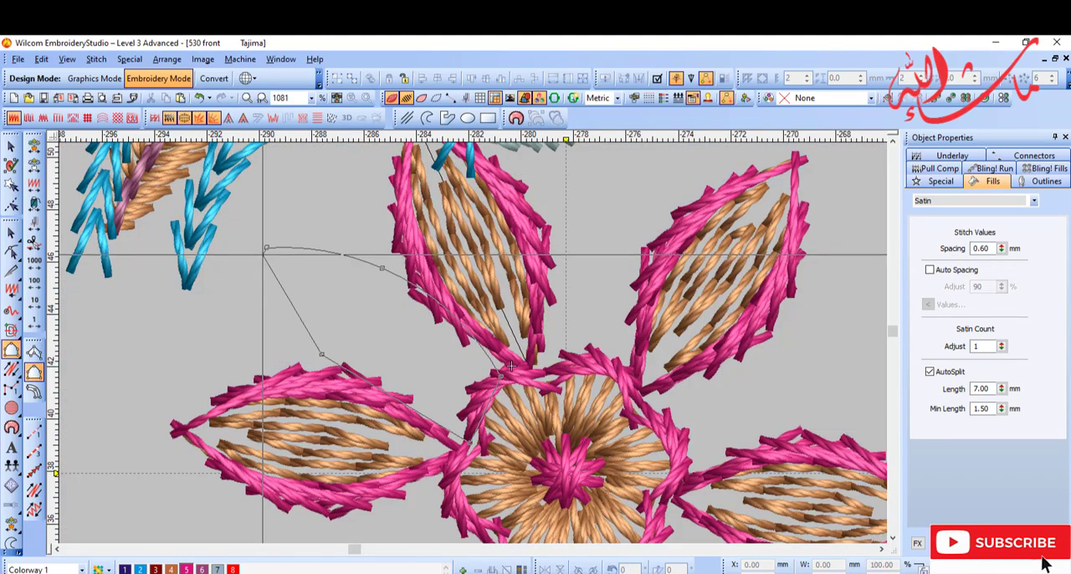
key(Return)
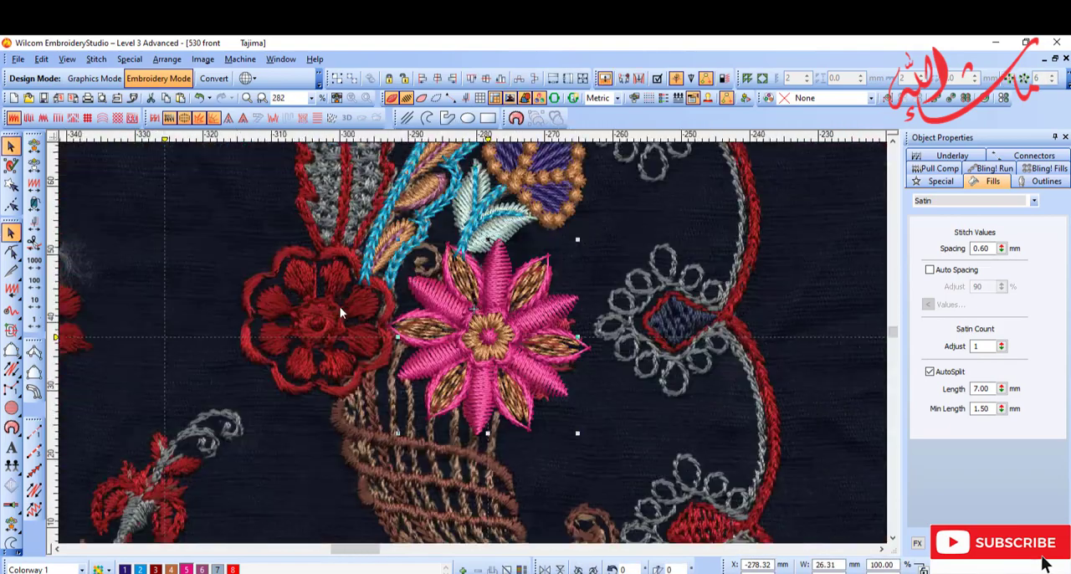
Step: Outline the red flower's centre with a backstitch circle about 7 mm wide in dark red (colour 3)
drag(319, 333, 417, 489)
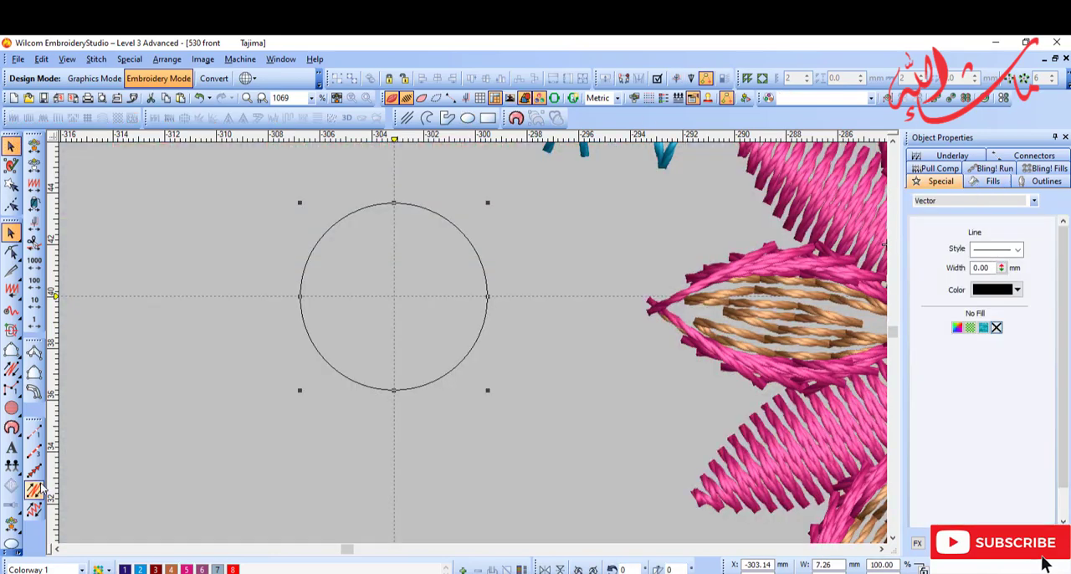
click(35, 490)
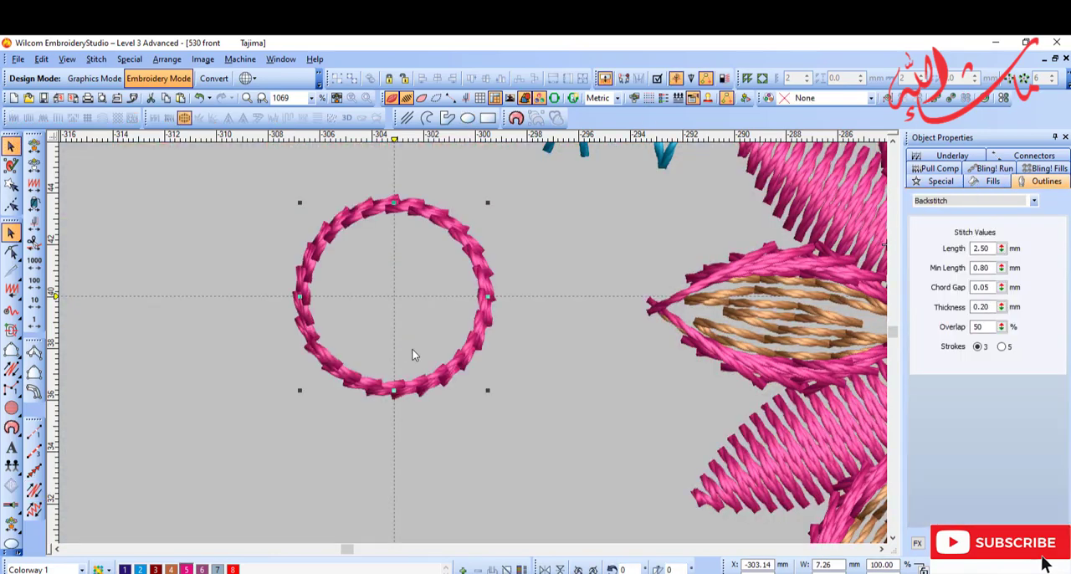
click(156, 569)
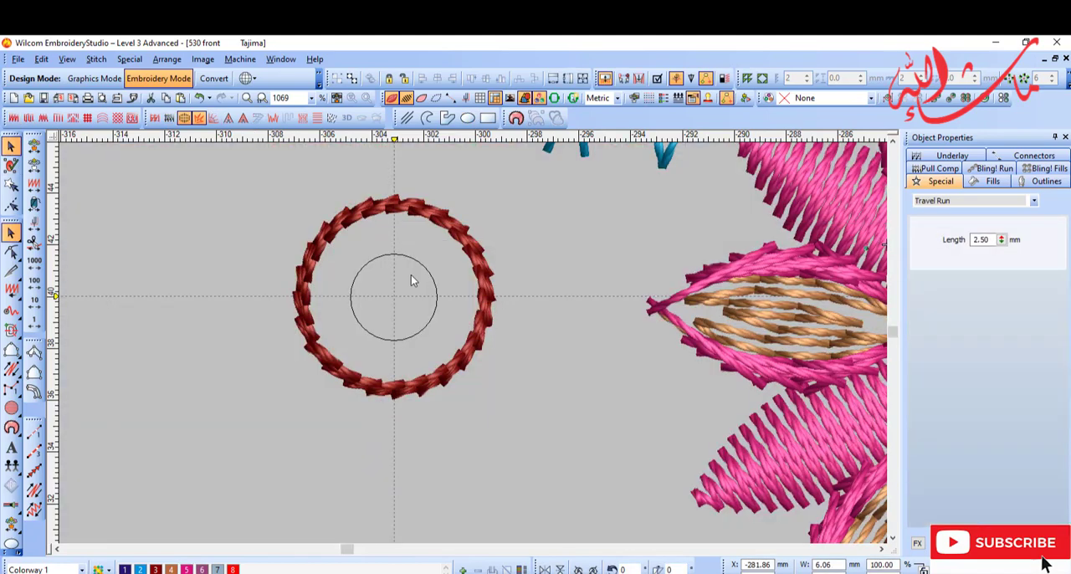
Step: Add two concentric vector guide circles inside the dark red ring, with the larger one about 5.8 mm wide
scroll(424, 277, up, 2)
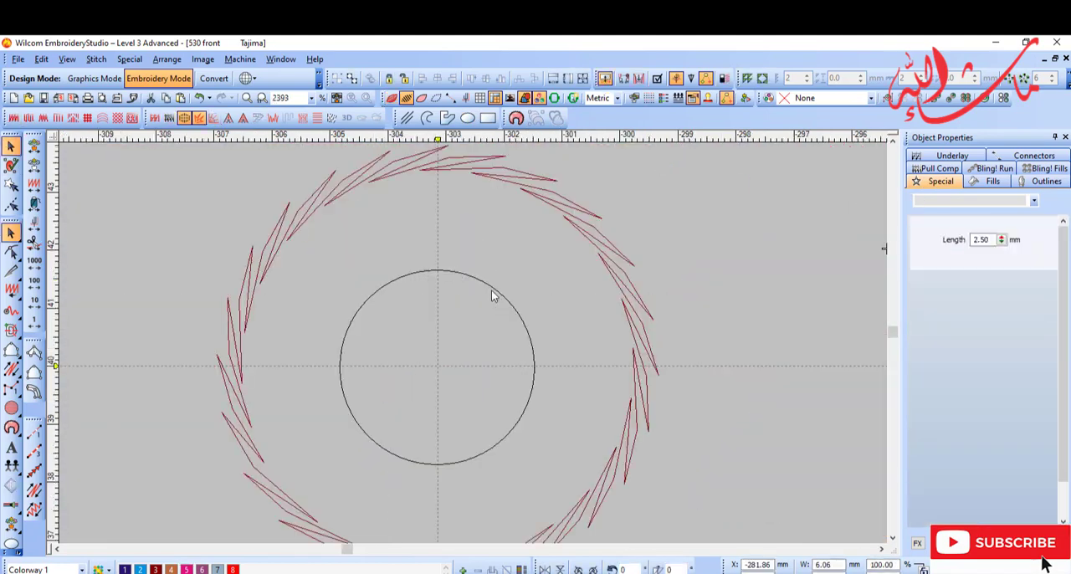
click(493, 287)
drag(568, 231, 609, 194)
key(shift+z)
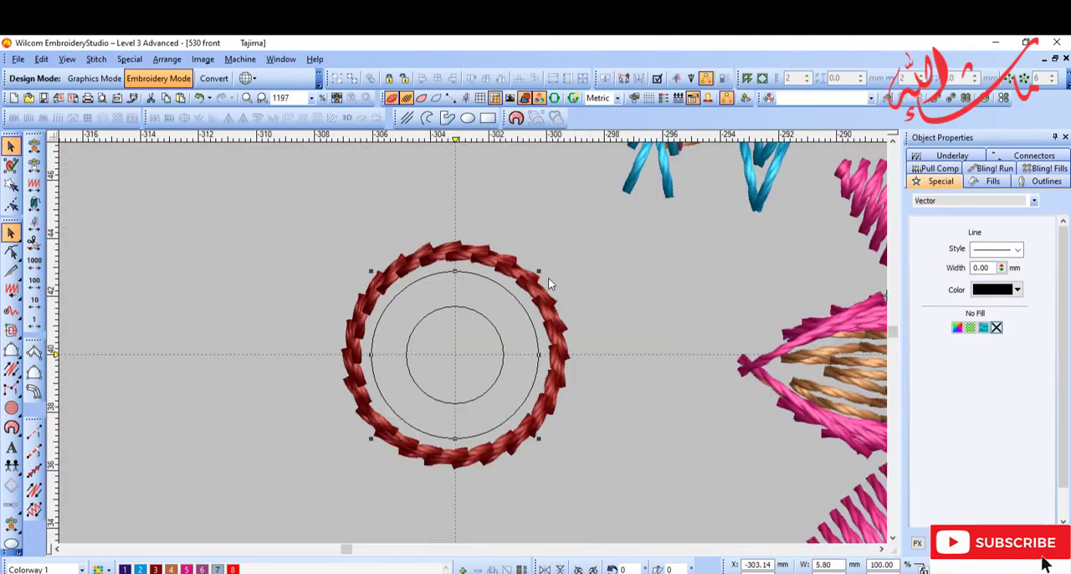
Step: Fill the ring between the two guide circles with crossing red (colour 8) satin stitches at 0.60 mm spacing
key(space)
scroll(455, 438, up, 3)
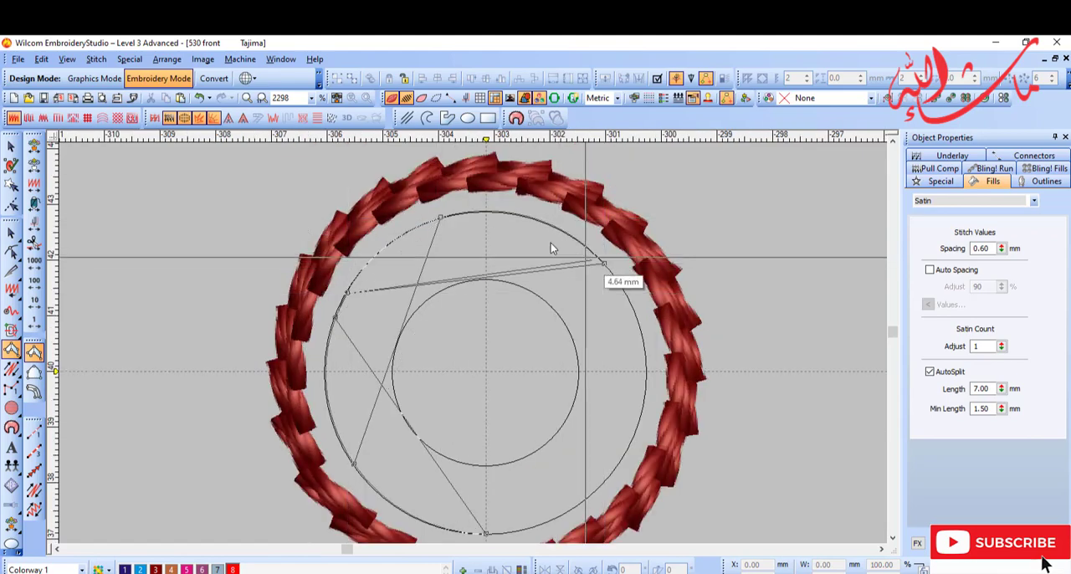
click(633, 439)
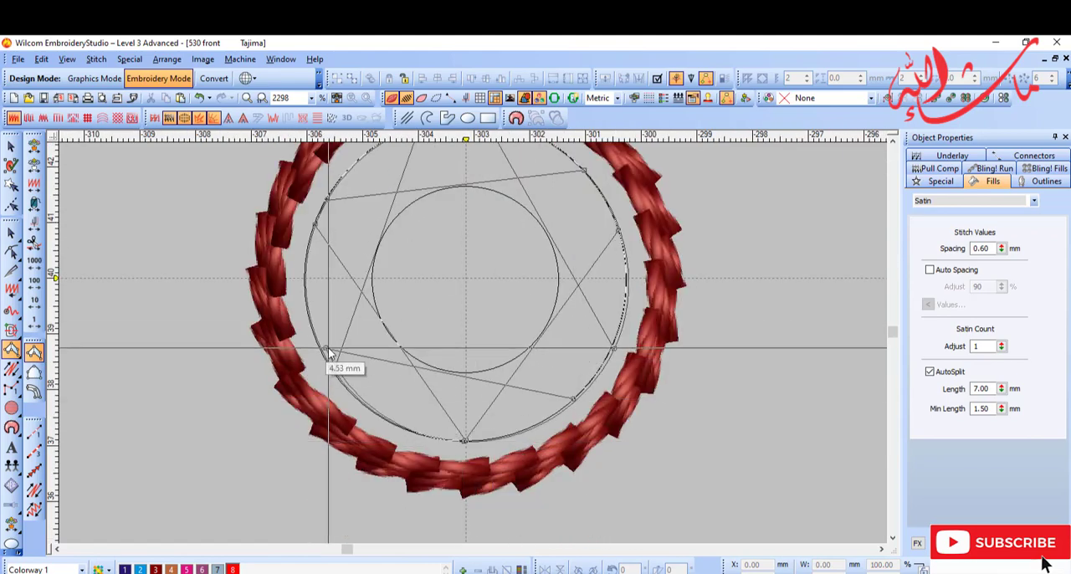
key(Return)
Step: Place a star-shaped satin centre in dark red (colour 3) inside the bright red ring
scroll(307, 323, down, 3)
scroll(486, 346, down, 6)
scroll(502, 359, up, 4)
drag(502, 359, 261, 355)
scroll(267, 355, up, 5)
drag(688, 393, 327, 316)
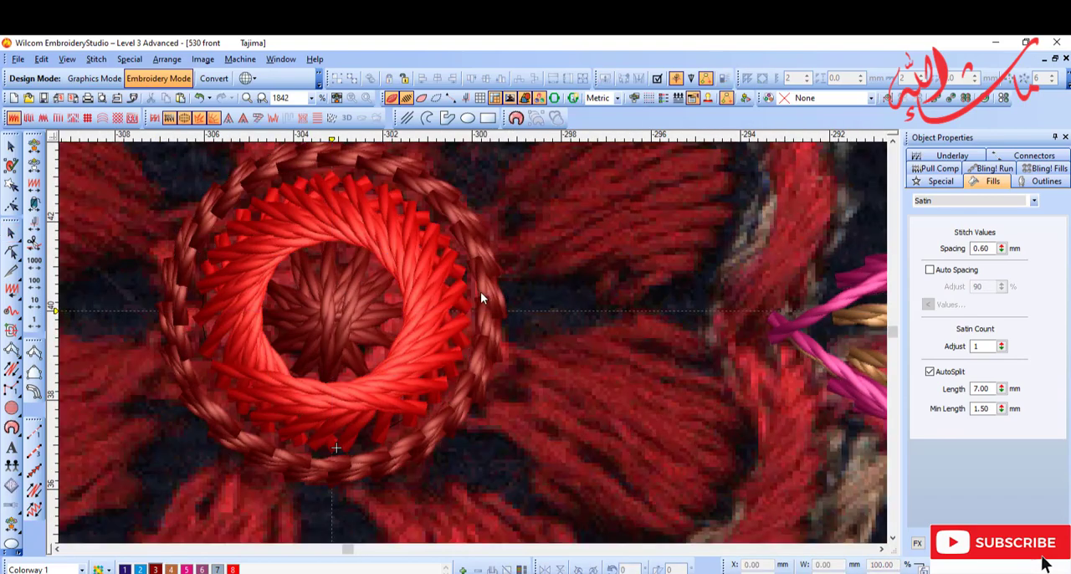
Step: Draw a straight vector guide line through the red flower's upper-left petal to the centre ring
scroll(480, 291, down, 4)
scroll(377, 322, up, 3)
scroll(378, 322, down, 2)
scroll(520, 454, up, 3)
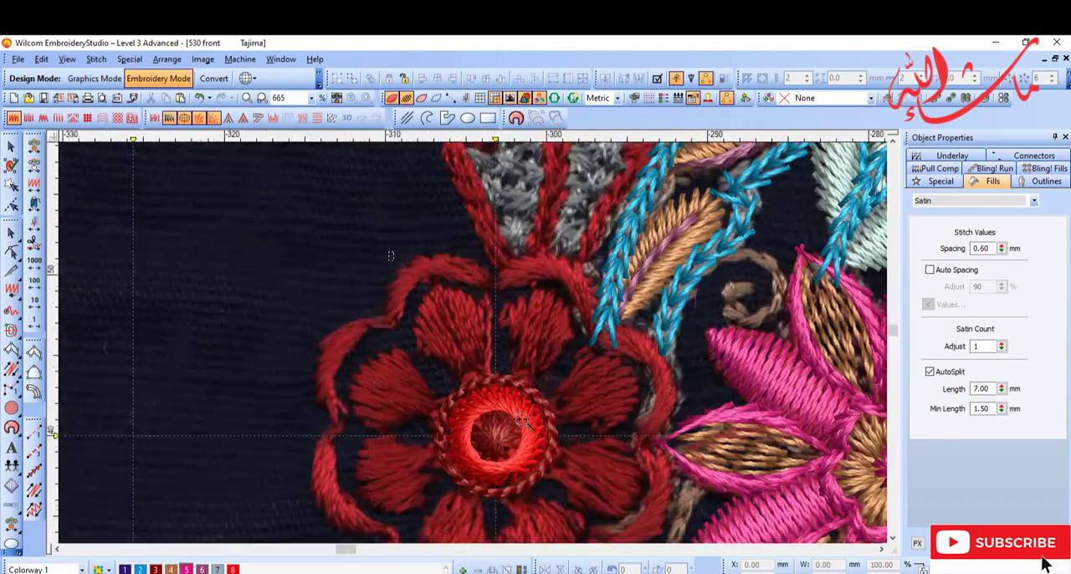
click(428, 118)
click(402, 205)
click(490, 399)
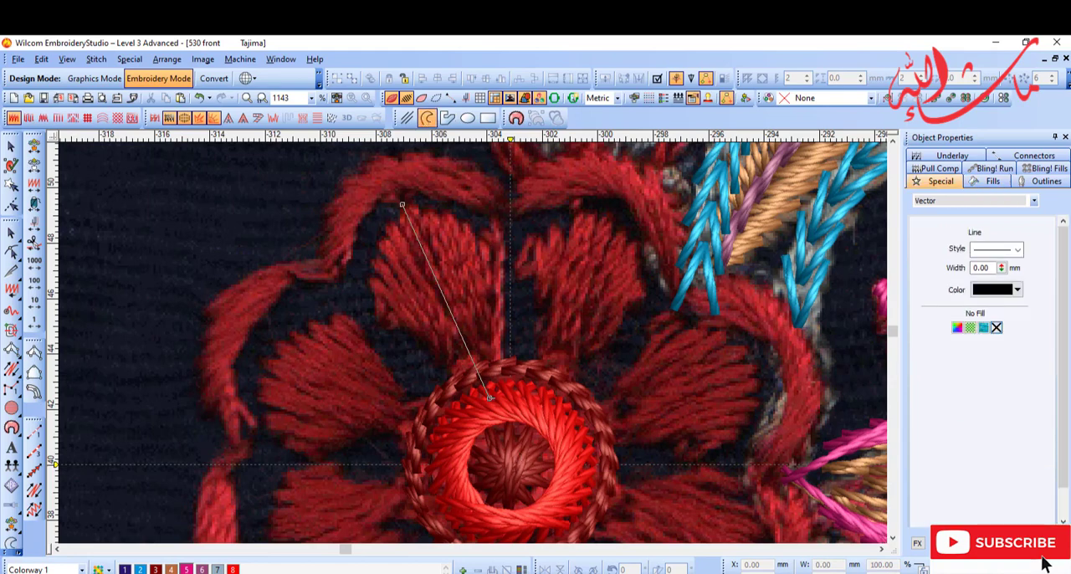
key(Return)
Step: Trace the upper-left petal's outline as a vector guide about 3.6 mm wide, reaching down to the centre ring
key(b)
drag(307, 194, 540, 387)
click(33, 372)
click(428, 118)
click(545, 531)
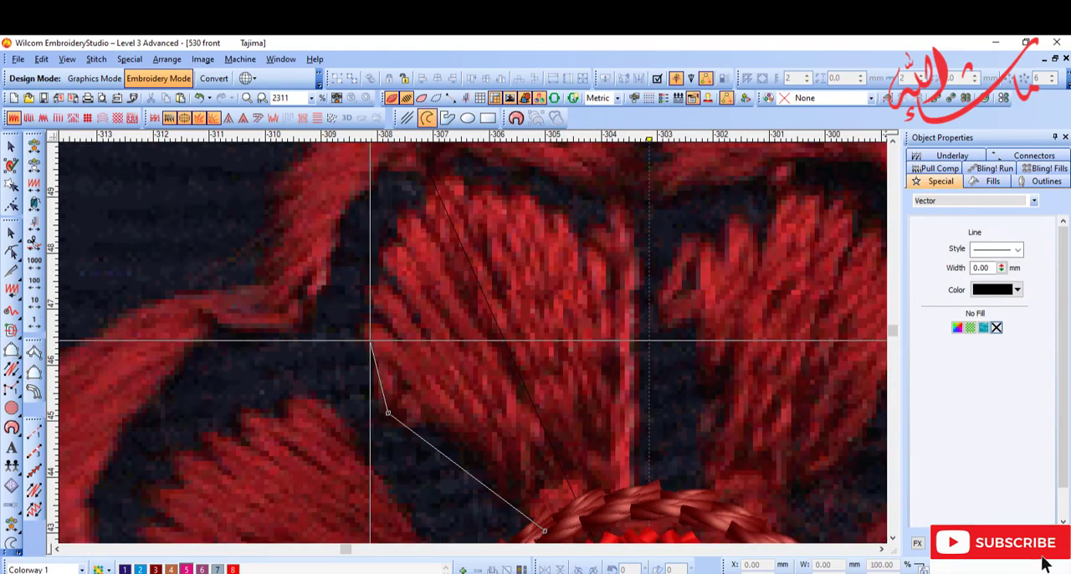
right_click(370, 340)
click(436, 188)
key(Return)
key(d)
key(Escape)
key(Return)
click(502, 337)
key(d)
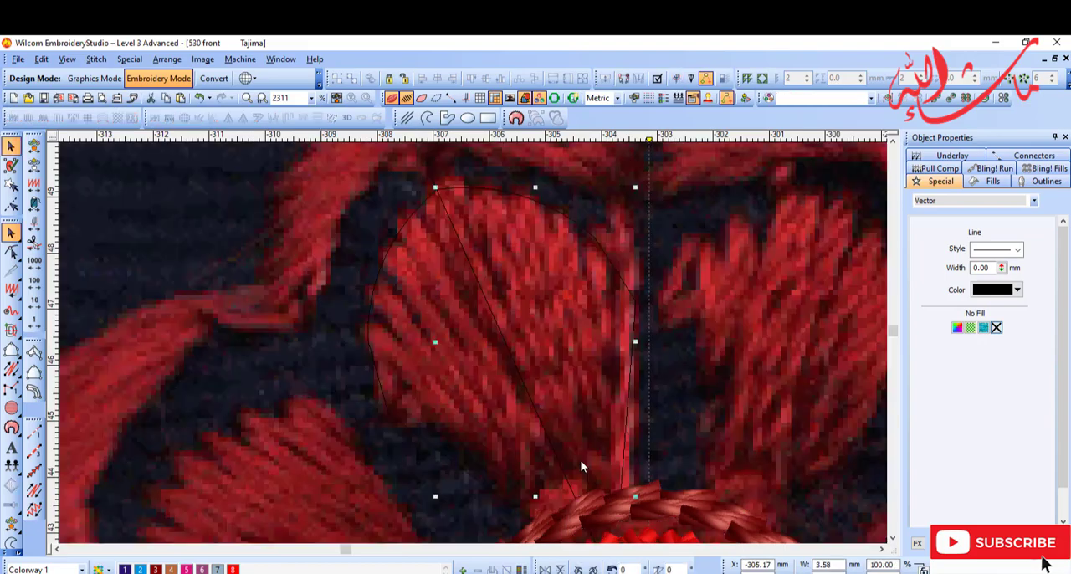
Step: Fill the guided petal with a closed satin shape in pink (colour 5) at 0.60 mm spacing
key(d)
click(33, 372)
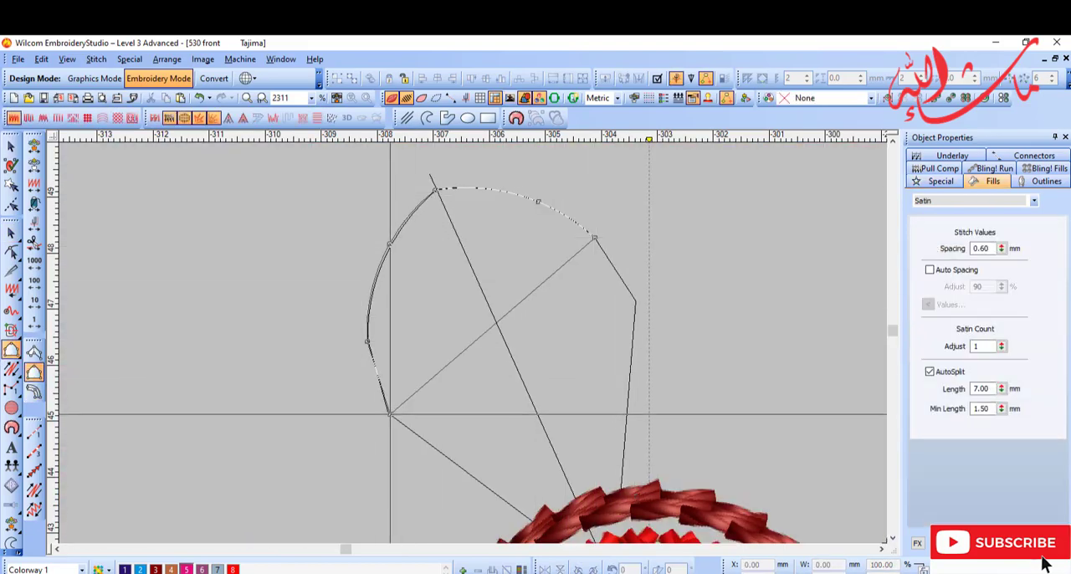
click(622, 488)
click(603, 240)
key(Return)
key(d)
Step: Repeat the pink petal around the red flower's centre as a Wreath with seven copies
key(shift+z)
key(shift+z)
key(shift+z)
key(Escape)
key(b)
drag(405, 296, 569, 437)
key(d)
key(t)
key(z)
click(1052, 75)
click(1010, 77)
key(s)
key(z)
key(z)
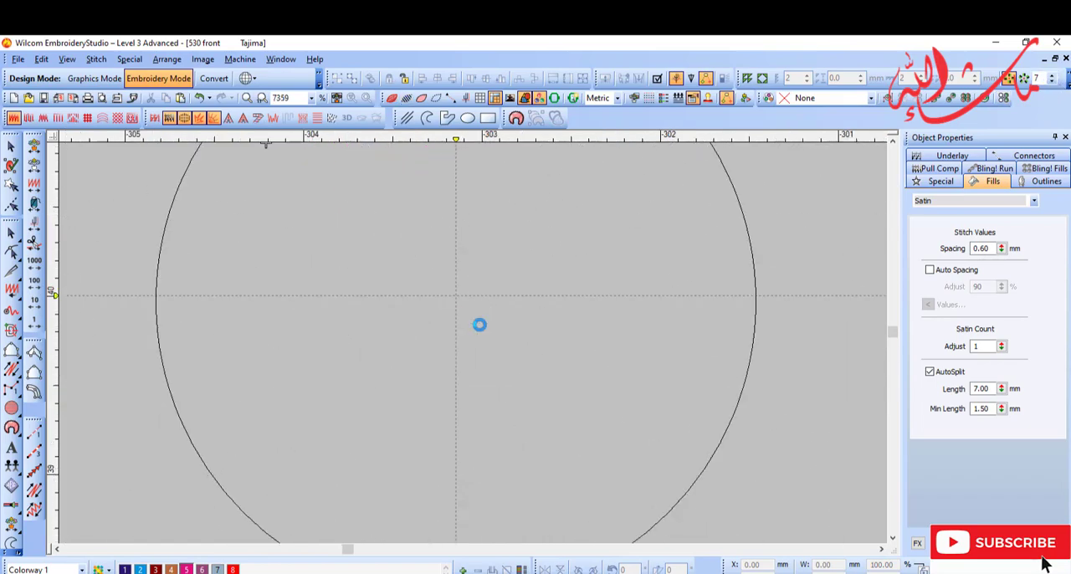
click(480, 325)
Step: Recolour all seven petals of the flower dark red (colour 3)
key(shift+z)
key(shift+z)
key(shift+z)
key(shift+z)
key(s)
key(t)
key(d)
key(b)
drag(449, 268, 550, 424)
key(shift+z)
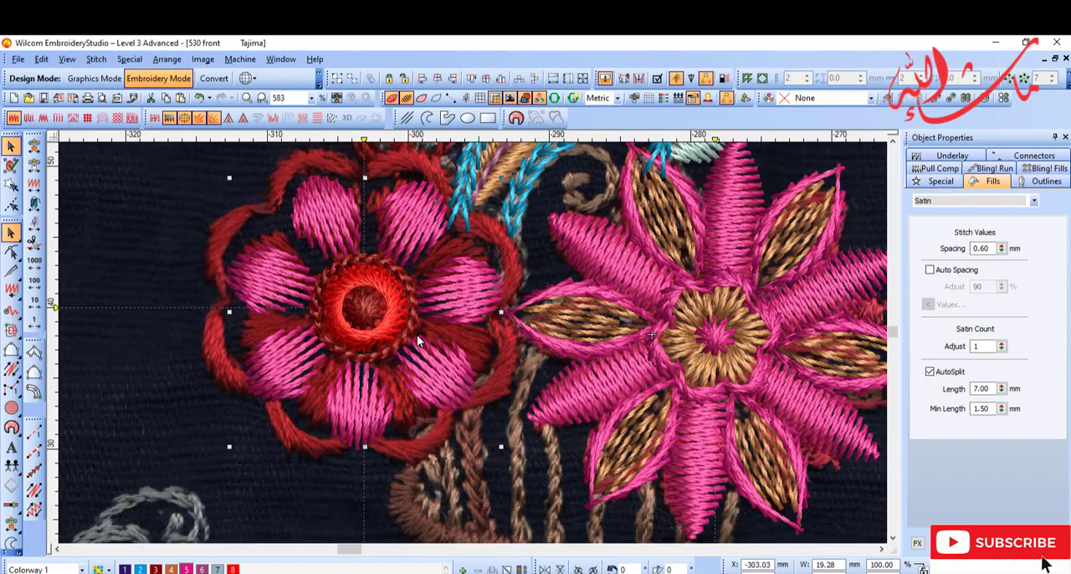
key(d)
key(t)
key(t)
click(155, 569)
key(d)
Step: Trace the curved border above the upper-left petal with a red (colour 8) satin column at 0.60 mm spacing
key(shift+z)
key(b)
drag(352, 209, 492, 325)
key(Escape)
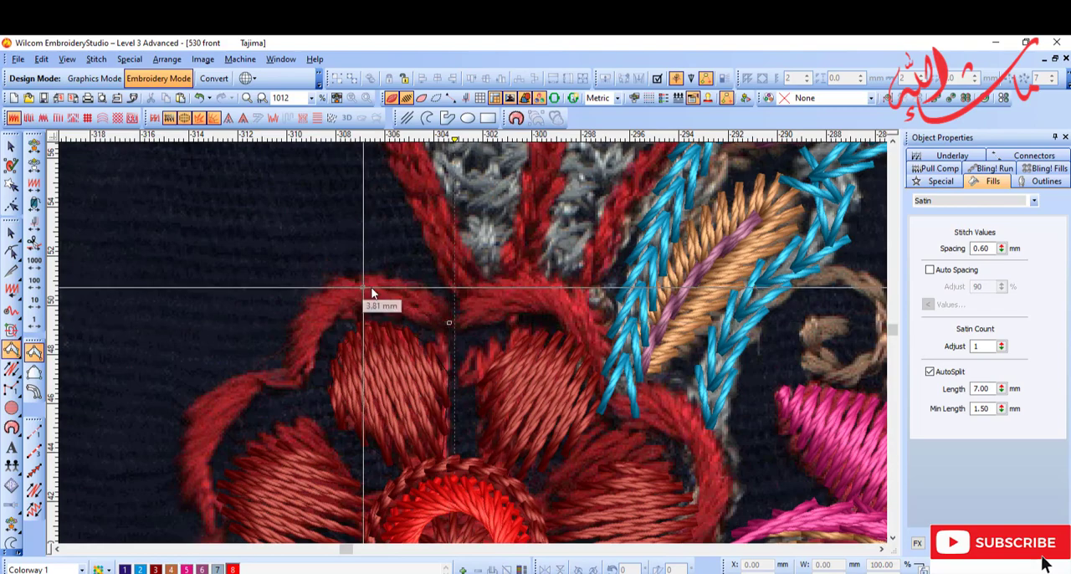
click(300, 327)
key(Return)
key(d)
Step: Try repeating the red border arc around the flower's centre as a Wreath with seven copies
key(shift+z)
key(Escape)
key(b)
drag(435, 419, 553, 484)
key(t)
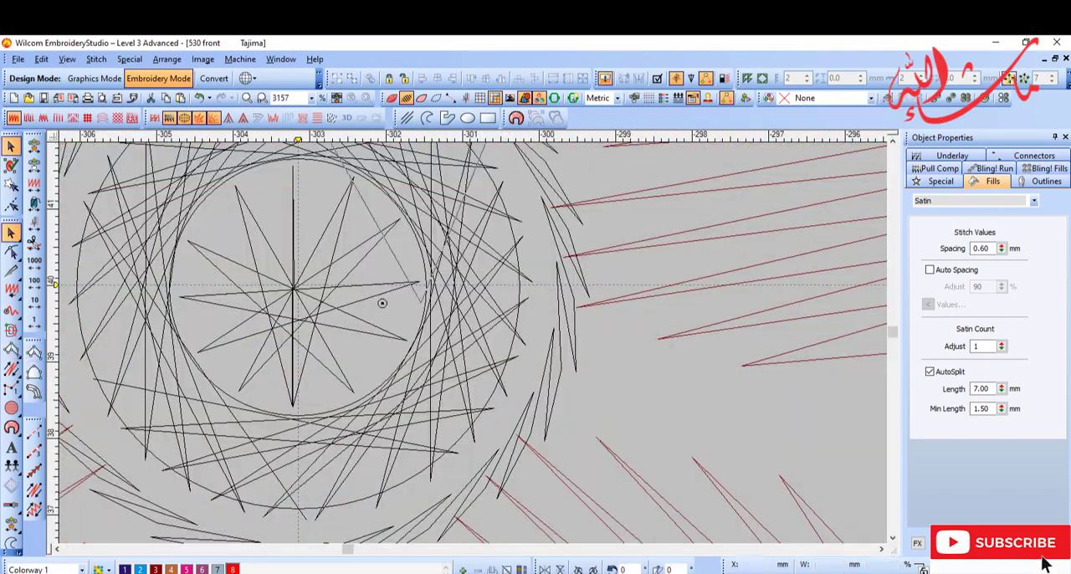
click(1009, 77)
click(294, 289)
key(shift+z)
key(shift+z)
key(shift+z)
Step: Reshape the upper-left red border arc by moving the nodes at both ends outward
key(t)
key(b)
drag(406, 231, 537, 293)
click(382, 234)
key(h)
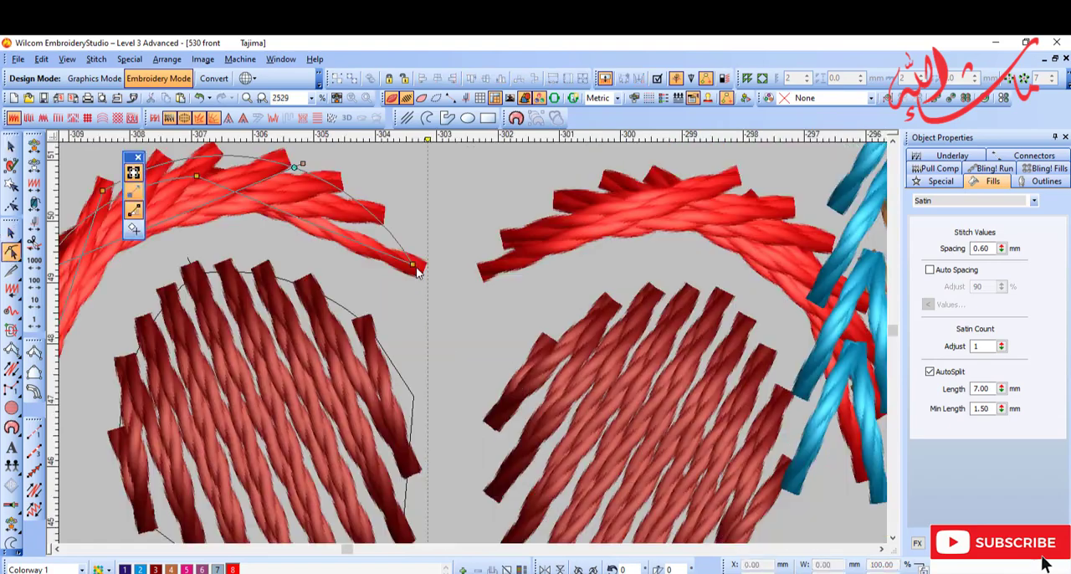
drag(420, 264, 441, 278)
key(Return)
key(shift+z)
drag(252, 393, 244, 409)
key(Return)
key(Escape)
Step: Delete the other red border arcs and repeat the reshaped arc around the flower's centre as a seven-copy Wreath
key(shift+z)
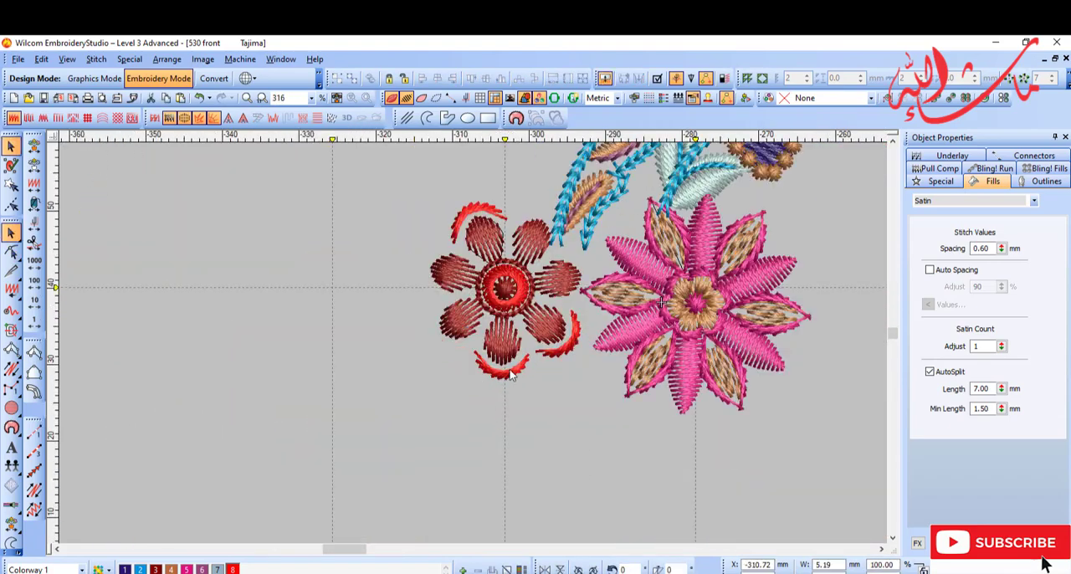
key(t)
key(z)
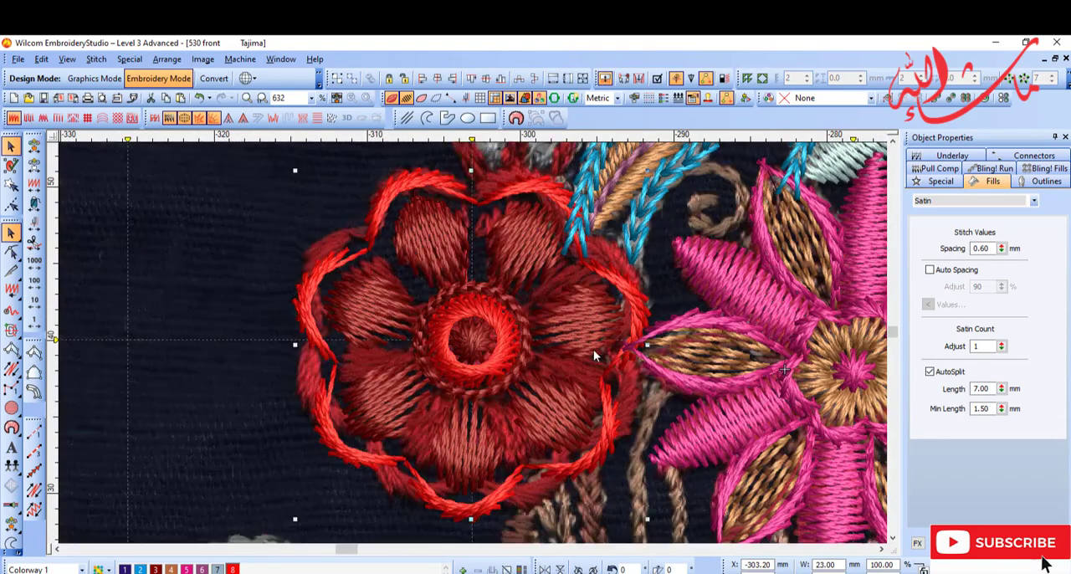
key(t)
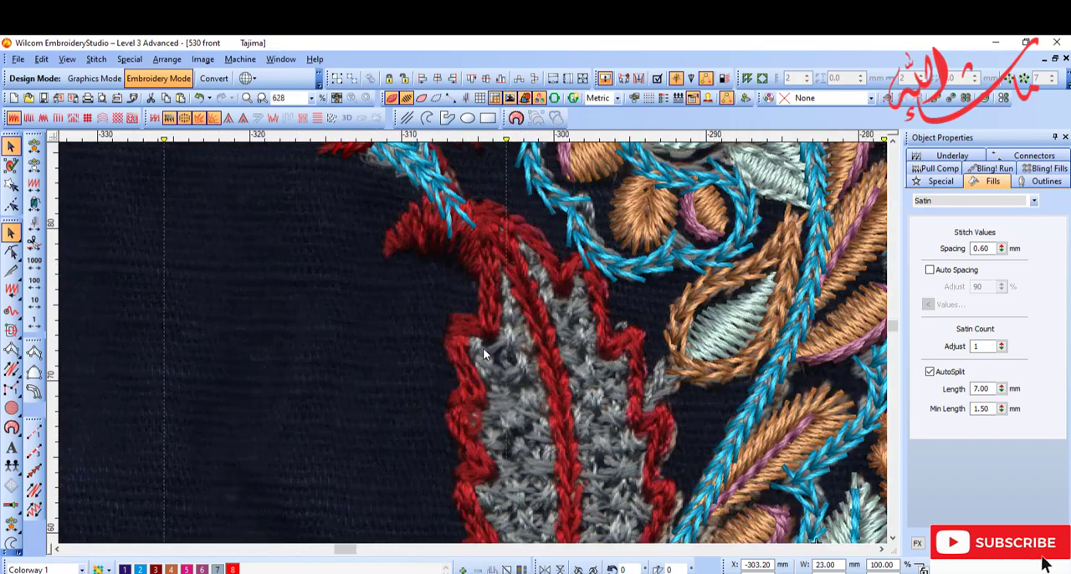
Step: Trace the central vein of the leaf above the red flower with a red (colour 8) Motif Run using the 2 times motif
click(34, 470)
click(521, 266)
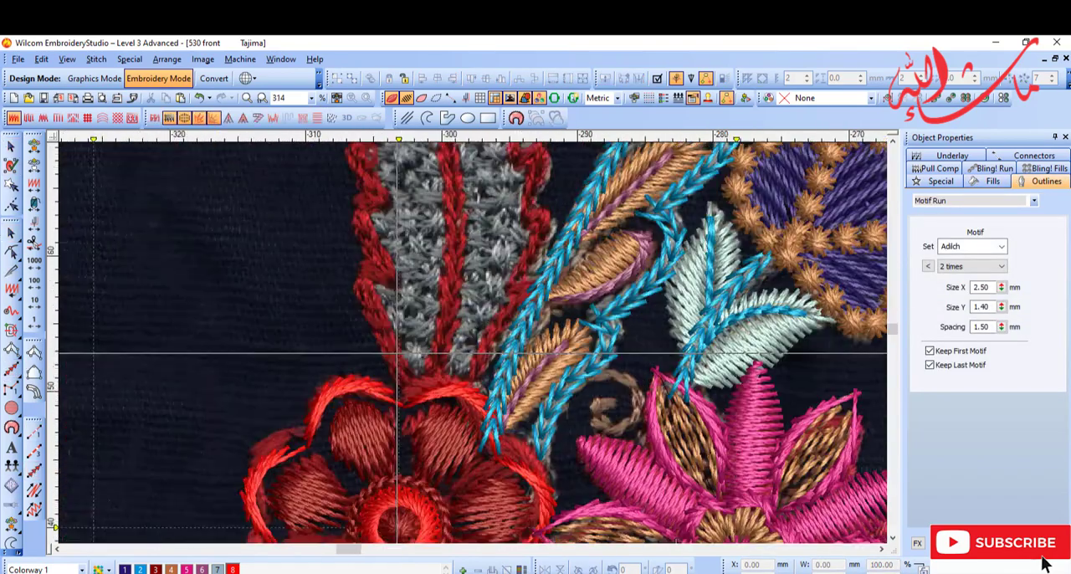
key(t)
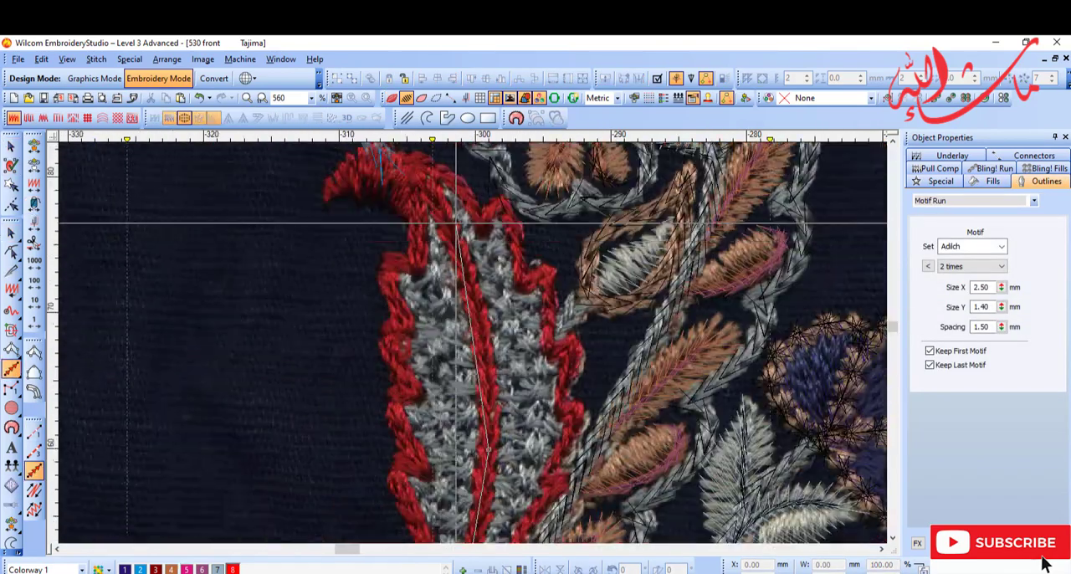
key(Escape)
key(t)
key(d)
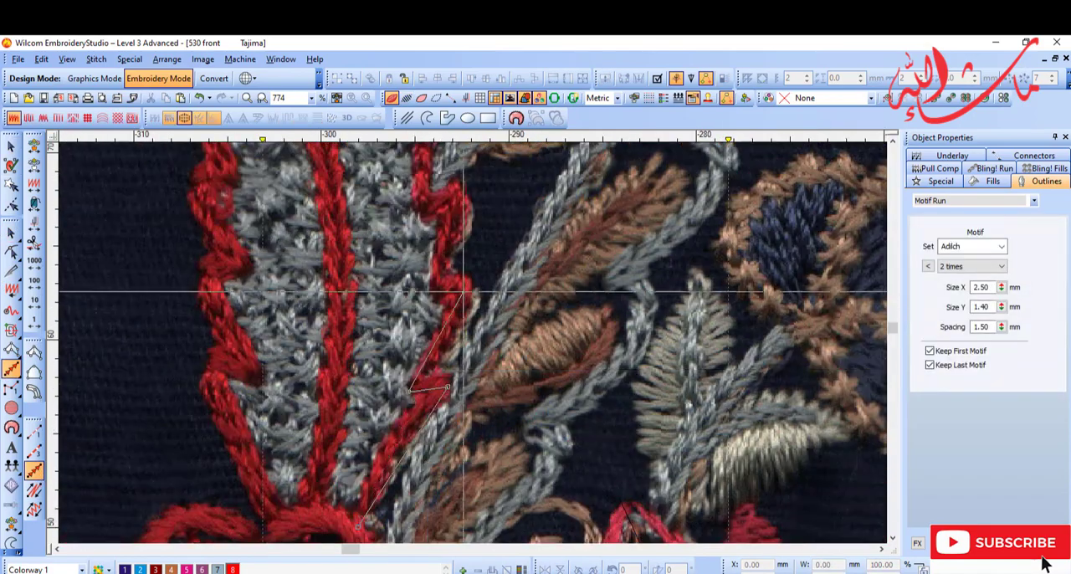
Step: Trace the leaf's serrated outline with a Motif Run using the 2 times motif, size 2.50 by 1.40 mm, spacing 1.50 mm
click(464, 291)
click(434, 299)
drag(454, 183, 445, 363)
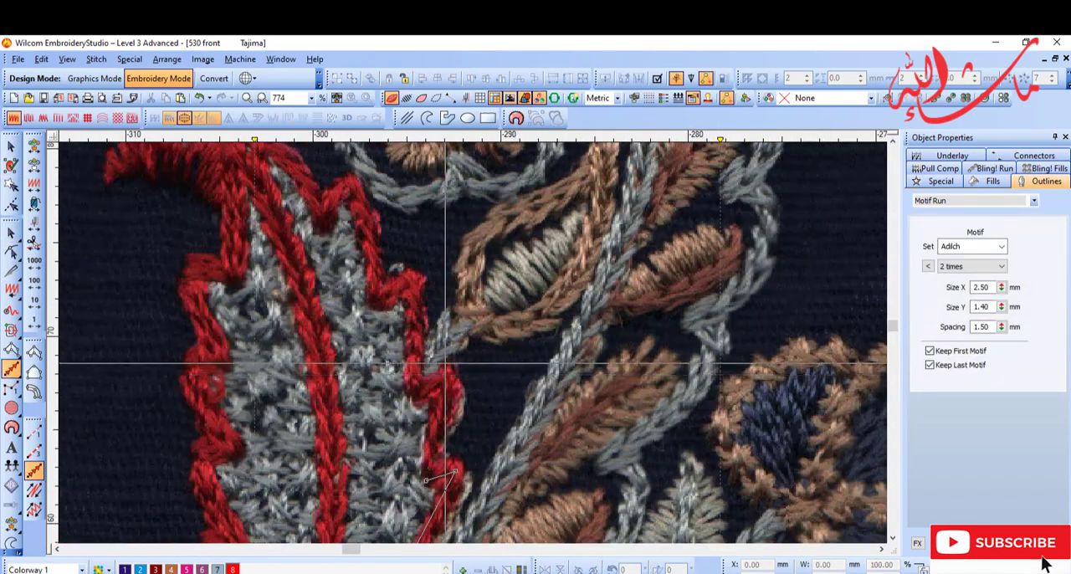
click(376, 304)
click(433, 272)
click(394, 326)
click(314, 222)
click(304, 360)
key(s)
click(255, 348)
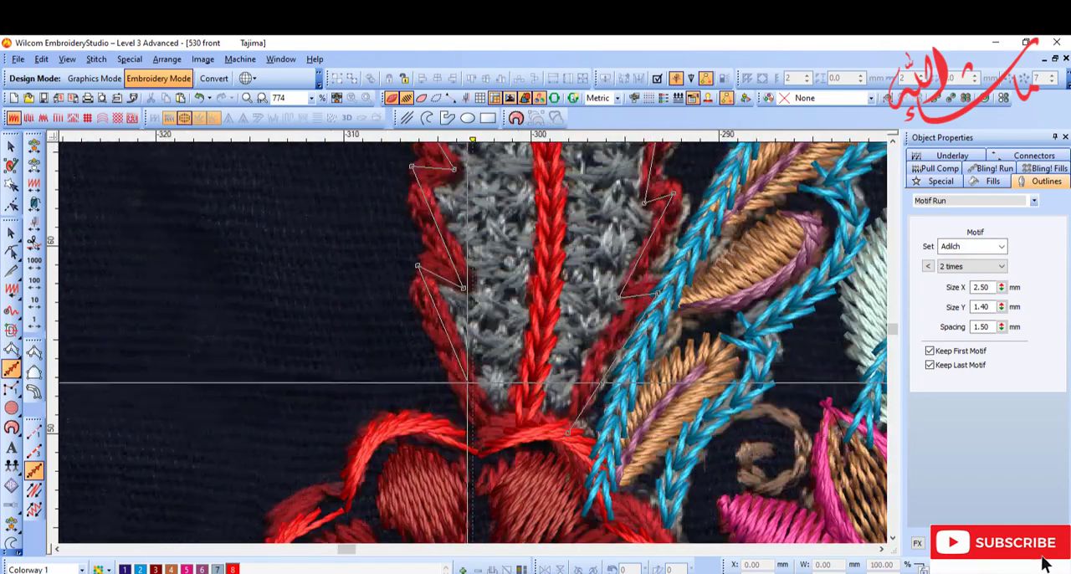
key(Return)
Step: Apply a value of 1.25 to the serrated leaf outline's Motif Run and recolour it red (colour 8)
scroll(752, 333, down, 3)
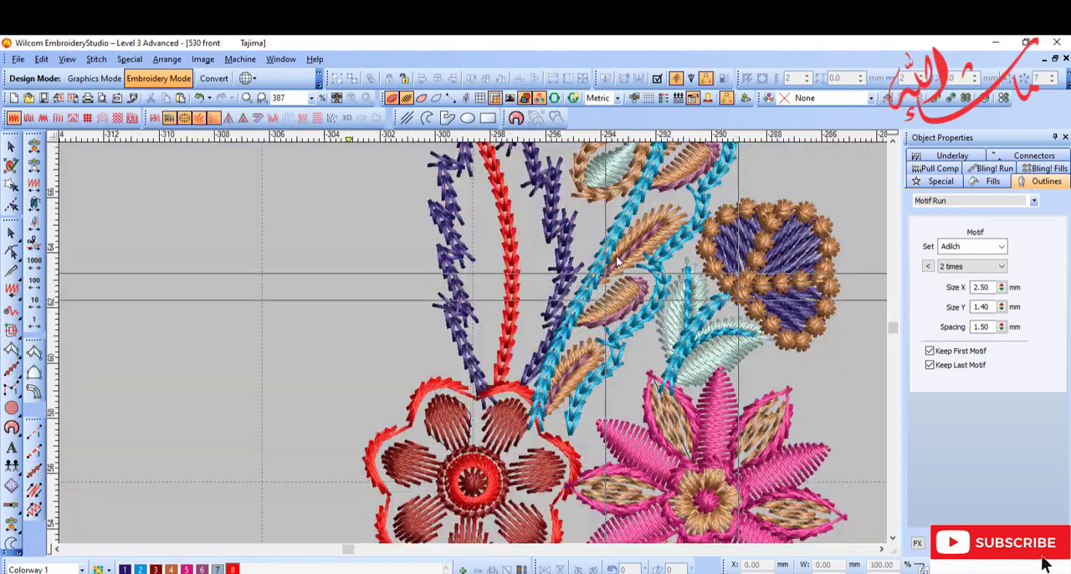
scroll(752, 333, up, 5)
text(1.25)
key(Return)
scroll(495, 287, down, 4)
click(156, 569)
click(233, 569)
key(d)
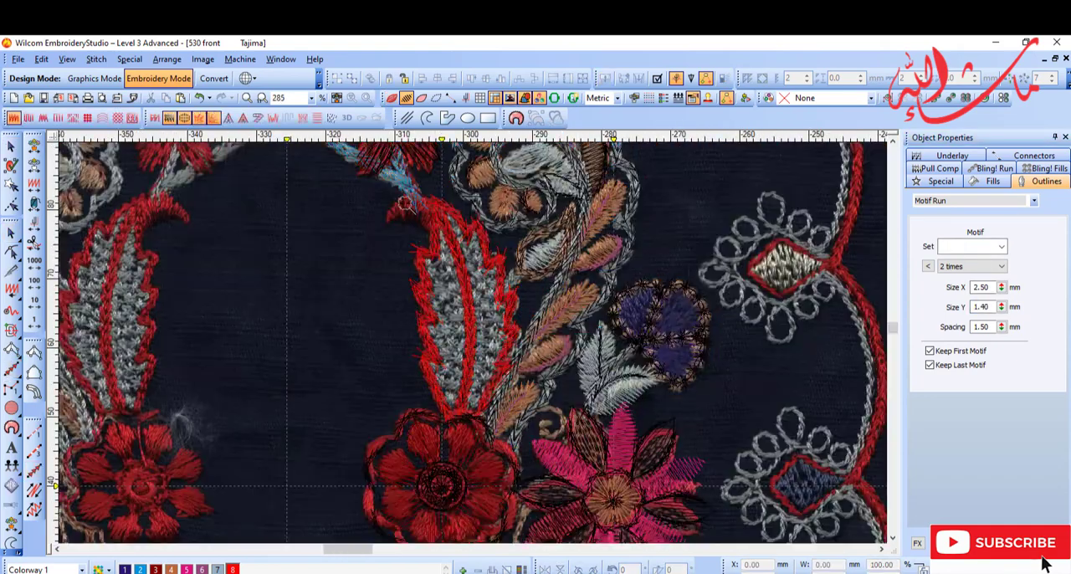
Step: Fill the leaf with a goli .60 Motif Fill in colour 7, motif size 2.25 by 2.25 mm, column and row spacing 2.50 mm
key(d)
scroll(541, 375, up, 2)
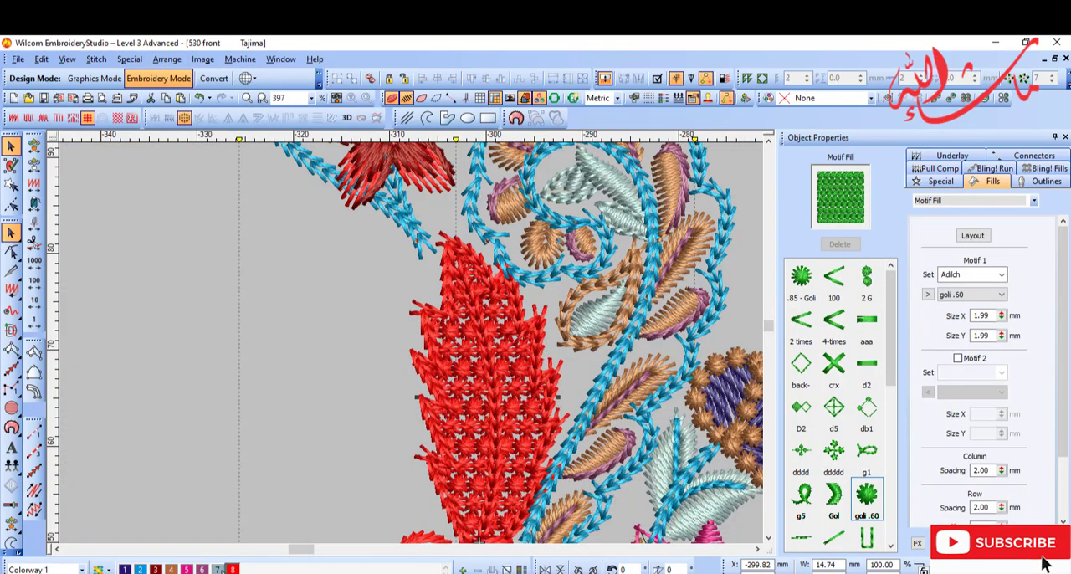
click(218, 569)
double_click(981, 315)
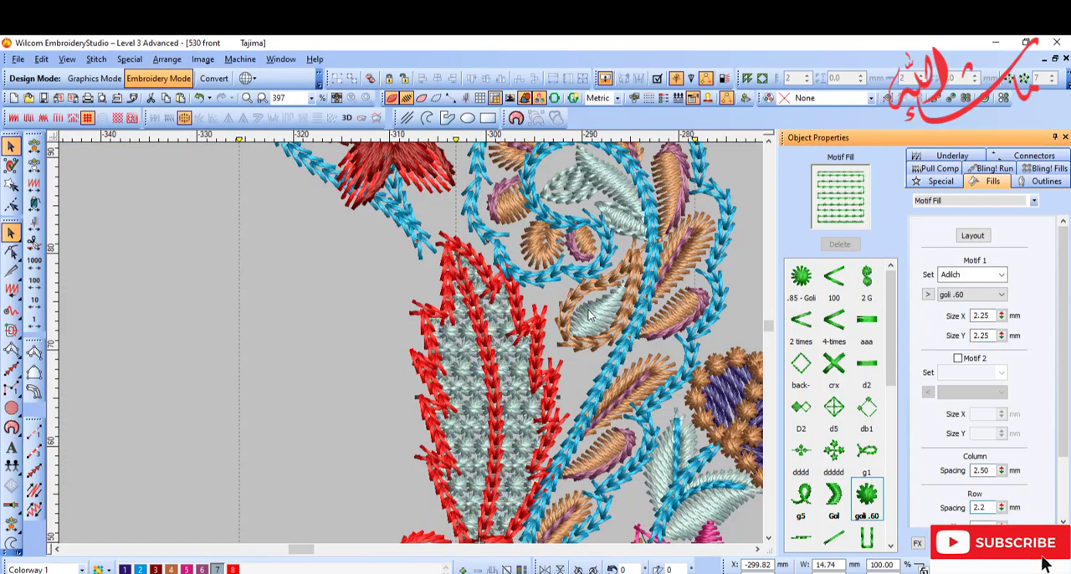
key(BackSpace)
text(5)
key(Return)
key(shift+z)
Step: Trace the horn-shaped base's curled outline with a Motif Run using the 2 times motif, size 2.50 by 1.40 mm, spacing 1.50 mm
key(h)
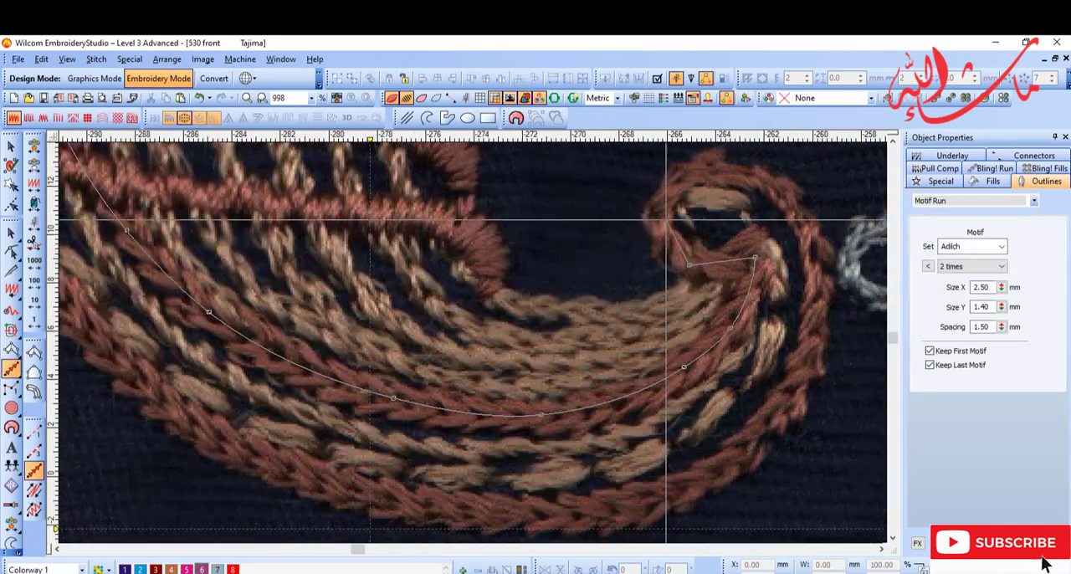
right_click(666, 220)
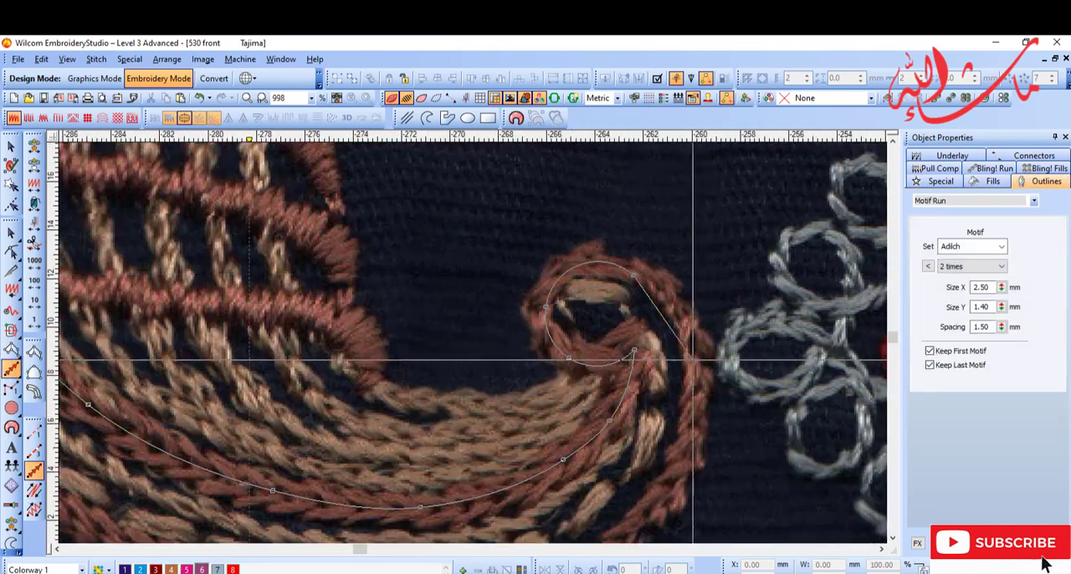
right_click(696, 359)
right_click(204, 476)
right_click(107, 301)
right_click(382, 311)
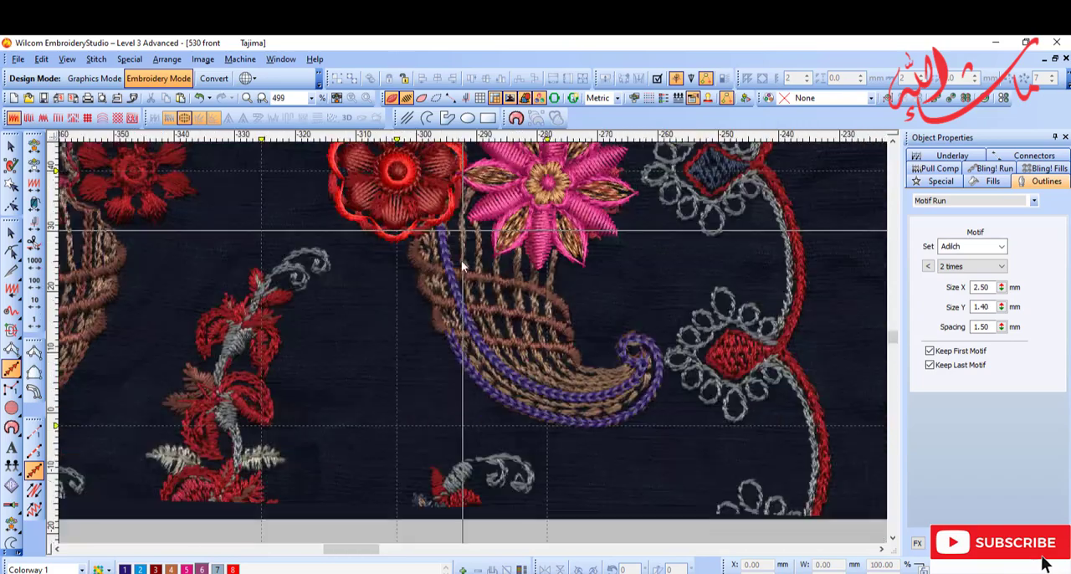
Step: Shorten the upper part of the horn's curled outline by deleting nodes and recolour it purple (colour 6)
key(Delete)
scroll(501, 429, up, 3)
key(d)
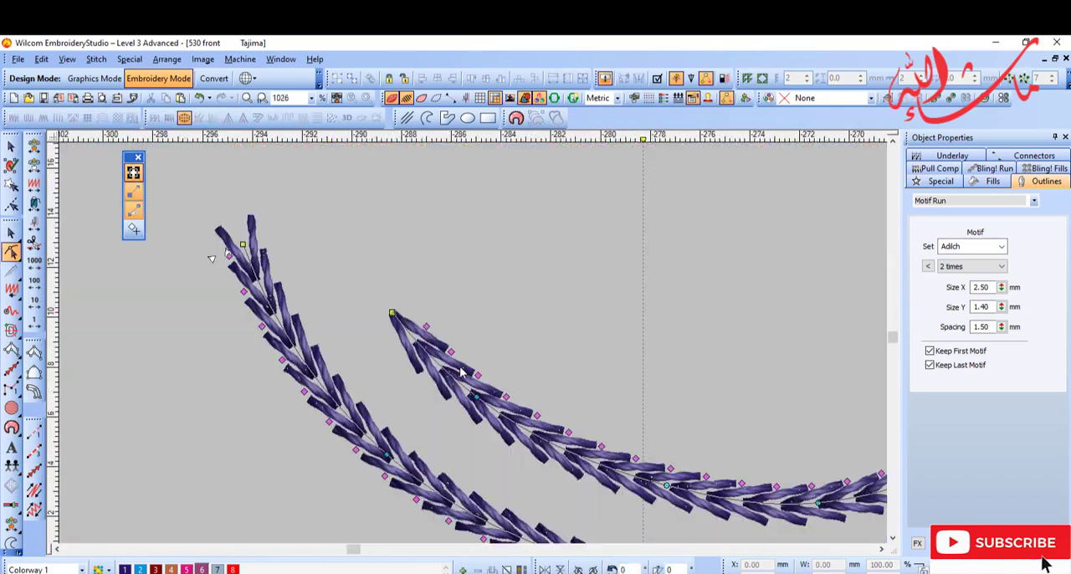
key(d)
scroll(489, 347, down, 2)
key(d)
click(202, 569)
key(d)
key(Escape)
scroll(528, 388, down, 2)
scroll(619, 423, up, 2)
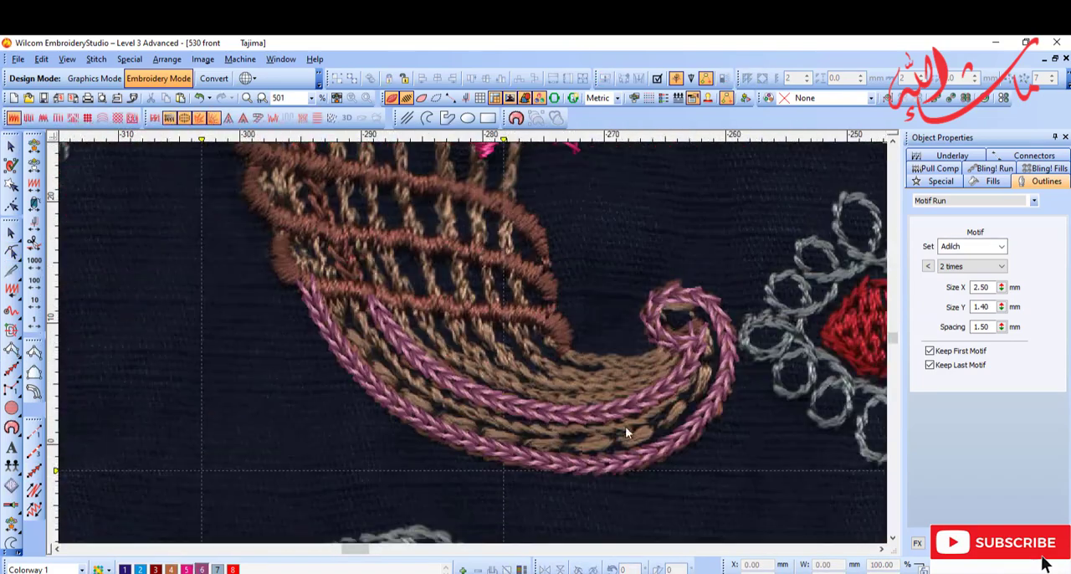
Step: Trace the horn's inner edge from the pink flower to the curl with a brown (colour 4) Backstitch line
scroll(458, 332, down, 3)
scroll(506, 242, up, 5)
click(34, 491)
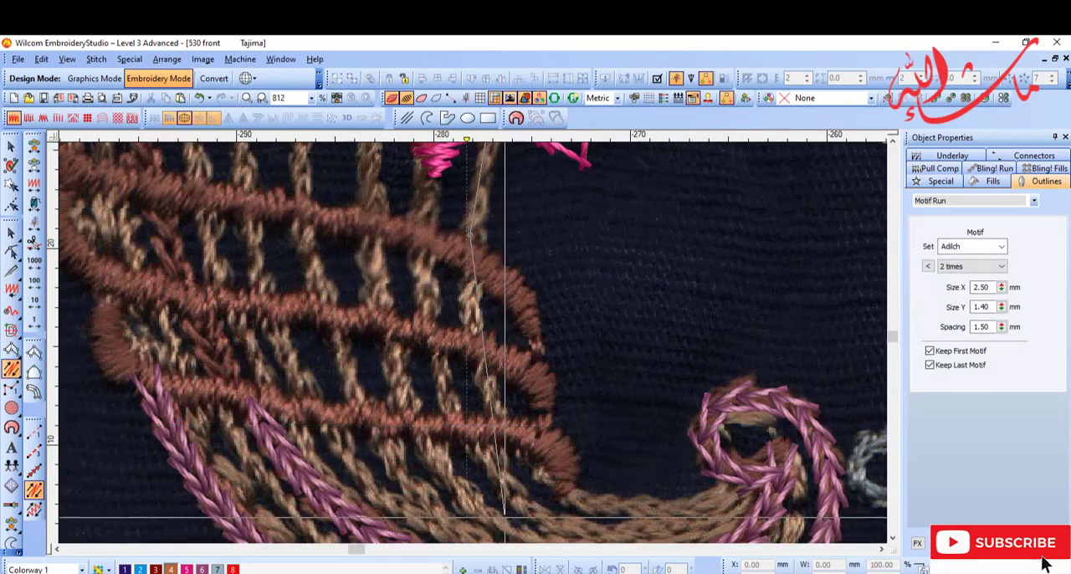
key(Return)
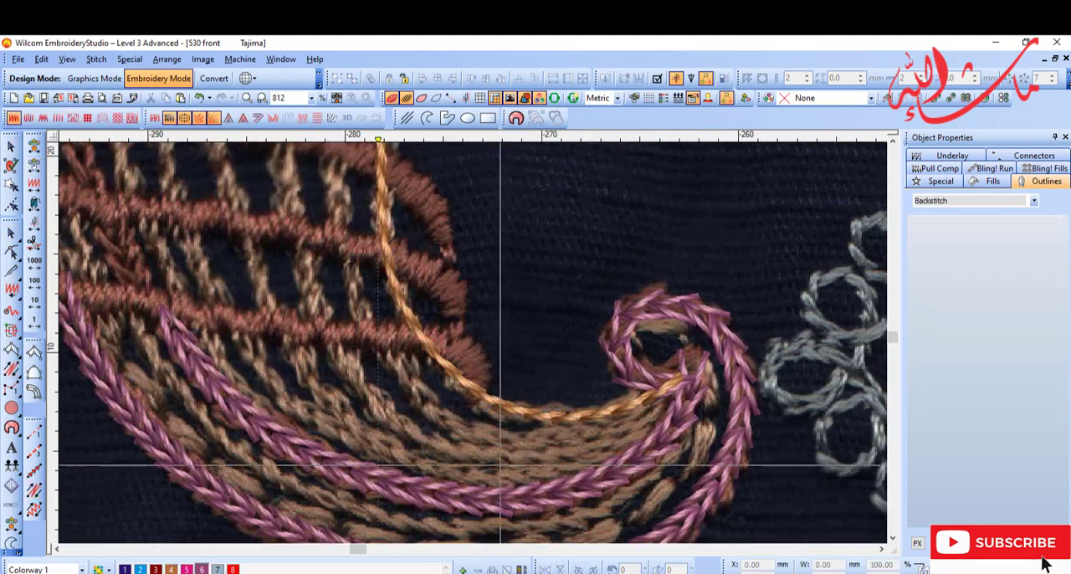
key(Escape)
Step: Add a purple (colour 6) Backstitch line beside the brown one, from the horn's curl up to the pink flower, length 2.50 mm
click(33, 491)
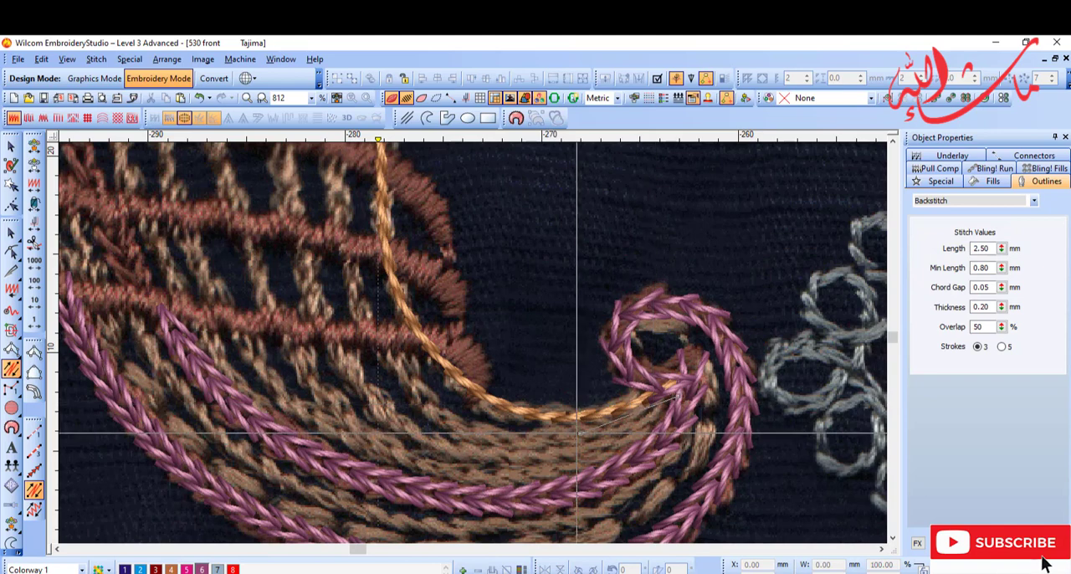
right_click(351, 292)
key(Return)
key(Escape)
click(291, 518)
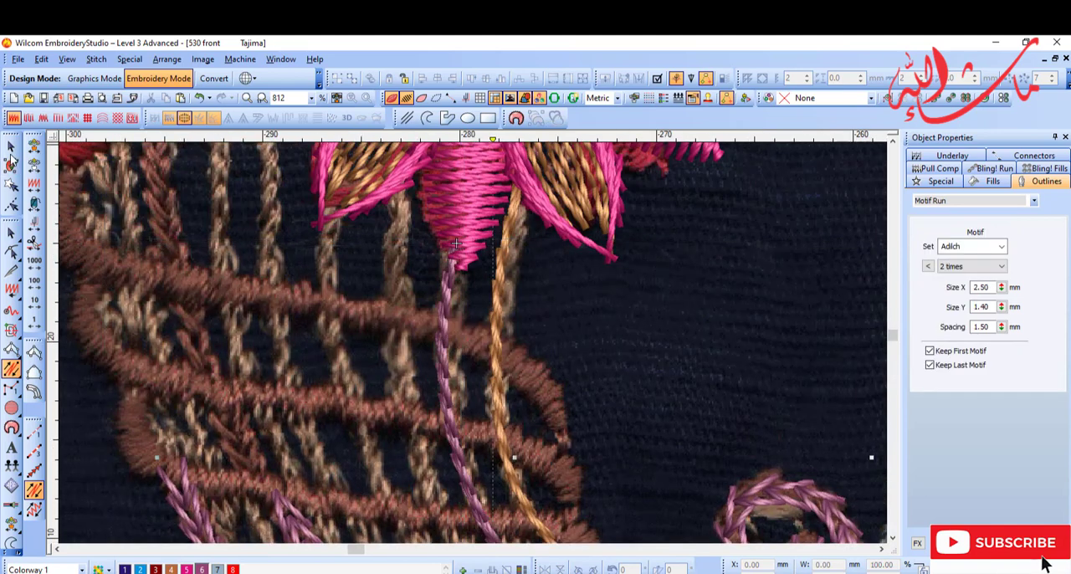
Step: Recolour the horn's curled outline brown (colour 4) and trace a brown Backstitch line beside the purple one, between pink flower and curl
click(171, 569)
click(34, 490)
click(402, 372)
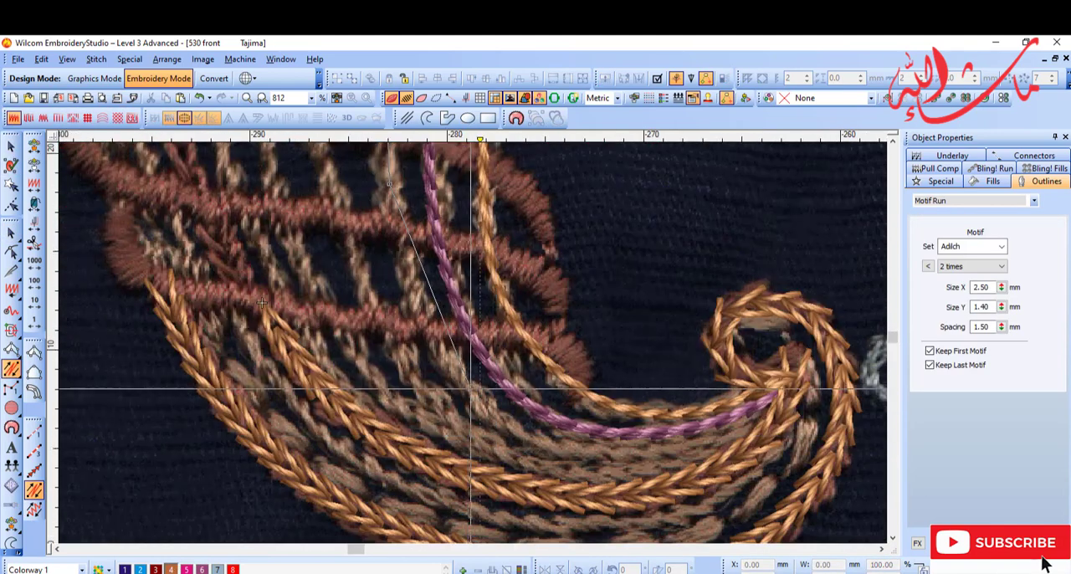
click(773, 407)
key(Return)
Step: Trace three more brown Backstitch lines along the horn's scanned strands, between the pink flower and the curl
click(768, 418)
right_click(546, 464)
click(456, 247)
key(Return)
click(388, 190)
right_click(389, 358)
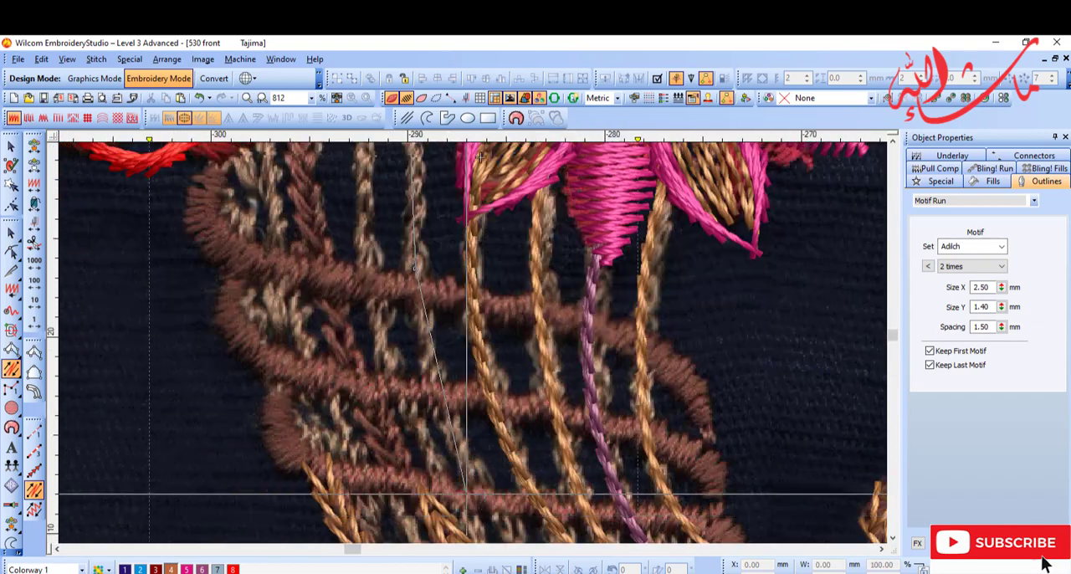
click(665, 460)
key(Return)
click(659, 467)
right_click(412, 300)
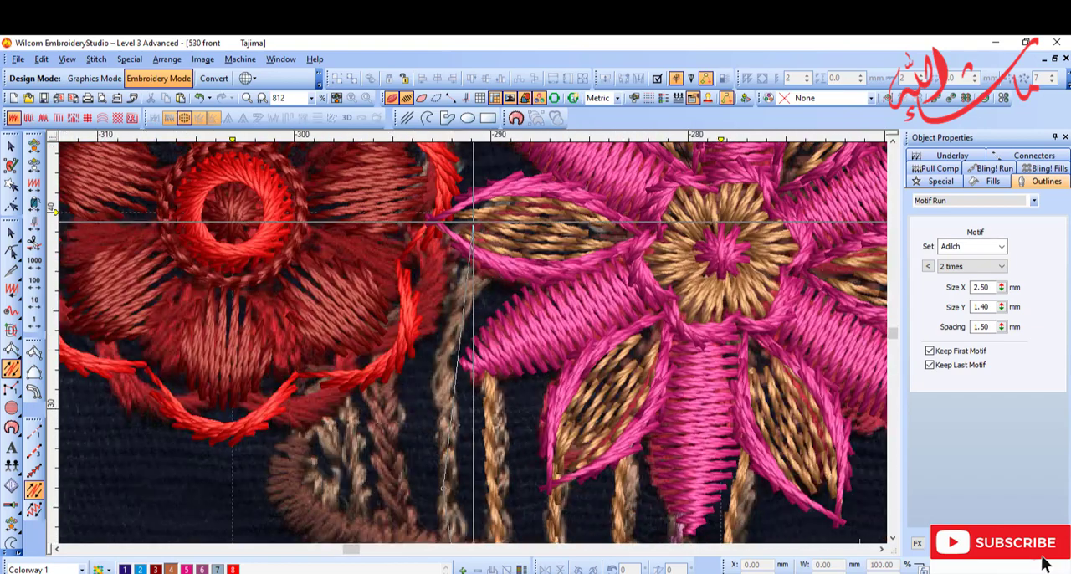
click(474, 224)
key(Return)
Step: Trace another brown Backstitch line along the strand below the red flower, following the horn's body to its curl
scroll(452, 443, down, 6)
scroll(452, 443, up, 5)
click(422, 201)
right_click(494, 431)
right_click(579, 491)
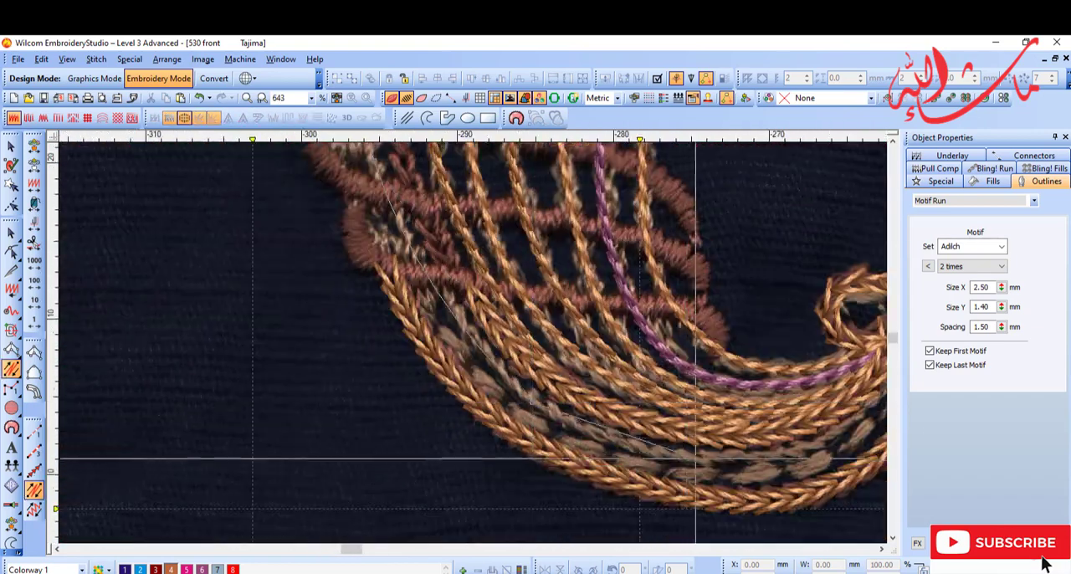
right_click(696, 459)
click(703, 324)
key(Return)
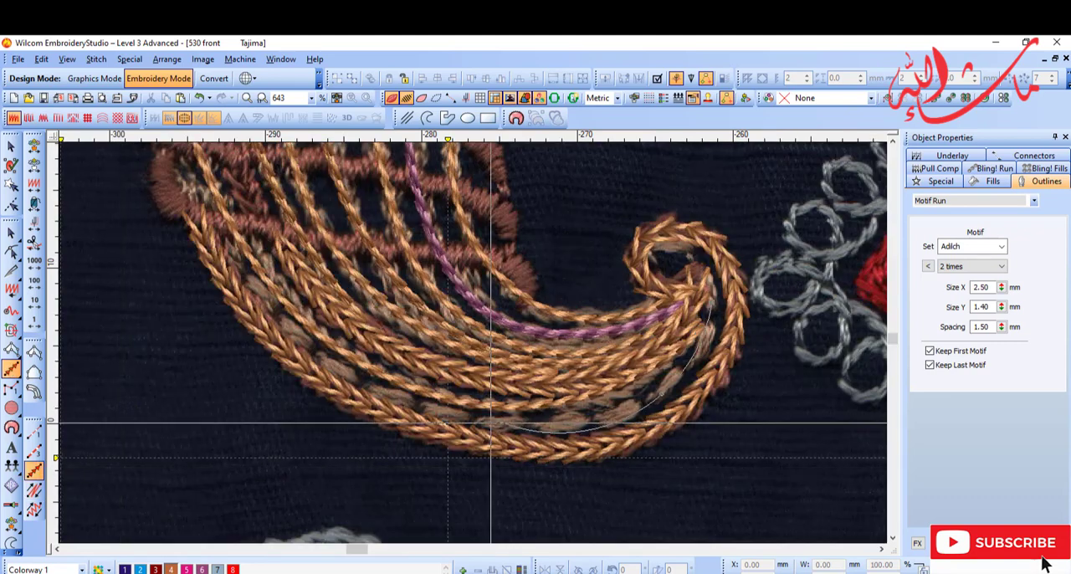
Step: Trace a Motif Run inside the horn's outer outline, from curl to red flower, using the aaa motif with 5.00 mm spacing
right_click(225, 223)
key(d)
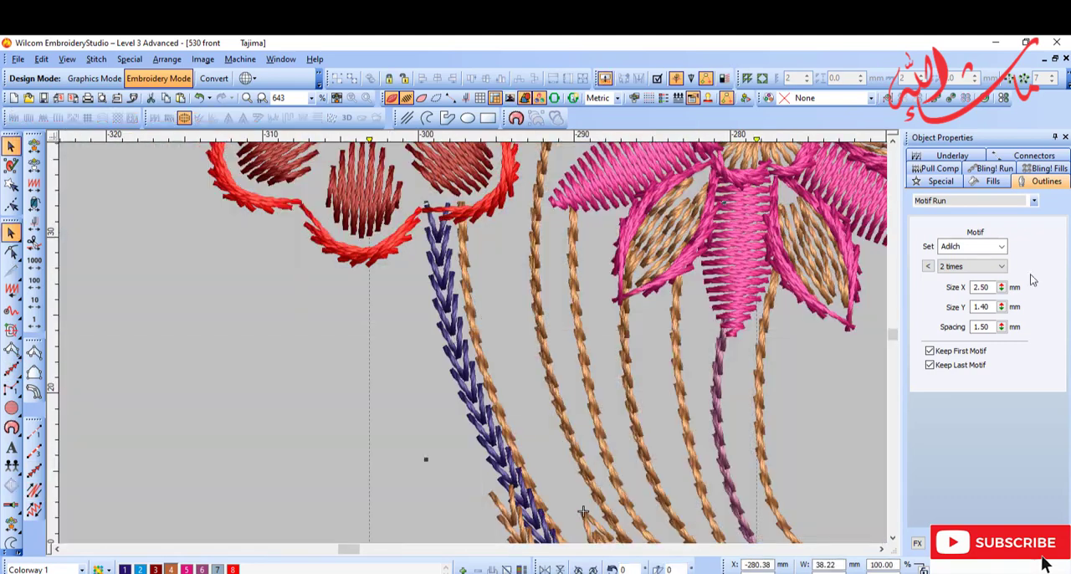
click(928, 266)
click(834, 325)
click(870, 328)
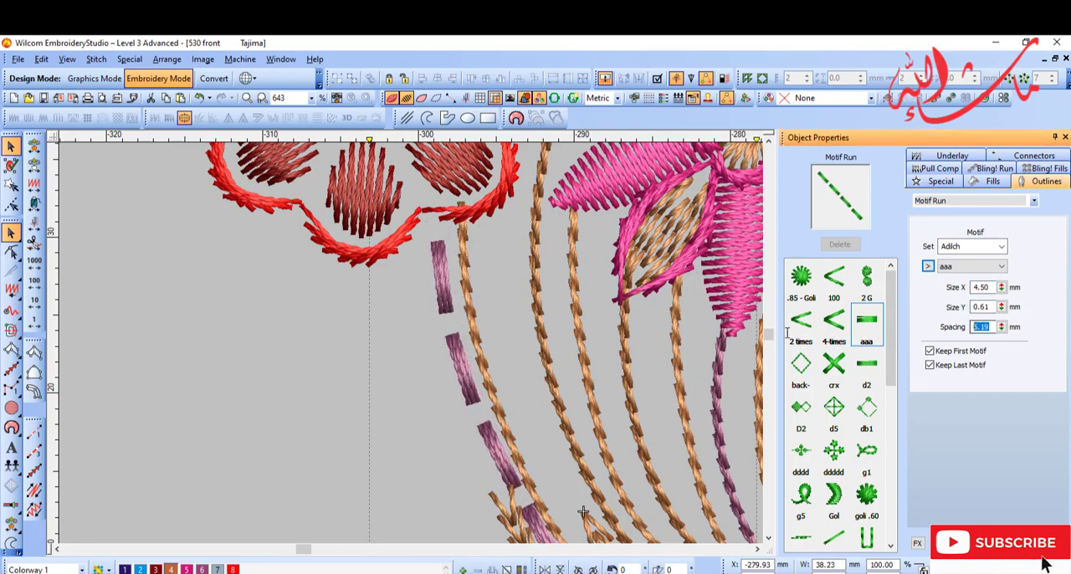
key(Return)
Step: Set the horn's dashed aaa Motif Run to Size X 3.50 mm and spacing 4.00 mm
key(Escape)
click(597, 363)
key(h)
key(d)
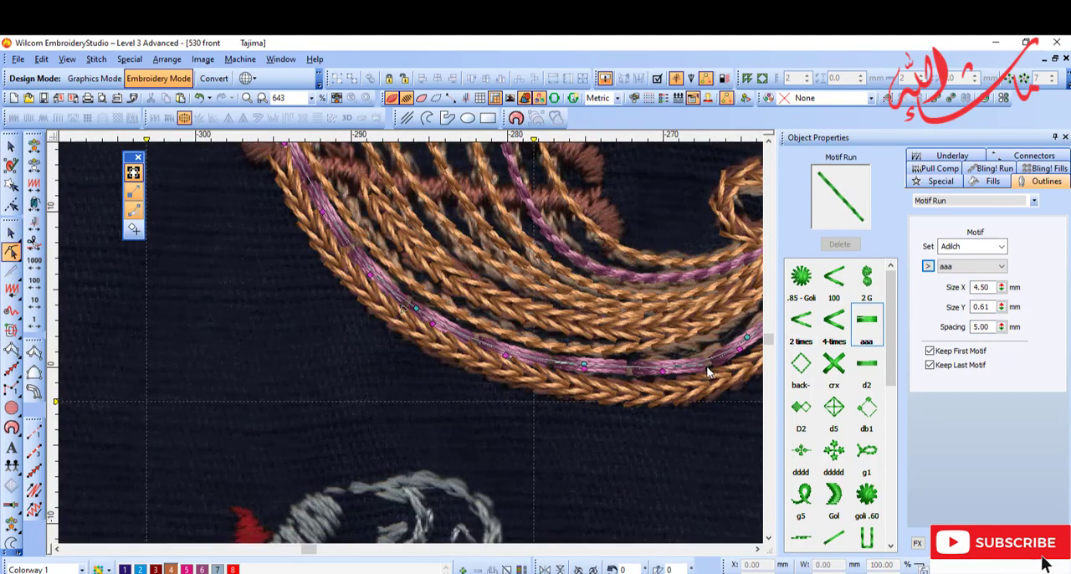
scroll(602, 461, up, 3)
key(Tab)
key(Tab)
text(4)
key(Return)
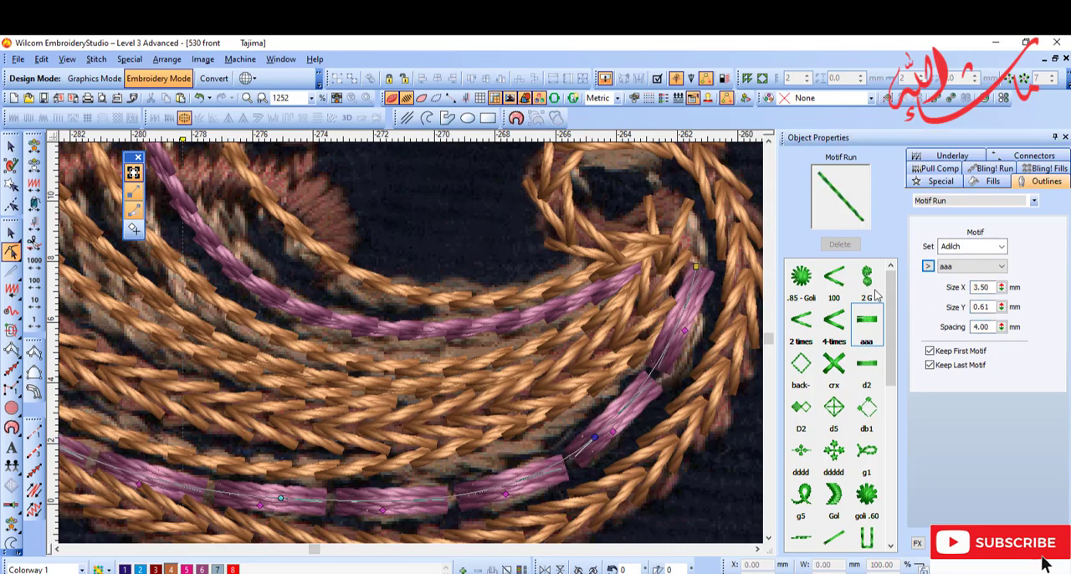
Step: Examine the dashed Motif Run's dashes and nodes against the scanned horn, with the background image shown and hidden
key(d)
key(shift+z)
key(shift+z)
key(Escape)
scroll(303, 349, up, 3)
click(600, 410)
key(h)
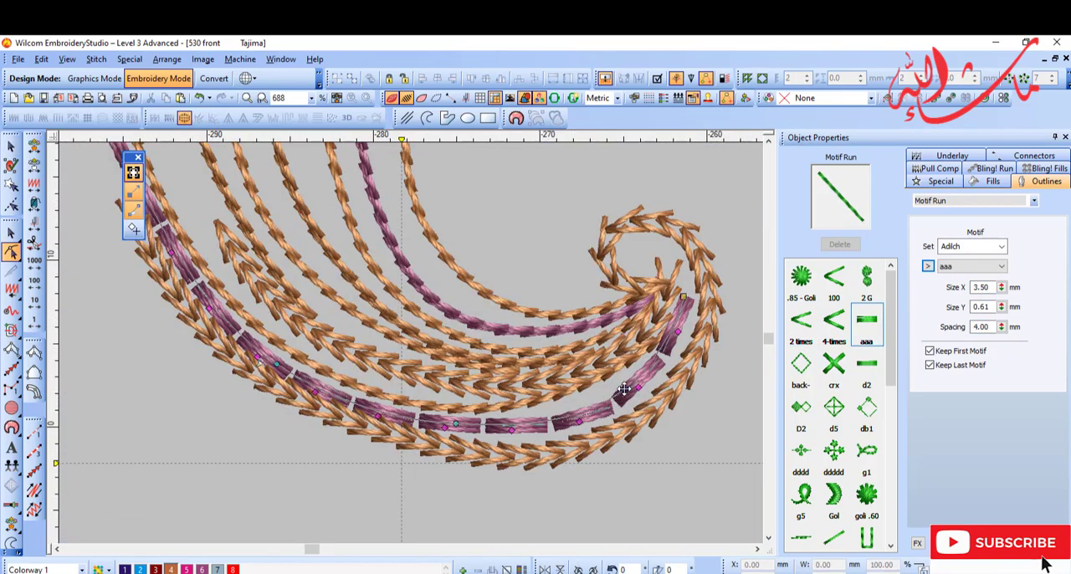
key(d)
key(d)
key(Escape)
key(d)
Step: Outline the lowest band crossing the horn as a closed Satin shape with 0.60 mm stitch spacing
scroll(470, 371, down, 2)
key(s)
key(s)
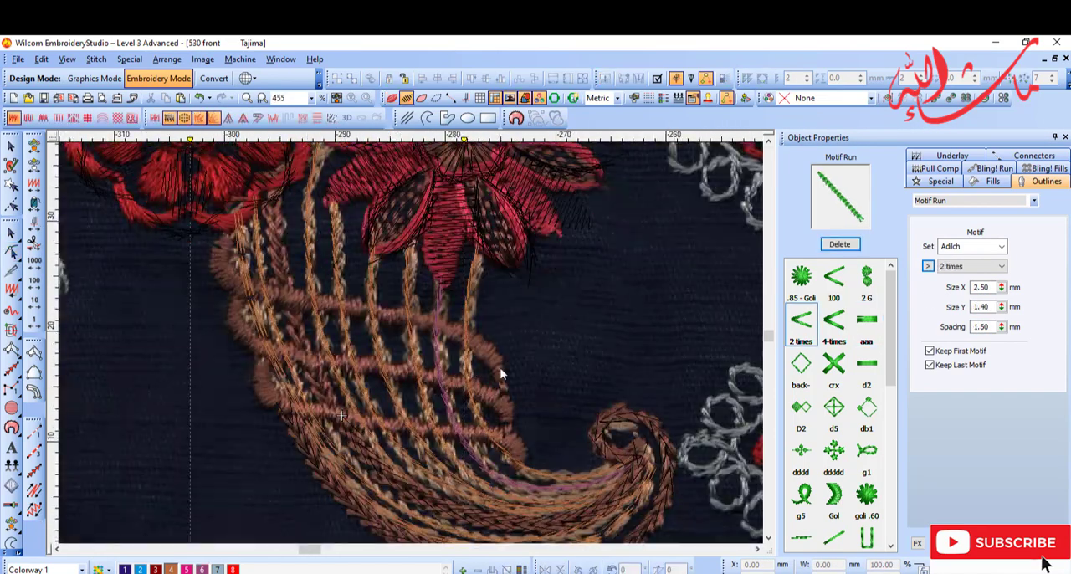
scroll(256, 381, up, 4)
click(33, 373)
scroll(293, 372, up, 3)
scroll(416, 262, down, 2)
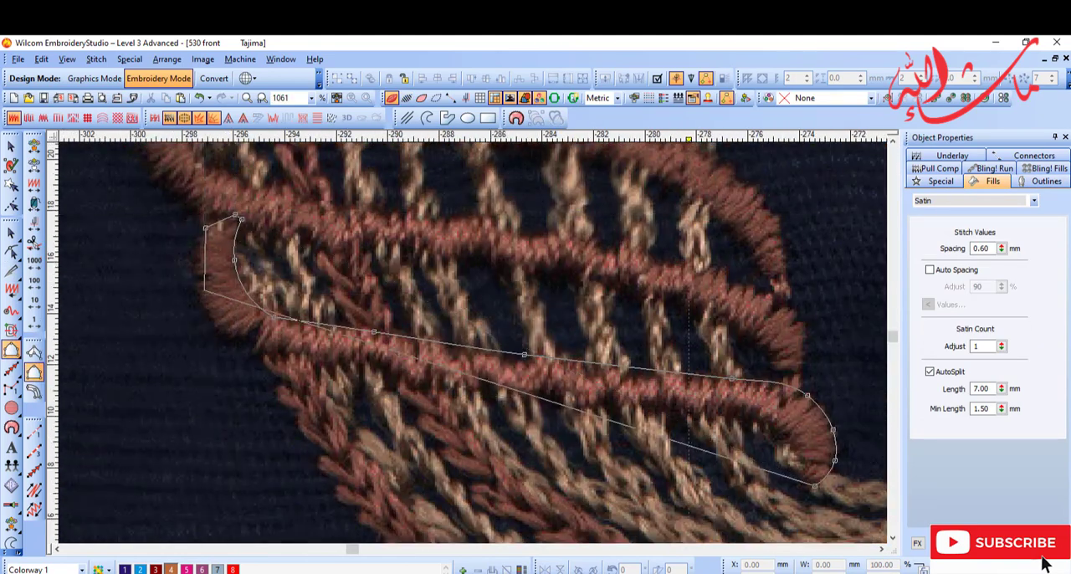
key(Return)
key(s)
key(d)
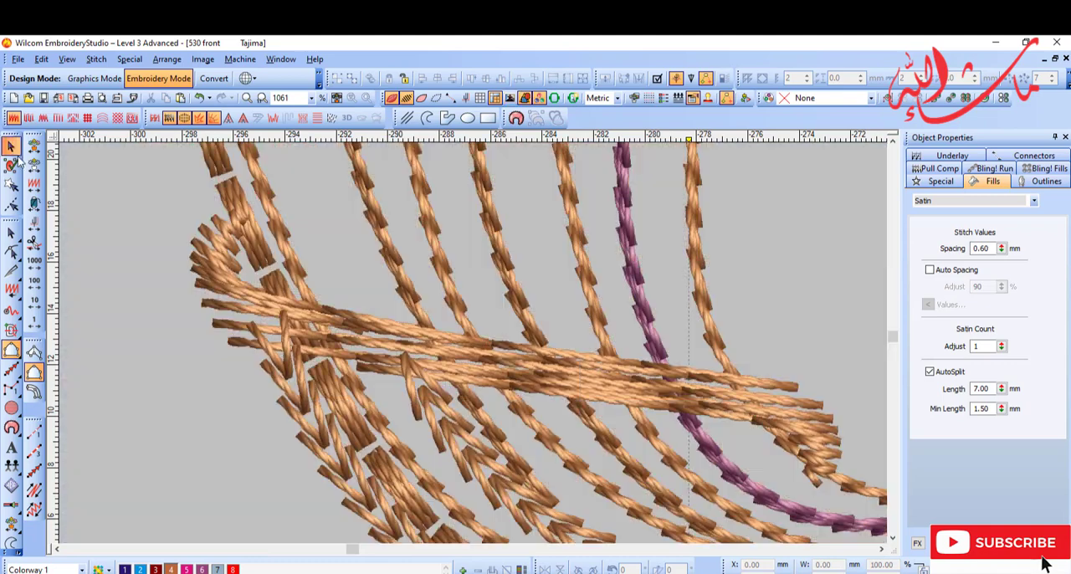
Step: Angle the lowest satin band's stitches across its width and recolour the band purple (colour 6)
key(h)
drag(360, 331, 383, 378)
drag(264, 306, 198, 307)
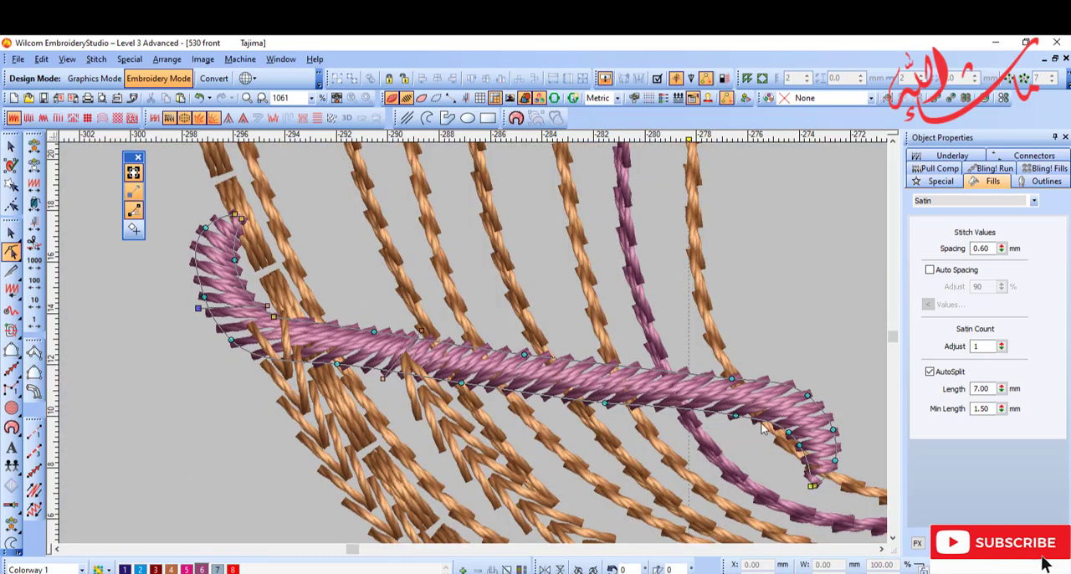
key(d)
Step: Reshape the curled outer end of the lowest satin band by moving its edge nodes to match the scan
scroll(274, 259, up, 2)
right_click(358, 327)
key(s)
drag(370, 400, 364, 400)
key(s)
key(d)
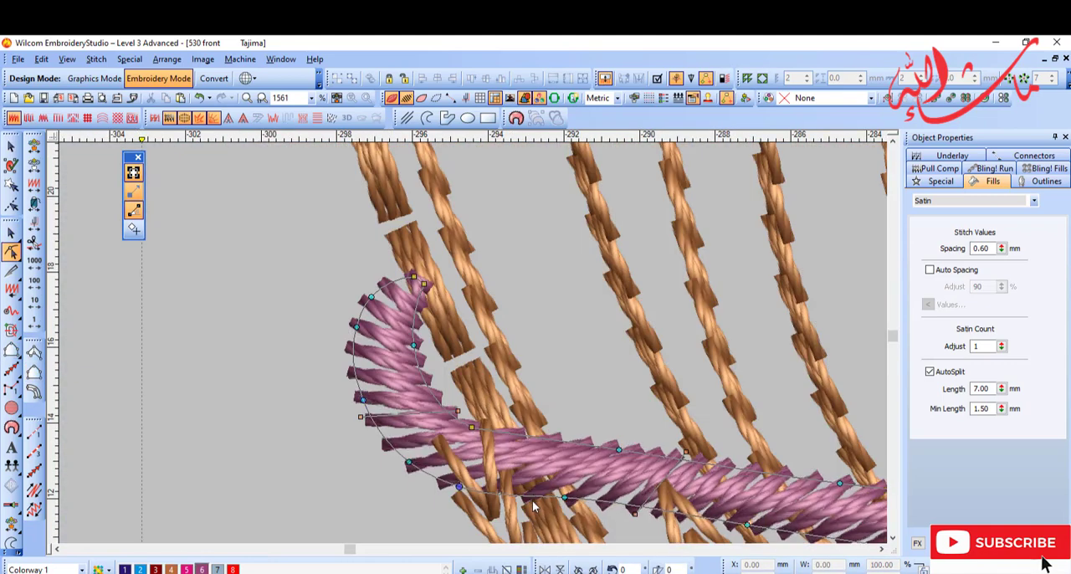
scroll(599, 383, down, 1)
key(shift+z)
key(d)
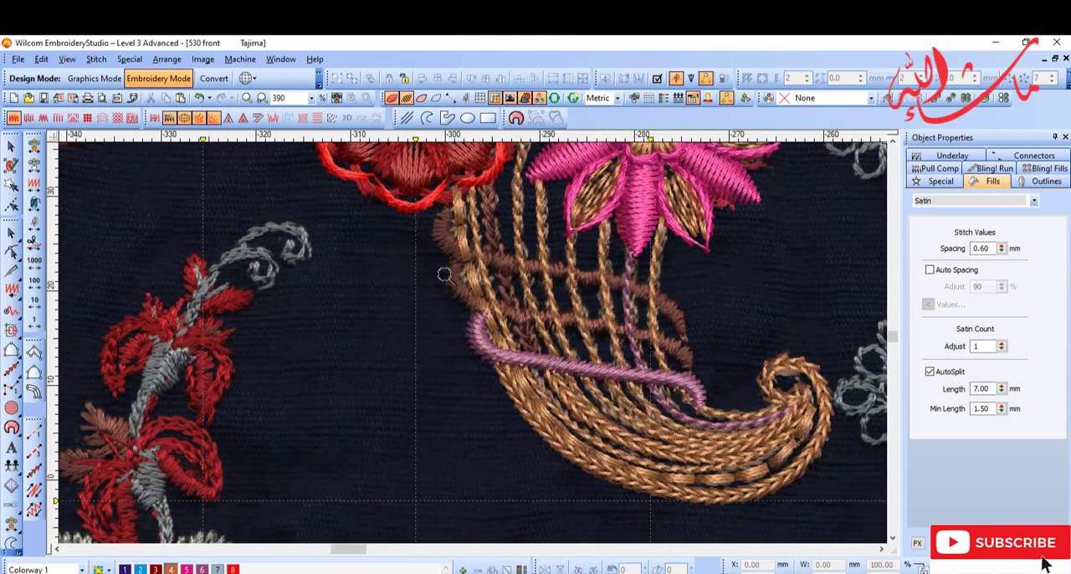
Step: Trace both edges of the horn's middle band and fill it with purple (colour 6) Satin at 0.60 mm spacing
key(b)
drag(345, 214, 657, 365)
click(34, 372)
key(s)
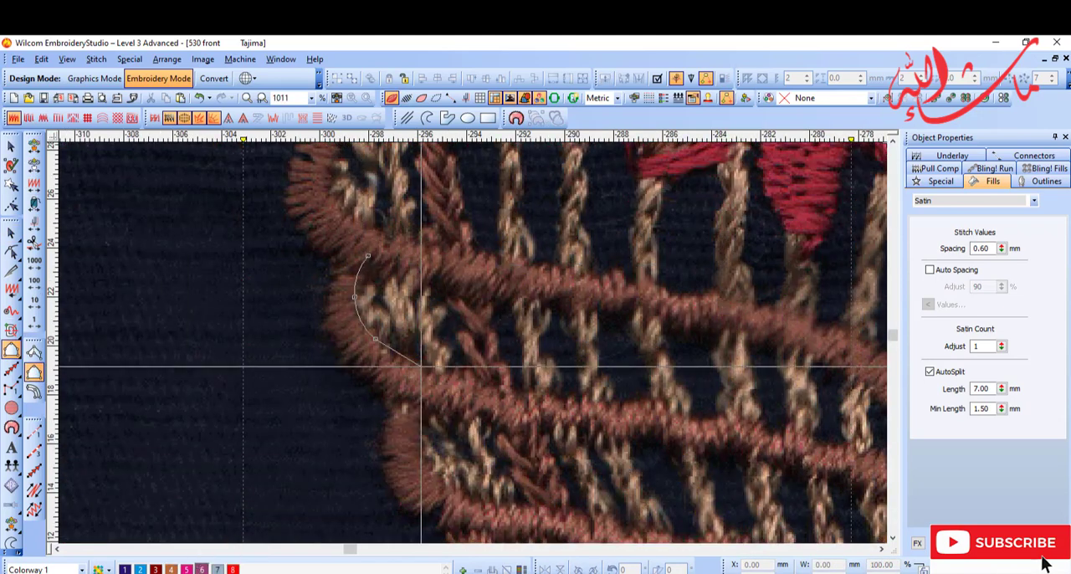
right_click(695, 389)
right_click(759, 424)
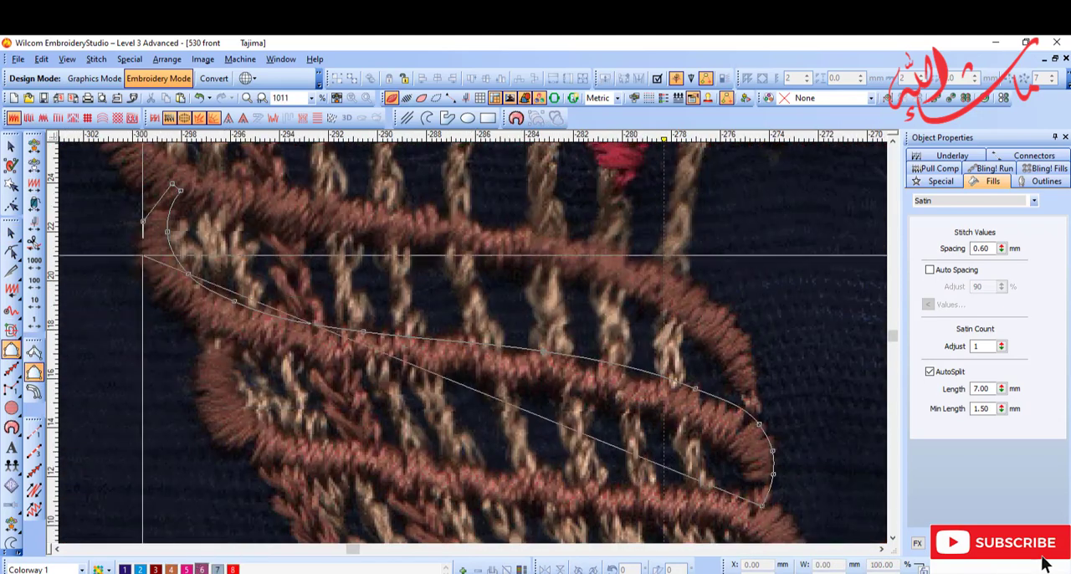
right_click(690, 425)
right_click(734, 458)
right_click(745, 470)
click(755, 505)
key(s)
key(Return)
key(d)
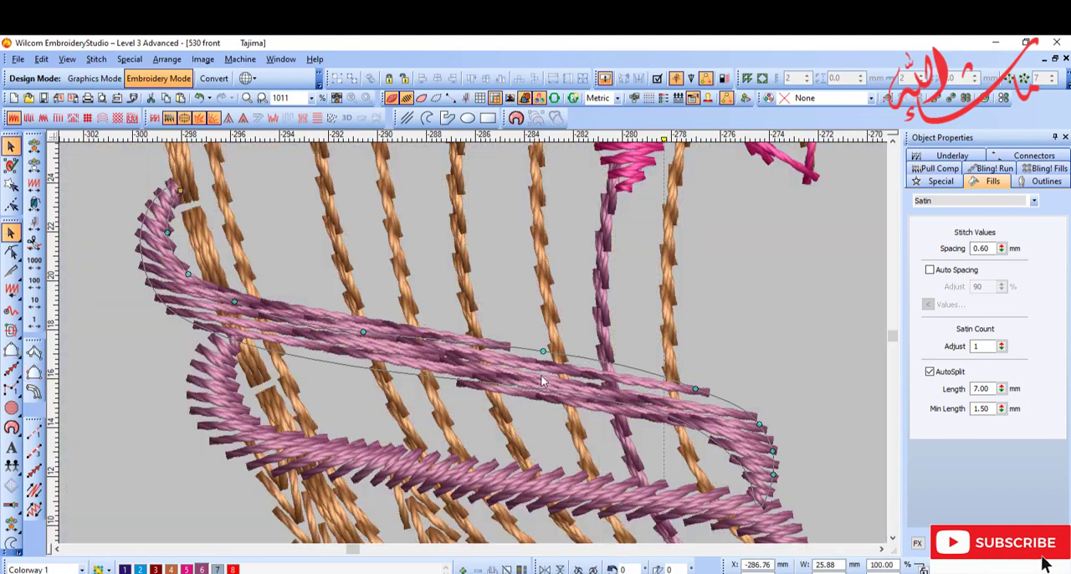
Step: Adjust the stitch angles of the middle satin band so the stitches run across its width
key(h)
scroll(230, 277, down, 3)
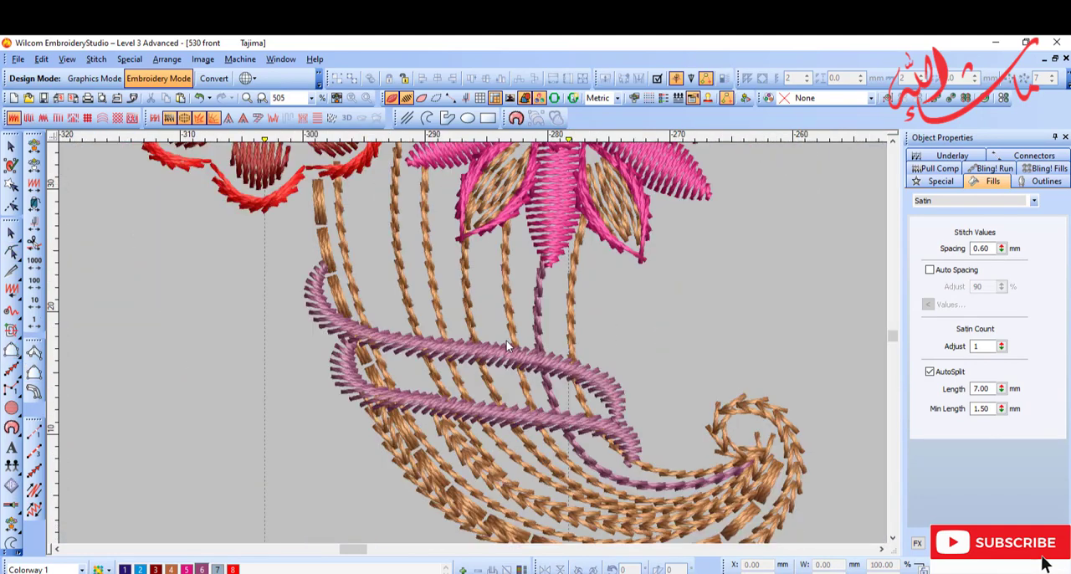
scroll(353, 323, up, 4)
scroll(353, 328, down, 3)
Step: Trace the outer and lower edge of the horn's uppermost band, from its curled end under the red flower to its far tip
key(d)
scroll(452, 276, up, 3)
click(431, 337)
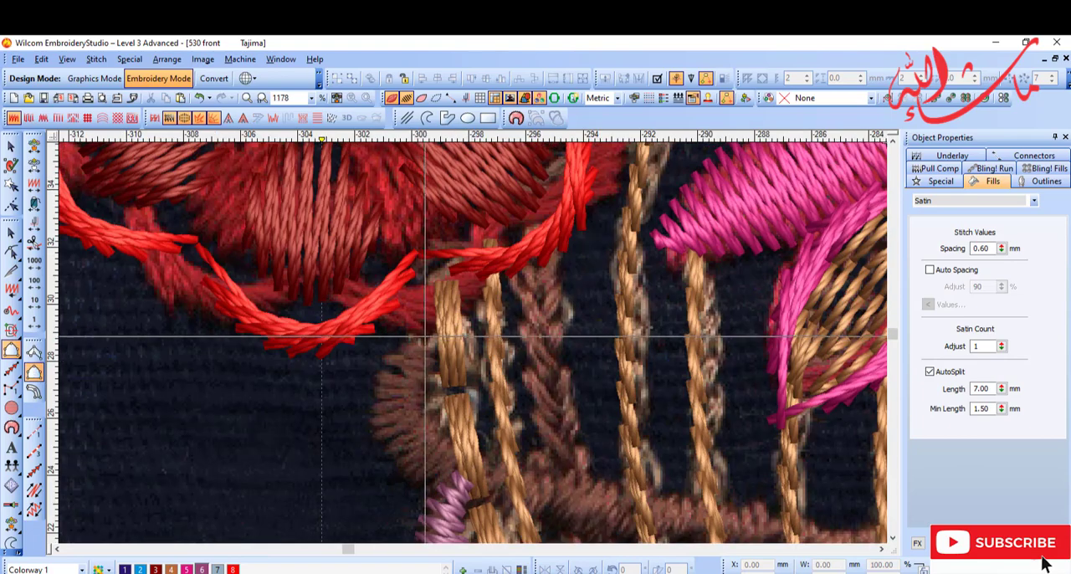
right_click(389, 364)
right_click(388, 436)
right_click(427, 476)
key(s)
right_click(595, 440)
right_click(775, 467)
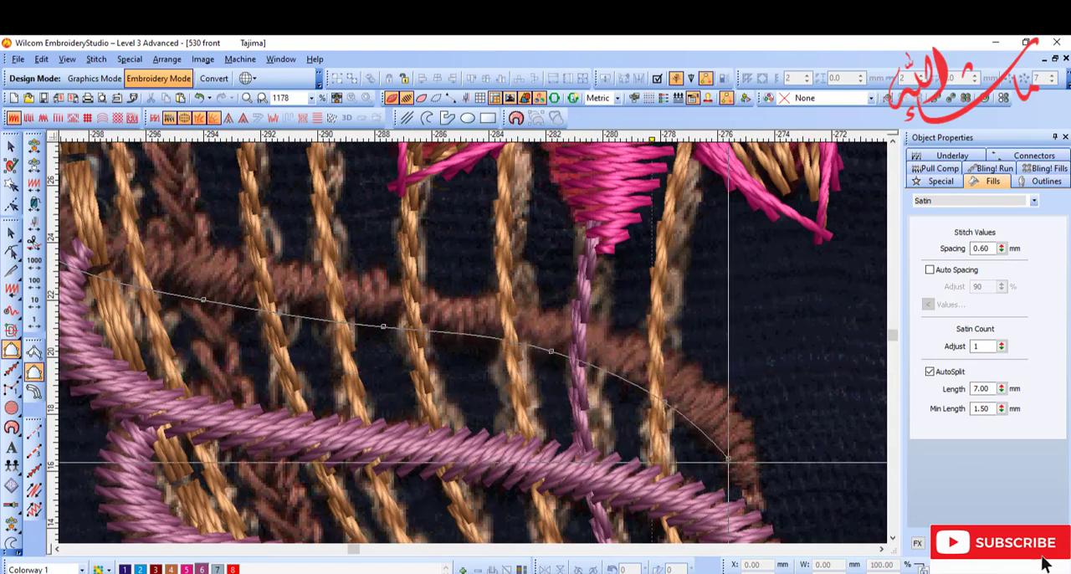
right_click(756, 510)
Step: Trace the inner and upper edge of the uppermost band and complete it as purple Satin with 0.60 mm spacing
scroll(368, 295, up, 3)
right_click(440, 485)
scroll(440, 485, down, 1)
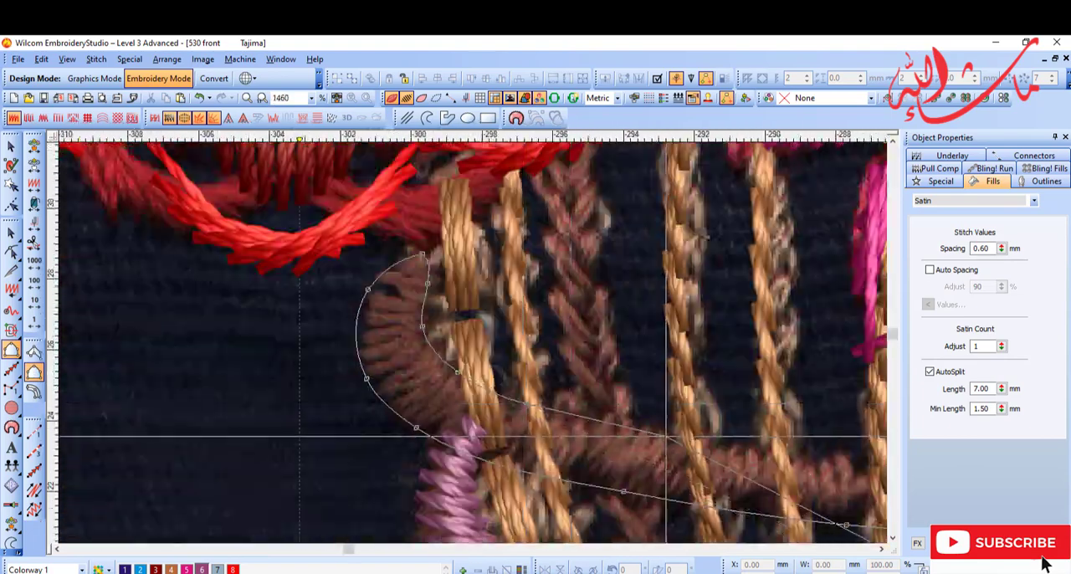
right_click(478, 436)
right_click(661, 414)
right_click(699, 390)
right_click(679, 412)
right_click(738, 471)
right_click(613, 484)
key(Return)
Step: Adjust the uppermost satin band's stitch angles along its length so the stitches cross the band
key(d)
key(shift+z)
key(h)
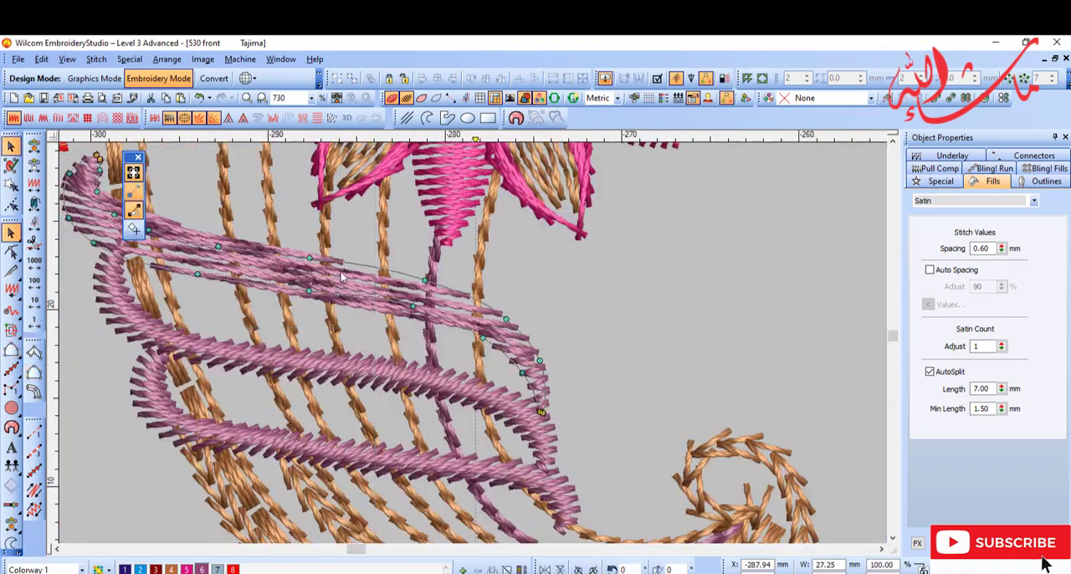
key(shift+z)
key(b)
drag(230, 211, 414, 341)
key(shift+z)
drag(577, 333, 728, 449)
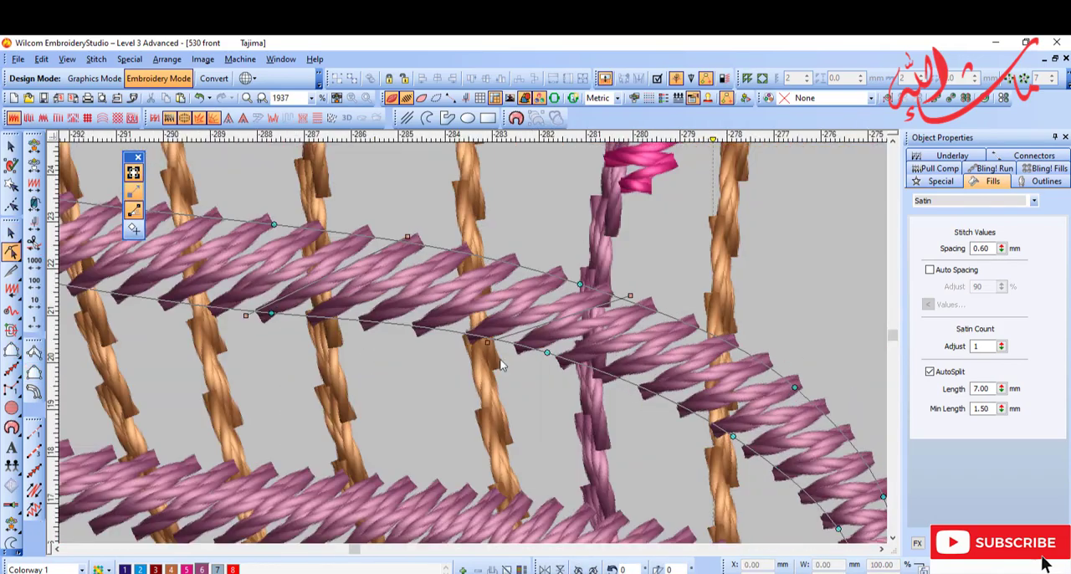
key(Escape)
Step: Open the horn's curled Motif Run outline for reshaping and examine its ends against the lowest satin band
key(shift+z)
key(shift+z)
click(573, 426)
key(b)
drag(477, 332, 633, 507)
key(h)
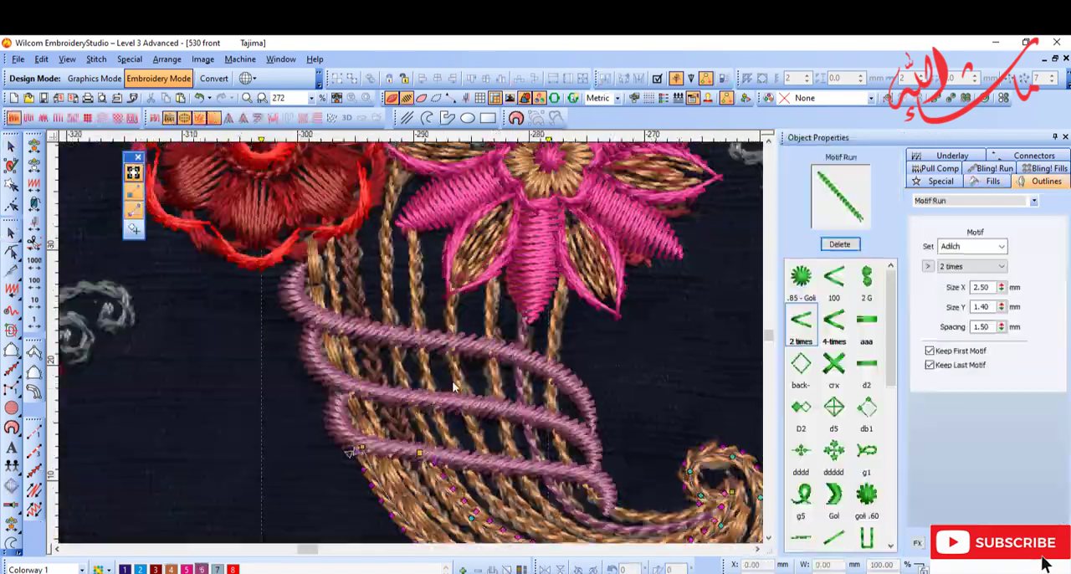
key(shift+z)
key(shift+z)
key(shift+z)
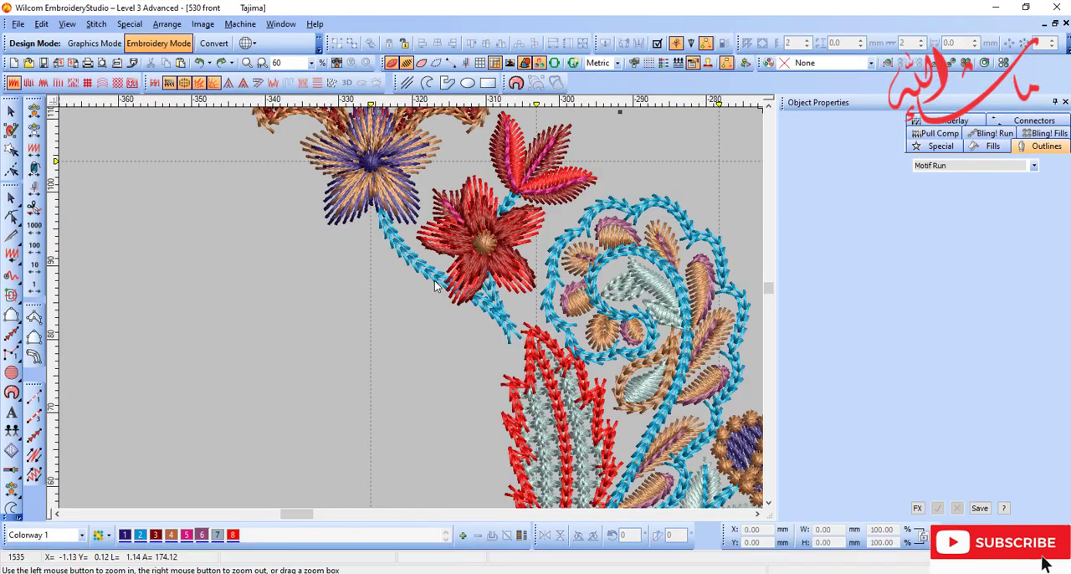
Step: Mirror a copy of the grouped half motif across the vertical centre line through the blue flower
key(ctrl+m)
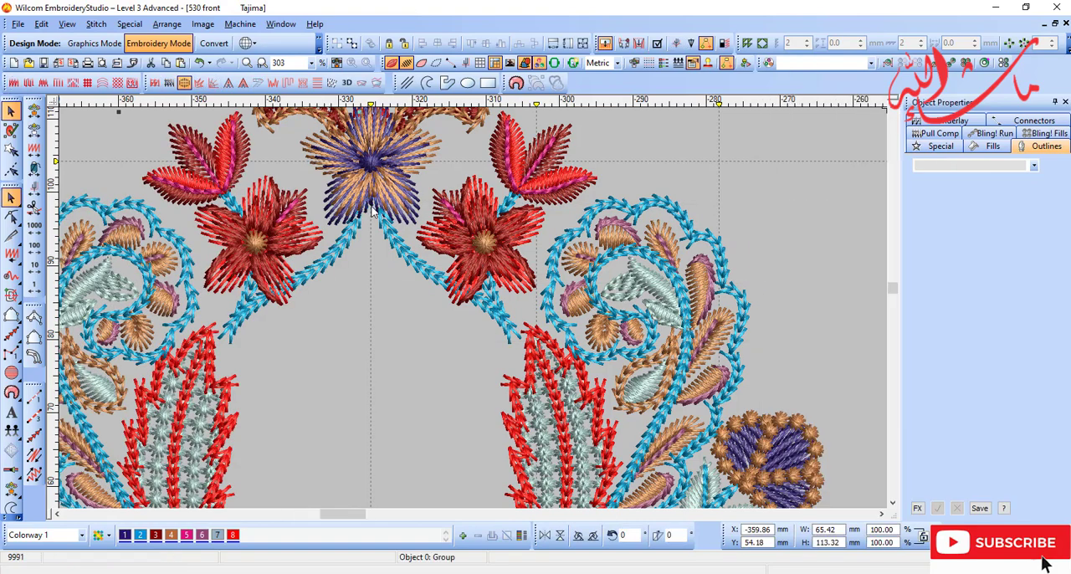
scroll(374, 210, down, 1)
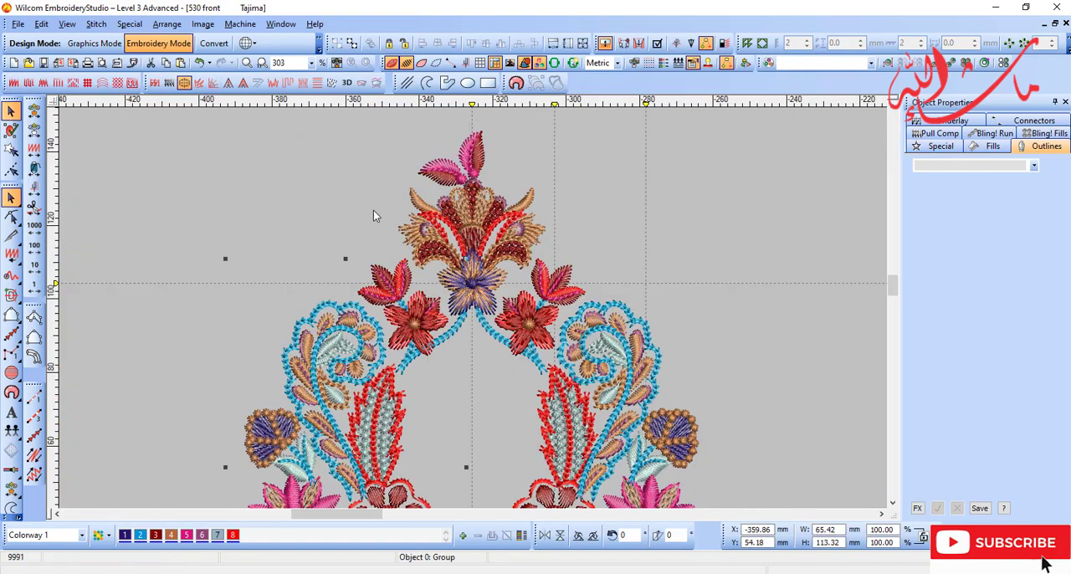
scroll(614, 374, up, 1)
scroll(614, 372, down, 4)
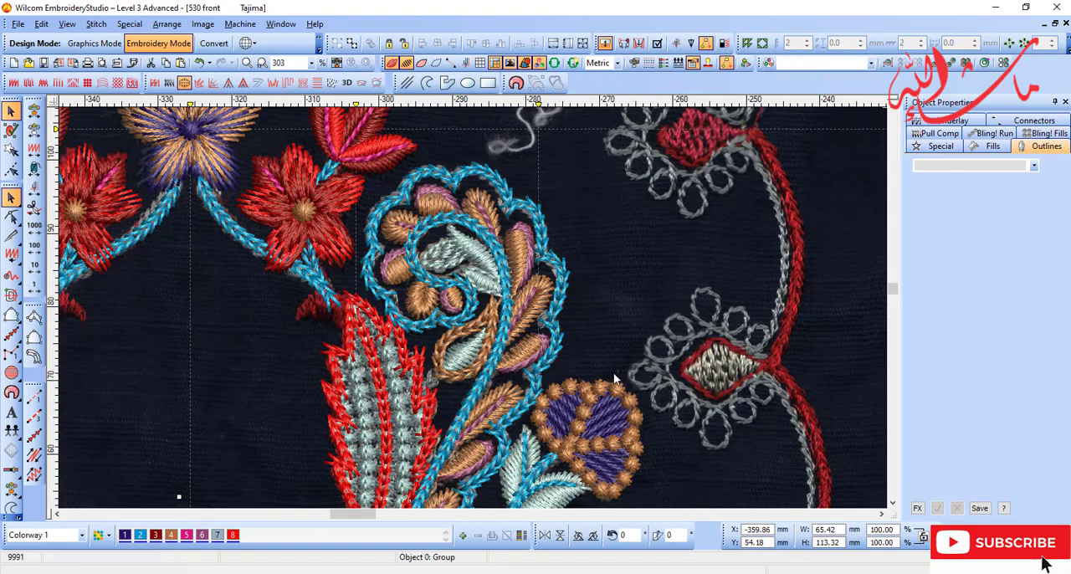